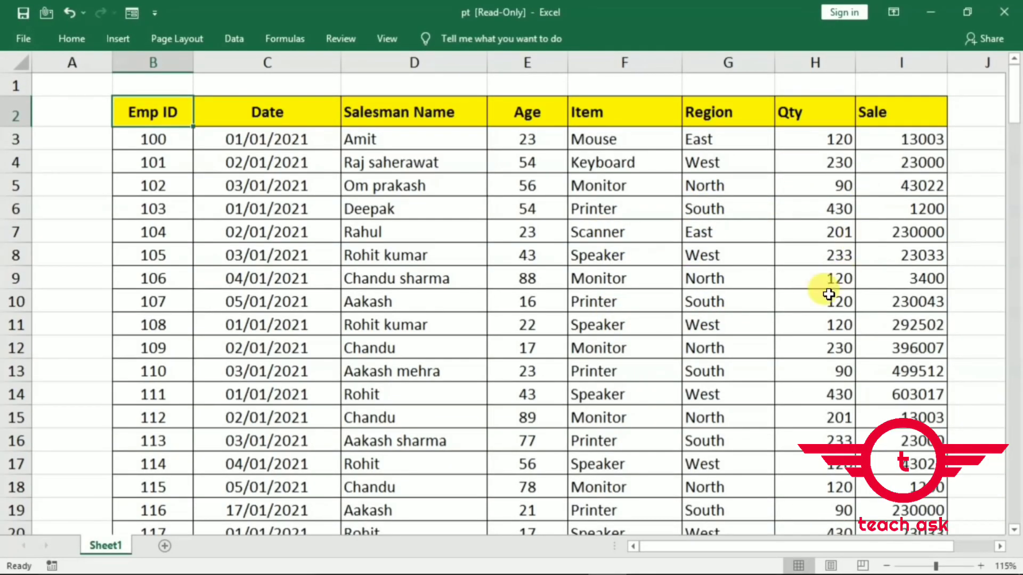
Pick a cell inside the sales data and scroll through the records to review them
left_click(492, 341)
scroll(491, 341, "down", 10)
scroll(491, 341, "down", 7)
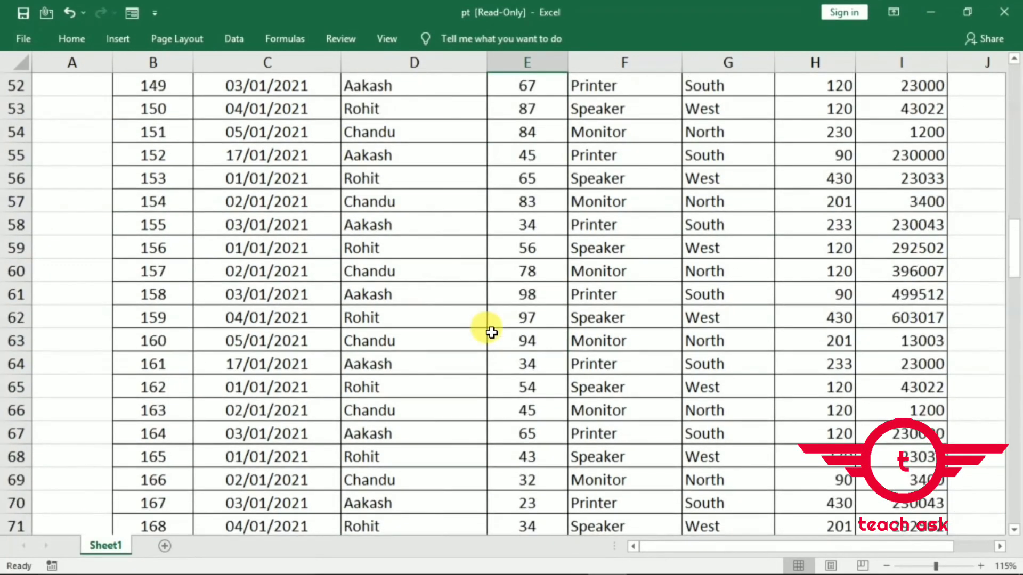
scroll(486, 330, "down", 9)
scroll(525, 285, "down", 8)
scroll(518, 274, "down", 4)
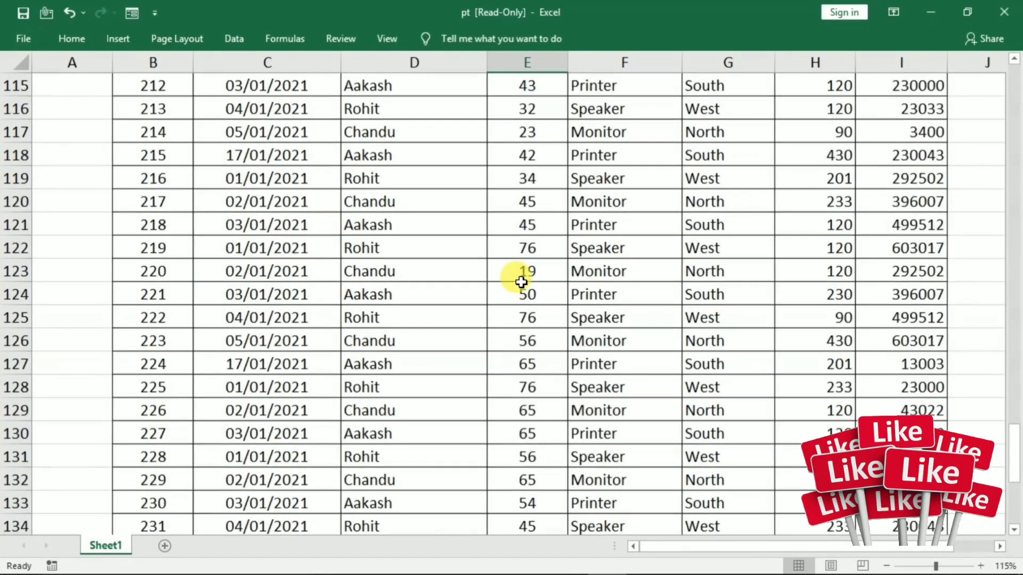
scroll(521, 281, "up", 8)
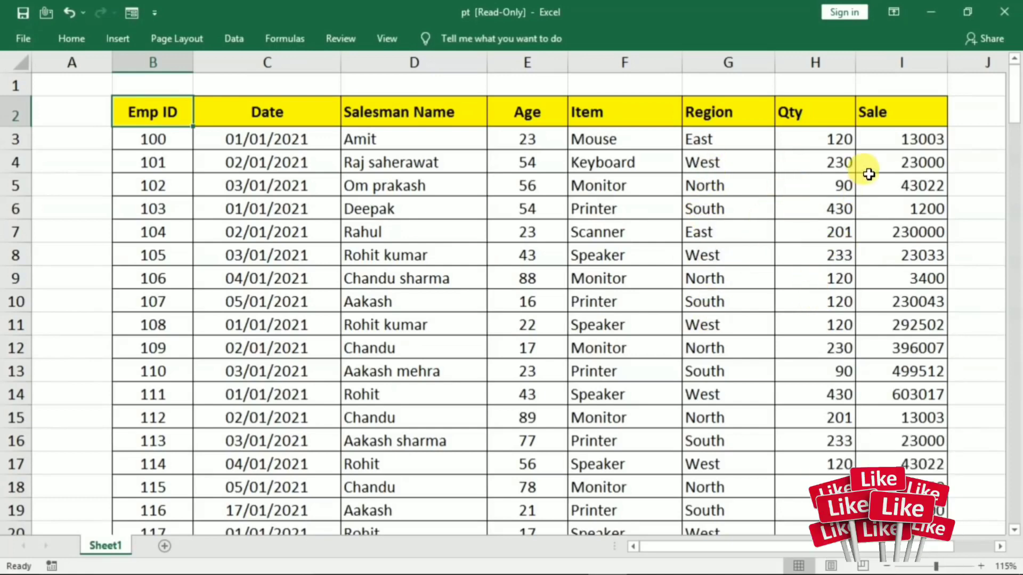
left_click(537, 341)
scroll(488, 338, "down", 4)
scroll(489, 338, "down", 6)
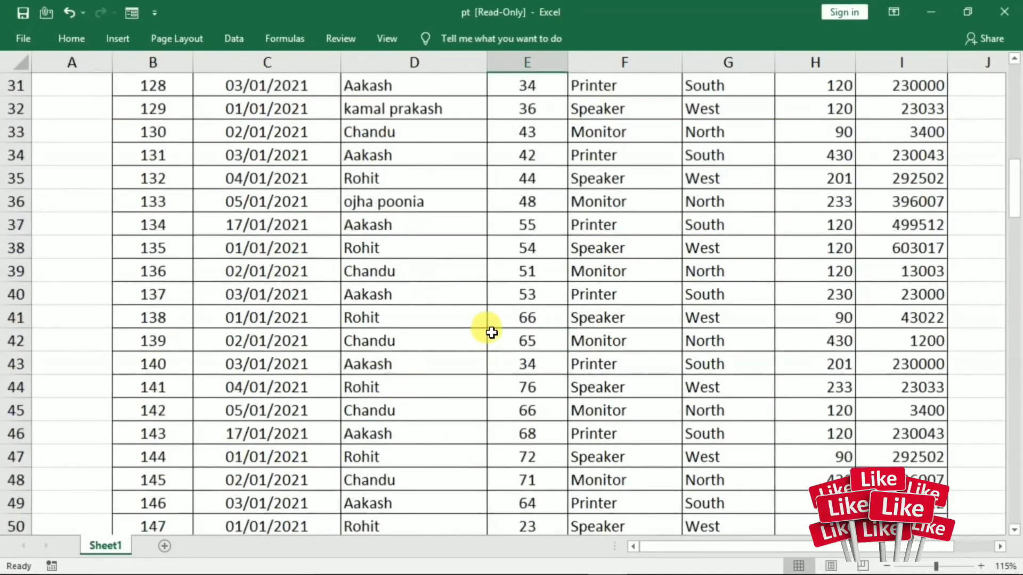
scroll(493, 320, "down", 13)
scroll(498, 301, "down", 11)
scroll(521, 272, "down", 4)
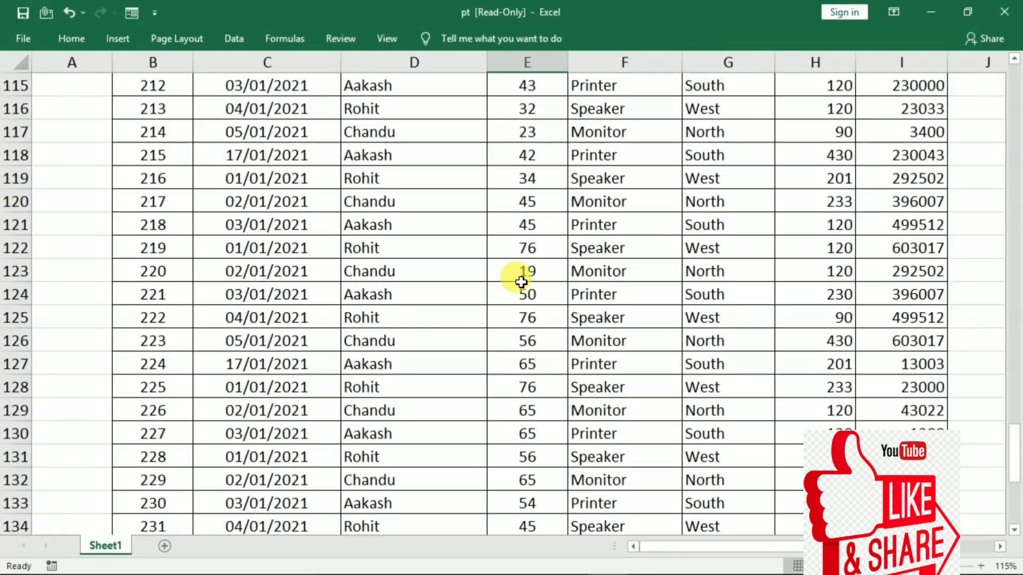
scroll(521, 282, "up", 8)
scroll(521, 283, "up", 9)
scroll(521, 282, "up", 9)
scroll(521, 282, "up", 6)
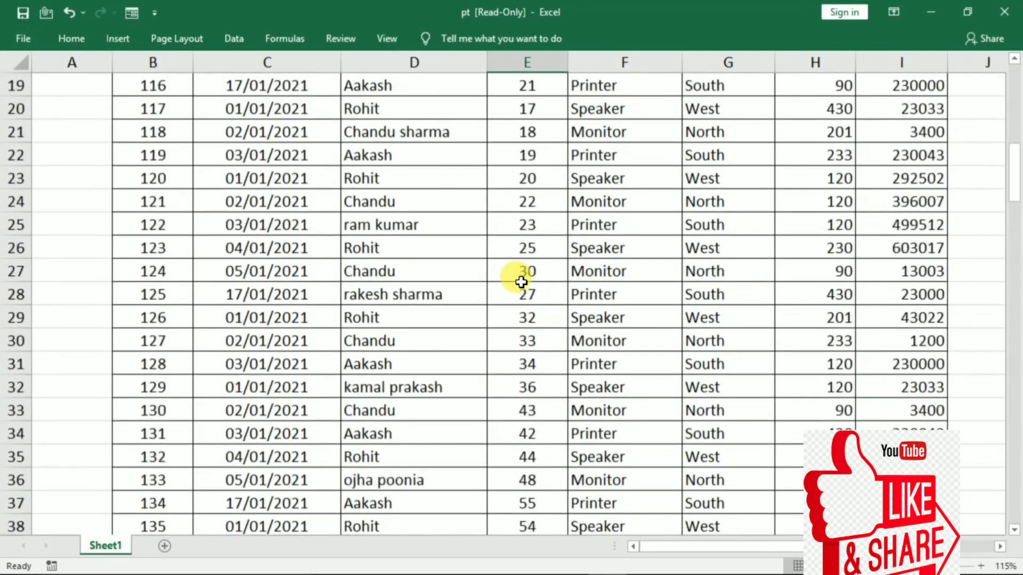
scroll(521, 282, "up", 5)
scroll(521, 283, "up", 1)
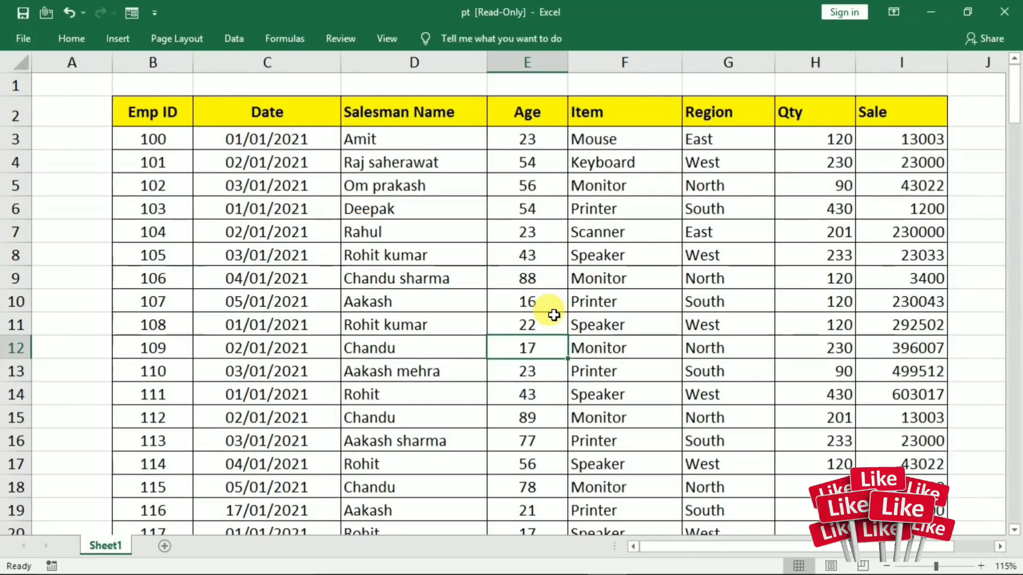
Select blocks of the sales data, then settle on a single cell inside it
mouse_move(529, 360)
left_mouse_down()
mouse_move(395, 268)
mouse_move(322, 368)
left_mouse_up()
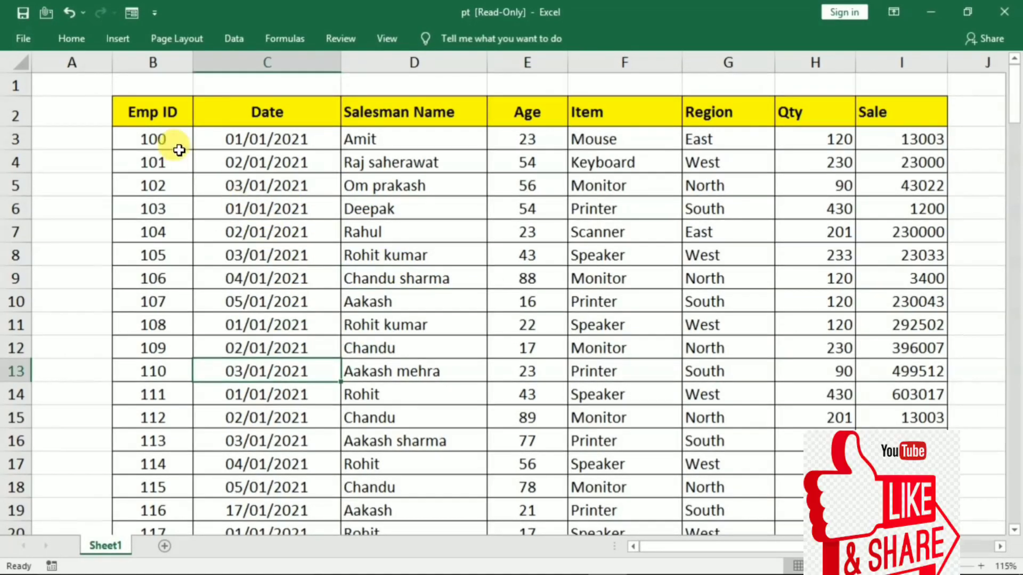
left_click_drag(179, 128, 662, 352)
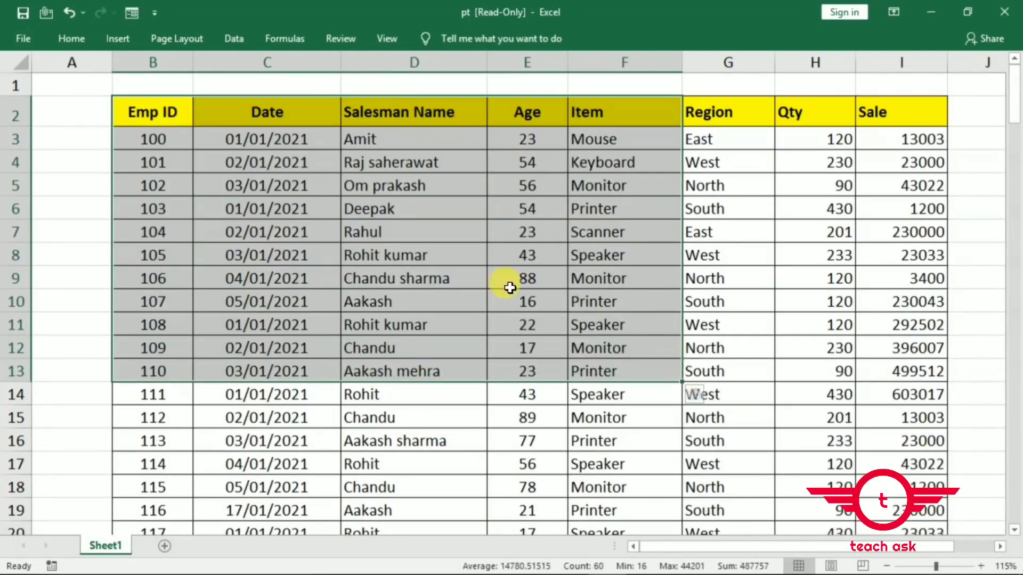
left_click_drag(502, 283, 451, 276)
left_click(319, 258)
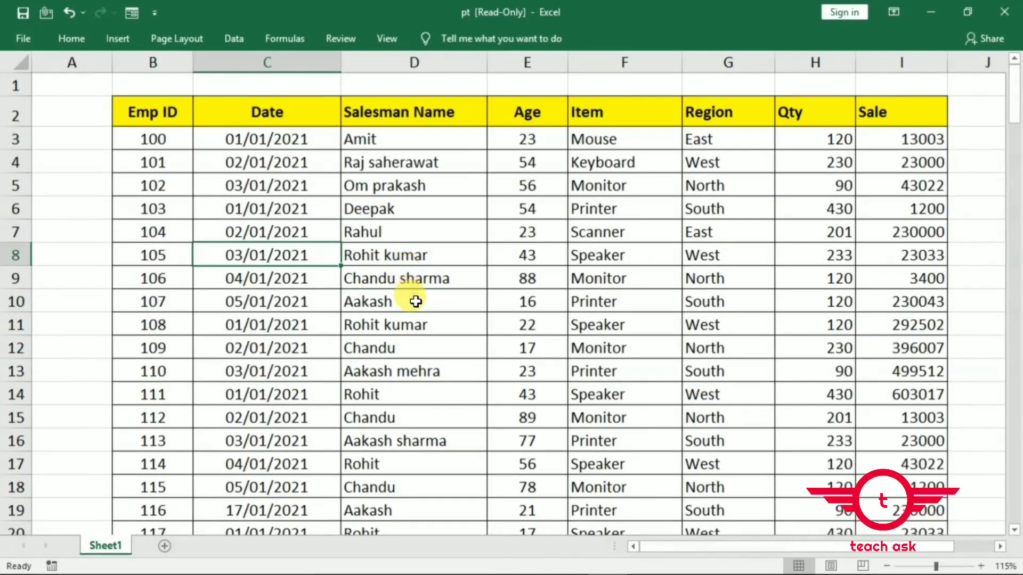
left_click(427, 229)
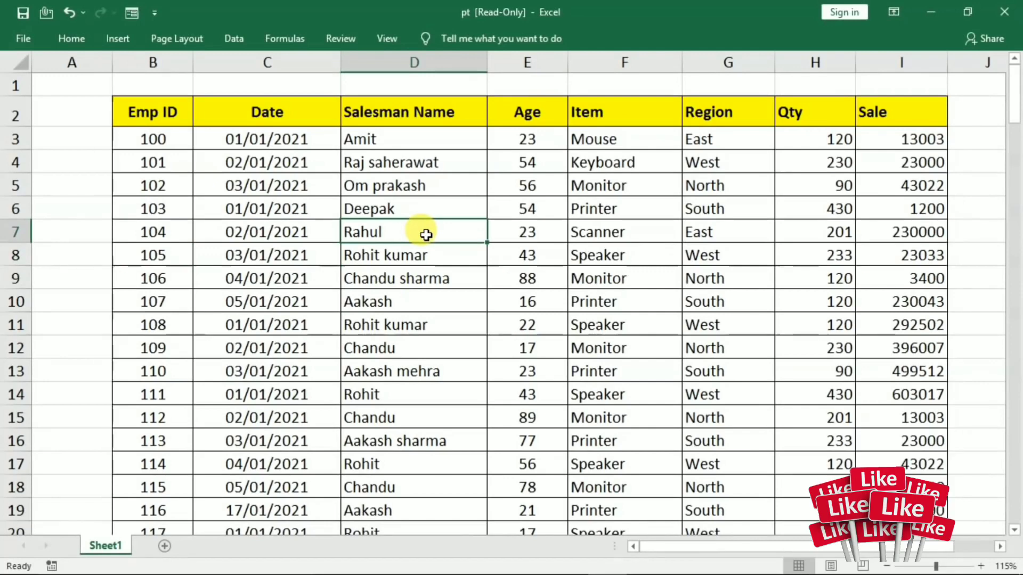
Start a PivotTable from Insert and move the dialog aside to check range Sheet1!$B$2:$I$146
left_click(117, 41)
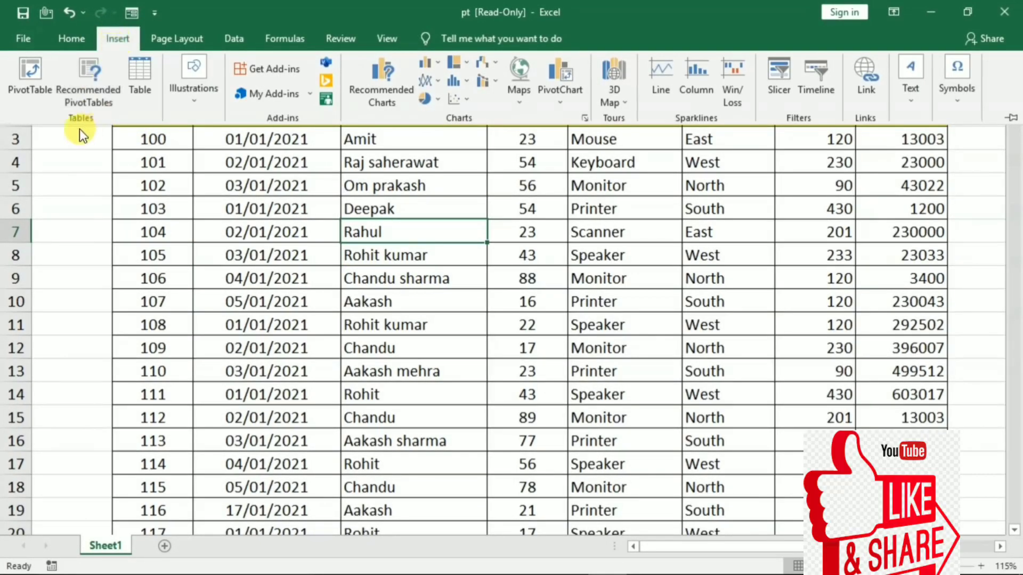
left_click(27, 81)
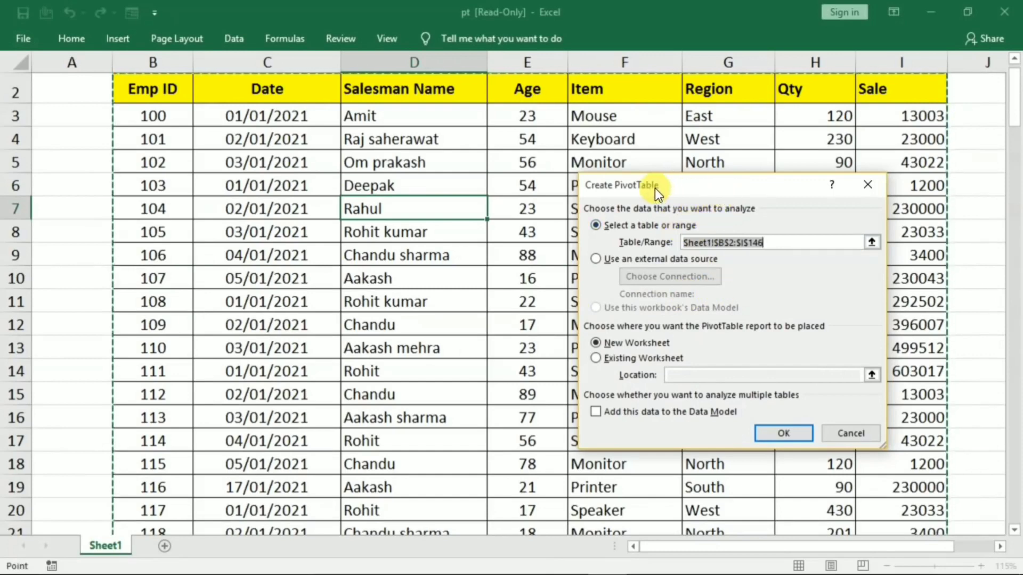
left_click_drag(686, 192, 434, 164)
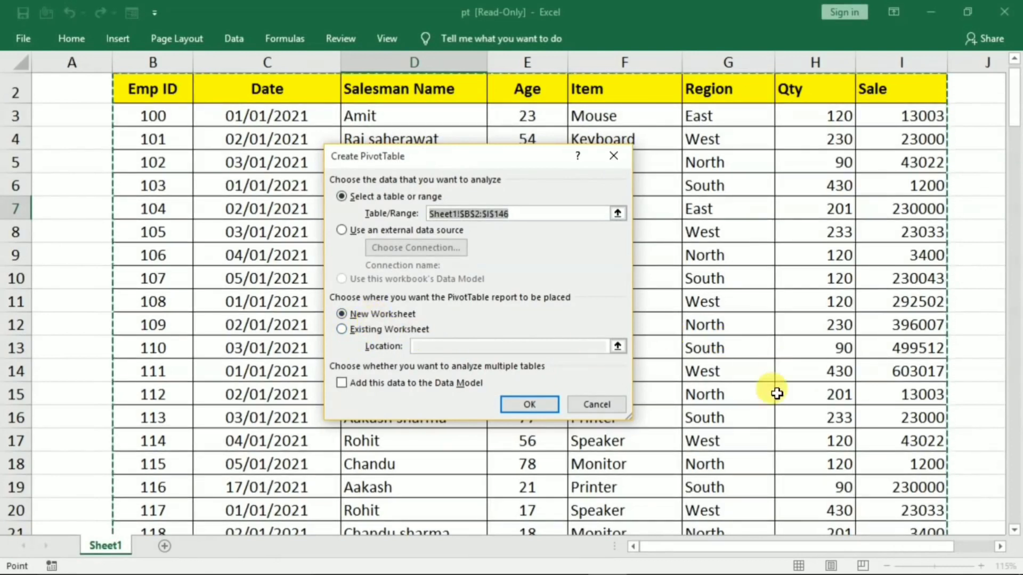
Try Existing Worksheet at K4, then place the PivotTable on a New Worksheet instead
left_click(363, 331)
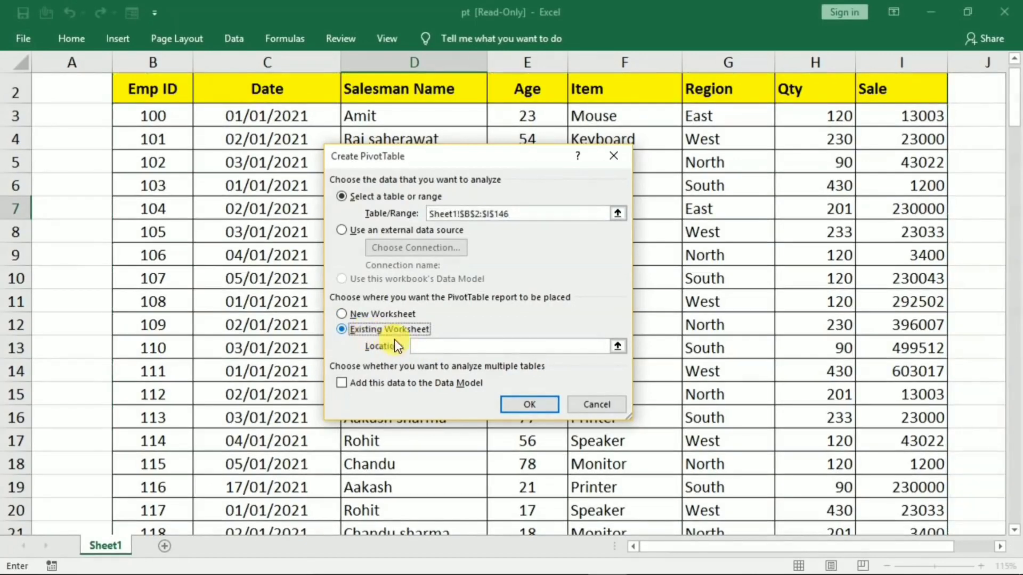
left_click(429, 346)
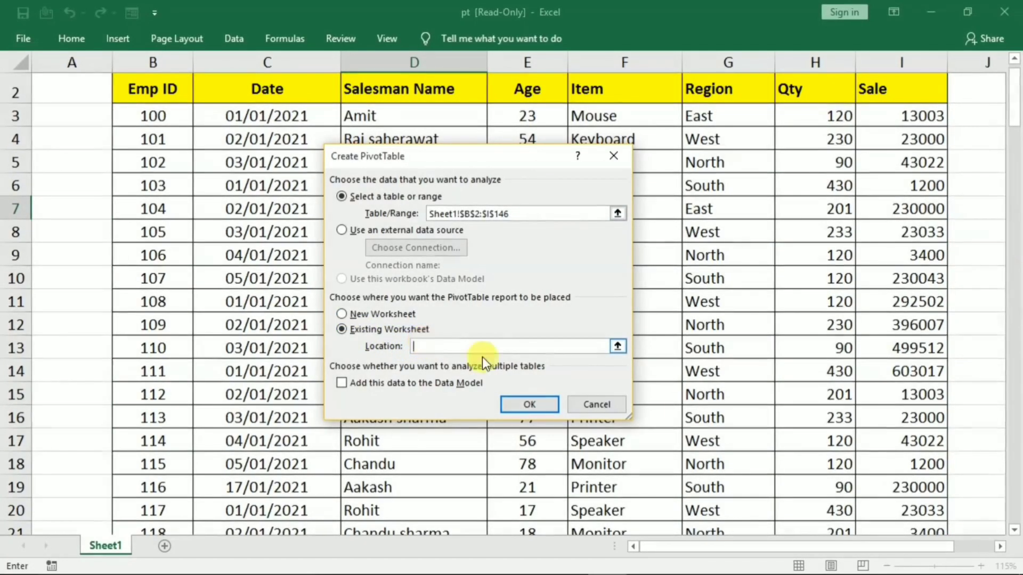
left_click_drag(898, 546, 963, 549)
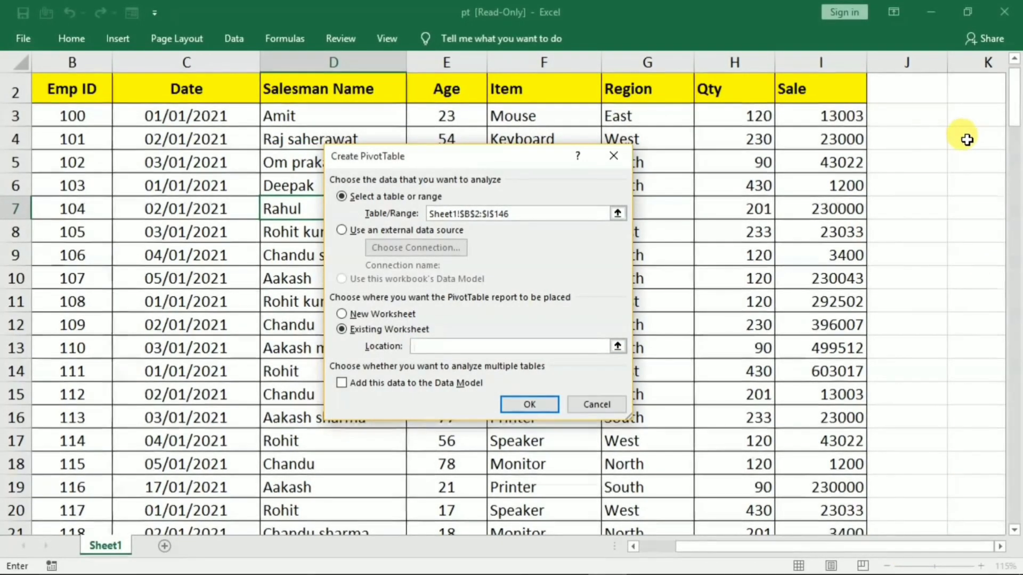
left_click(971, 136)
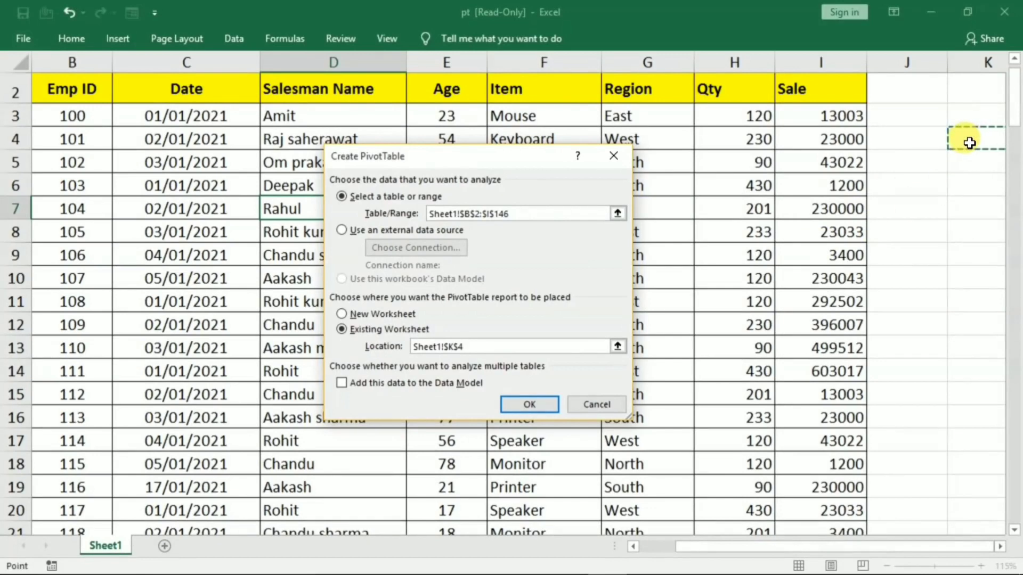
left_click(363, 315)
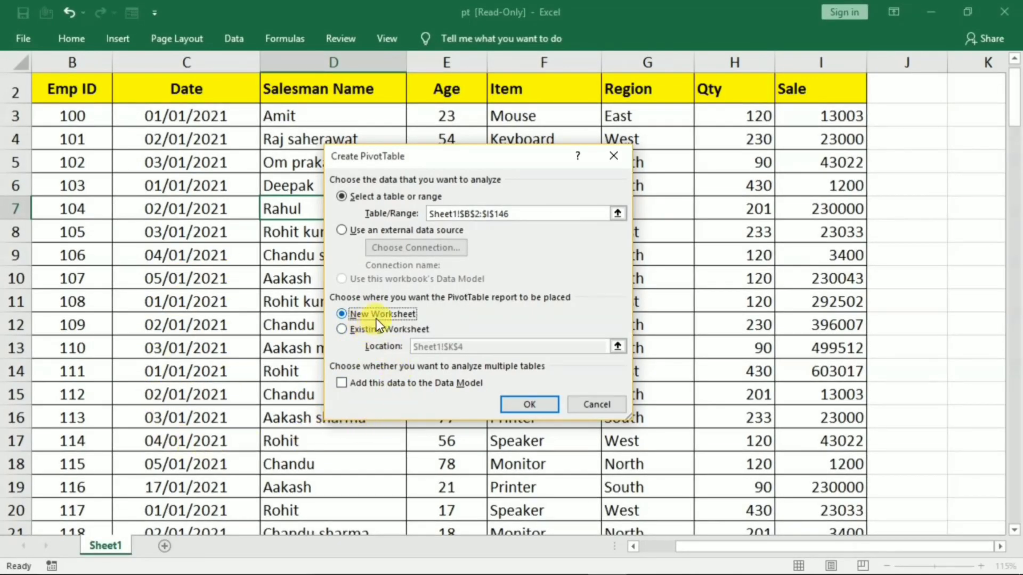
Create the empty PivotTable on new Sheet2, glance at the Sheet1 data, and return to Sheet2
left_click(517, 407)
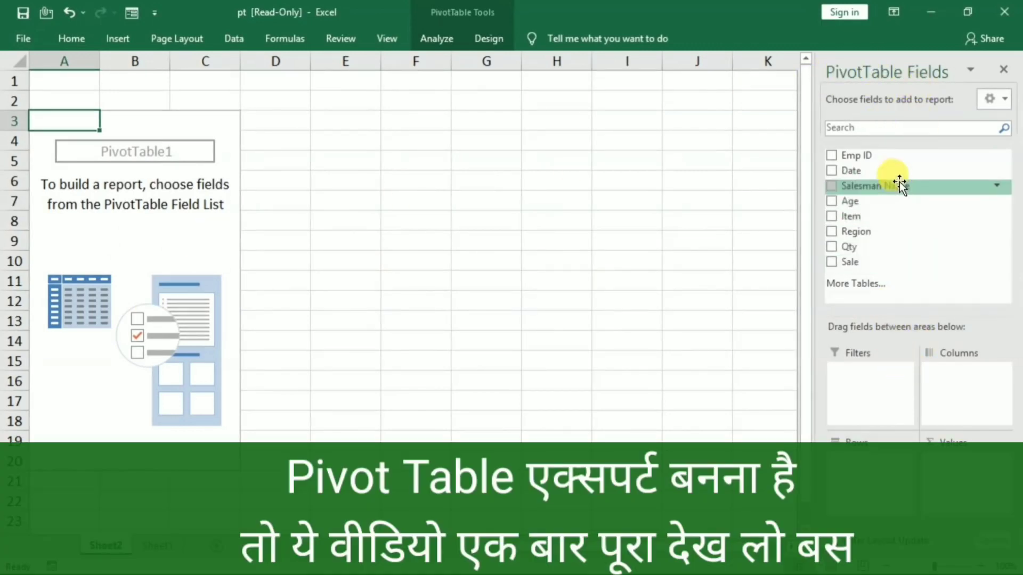
left_click(147, 547)
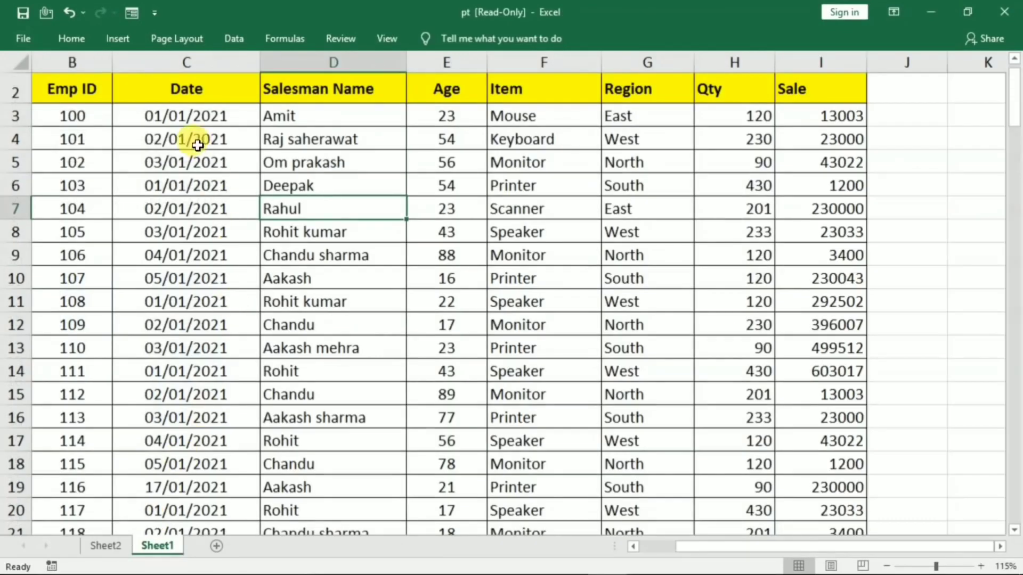
scroll(327, 120, "up", 1)
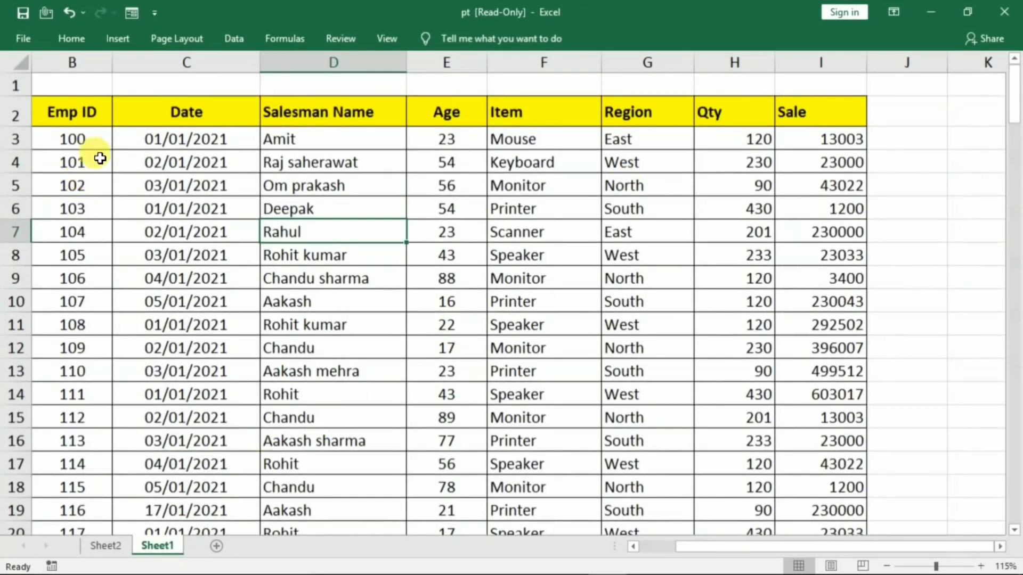
left_click(103, 548)
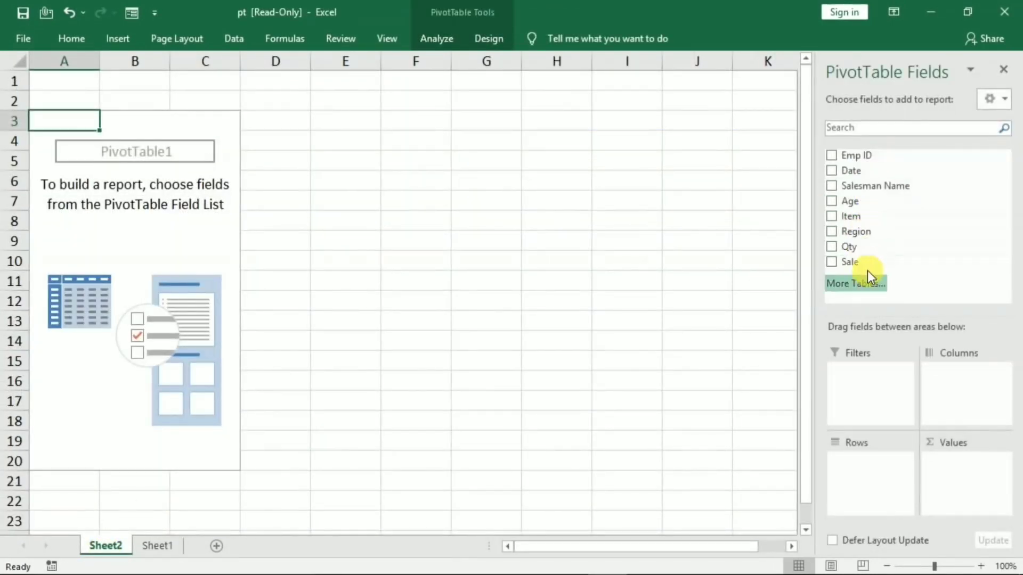
Float the PivotTable Fields list over the sheet, make it taller, then go back to Sheet1
left_click_drag(872, 193, 875, 380)
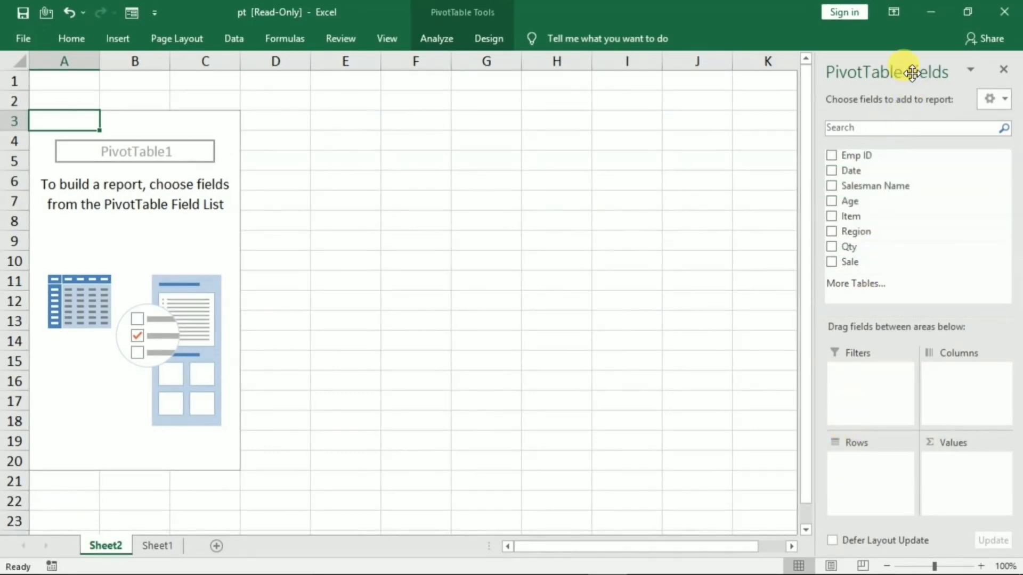
left_click_drag(909, 72, 569, 97)
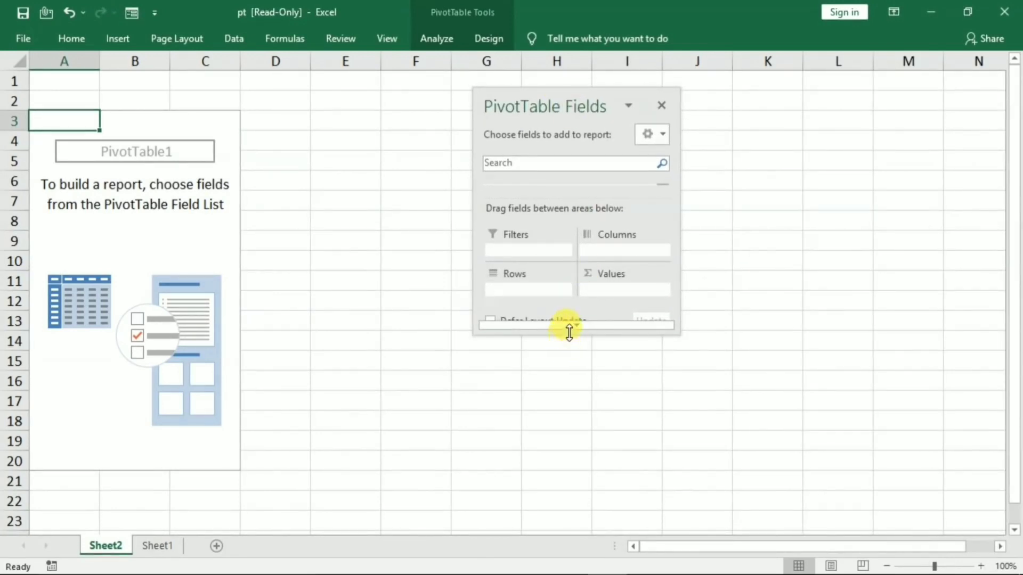
left_click_drag(570, 332, 549, 533)
left_click_drag(548, 116, 671, 109)
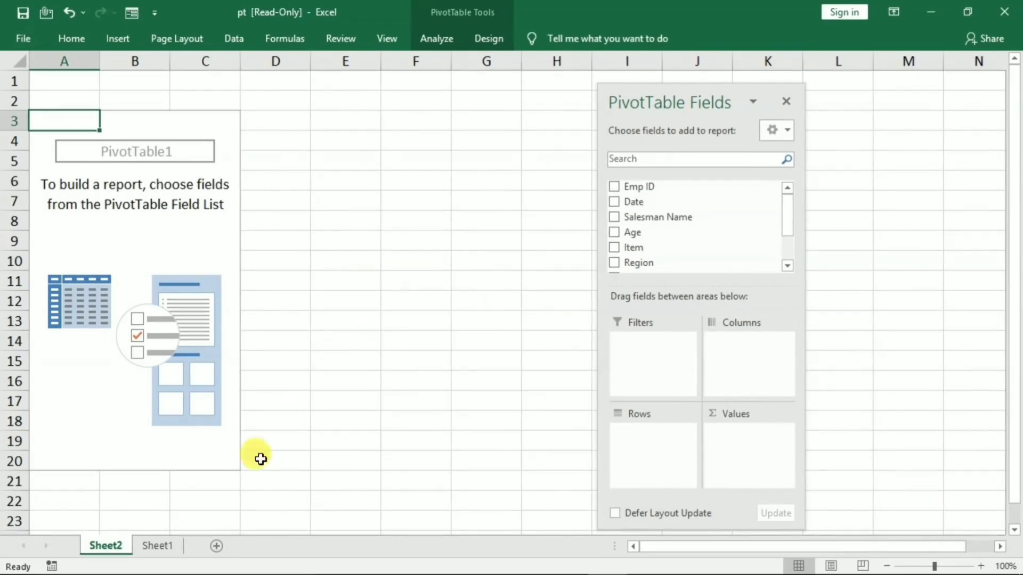
left_click(160, 547)
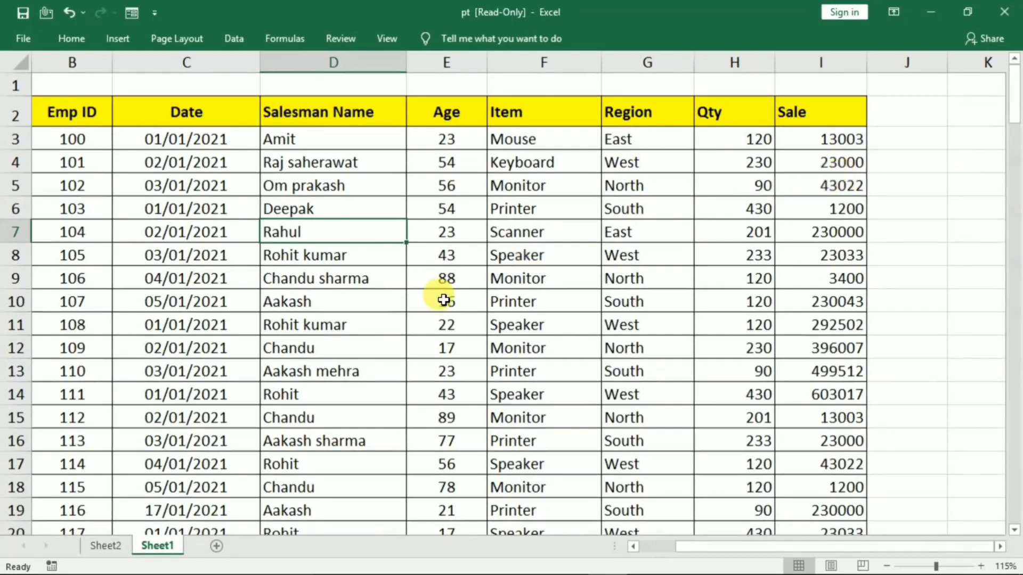
On Sheet2, add the Region field to the pivot's Rows area
left_click(99, 543)
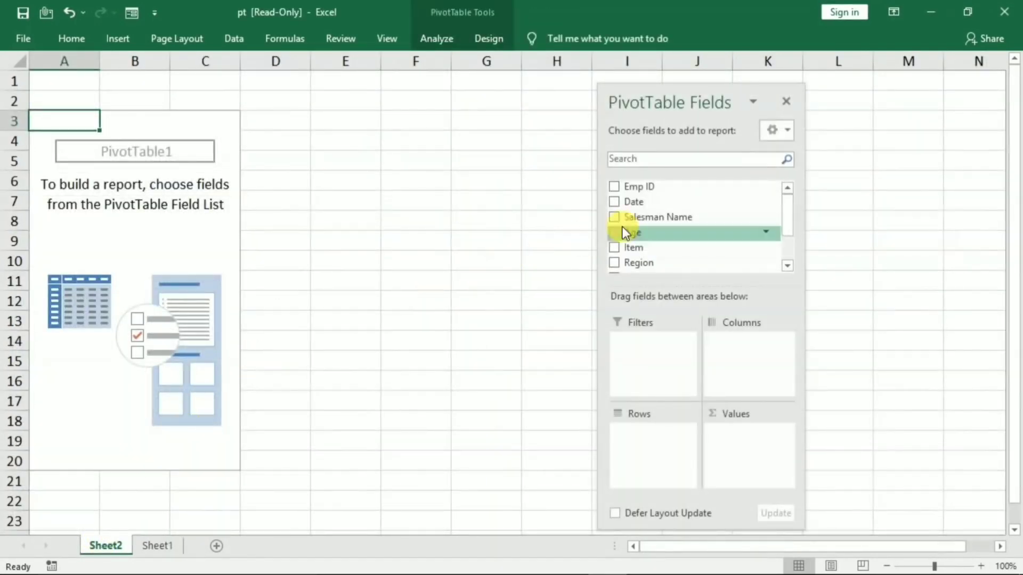
scroll(640, 216, "down", 2)
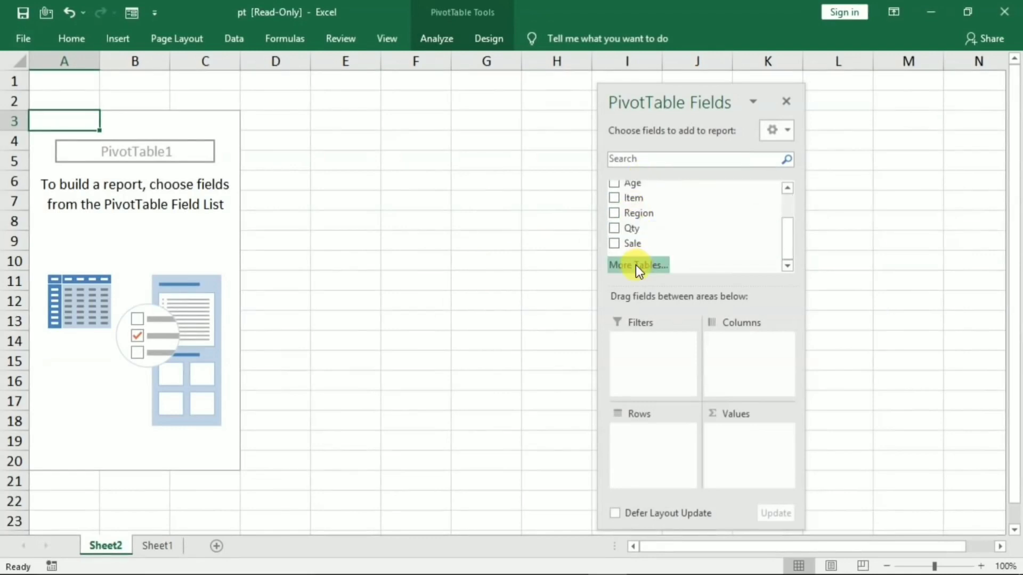
scroll(635, 264, "up", 1)
scroll(676, 197, "down", 1)
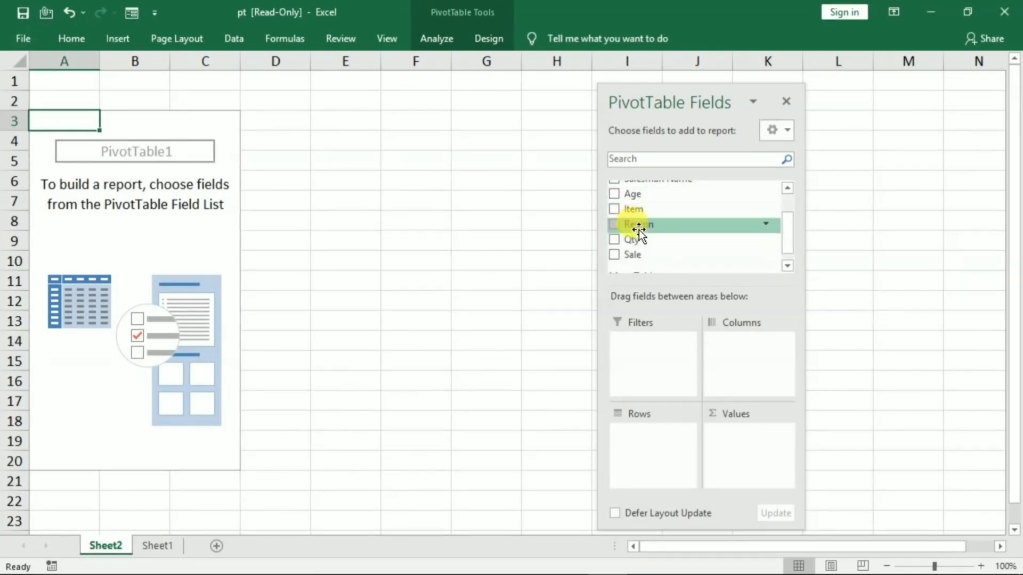
left_click_drag(639, 226, 655, 443)
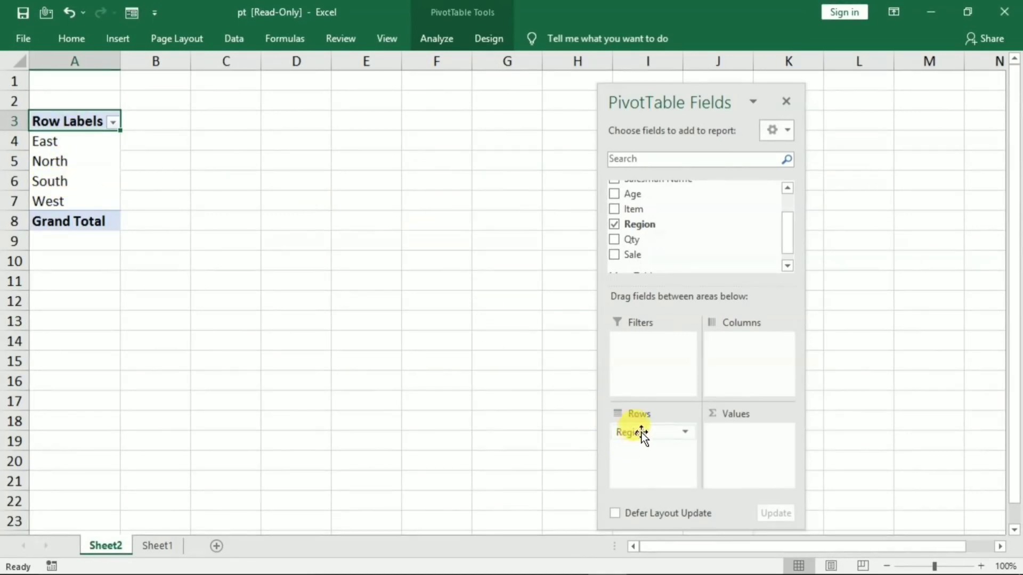
left_click_drag(642, 432, 638, 442)
Check the region entries, then move Region from Rows to Columns
left_click(58, 144)
left_click(75, 165)
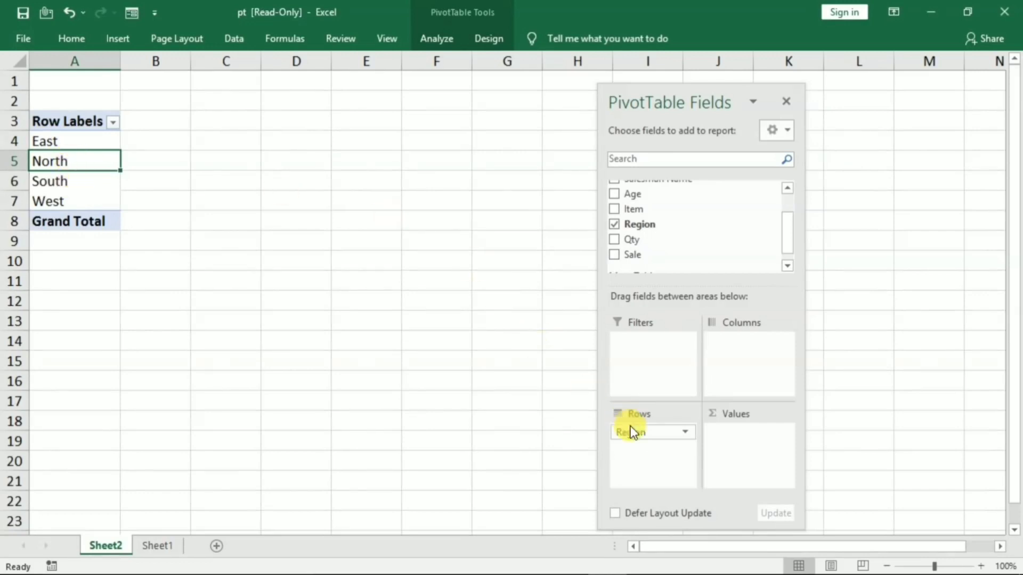
left_click_drag(633, 432, 731, 345)
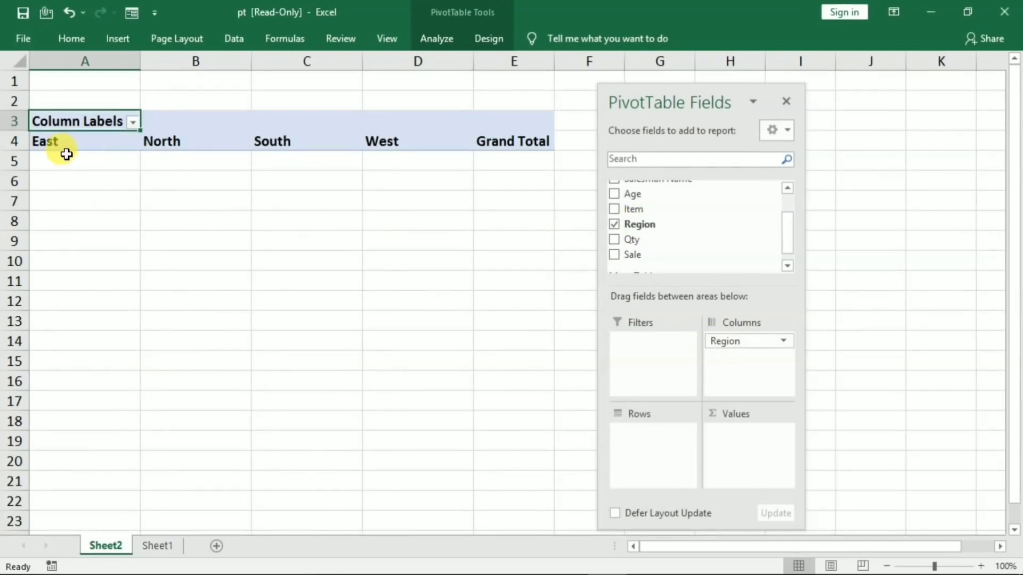
Click around the East–West region headers and close the PivotTable Fields pane
left_click_drag(65, 152, 380, 161)
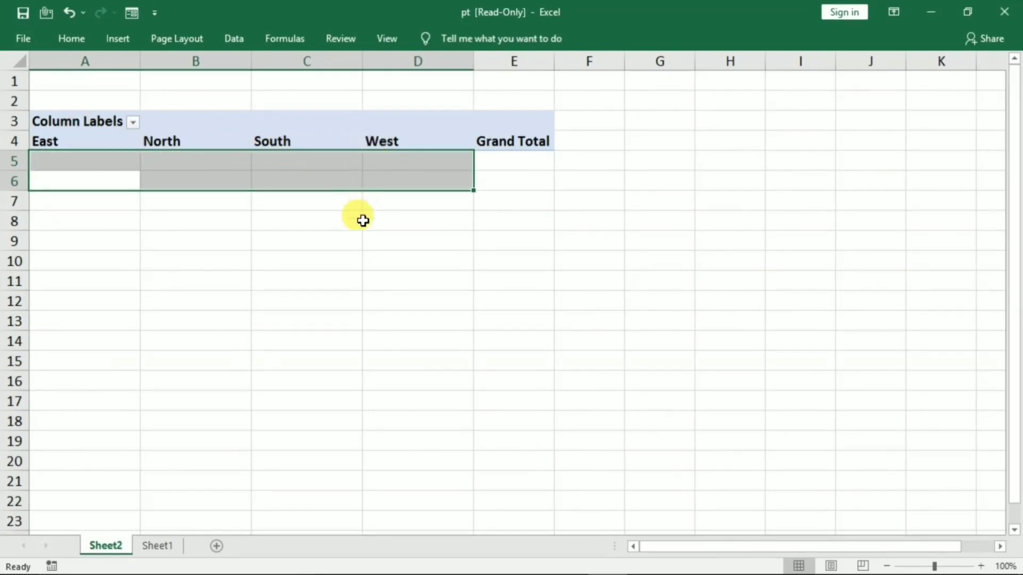
left_click(334, 295)
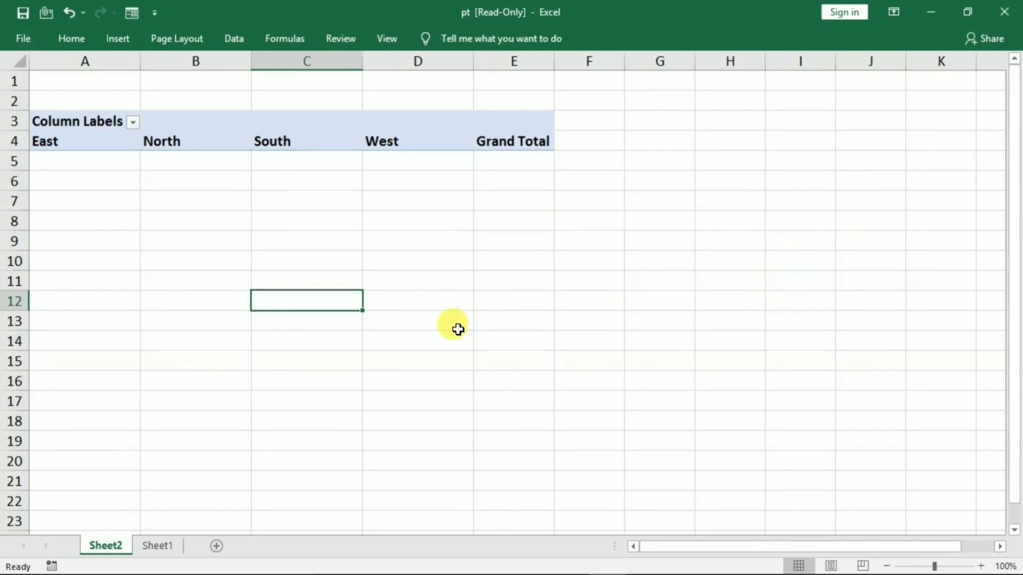
left_click(405, 321)
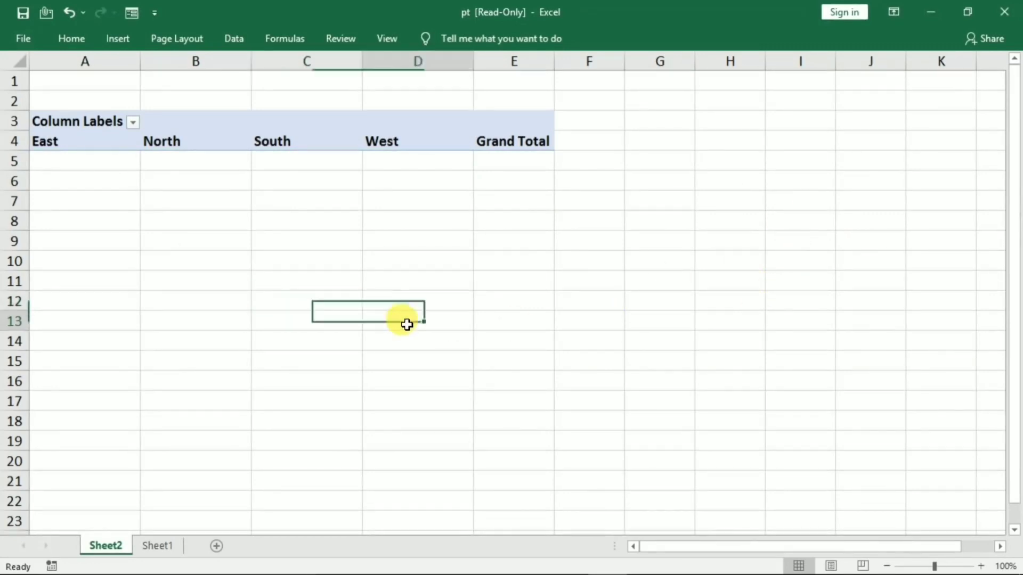
left_click(200, 139)
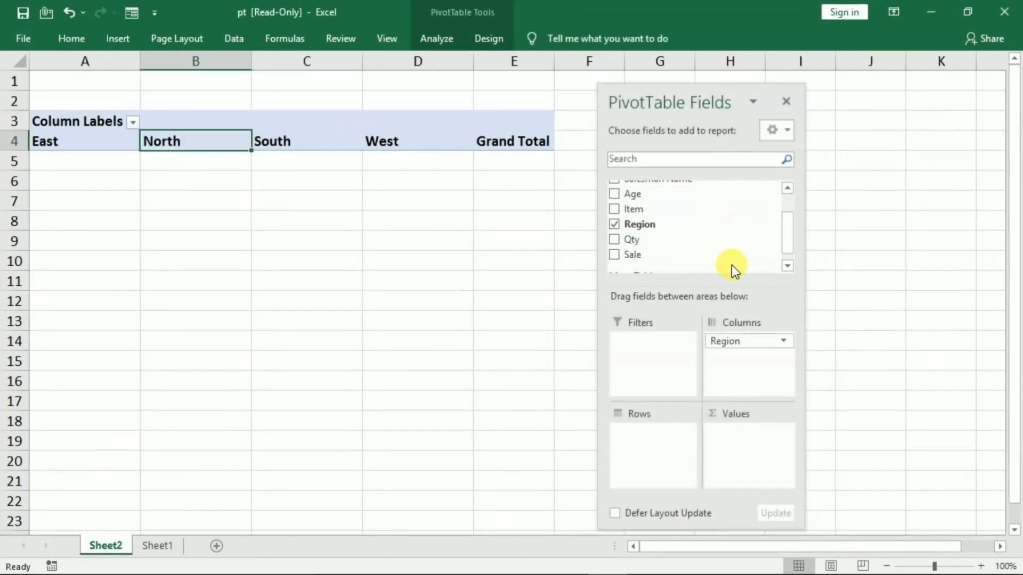
left_click(785, 102)
left_click(459, 293)
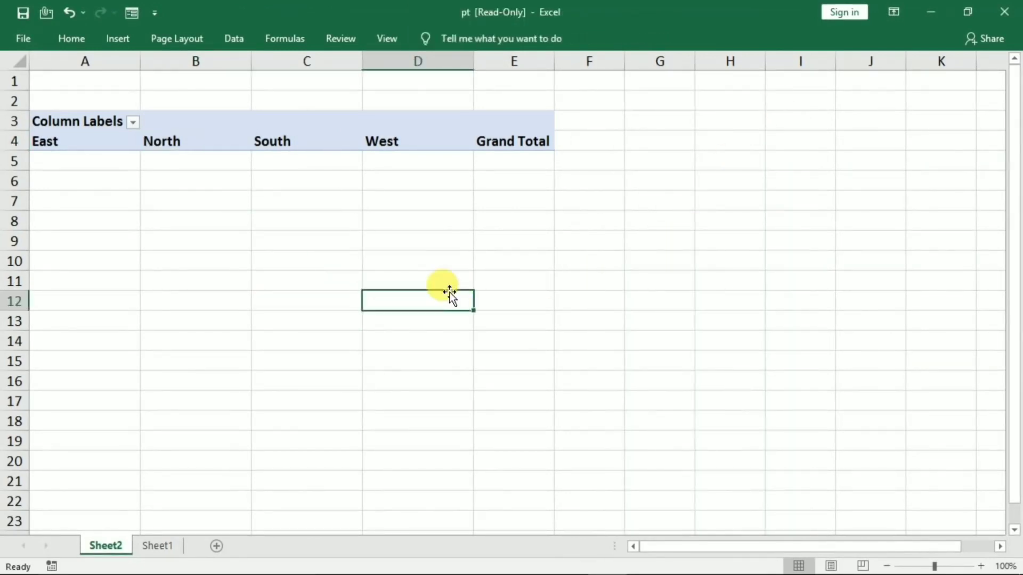
left_click(219, 139)
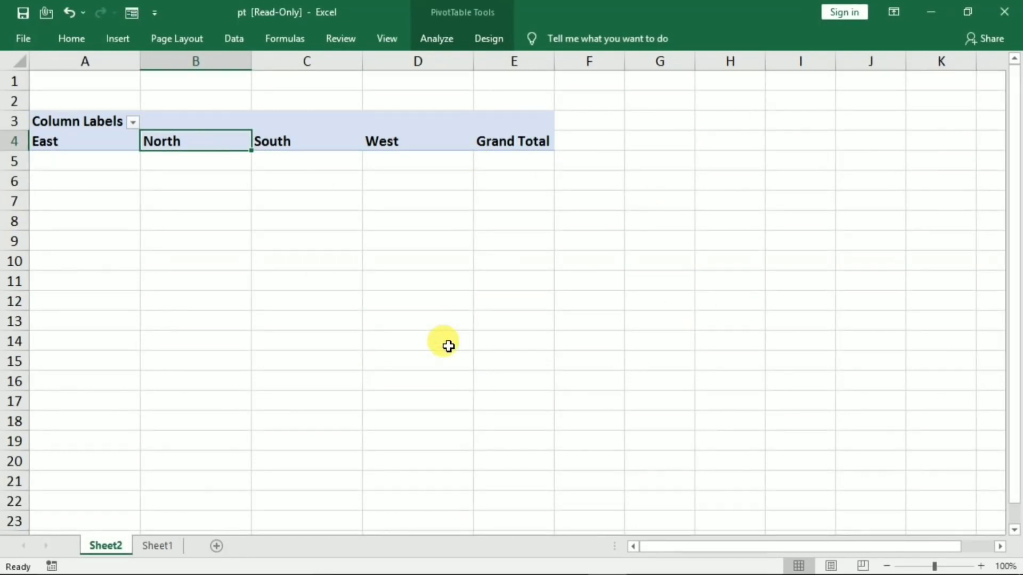
left_click(307, 241)
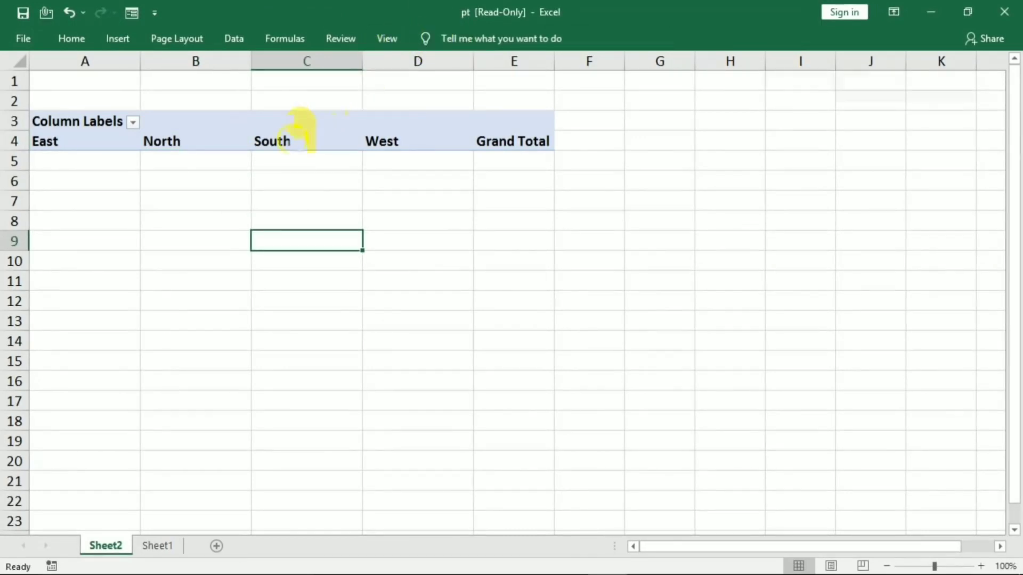
Select the South header and reopen the Field List from PivotTable Analyze
left_click(300, 141)
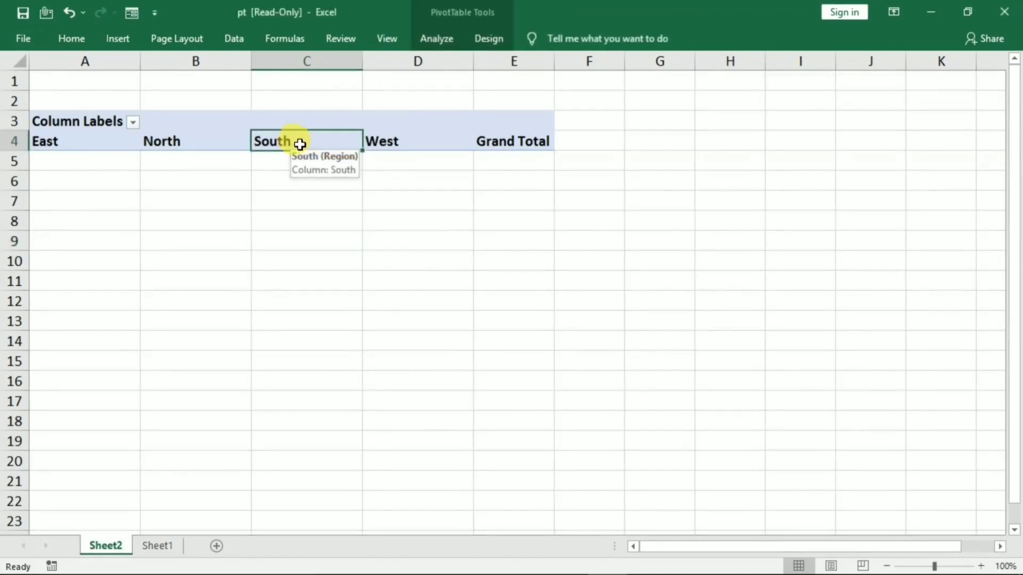
left_click(435, 39)
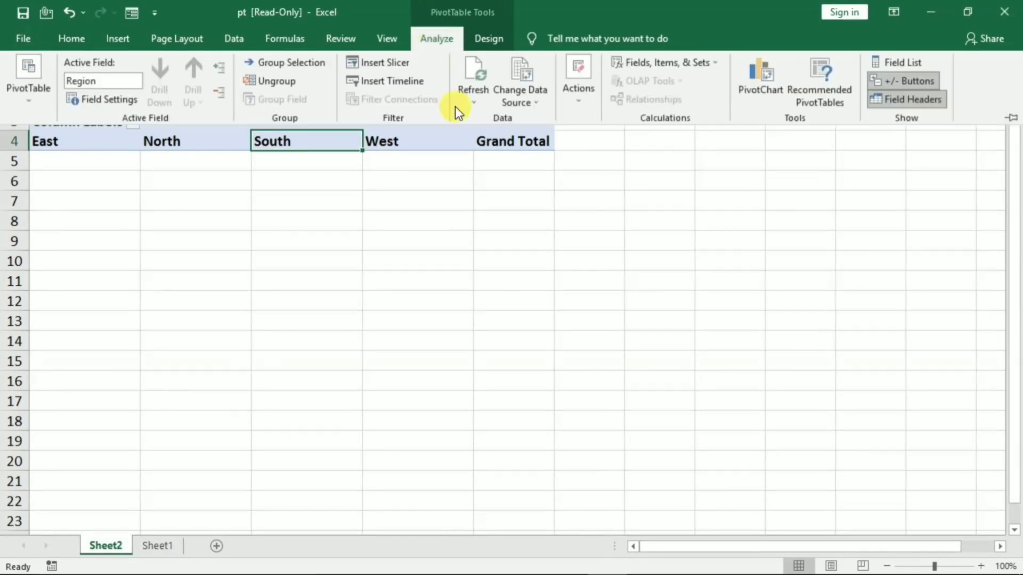
left_click(891, 59)
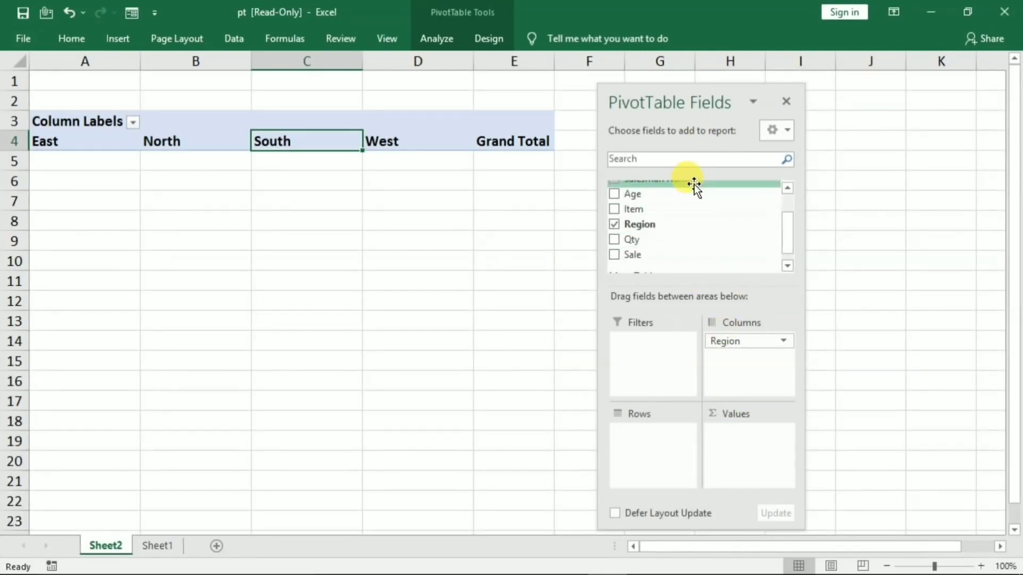
Move Region into Rows and add Sale to Values, giving a 72454461 Sum of Sale total
mouse_move(695, 184)
left_mouse_down()
mouse_move(714, 352)
mouse_move(729, 348)
mouse_move(621, 433)
left_mouse_up()
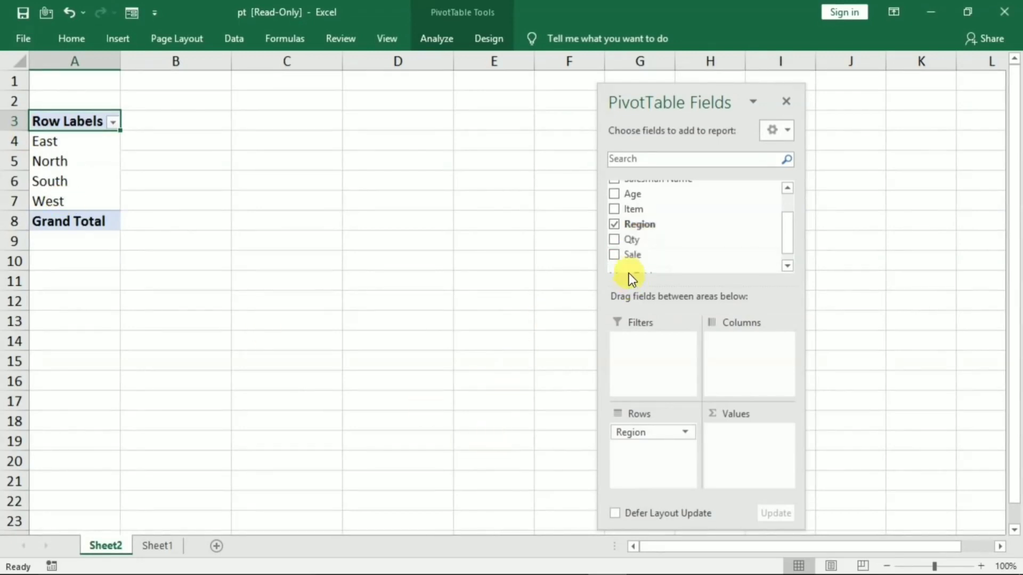
left_click_drag(626, 254, 727, 447)
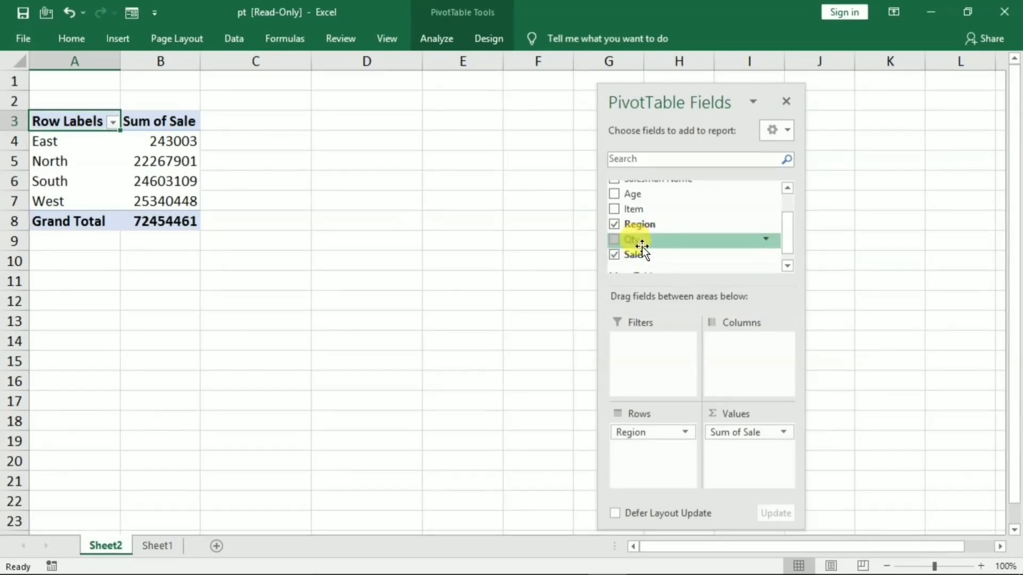
left_click_drag(645, 249, 683, 373)
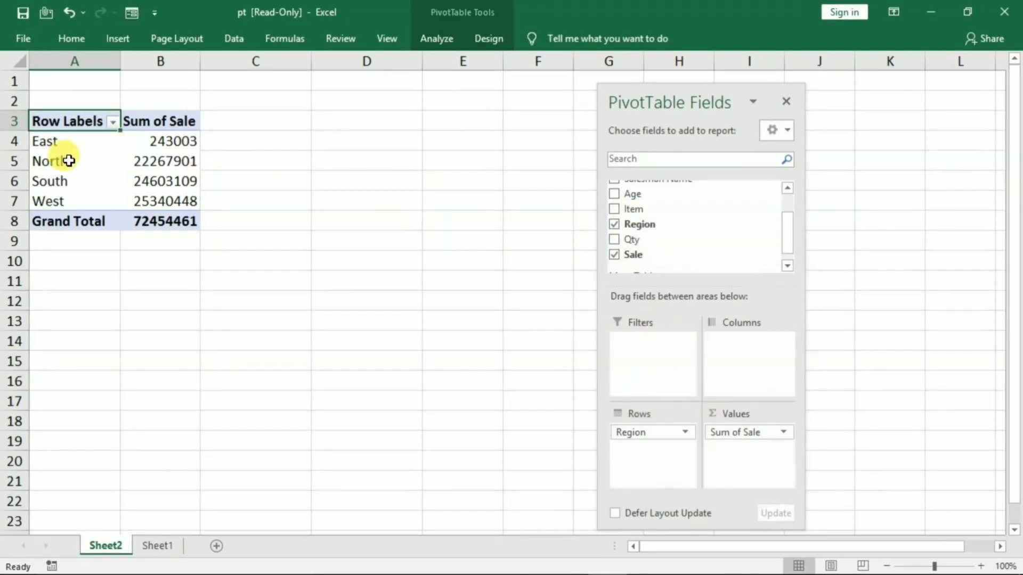
left_click(155, 141)
scroll(242, 211, "up", 3)
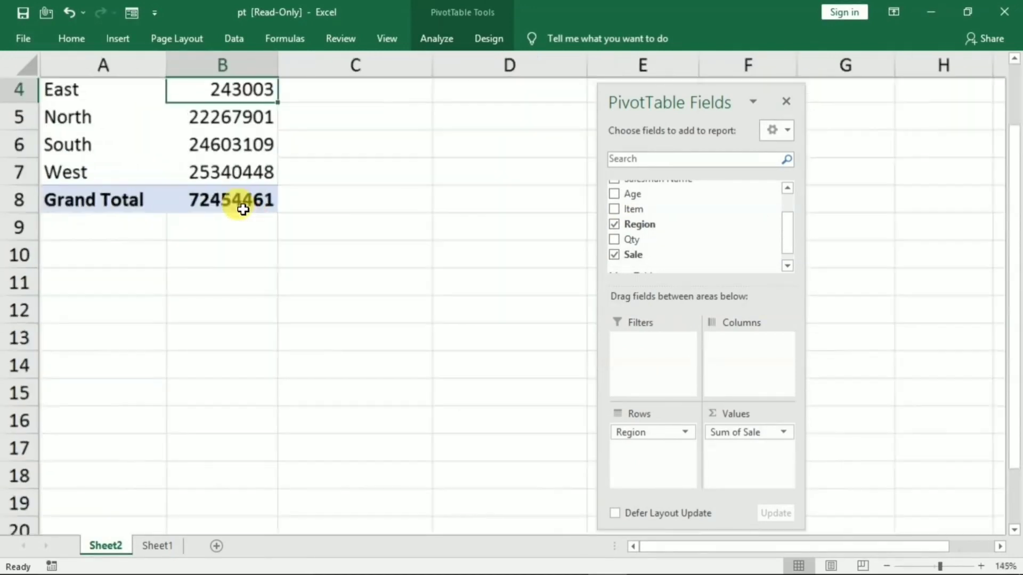
left_click(88, 217)
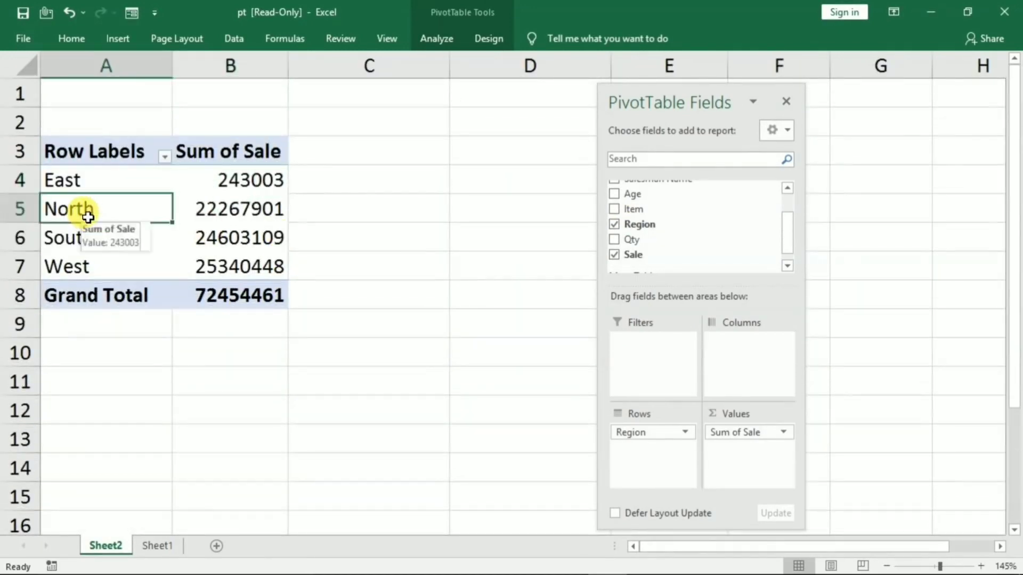
left_click(217, 210)
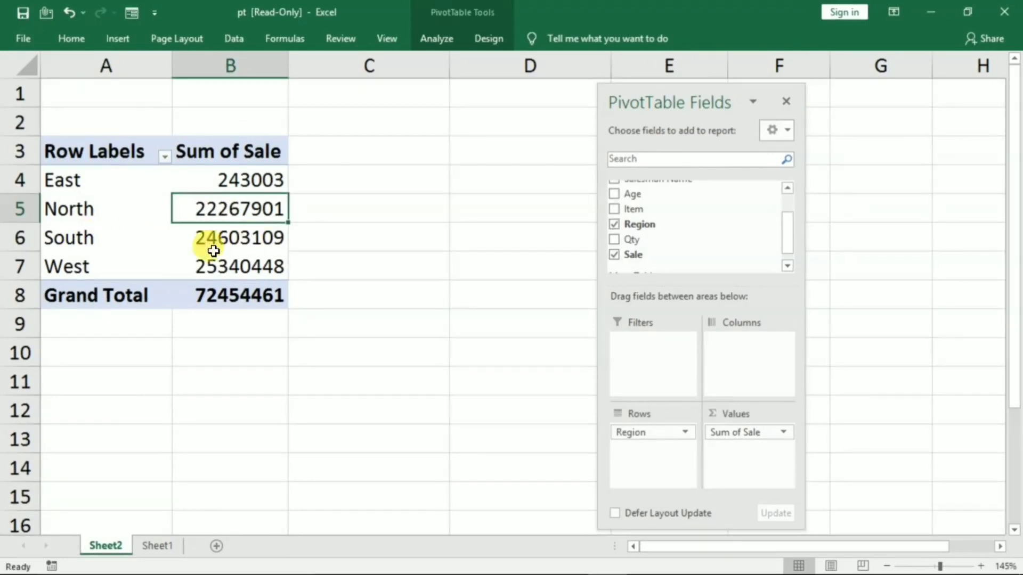
key("Down")
key("Down")
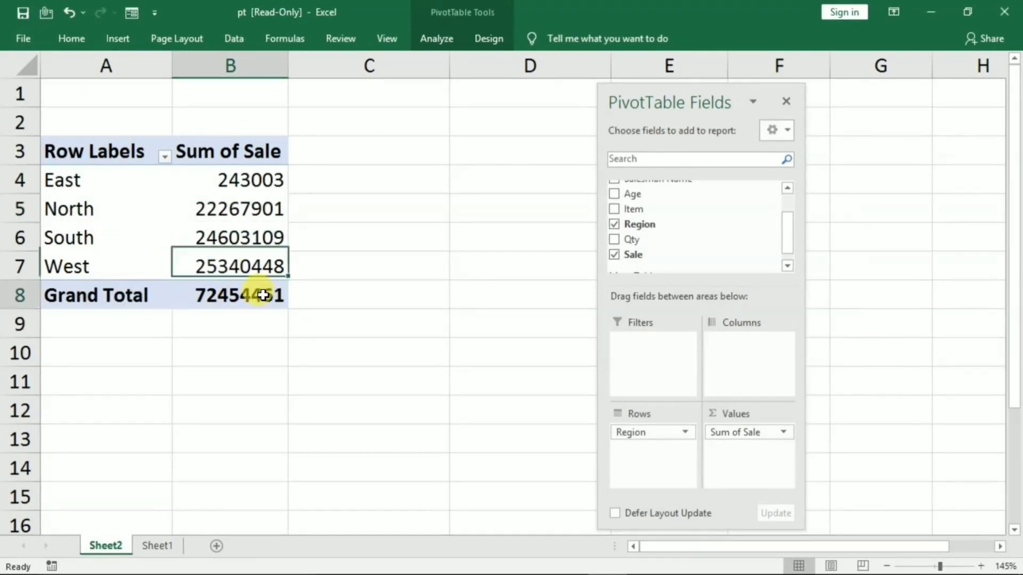
key("Down")
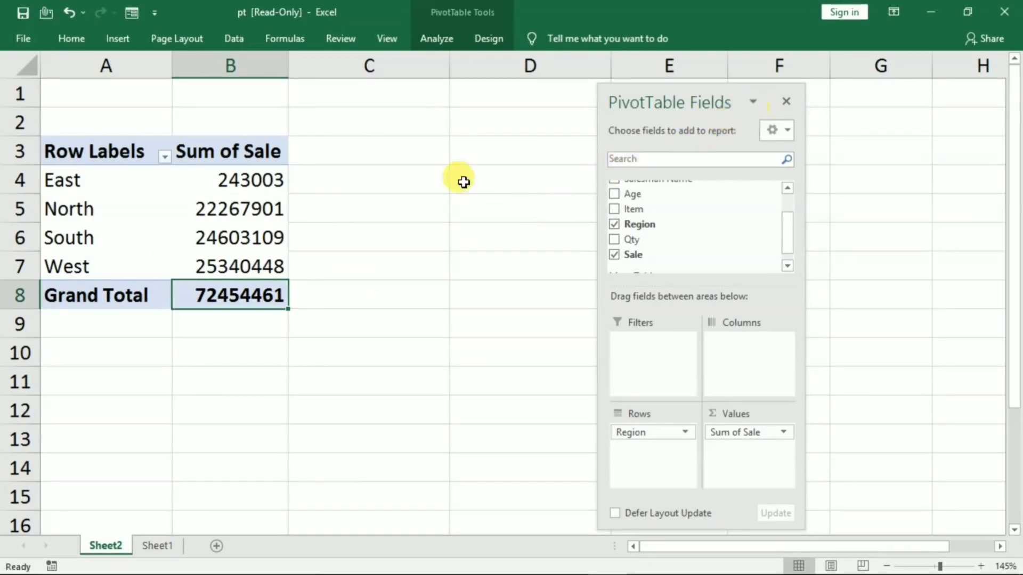
left_click(357, 224)
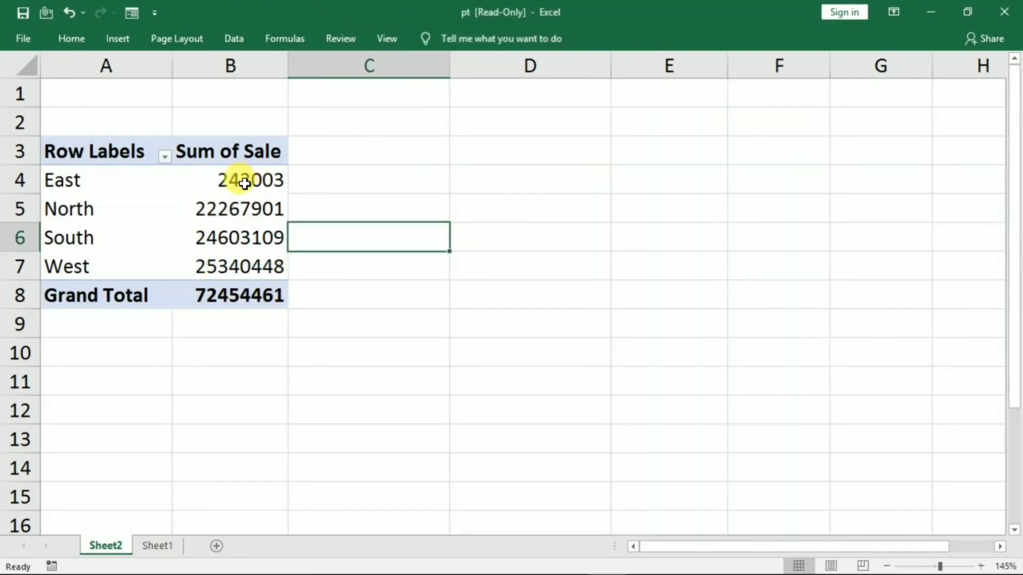
left_click(245, 183)
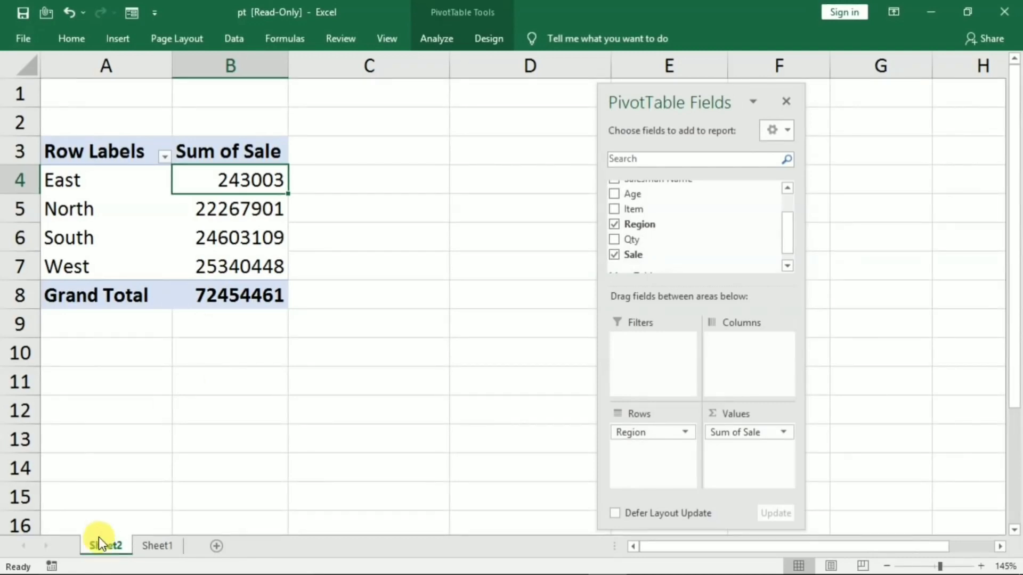
Drill into East's 243003 total on Sheet3, widen its Date column, then return to Sheet2
double_click(237, 181)
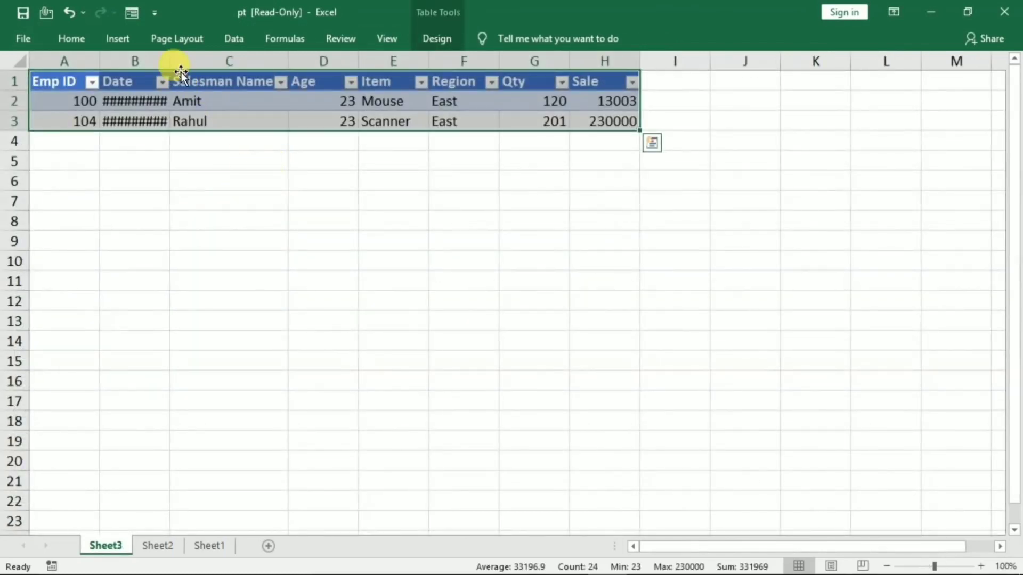
left_click_drag(170, 60, 202, 61)
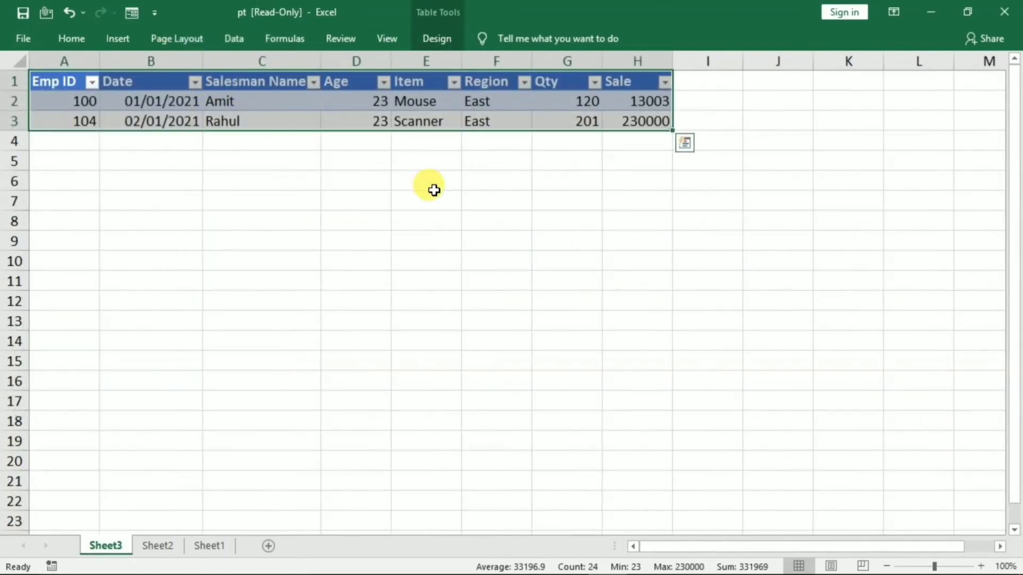
left_click(498, 187)
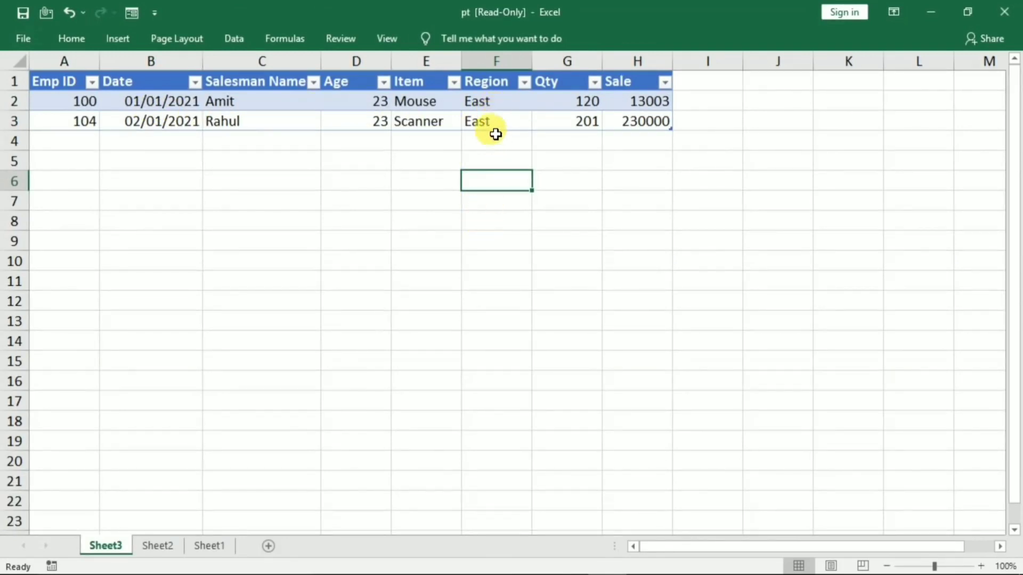
left_click(155, 547)
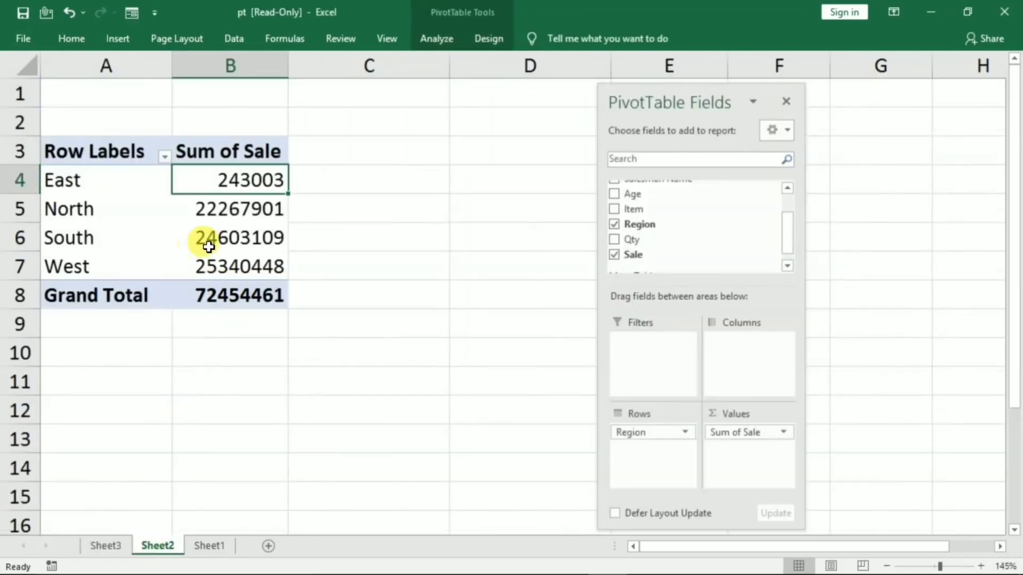
left_click(237, 241)
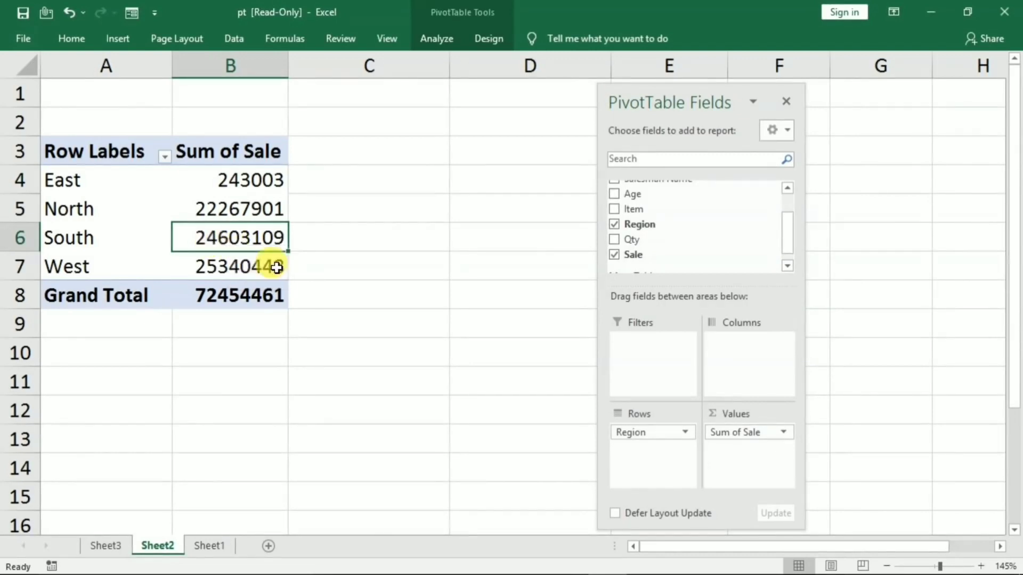
Drill into the South sales total onto Sheet4 and widen its Date column
double_click(223, 233)
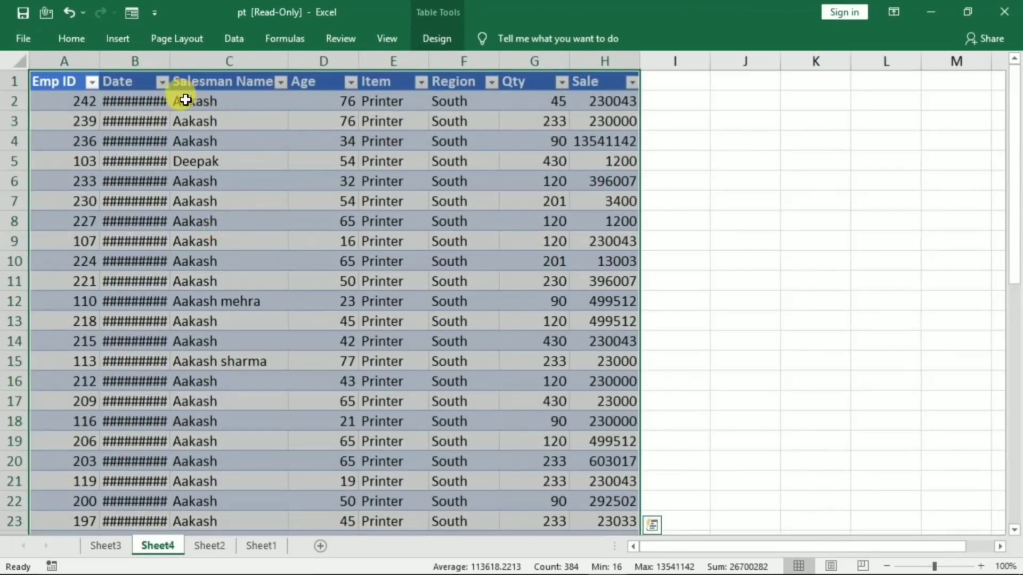
left_click_drag(174, 68, 201, 68)
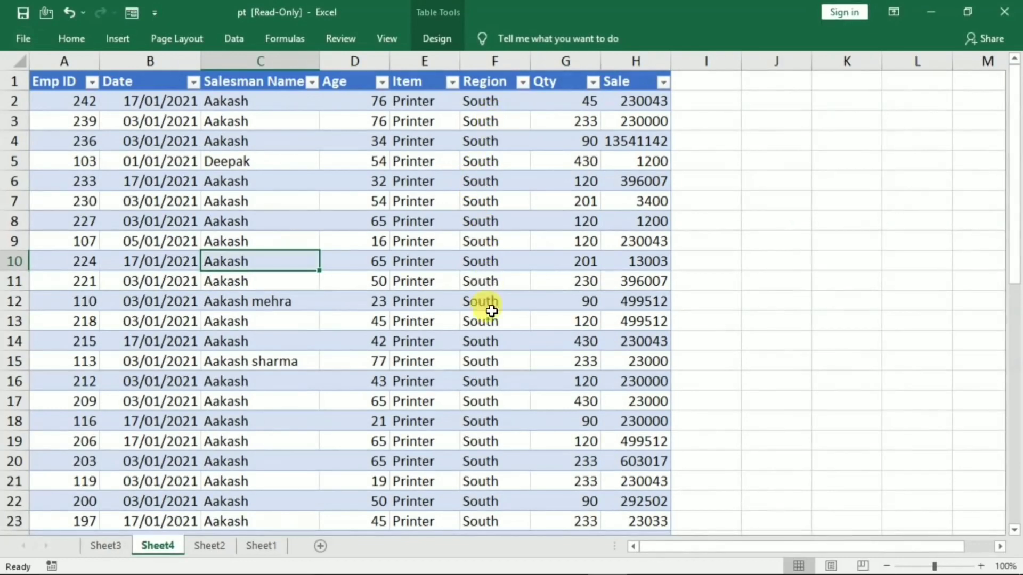
scroll(491, 401, "down", 5)
scroll(491, 401, "down", 4)
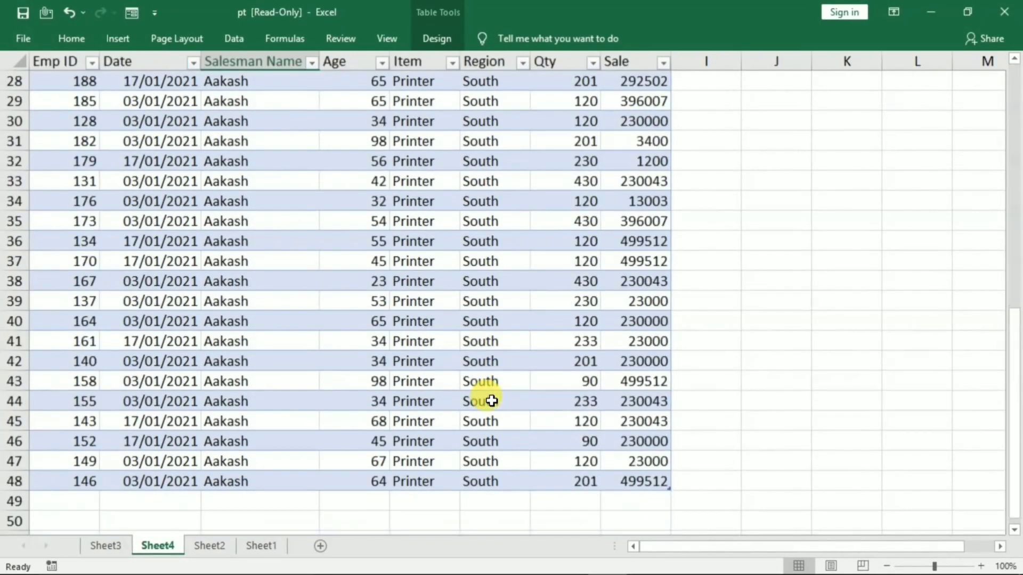
scroll(491, 401, "up", 4)
scroll(491, 400, "up", 4)
scroll(199, 361, "up", 1)
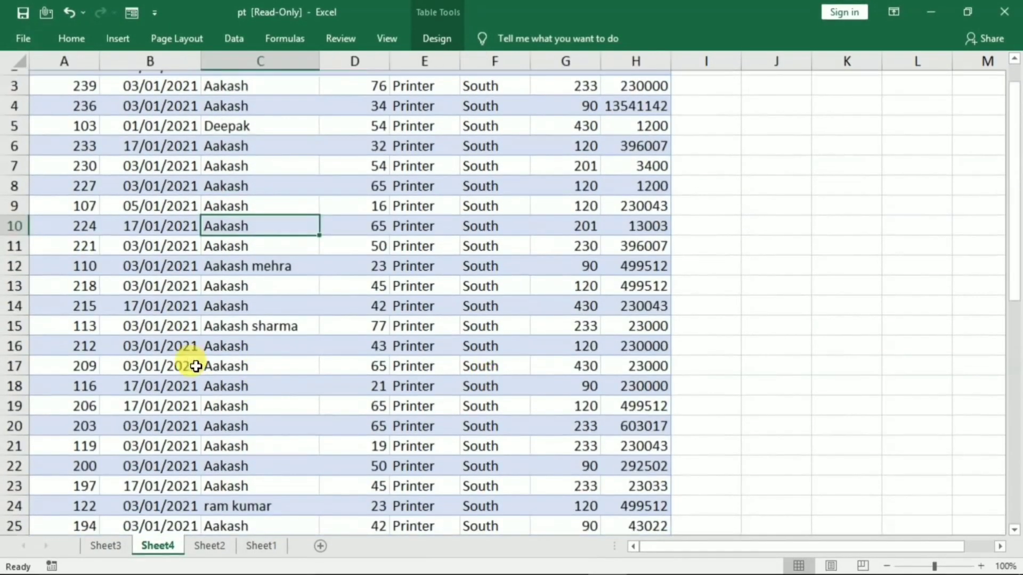
Delete the Sheet4 worksheet and confirm the deletion
right_click(153, 544)
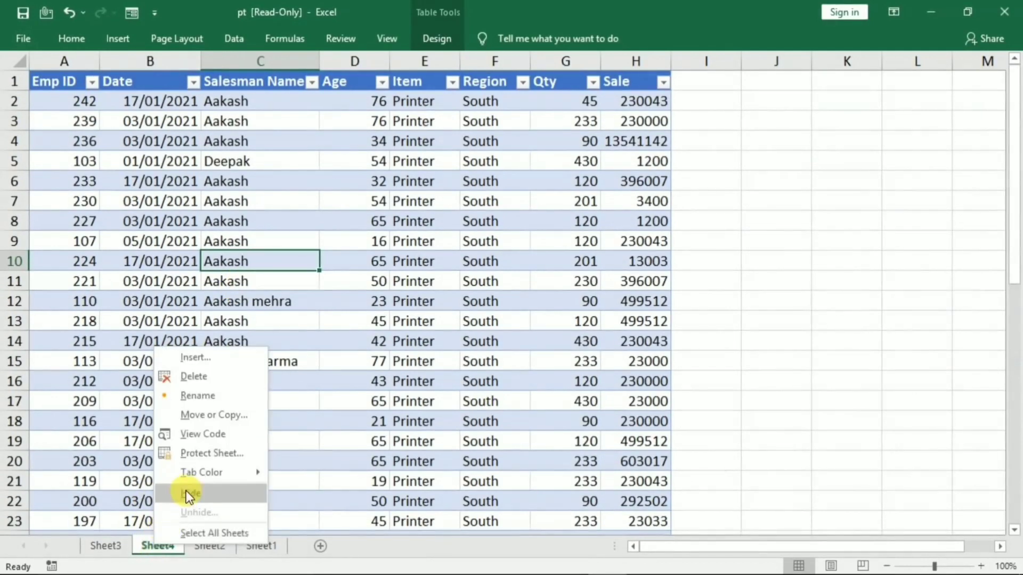
left_click(194, 377)
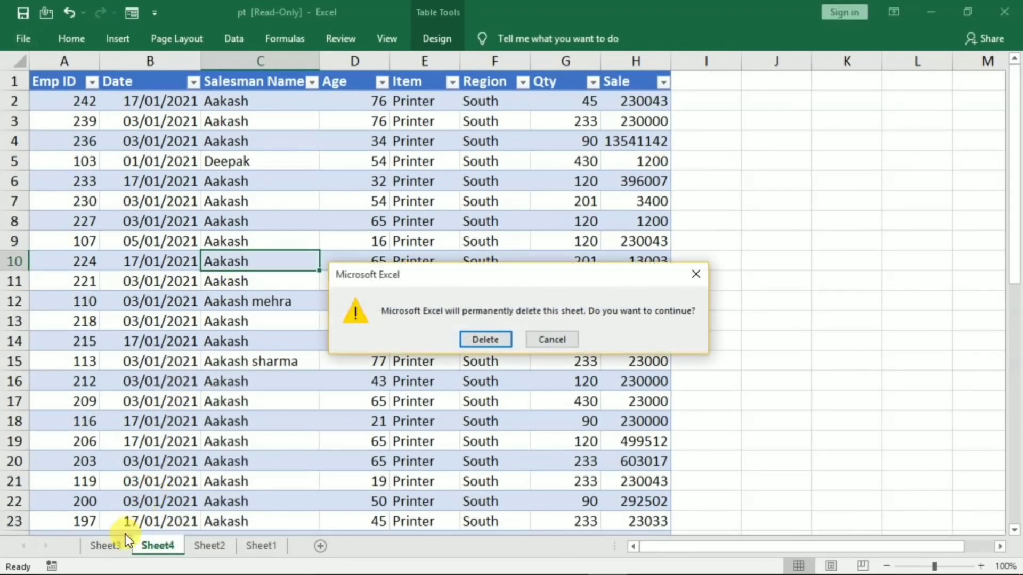
left_click(482, 339)
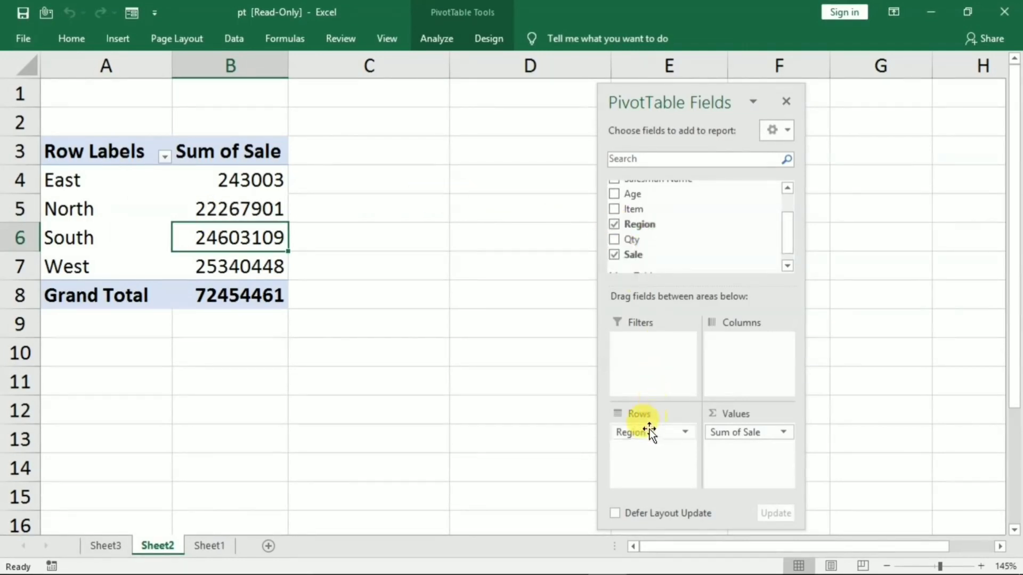
Drag Region out of Rows and remove Sum of Sale from Values, leaving PivotTable1 empty
left_click_drag(650, 430, 645, 222)
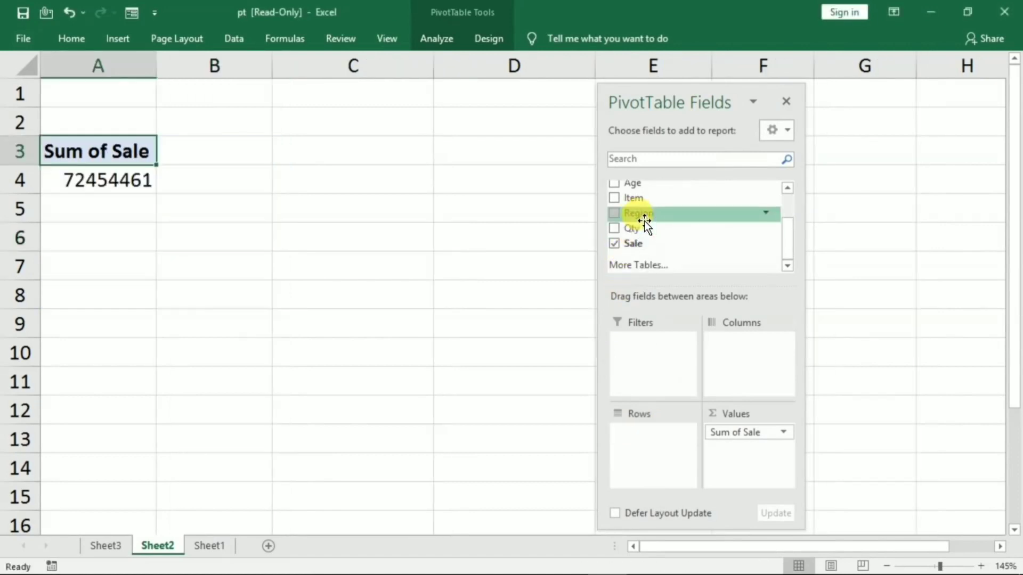
left_click(786, 431)
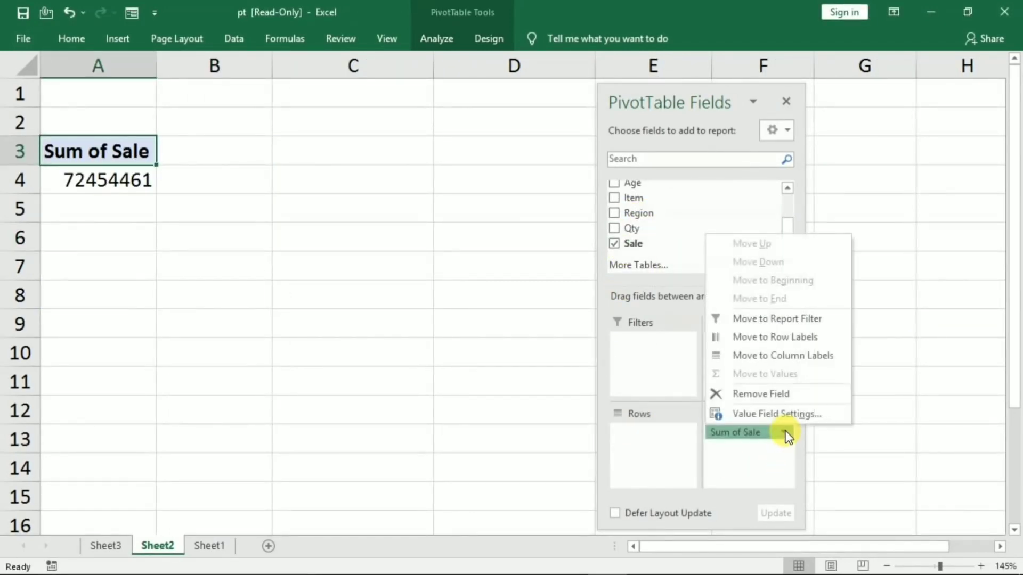
left_click(741, 395)
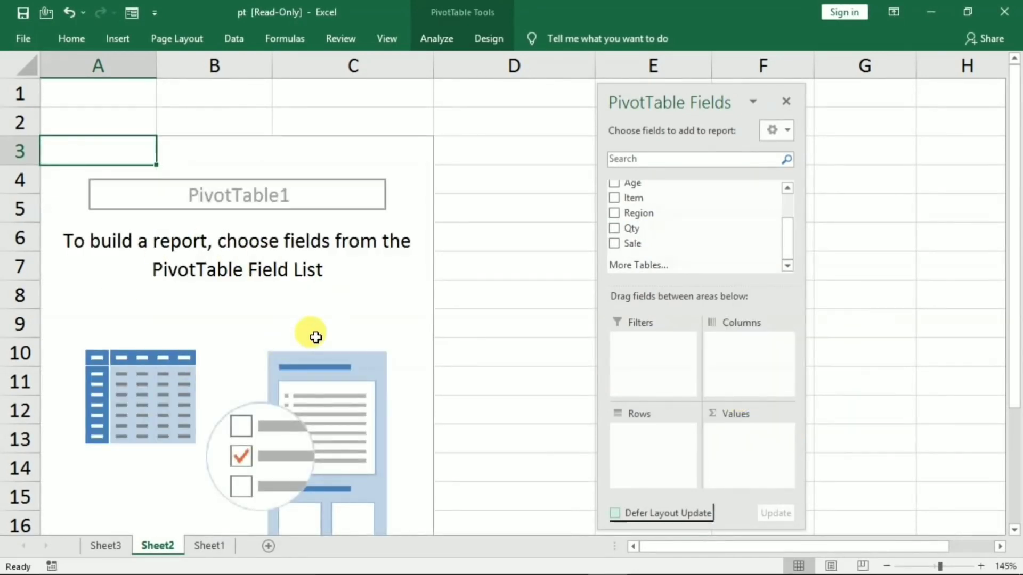
scroll(317, 337, "down", 2, "ctrl")
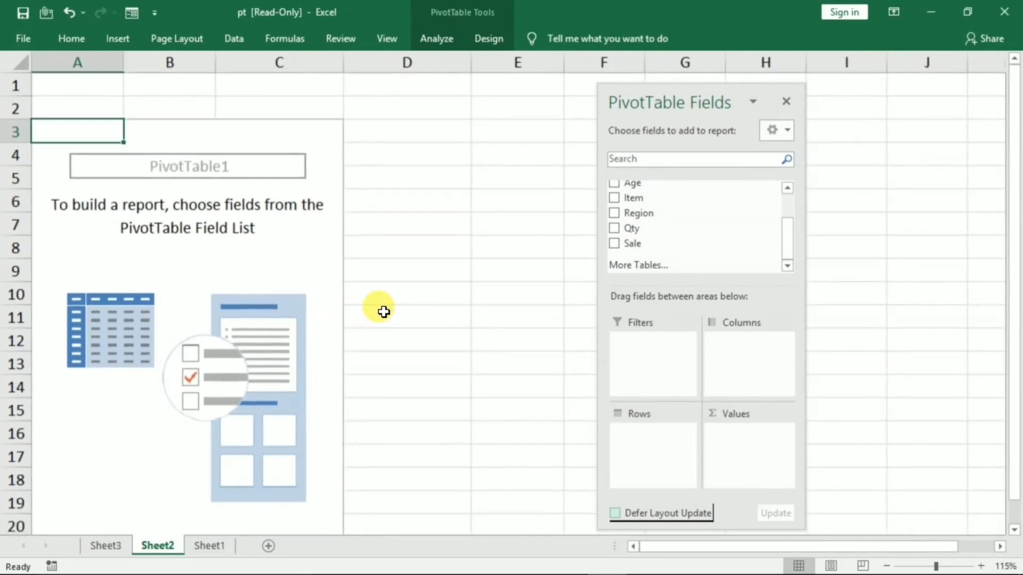
scroll(395, 311, "down", 1, "ctrl")
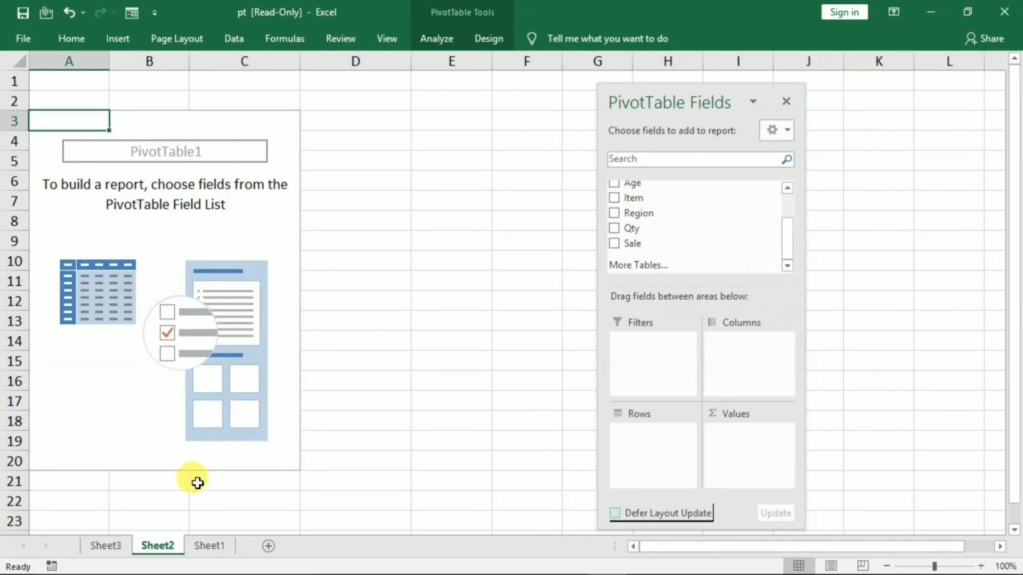
left_click(204, 547)
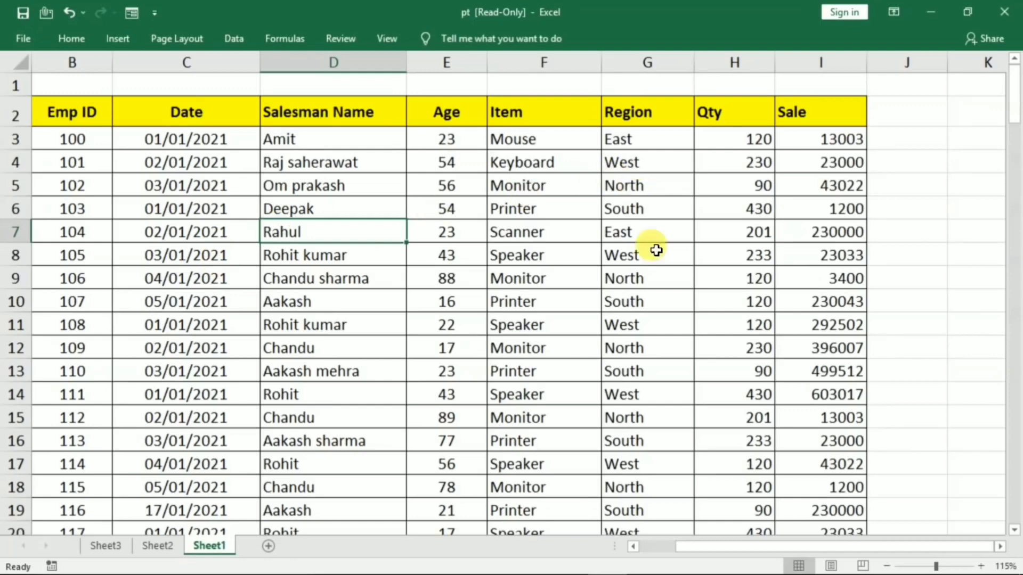
left_click(149, 547)
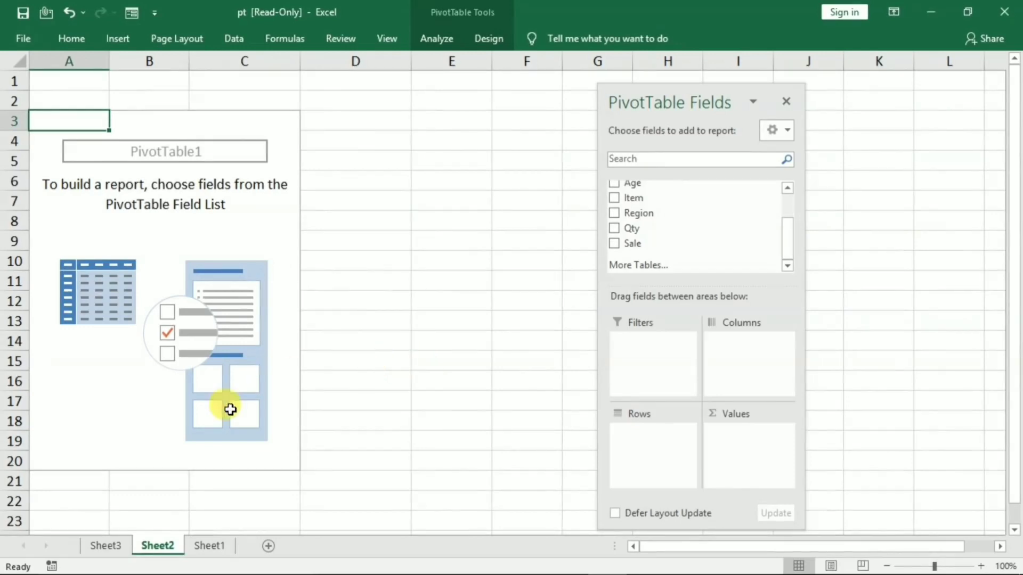
left_click(205, 548)
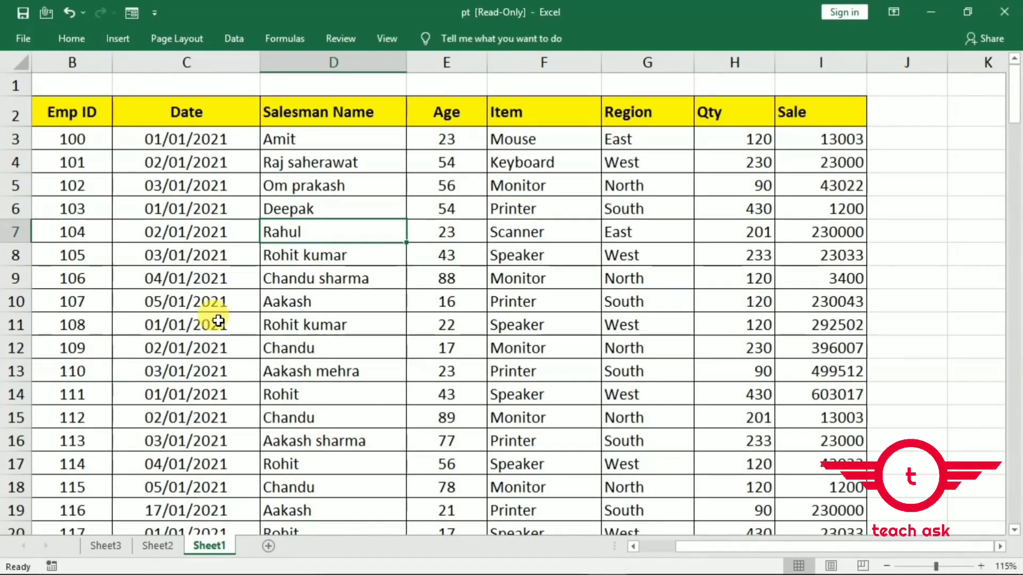
left_click(152, 549)
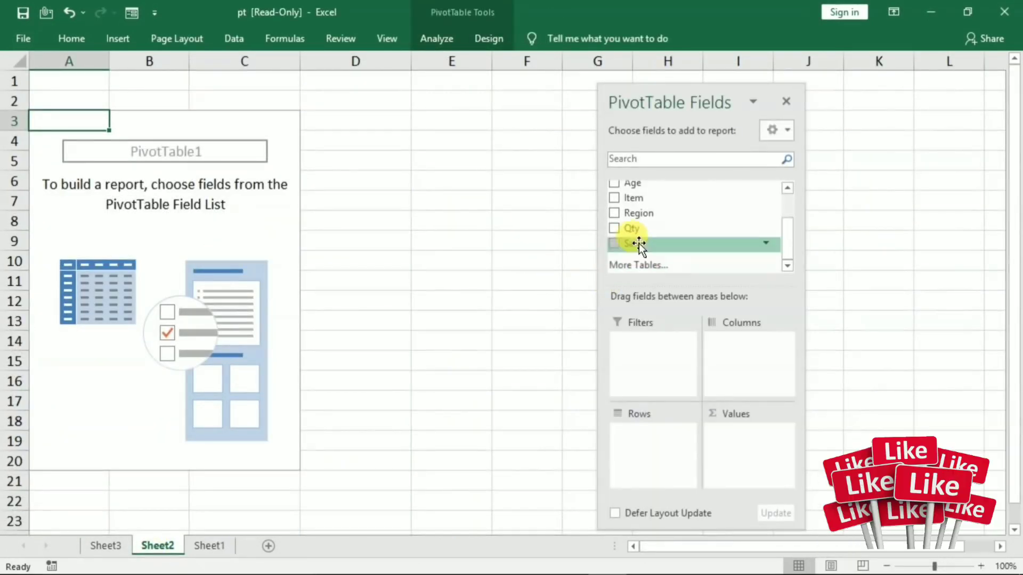
Place Region in Rows, Item in Columns and Sale in Values as Sum of Sale
left_click_drag(640, 215, 660, 446)
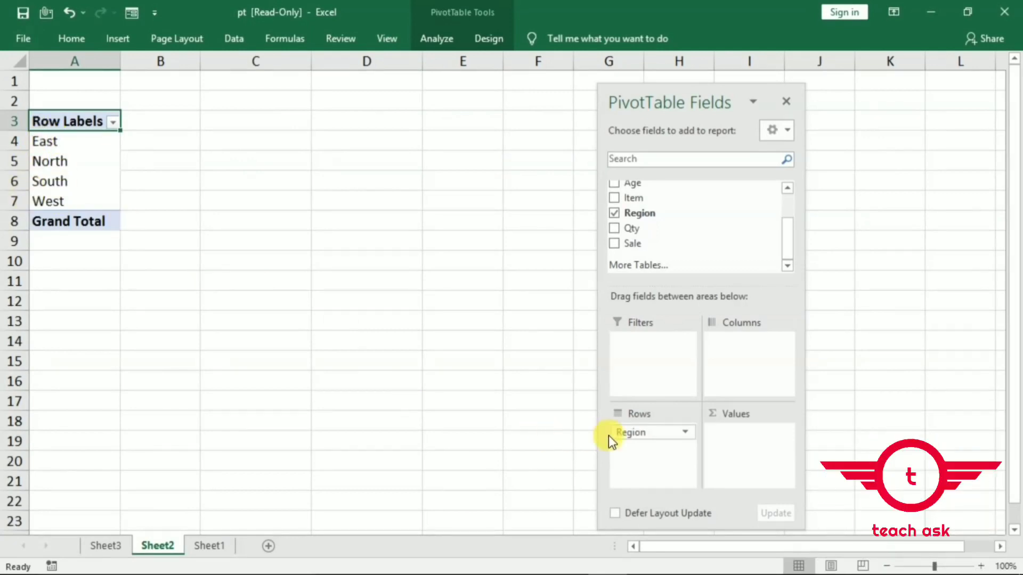
mouse_move(628, 431)
left_mouse_down()
mouse_move(669, 413)
mouse_move(733, 340)
mouse_move(656, 438)
left_mouse_up()
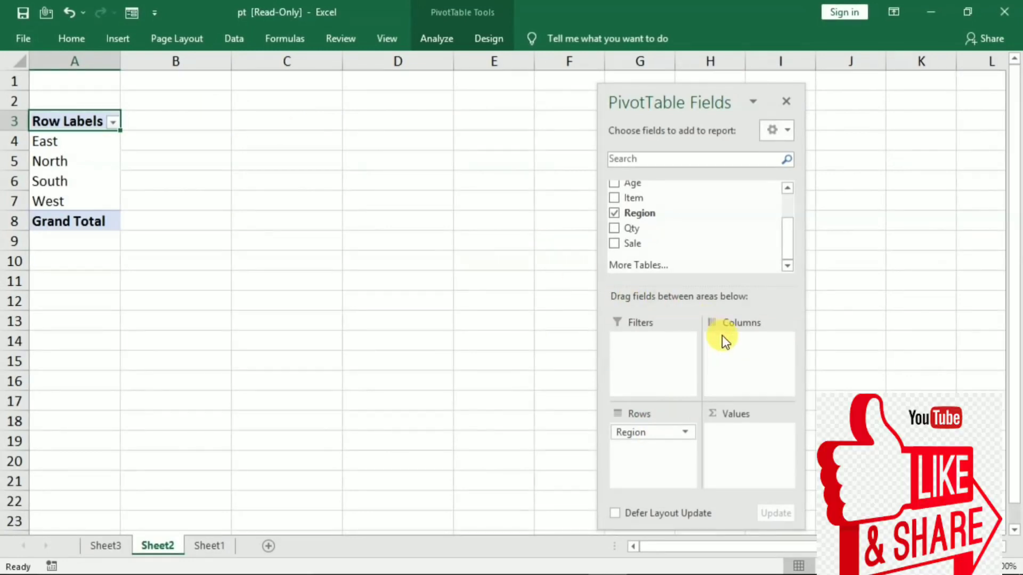
left_click_drag(633, 198, 724, 349)
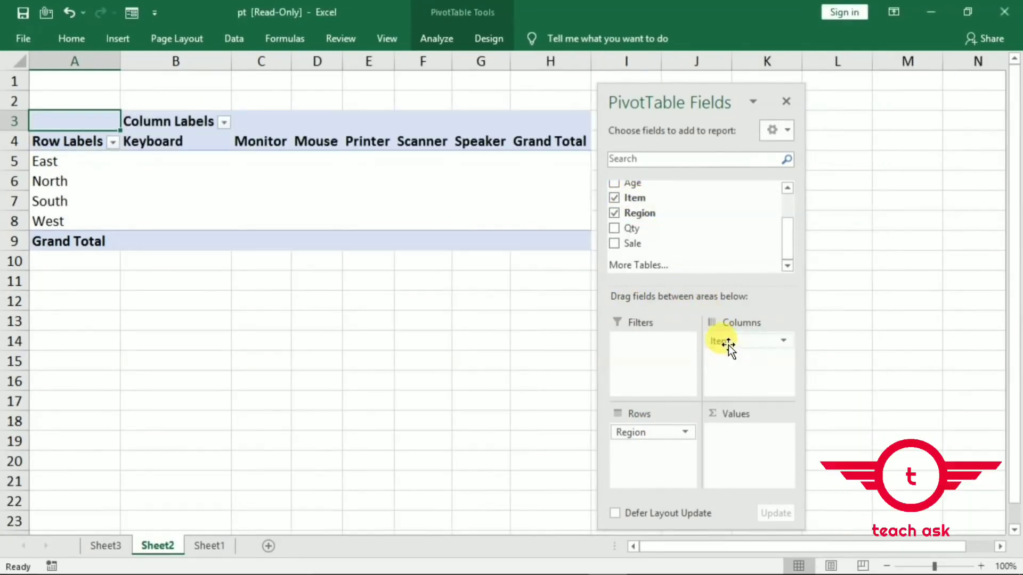
left_click_drag(657, 103, 717, 138)
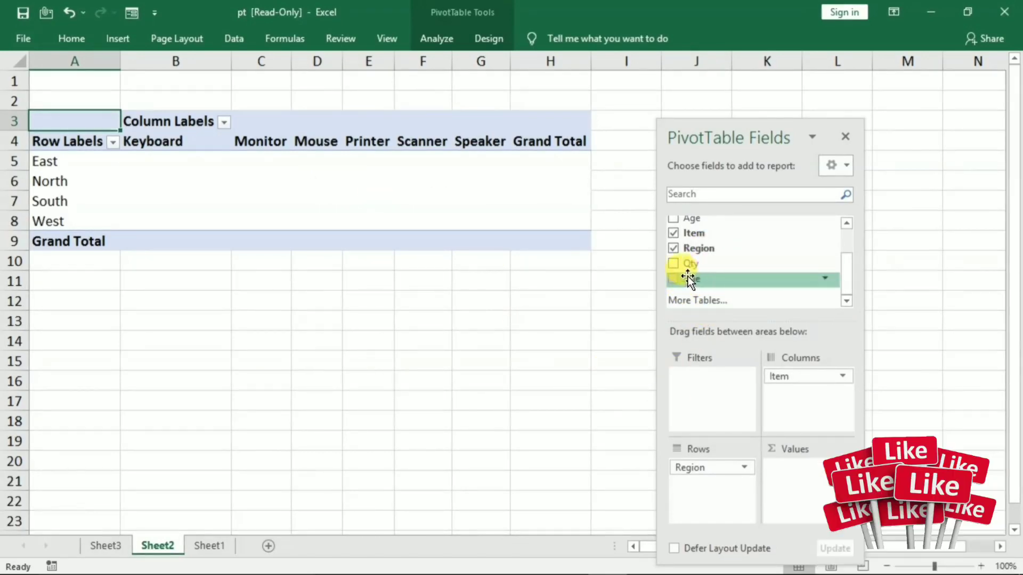
left_click_drag(689, 276, 798, 478)
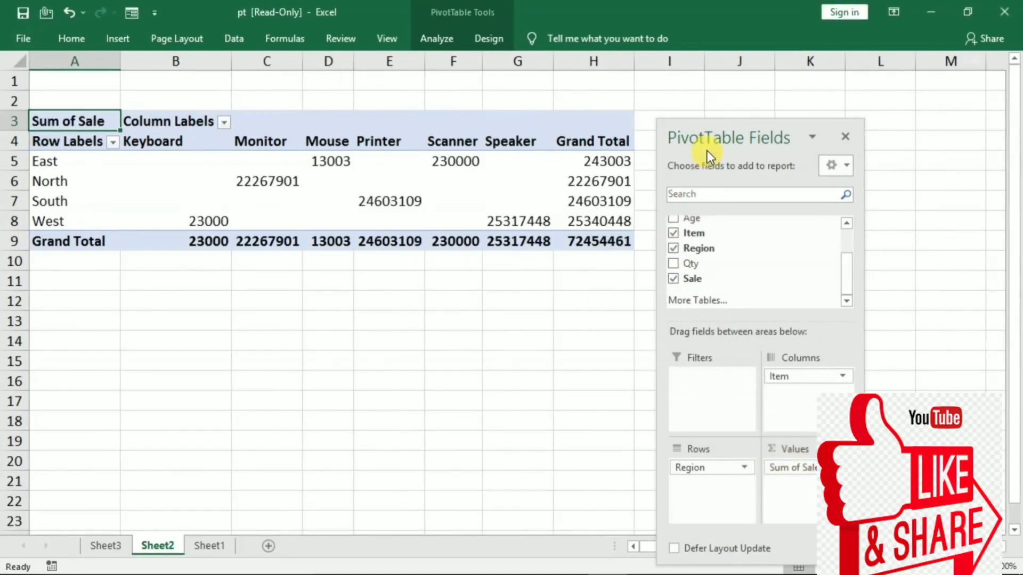
left_click_drag(709, 141, 750, 148)
Inspect values like East Mouse 13003 and Scanner 230000, then reposition the field list
left_click(62, 161)
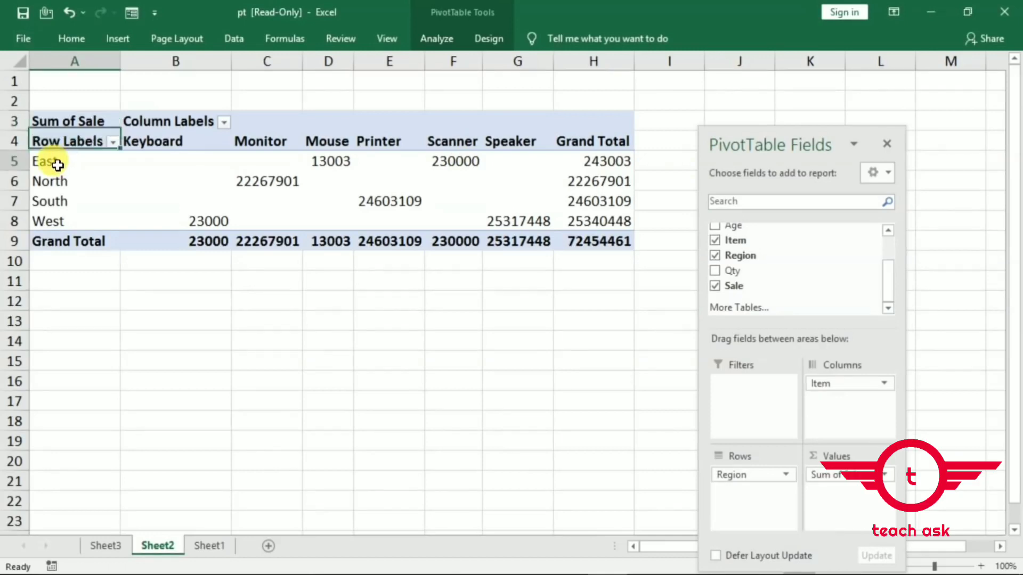
left_click_drag(159, 170, 525, 166)
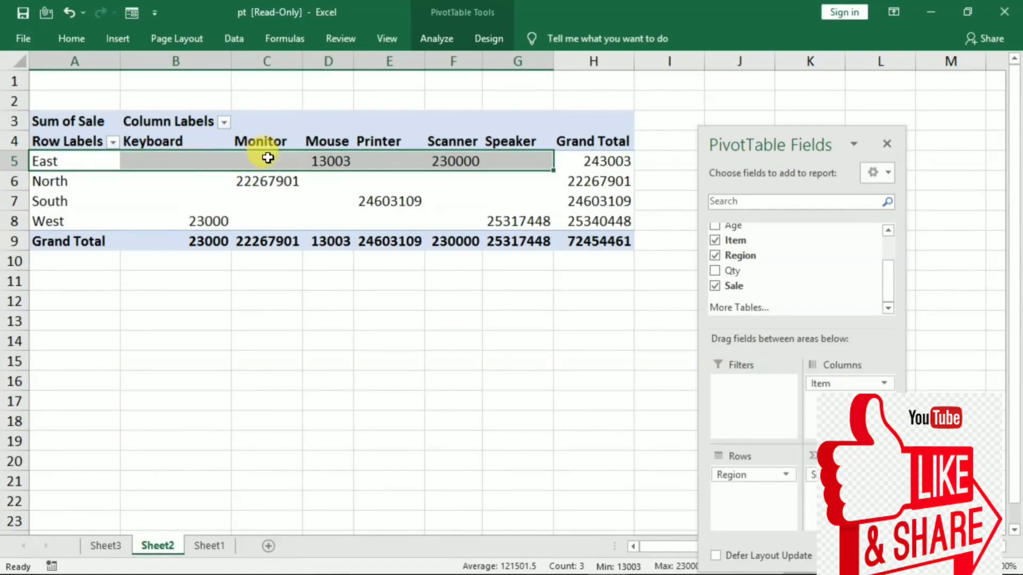
left_click(333, 157)
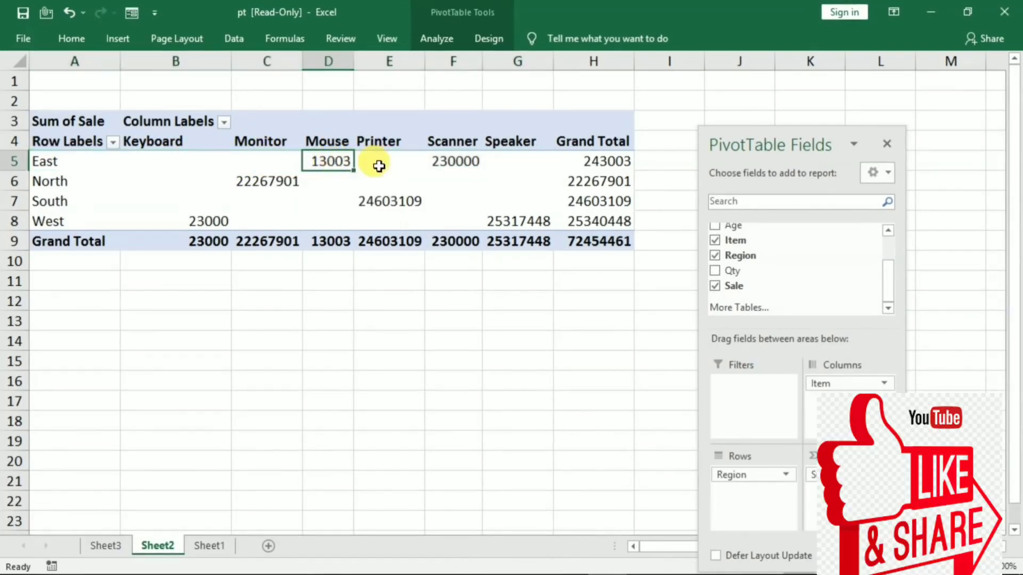
left_click(448, 162)
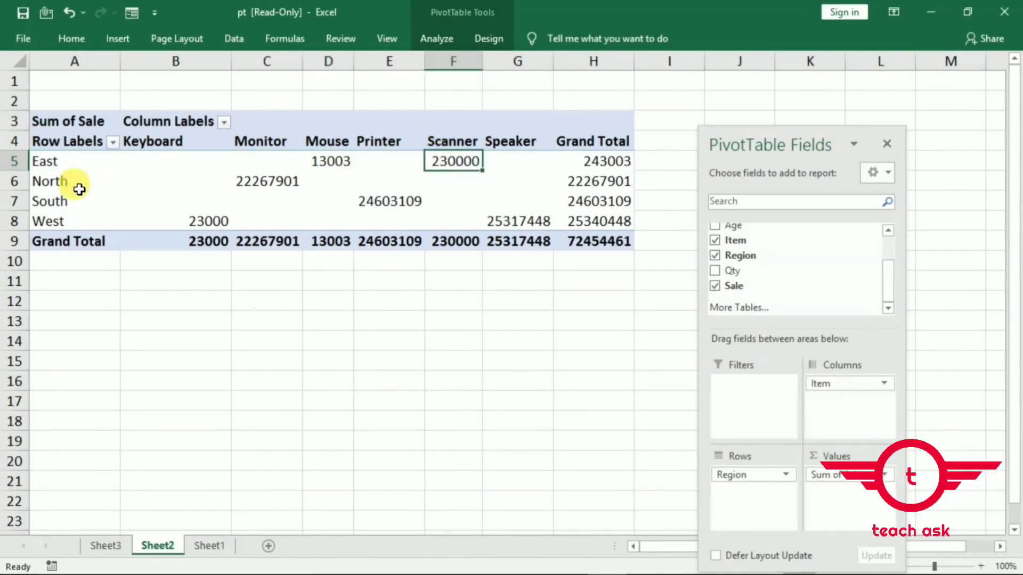
mouse_move(72, 184)
left_mouse_down()
mouse_move(344, 188)
mouse_move(547, 172)
left_mouse_up()
left_click(280, 145)
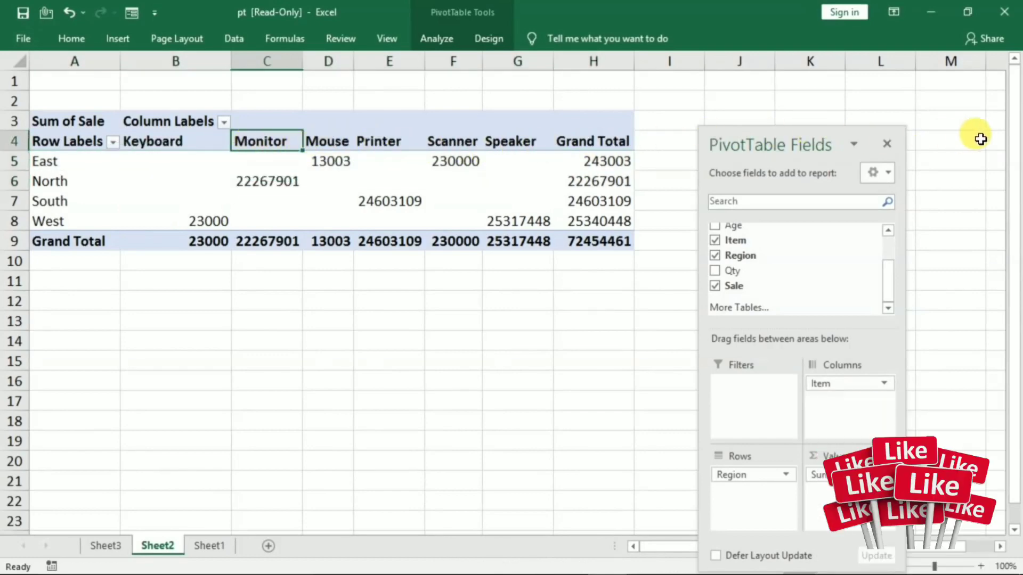
left_click_drag(804, 142, 779, 115)
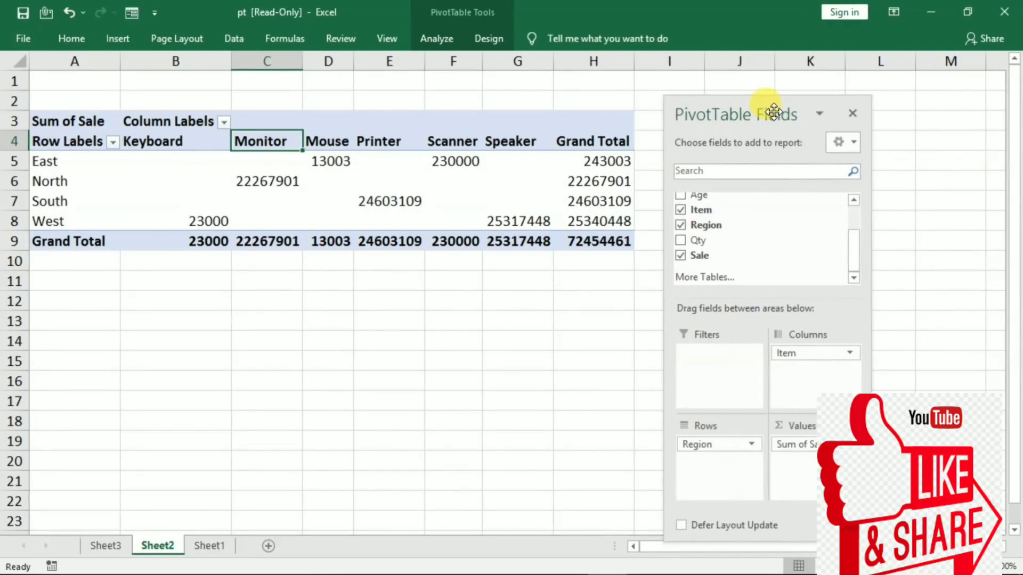
left_click_drag(779, 114, 772, 110)
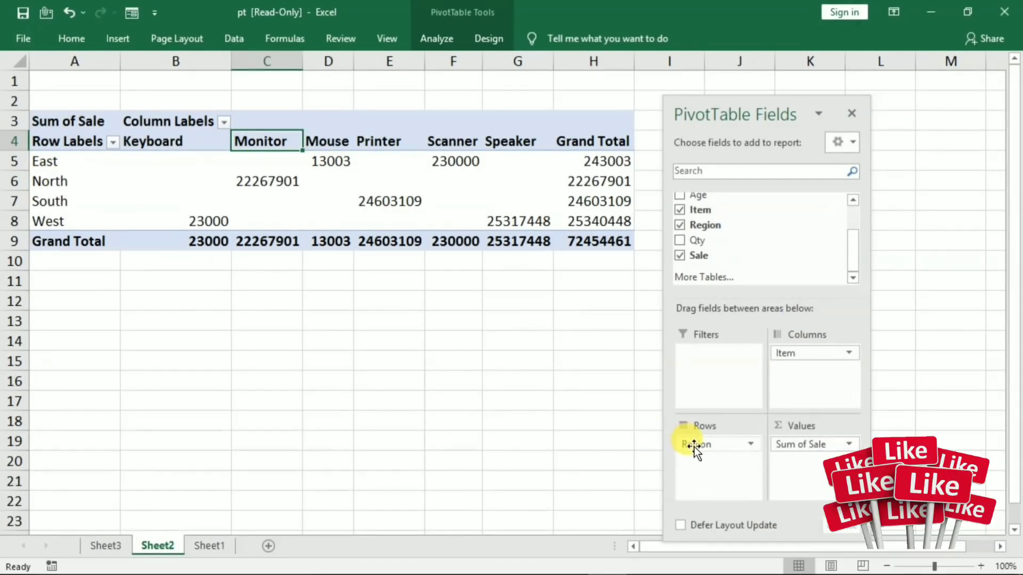
Swap the pivot to Items in rows and Regions across columns, then check values like Monitor North 22267901
mouse_move(691, 443)
left_mouse_down()
mouse_move(724, 398)
mouse_move(805, 367)
mouse_move(702, 446)
left_mouse_up()
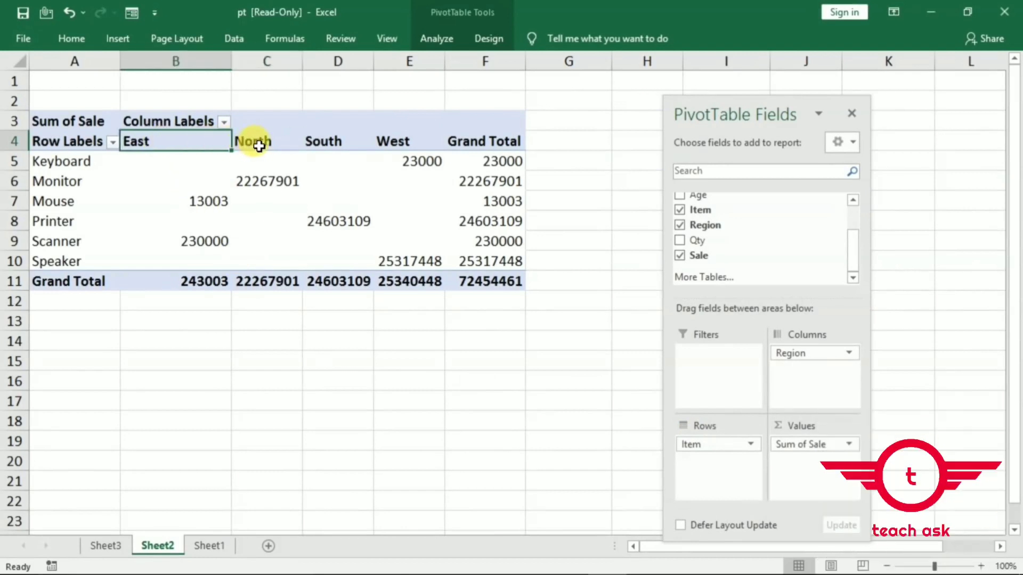
left_click_drag(156, 147, 263, 160)
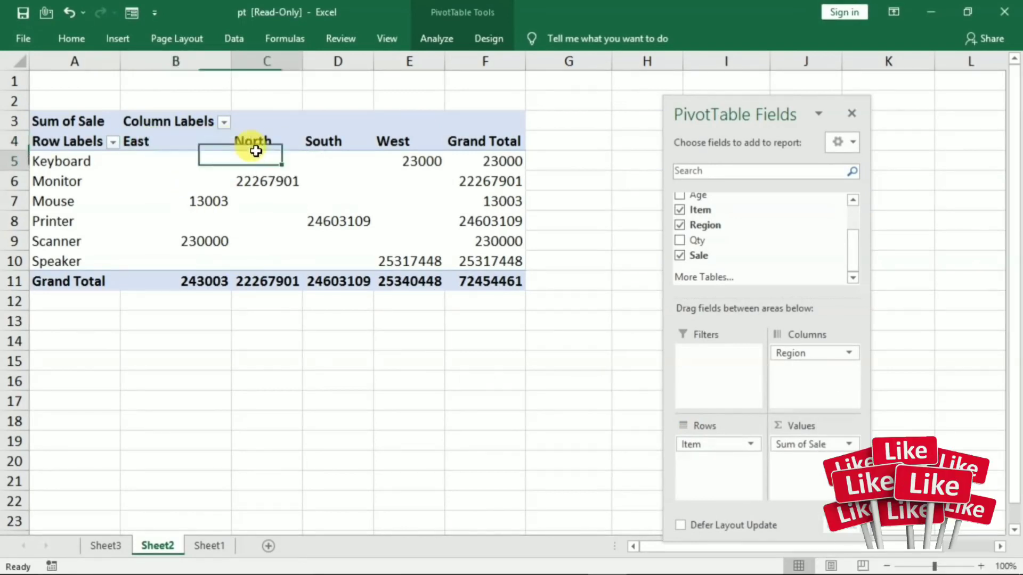
left_click_drag(74, 162, 64, 261)
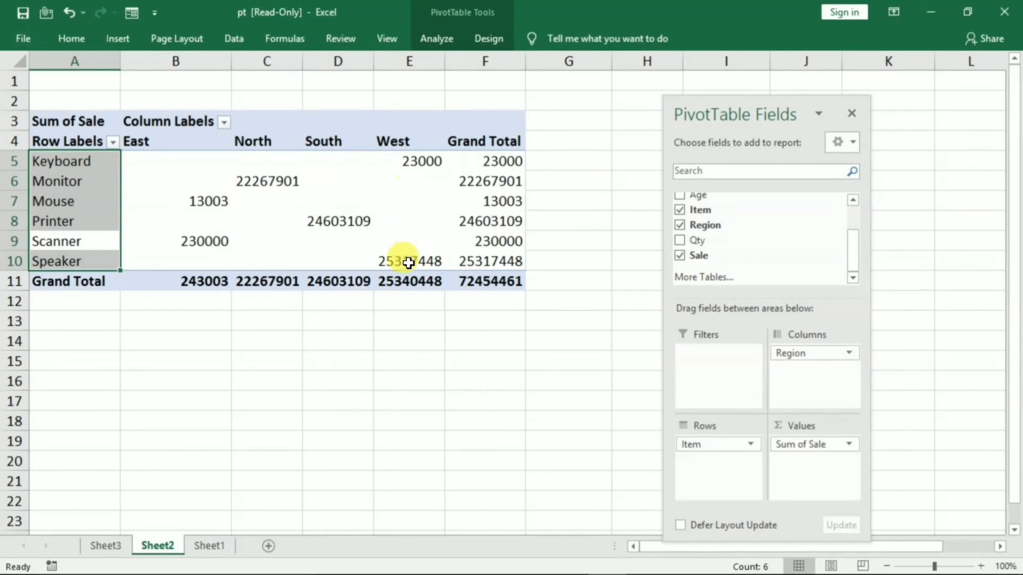
left_click(70, 185)
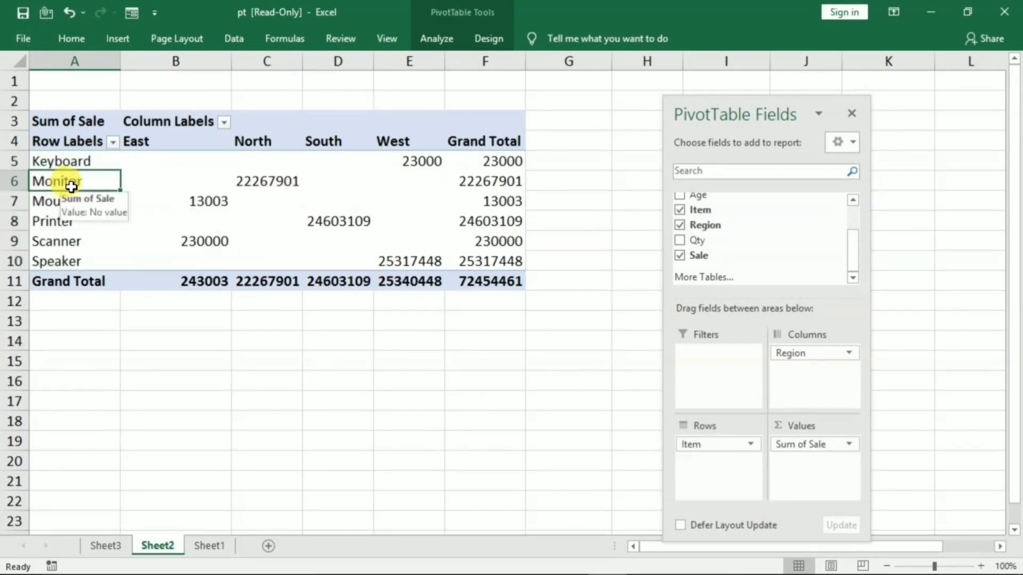
left_click(267, 183)
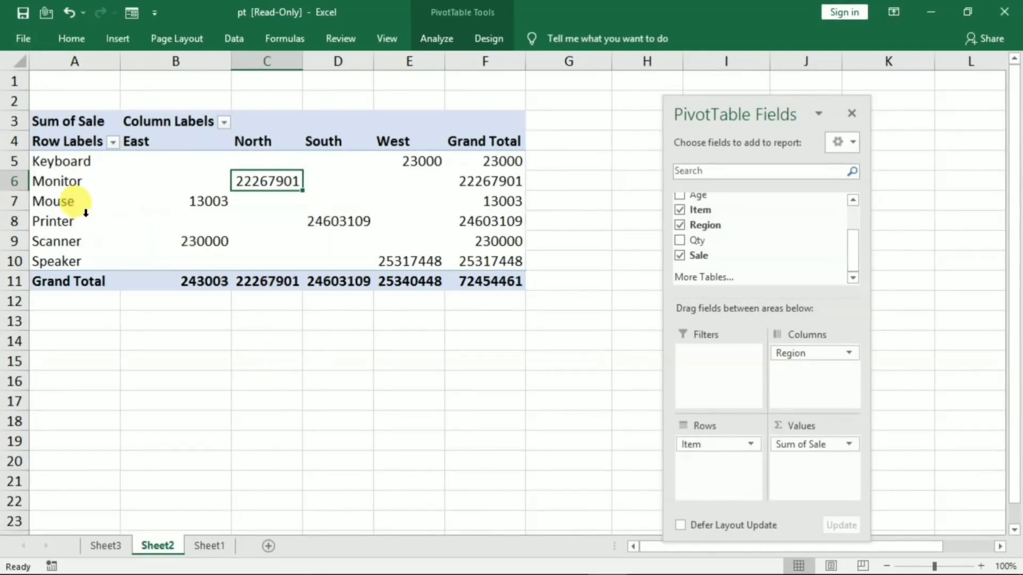
left_click(194, 202)
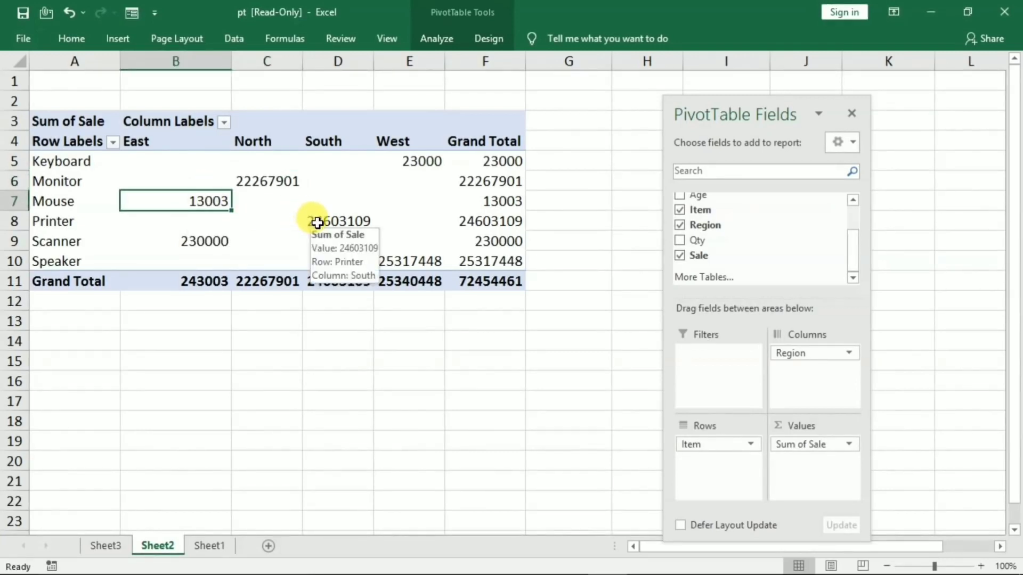
left_click(183, 242)
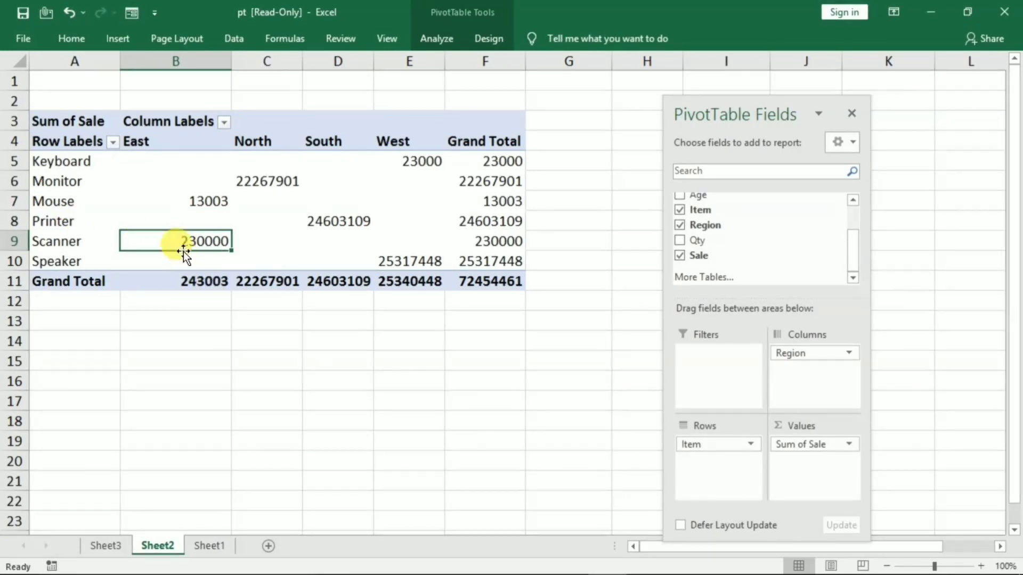
Drill into the Scanner/East total, widen the Date column, and return to Sheet2
double_click(181, 240)
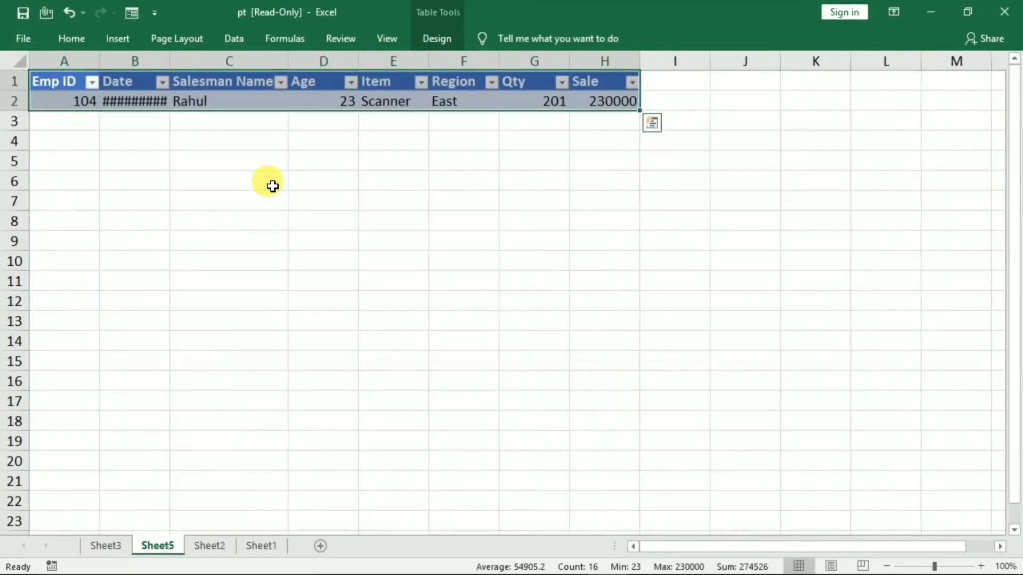
left_click_drag(168, 59, 237, 59)
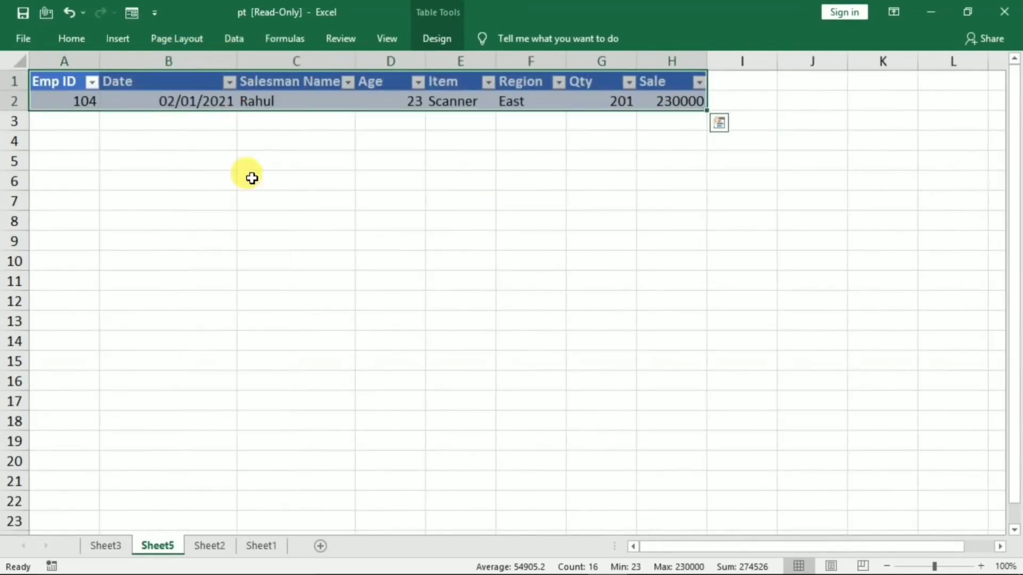
left_click(197, 174)
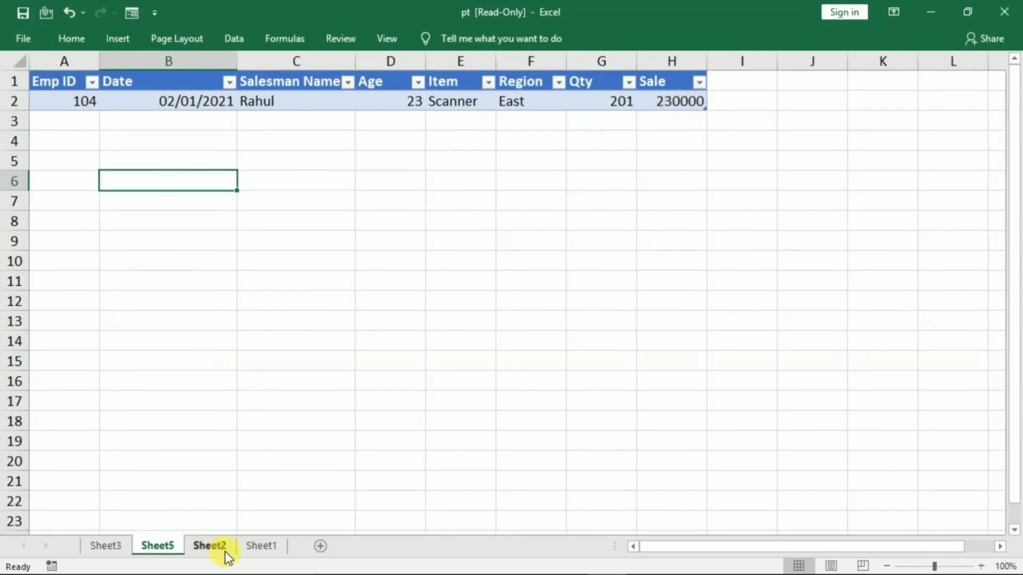
left_click(209, 545)
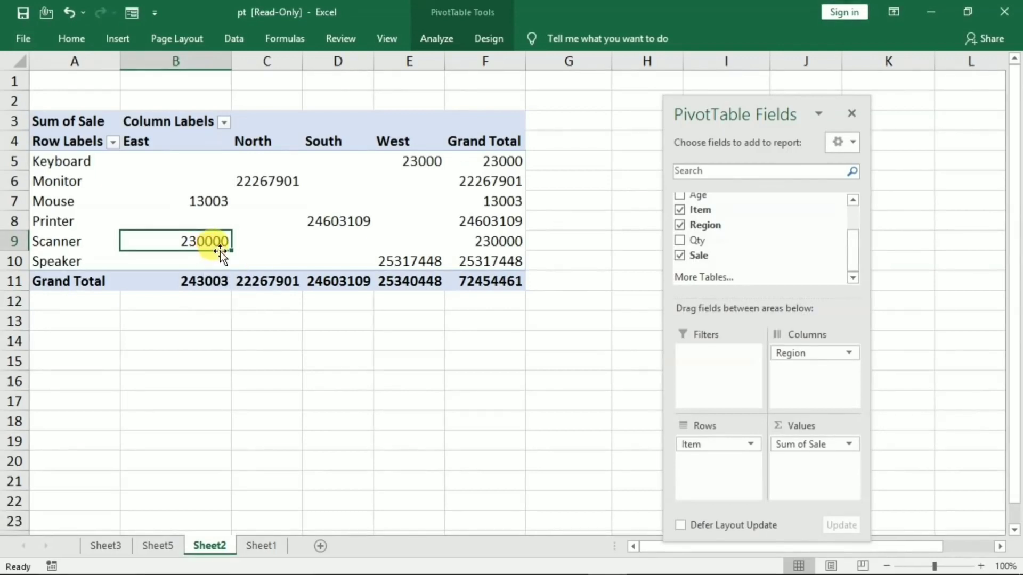
Drill into the Printer/South total, widen its Date column, and go back to Sheet2
left_click(342, 222)
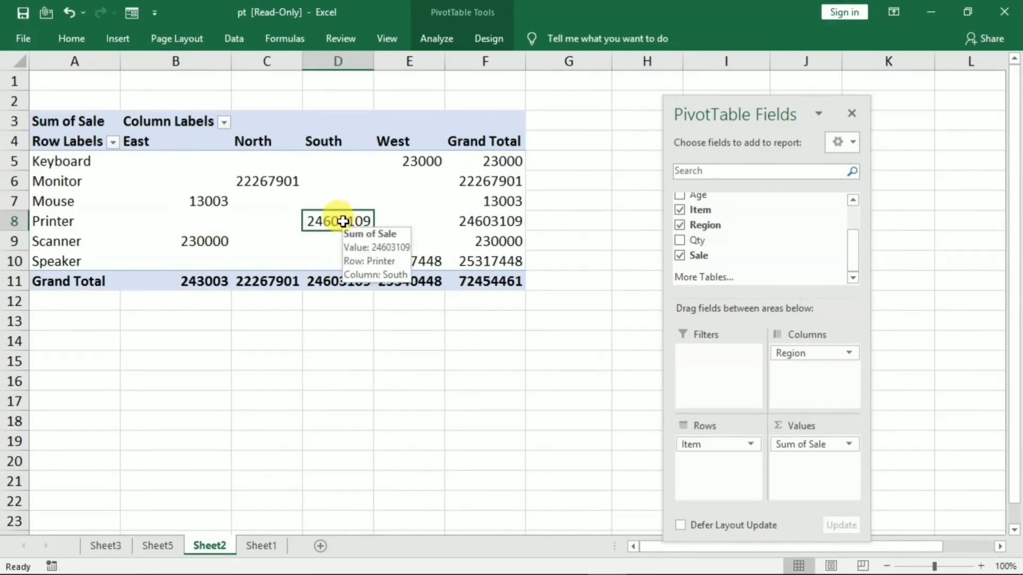
double_click(343, 222)
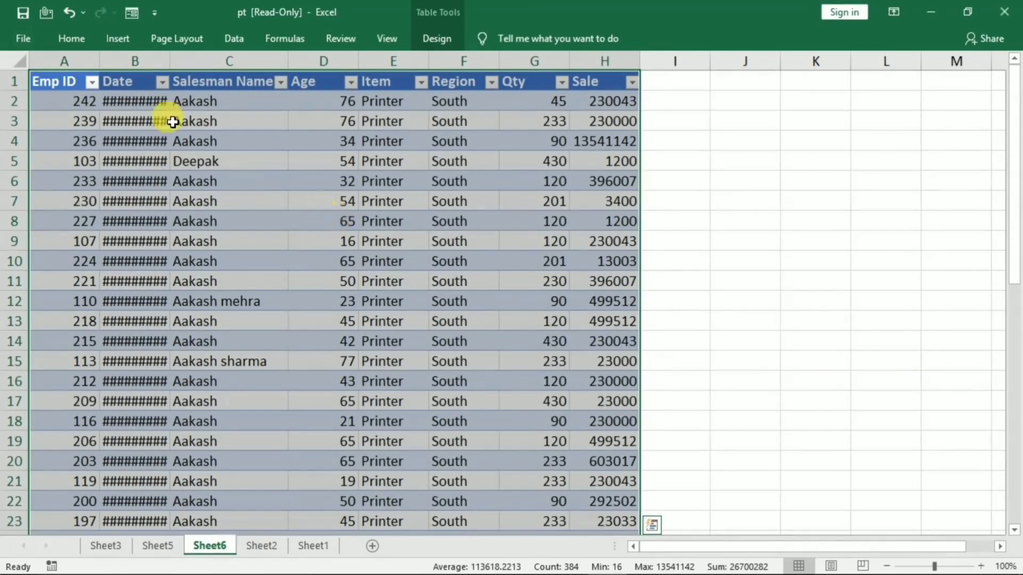
left_click_drag(166, 55, 213, 59)
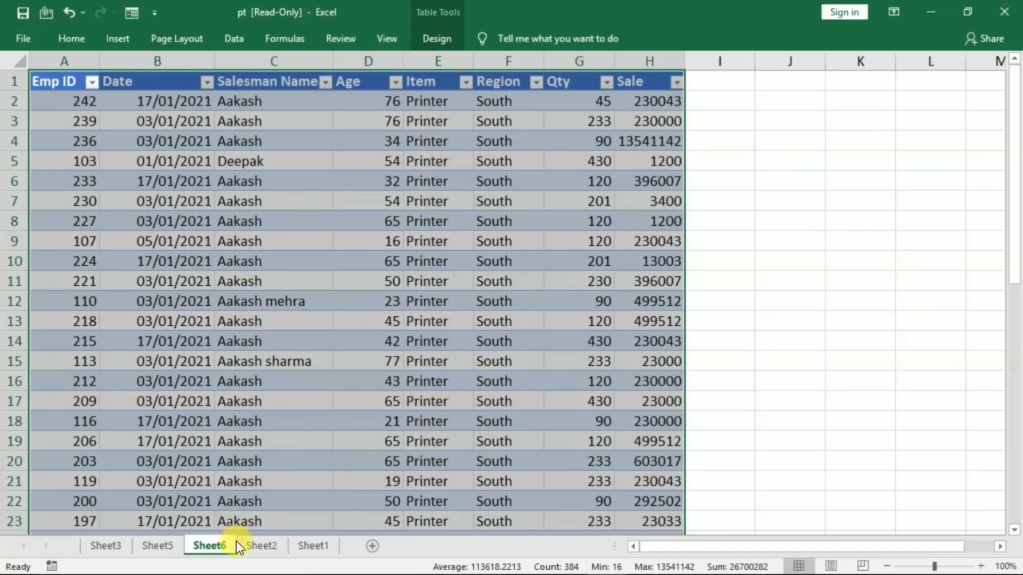
left_click(249, 547)
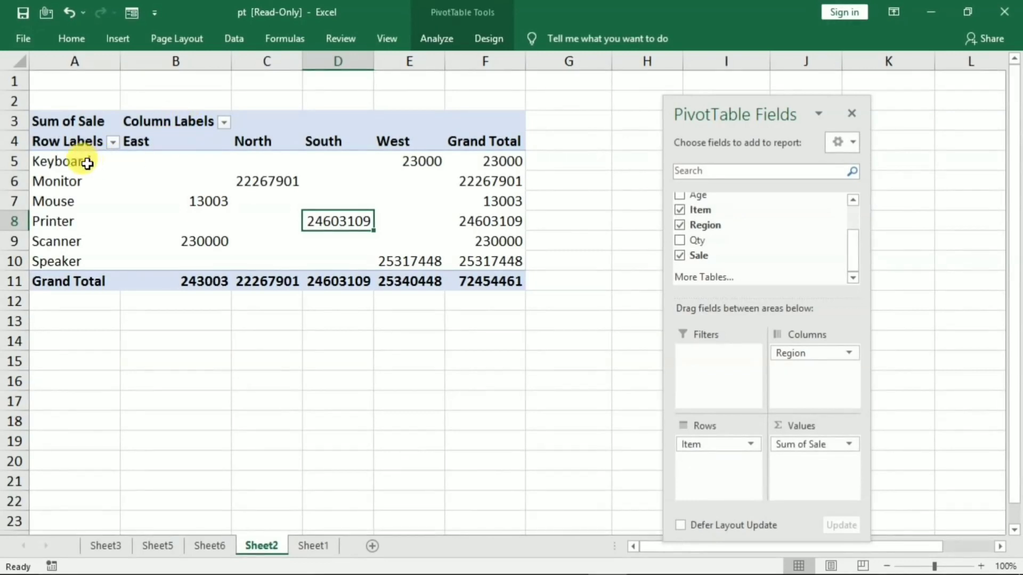
mouse_move(267, 181)
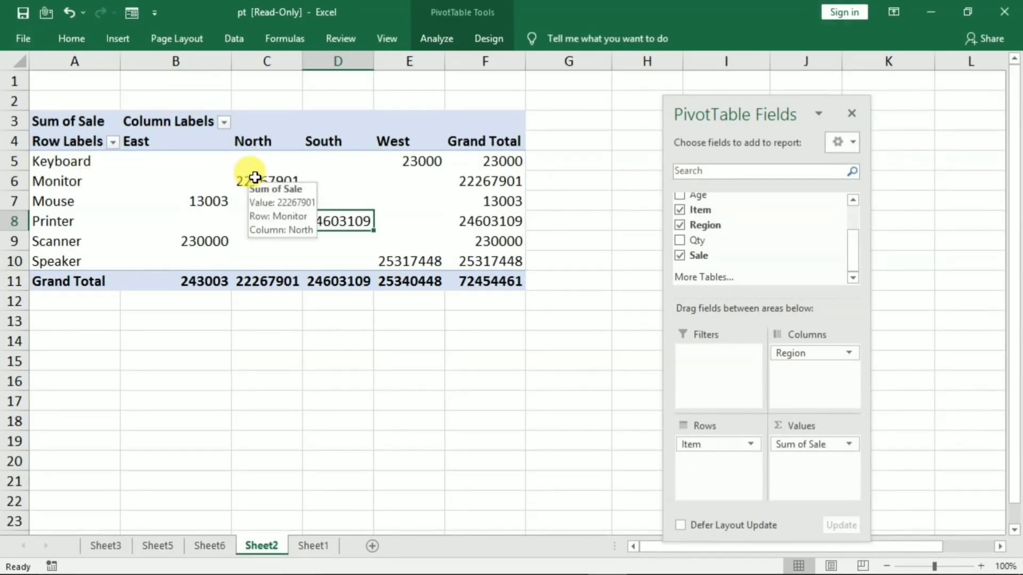
left_click(298, 551)
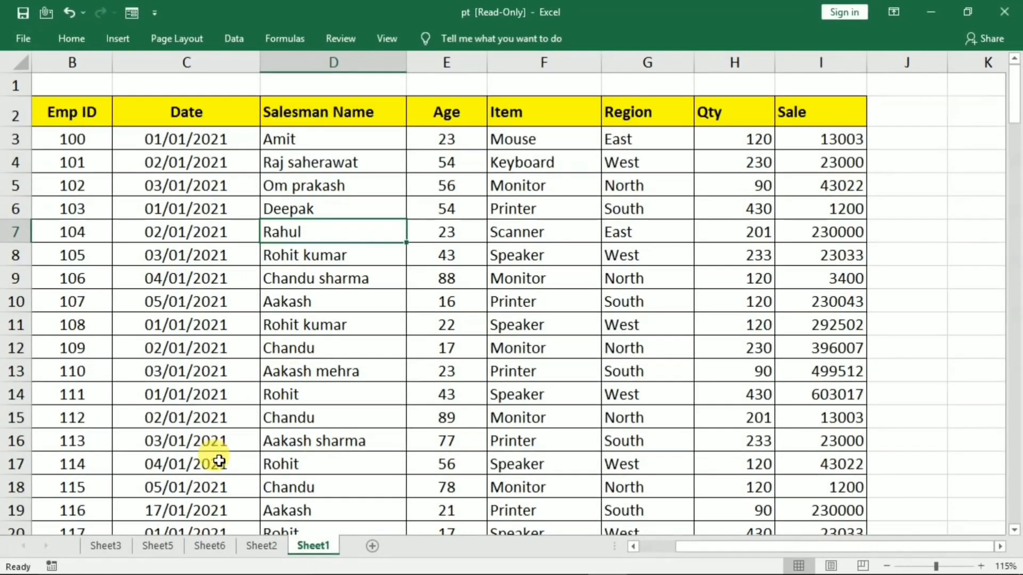
left_click(260, 546)
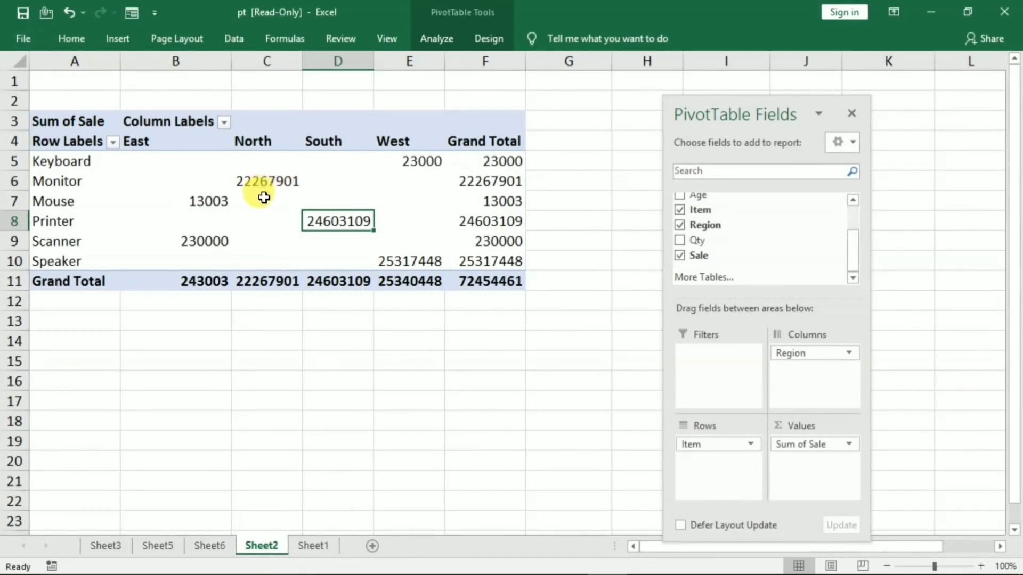
left_click(220, 187)
Summarise the pivot values as Count of Sale and check the Keyboard and Speaker counts
right_click(237, 185)
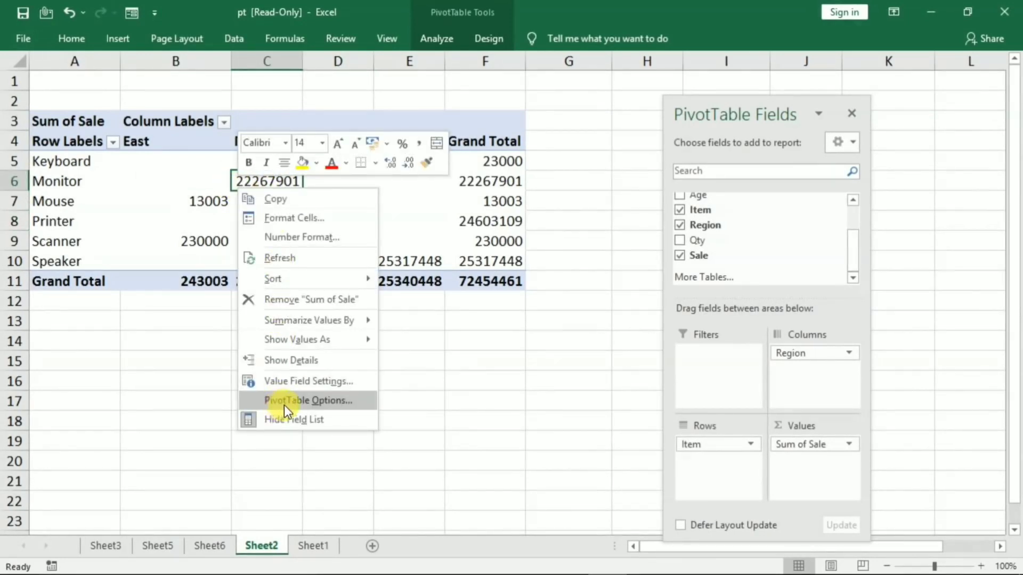
mouse_move(309, 321)
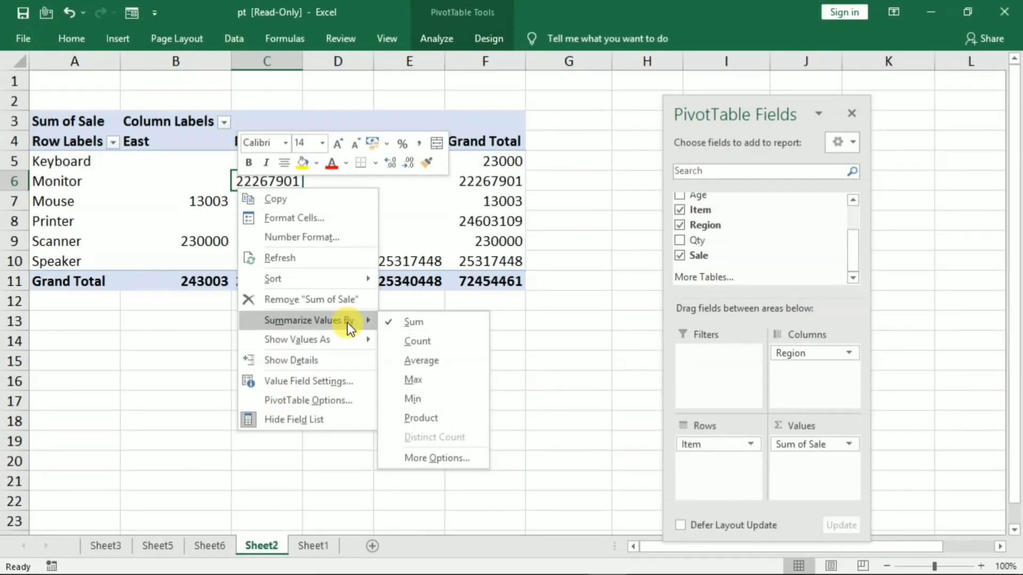
left_click(425, 341)
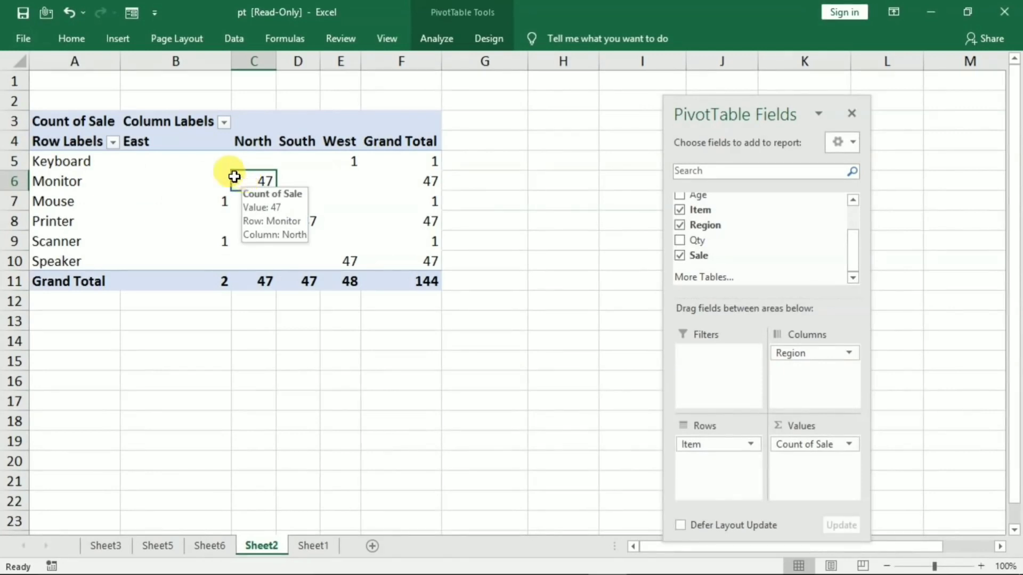
left_click(158, 161)
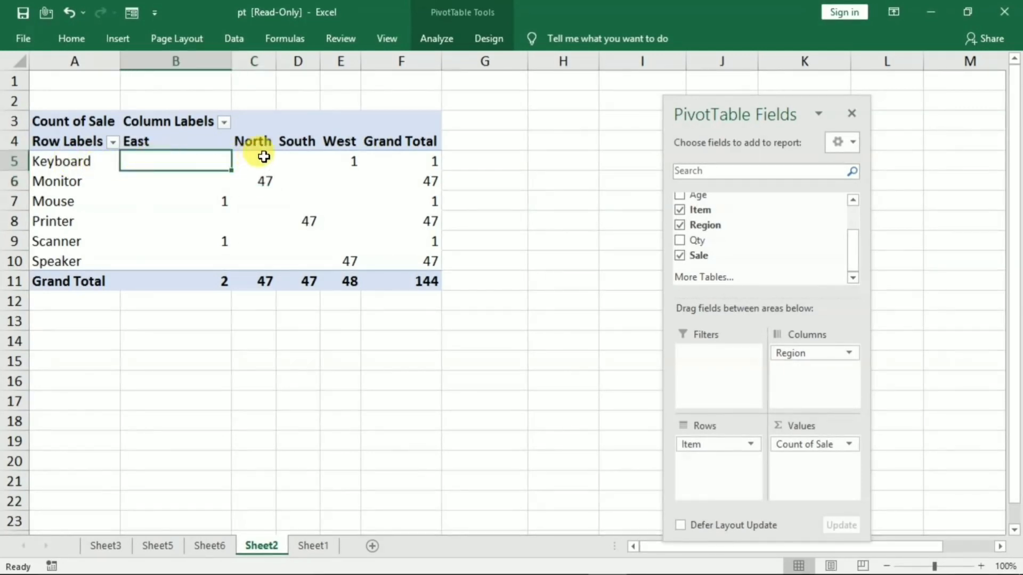
left_click(261, 160)
left_click(303, 158)
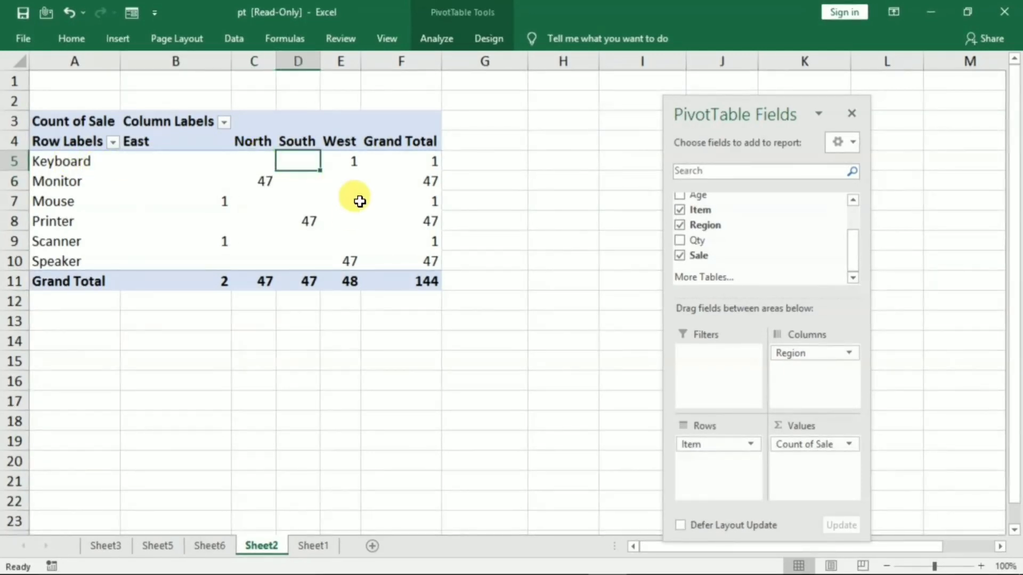
left_click(347, 161)
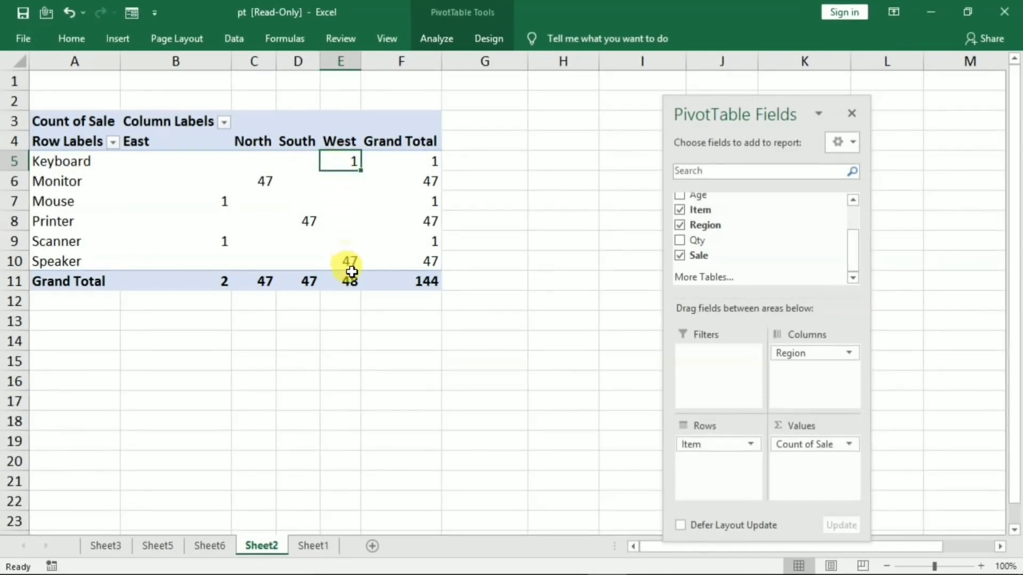
left_click(338, 261)
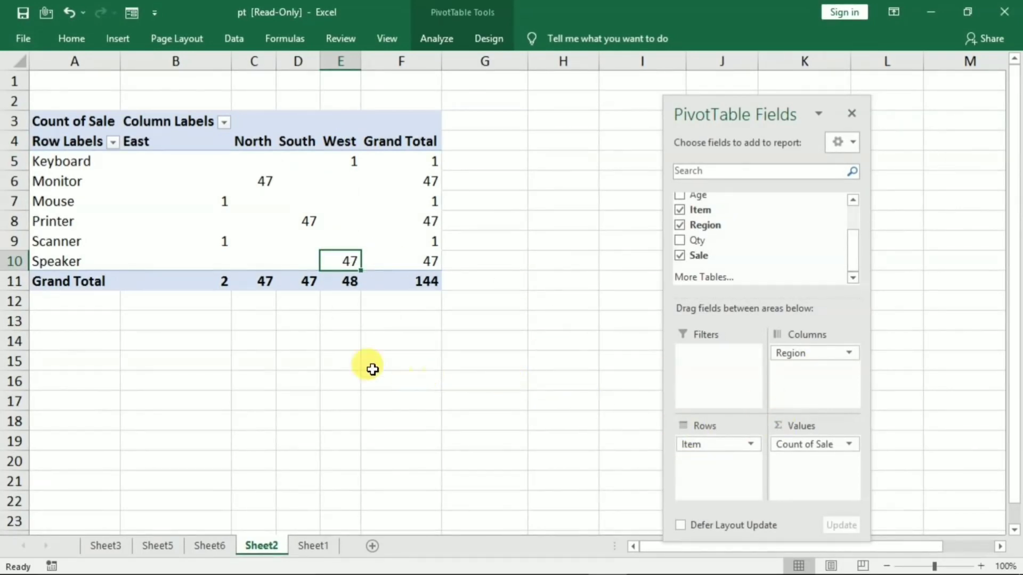
Reopen the pivot value cells' context menu from the empty Mouse South cell
right_click(278, 207)
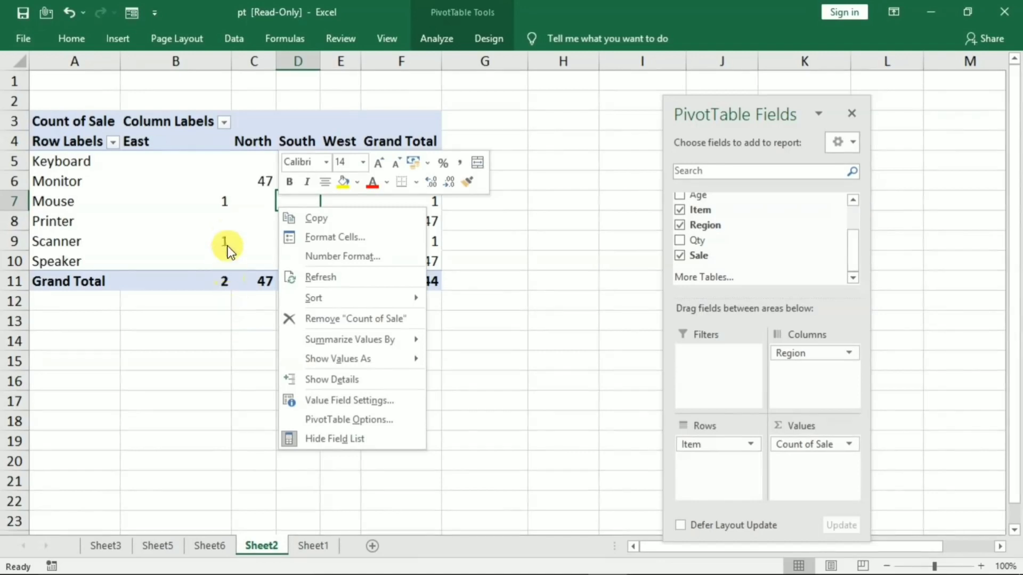
key("Escape")
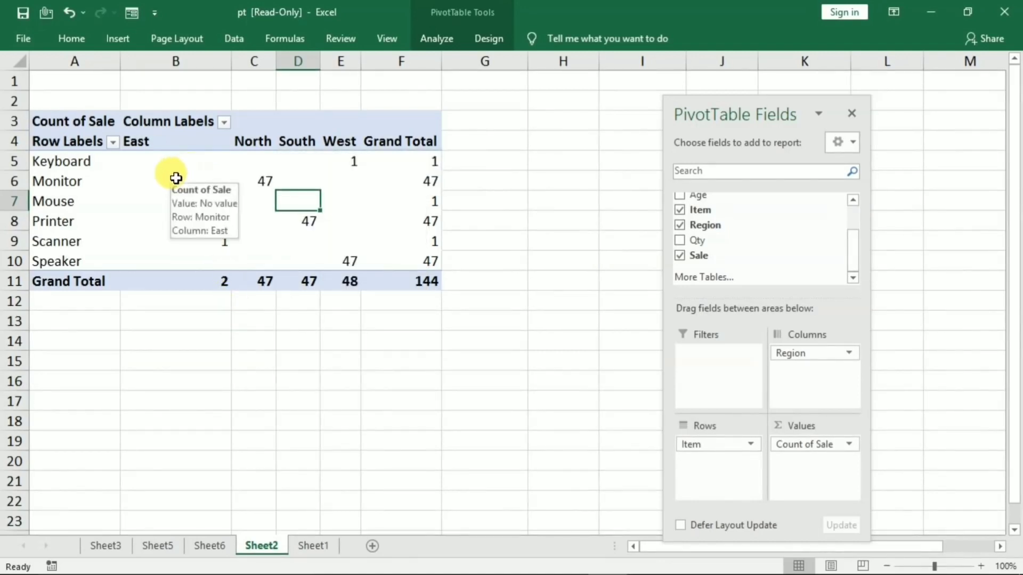
left_click(175, 178)
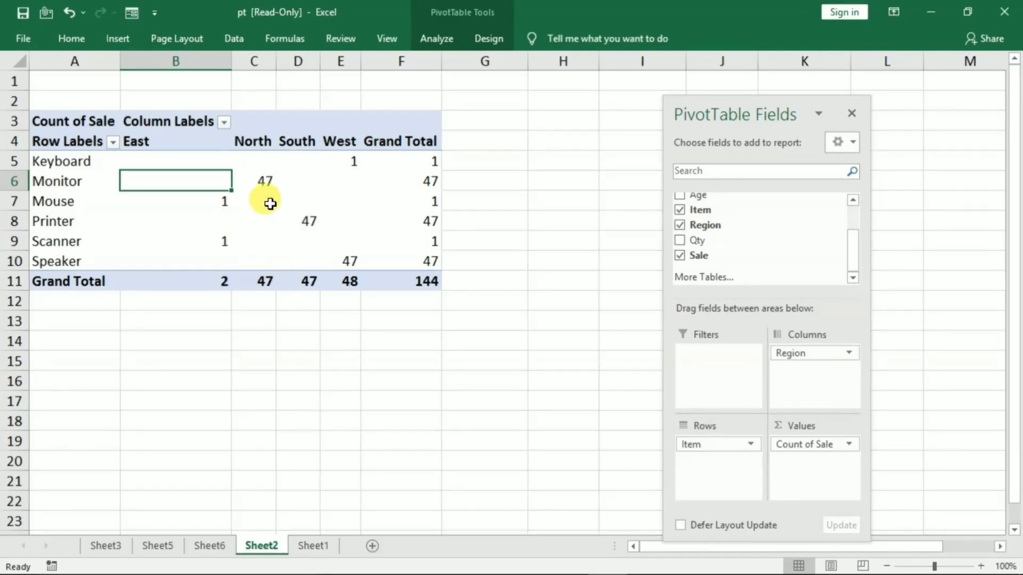
left_click(296, 192)
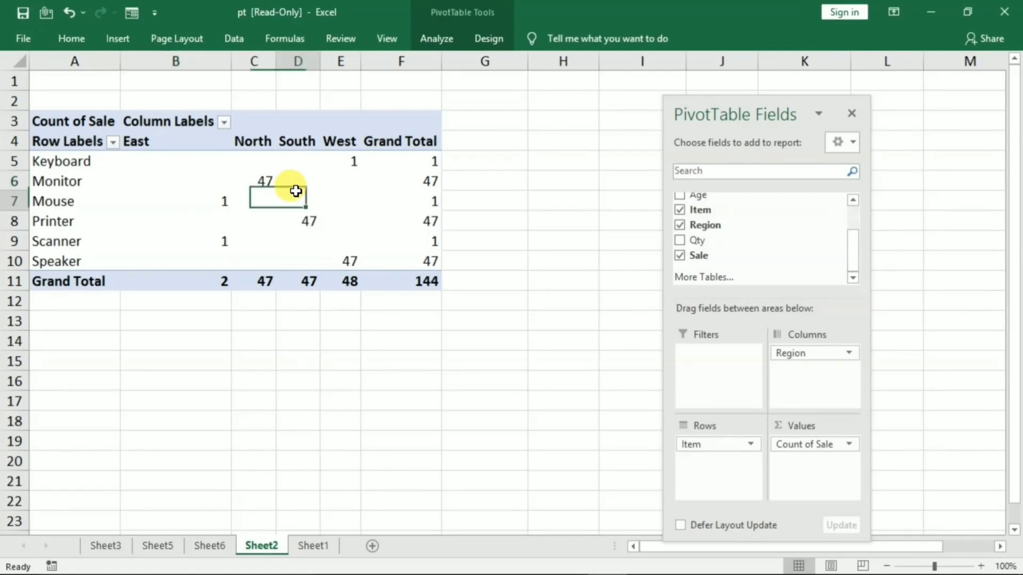
right_click(296, 191)
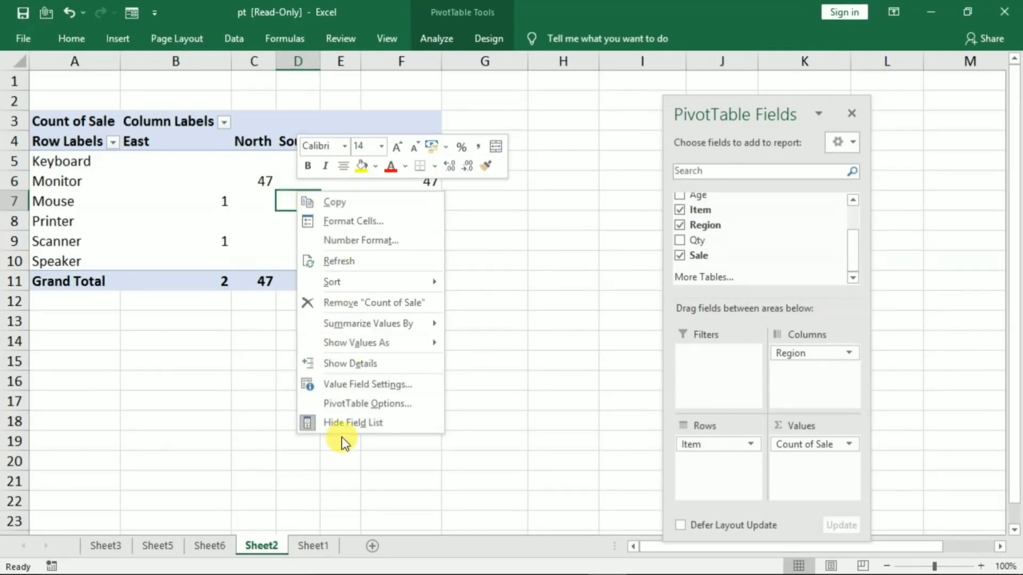
In PivotTable Options, set empty cells to show 0 and apply it
left_click(372, 405)
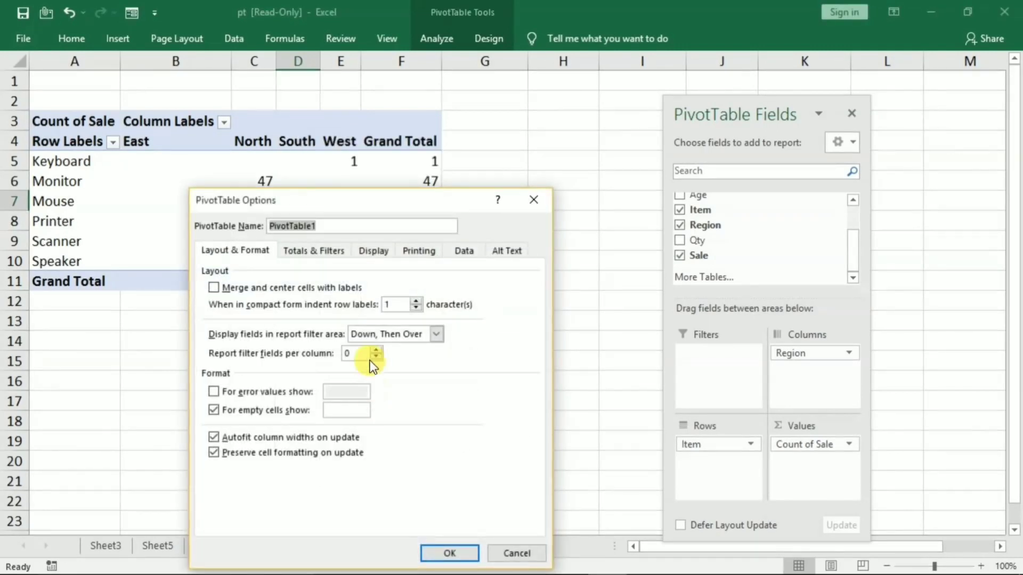
left_click_drag(341, 203, 363, 134)
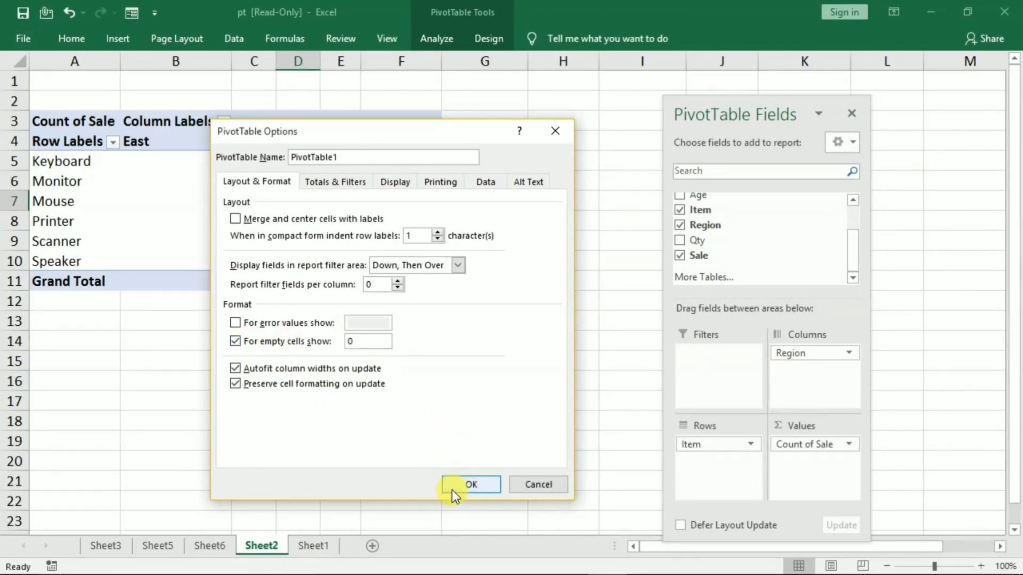
left_click(471, 484)
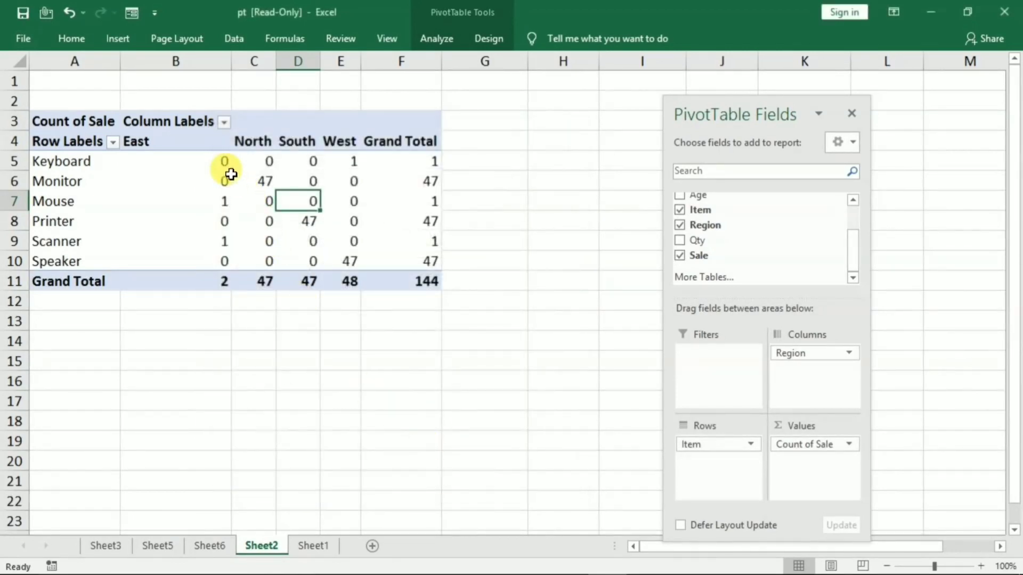
mouse_move(254, 281)
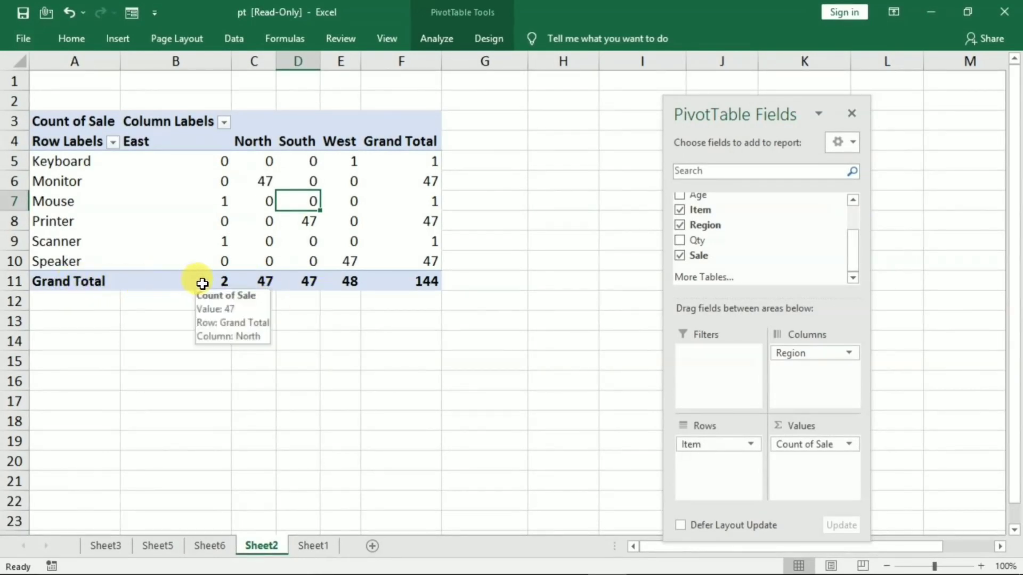
Select the existing Grand Total row and column values to review them
left_click_drag(202, 282, 432, 287)
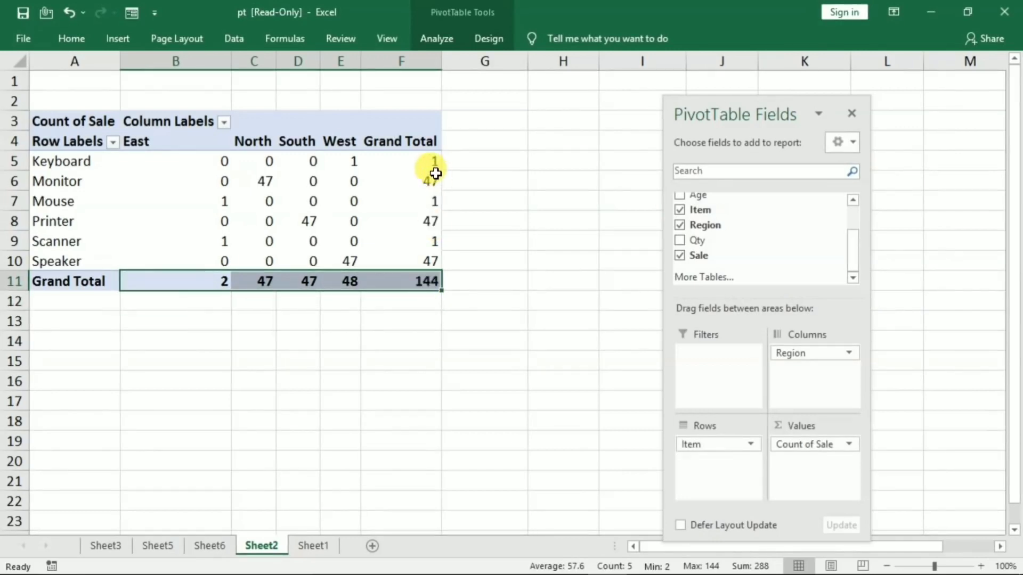
left_click_drag(433, 161, 420, 272)
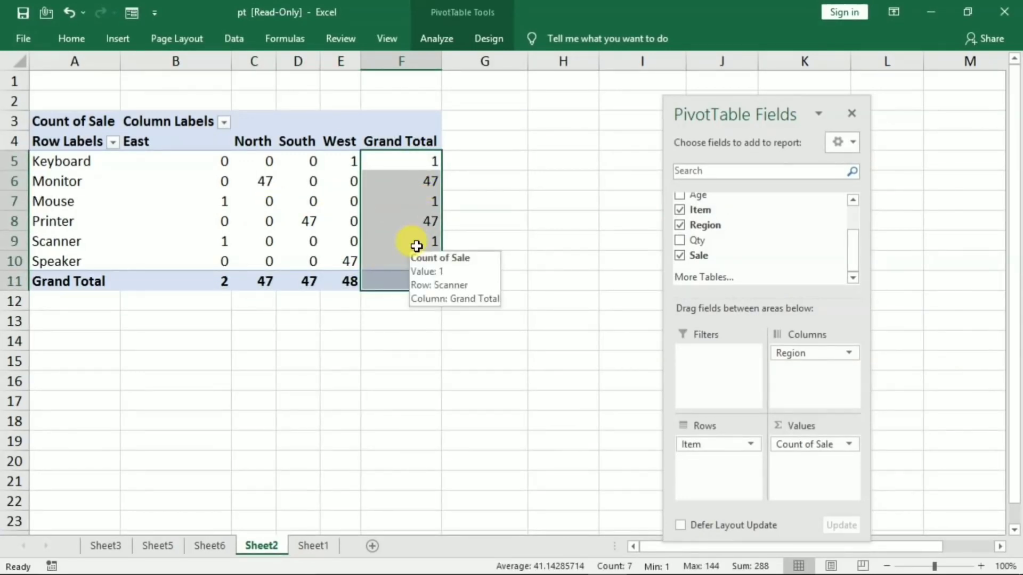
left_click(345, 359)
left_click(284, 204)
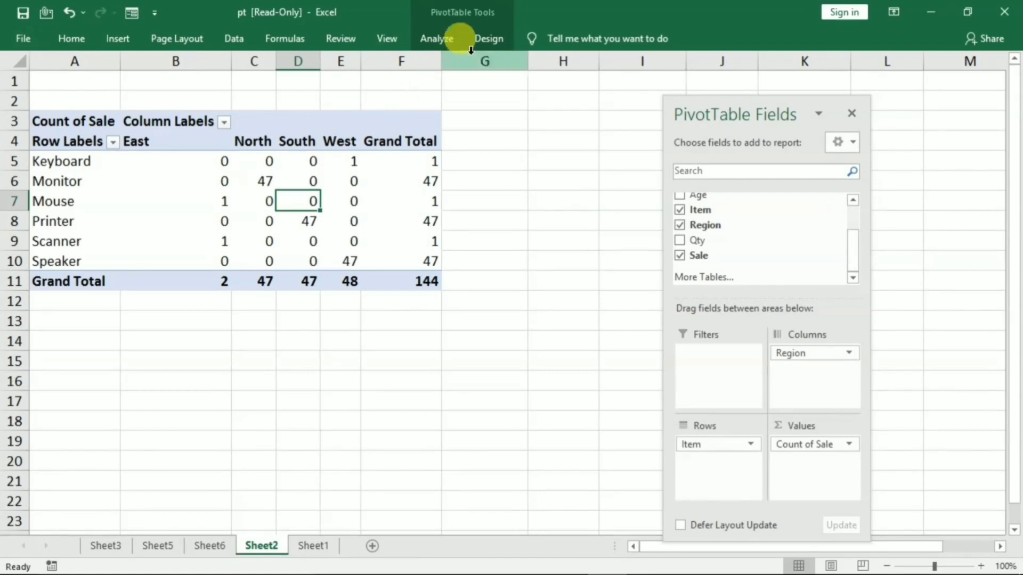
Under Design > Grand Totals, try Off and Rows Only, then settle on Columns Only
left_click(489, 39)
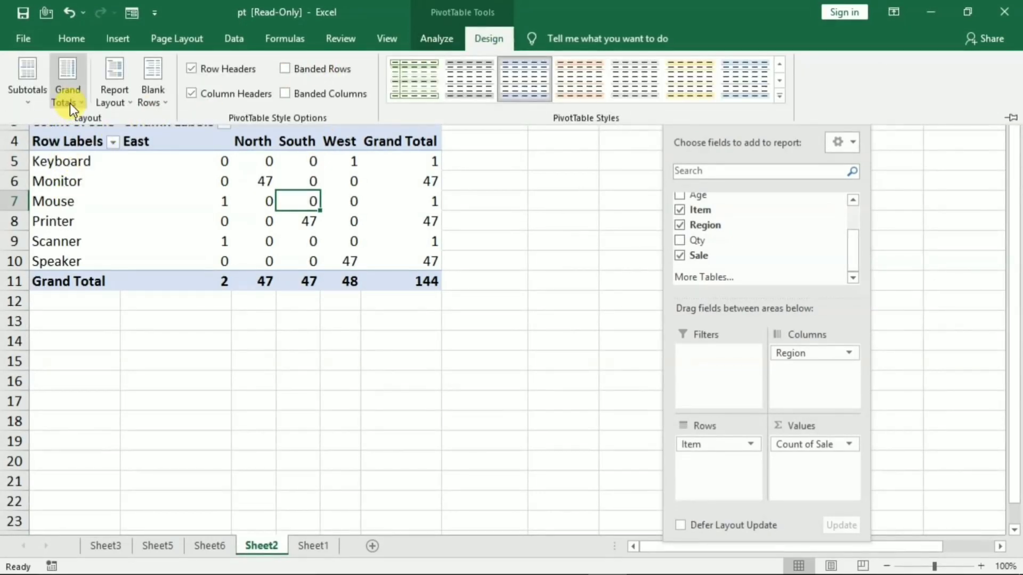
left_click(69, 103)
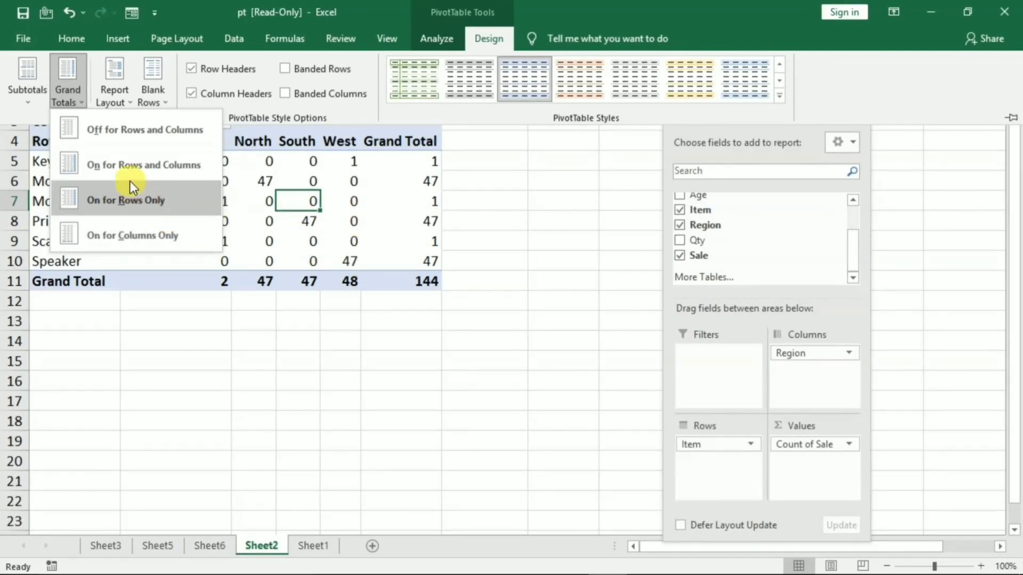
left_click(136, 129)
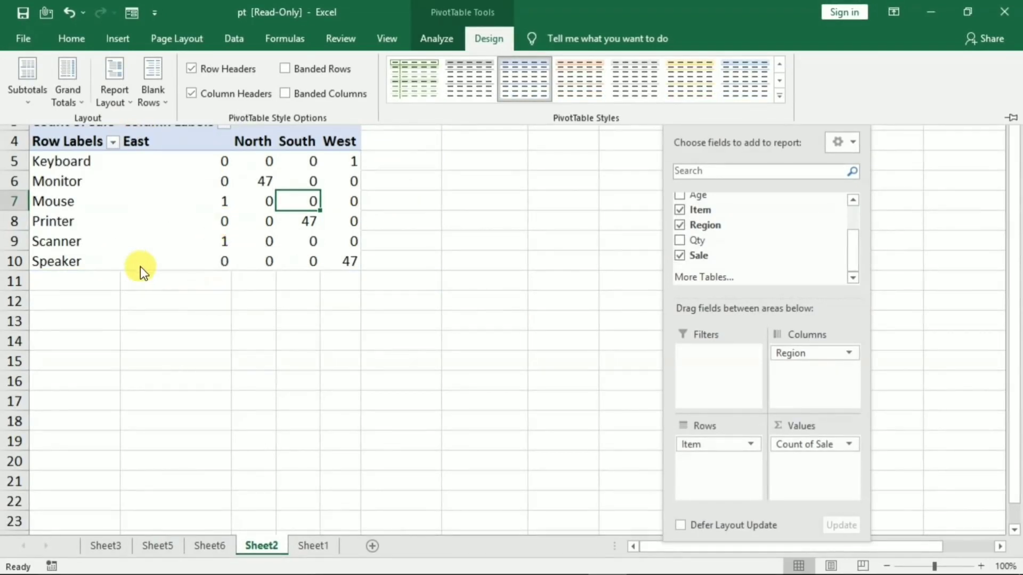
left_click(73, 99)
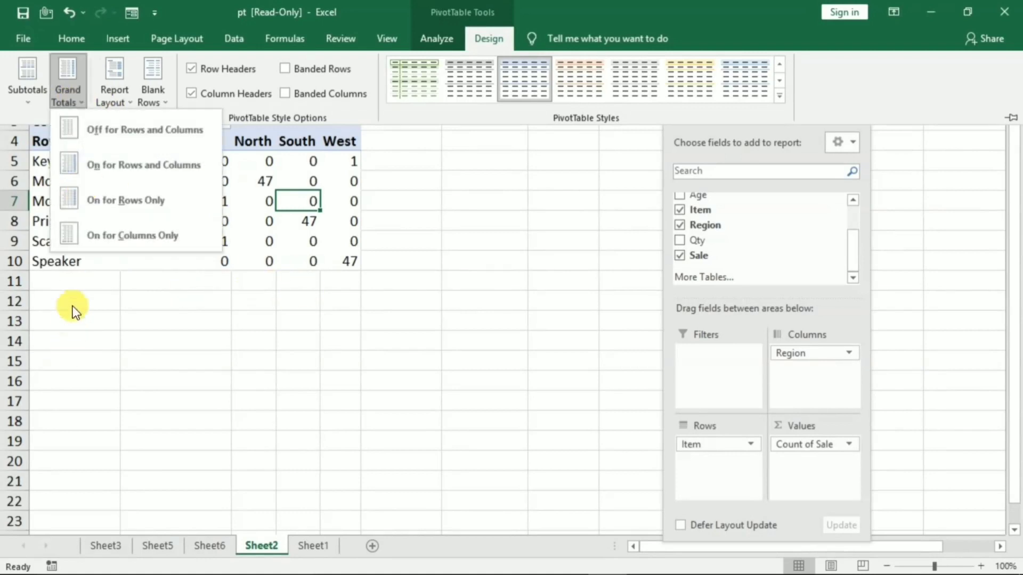
left_click(132, 206)
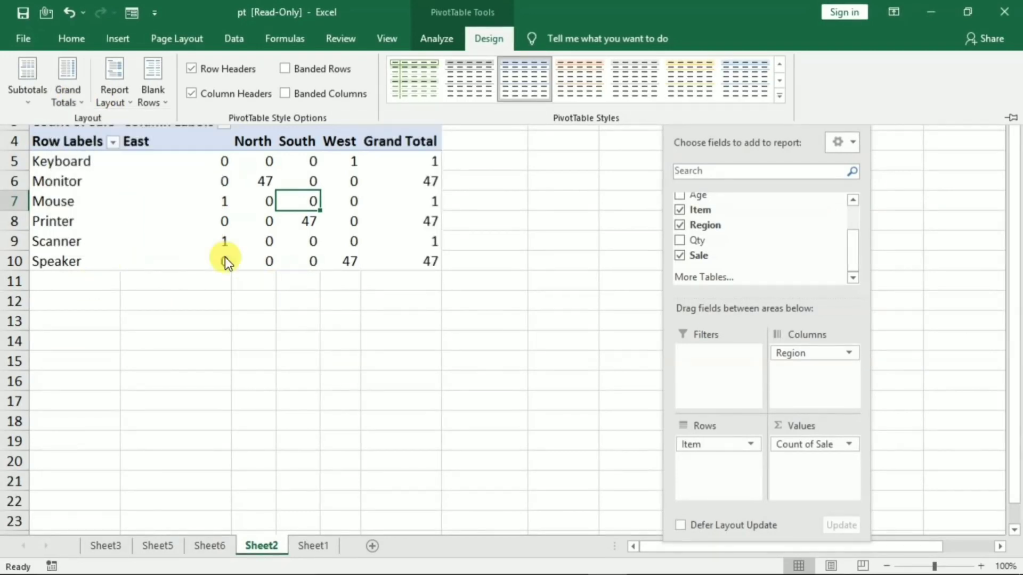
left_click(75, 101)
left_click(143, 233)
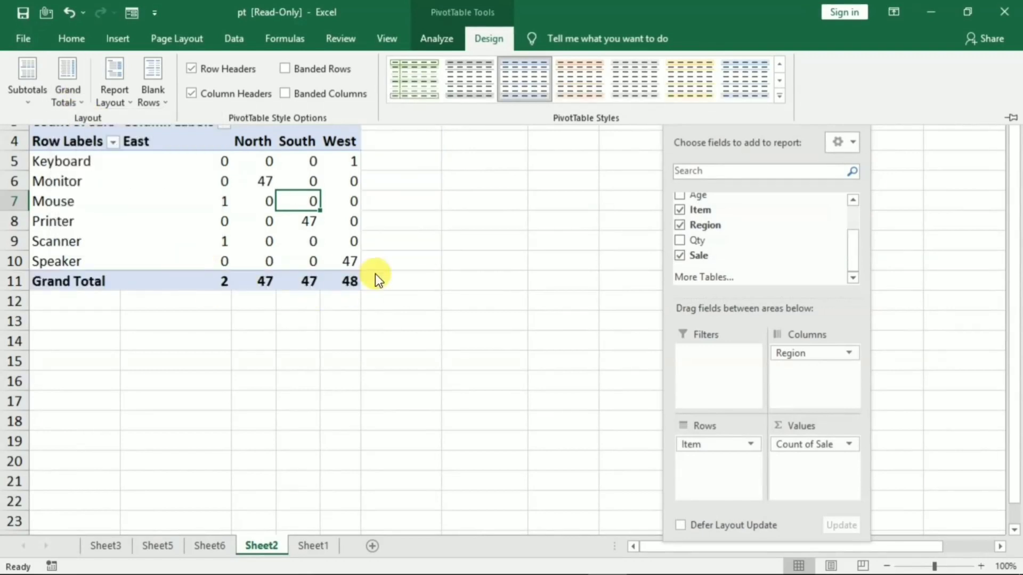
Collapse the ribbon with Ctrl+F1 to show more of the sheet
key("ctrl+F1")
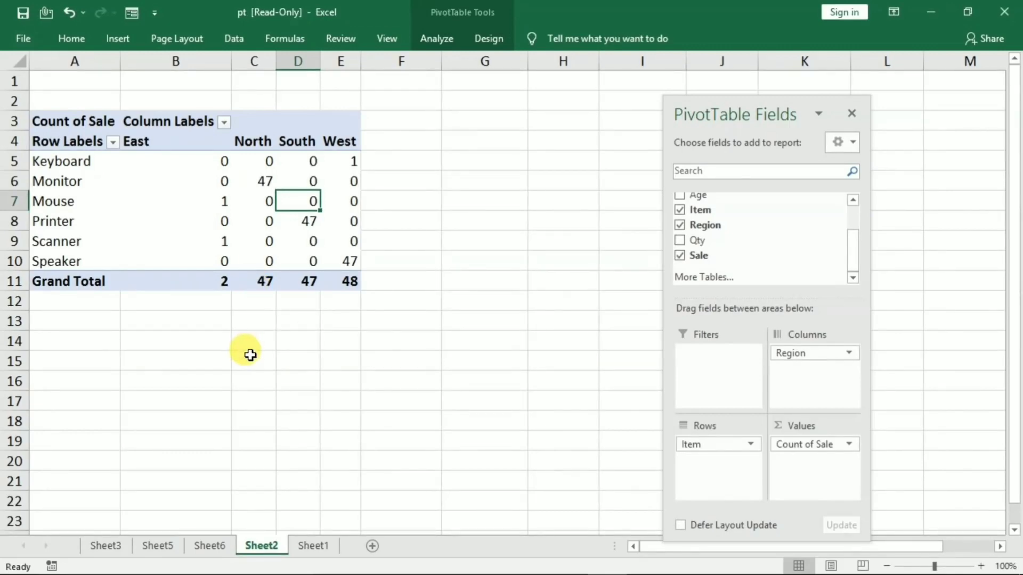
key("Right")
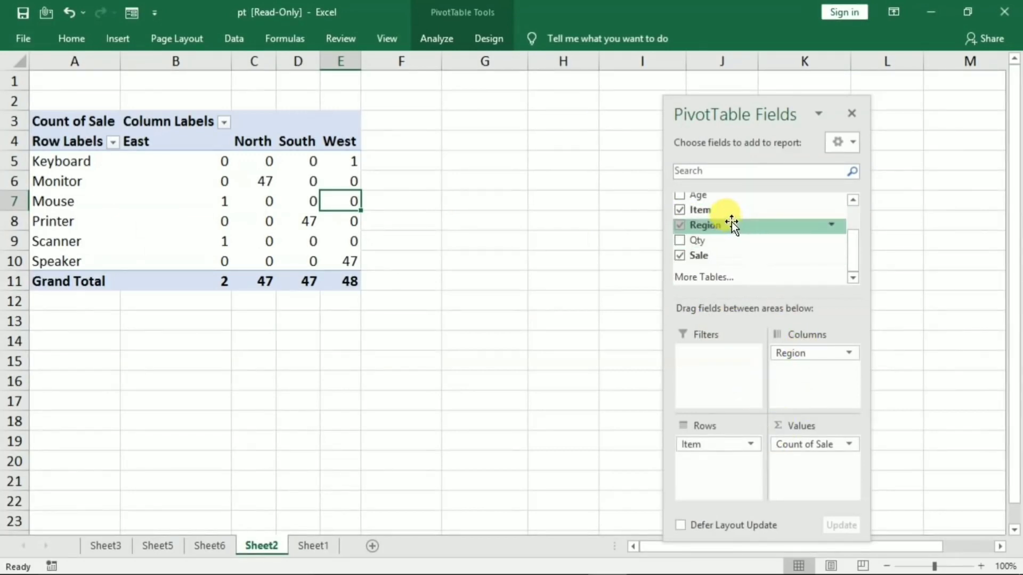
left_click_drag(732, 224, 145, 203)
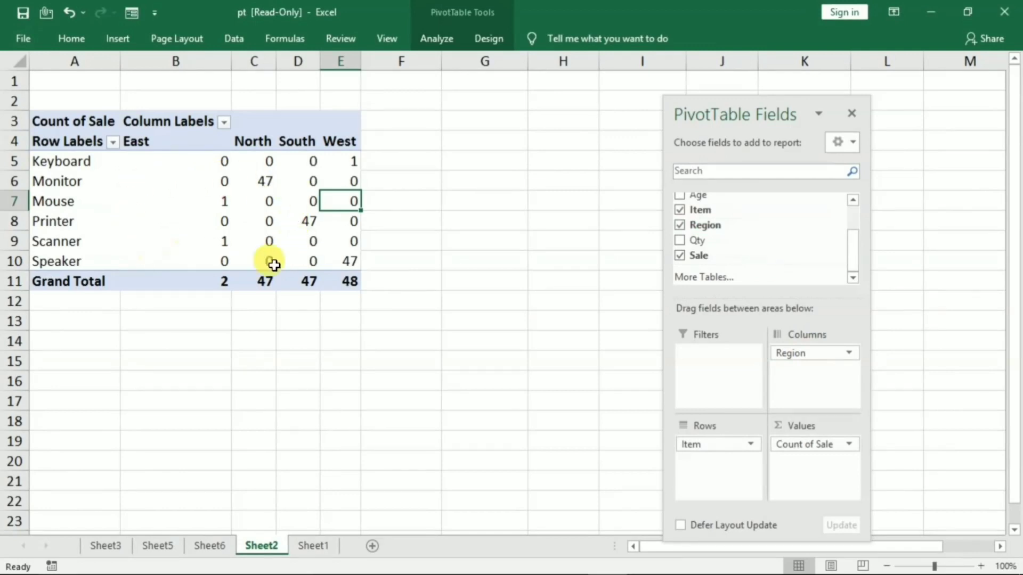
Clear All from PivotTable1 via Analyze > Actions > Clear
left_click(434, 38)
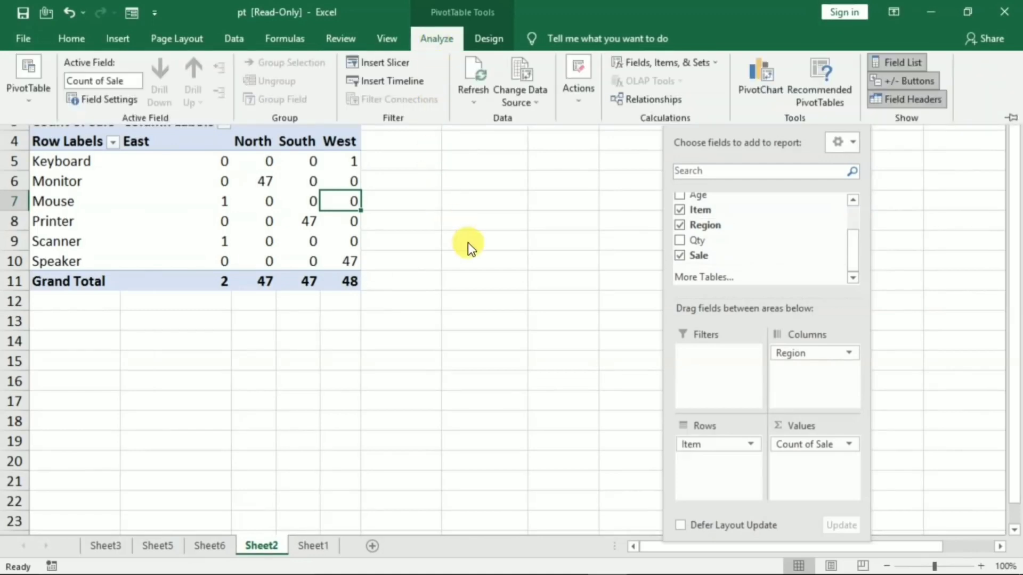
left_click(580, 102)
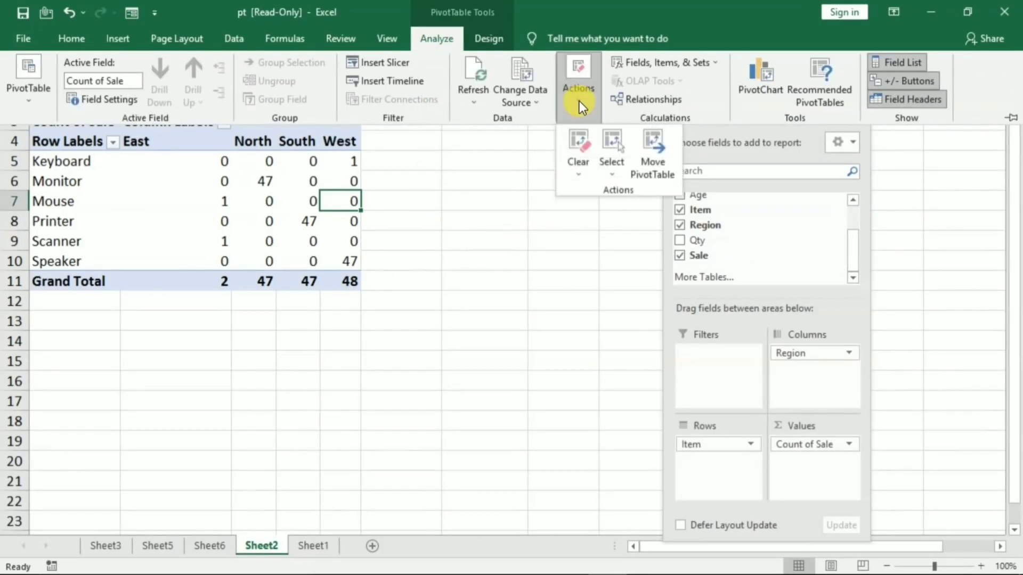
left_click(572, 174)
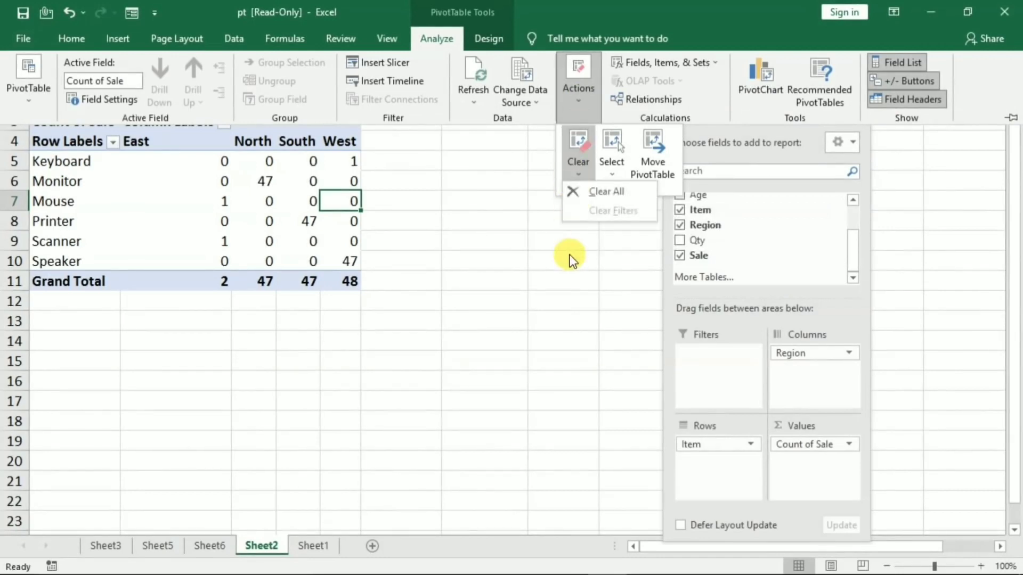
left_click(591, 194)
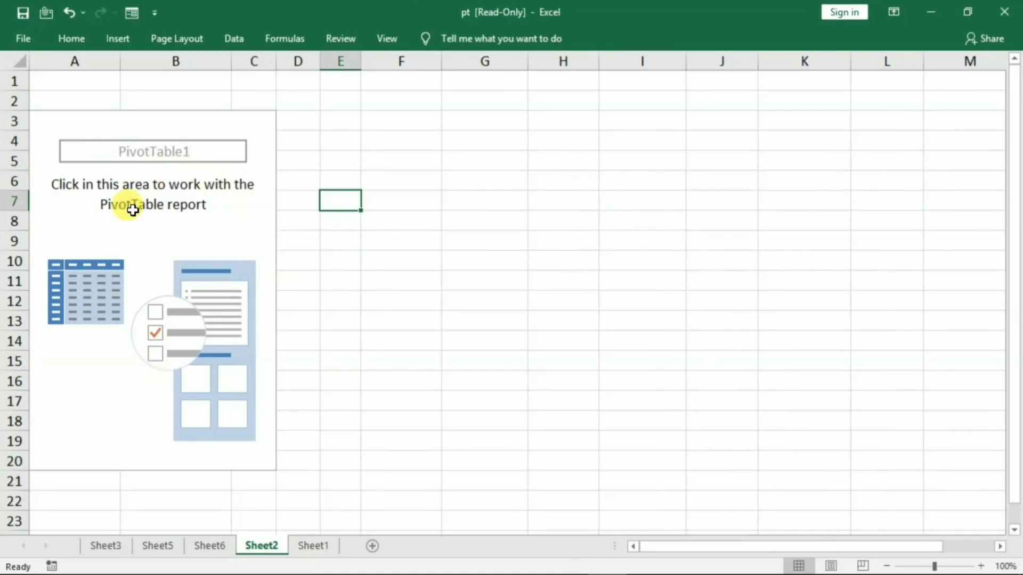
Select the empty PivotTable and review the Sheet1 source data before returning to Sheet2
left_click(187, 207)
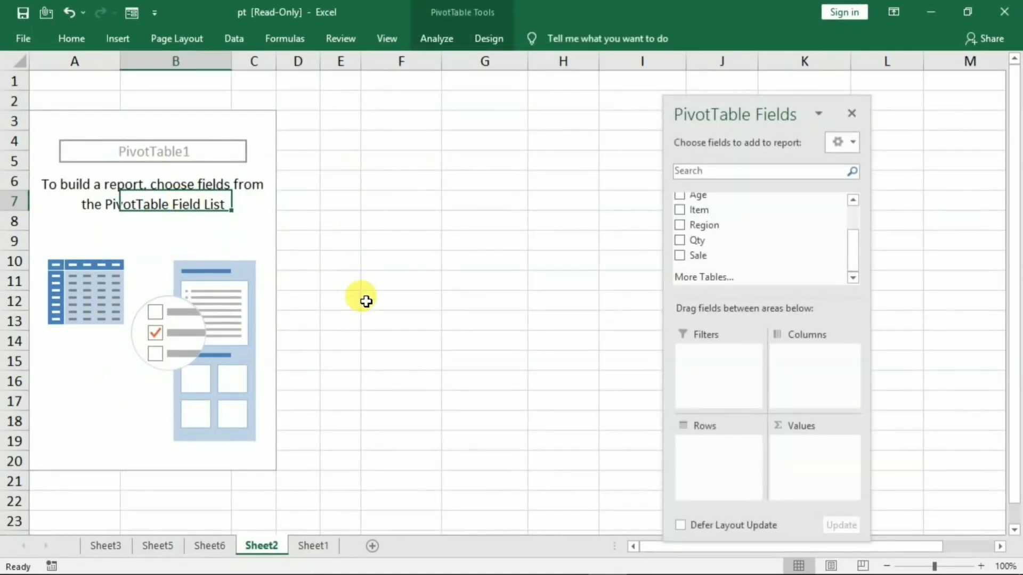
left_click(312, 546)
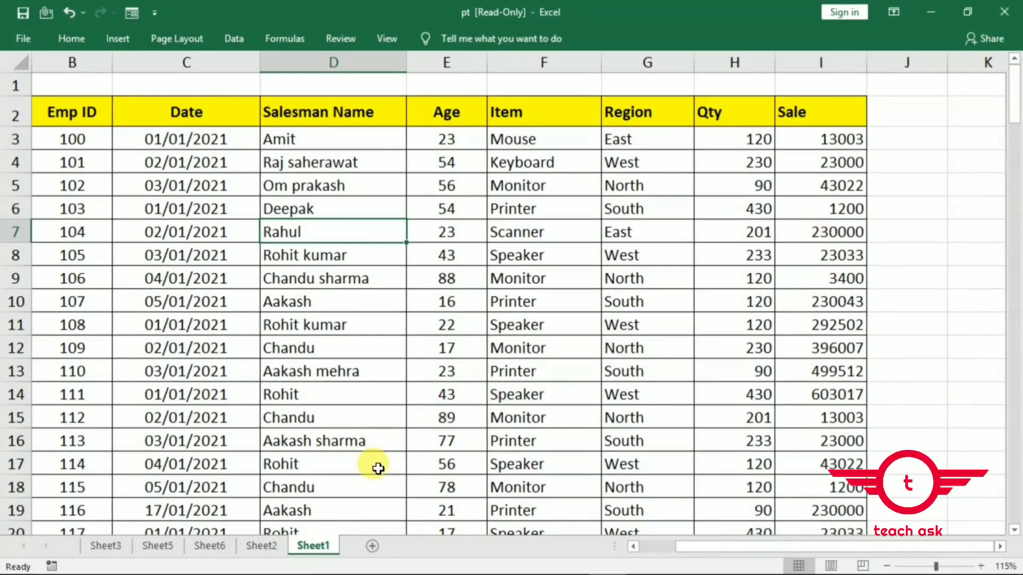
left_click(255, 544)
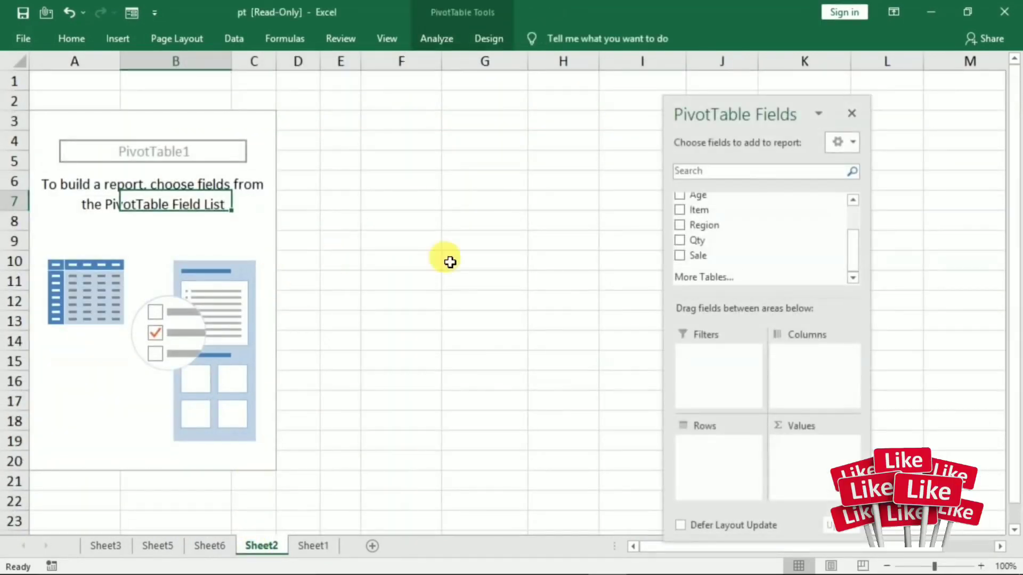
Put Item into Rows and Sale into Values, giving Sum of Sale per item
scroll(717, 240, "up", 1)
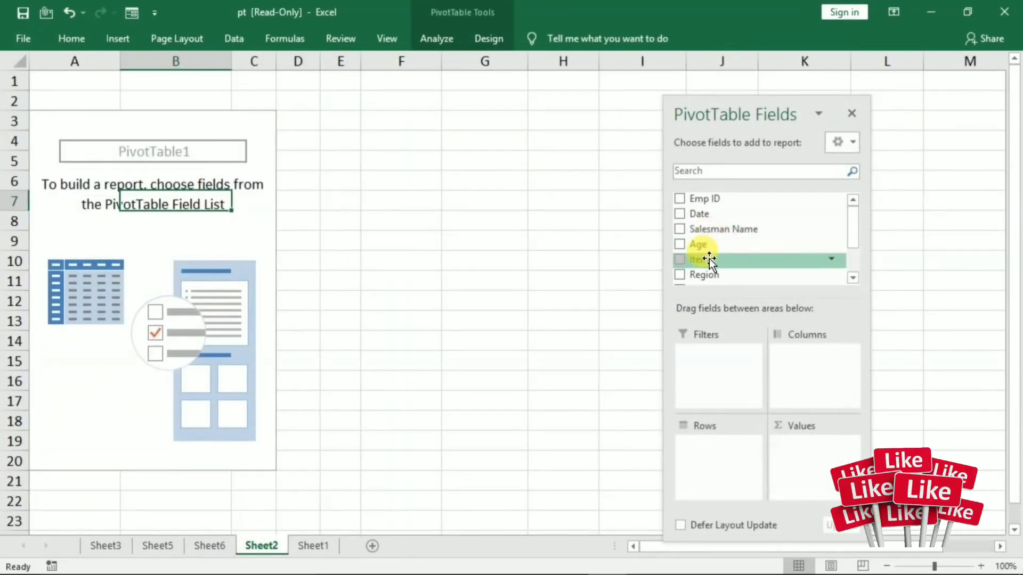
left_click_drag(701, 261, 711, 456)
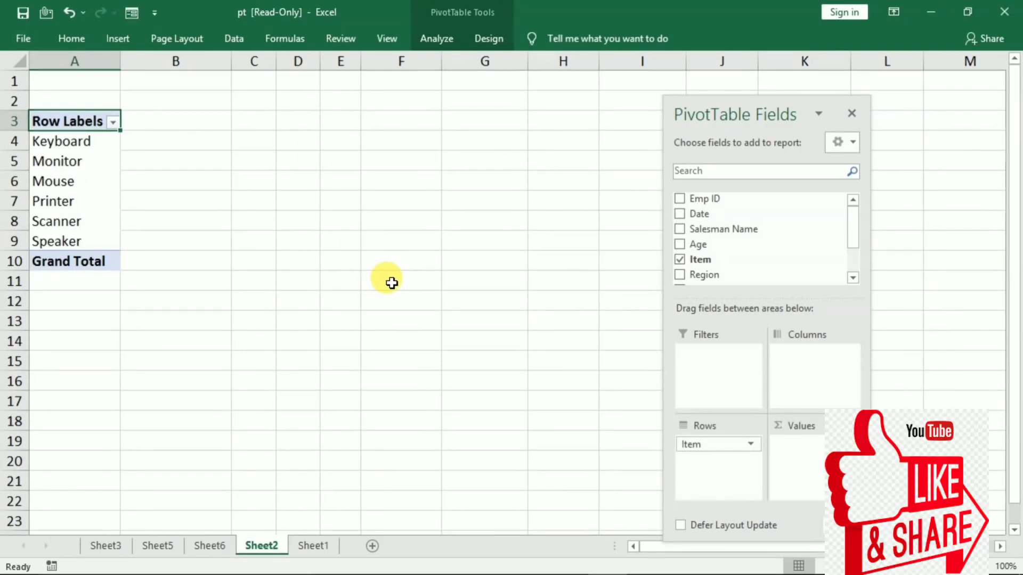
left_click_drag(687, 446, 687, 451)
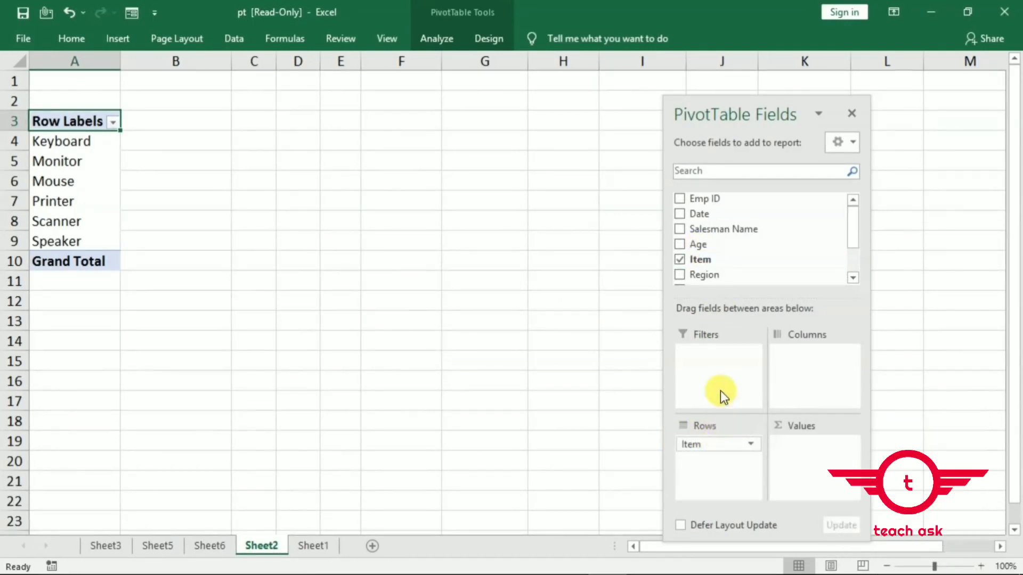
scroll(703, 266, "down", 3)
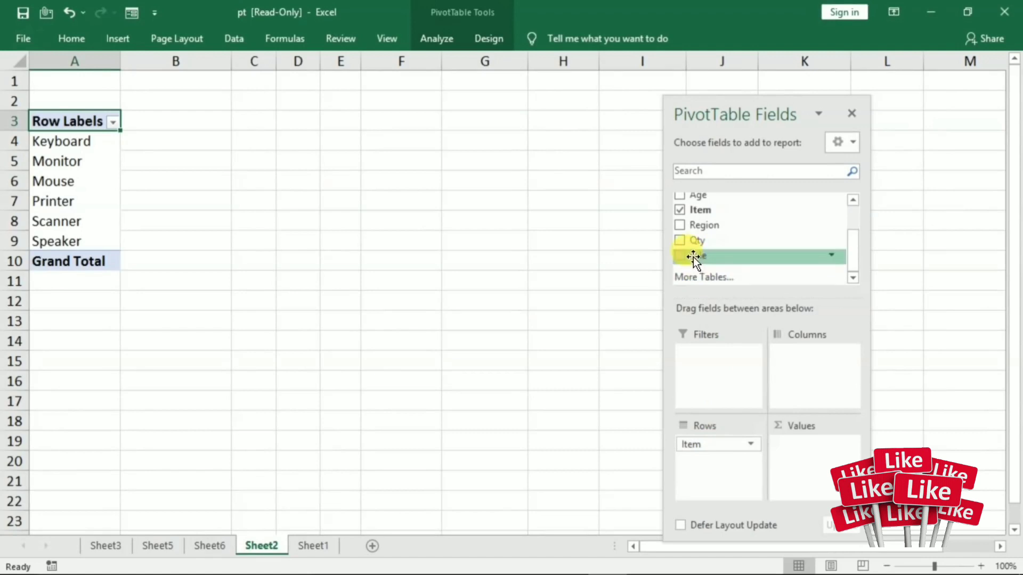
left_click_drag(693, 257, 804, 458)
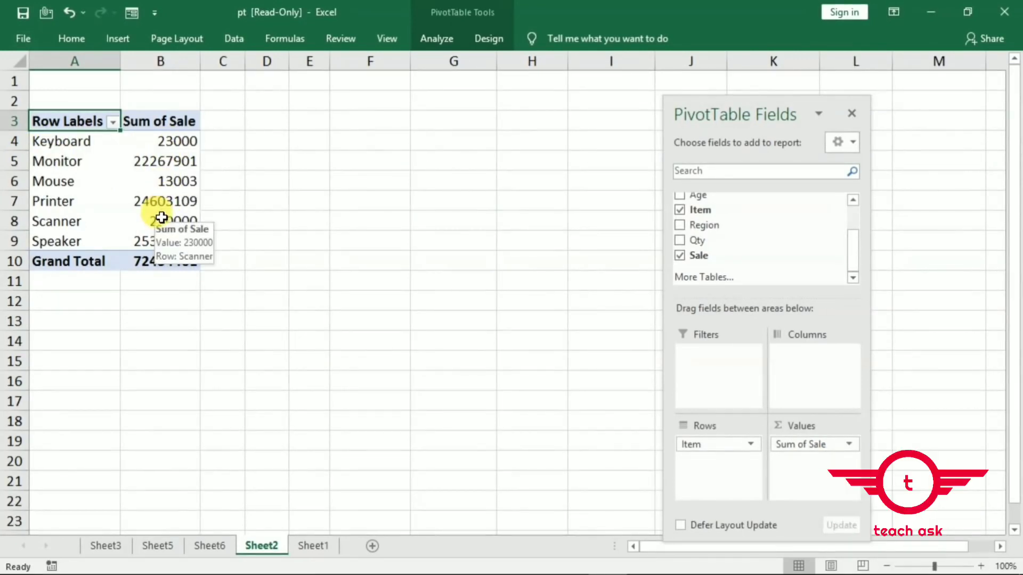
Show the Sum of Sale values as % of Column Total
left_click(163, 181)
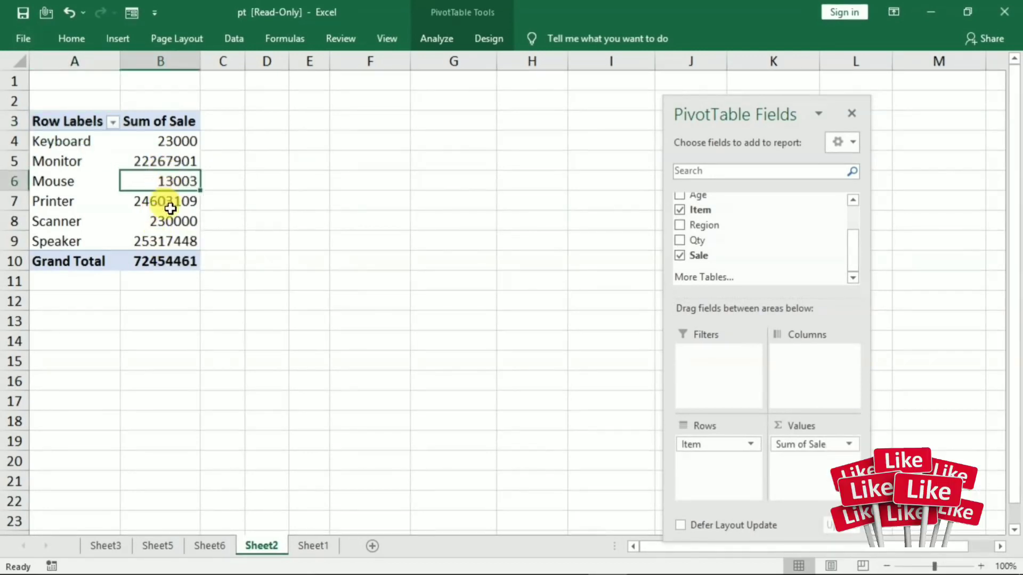
right_click(162, 184)
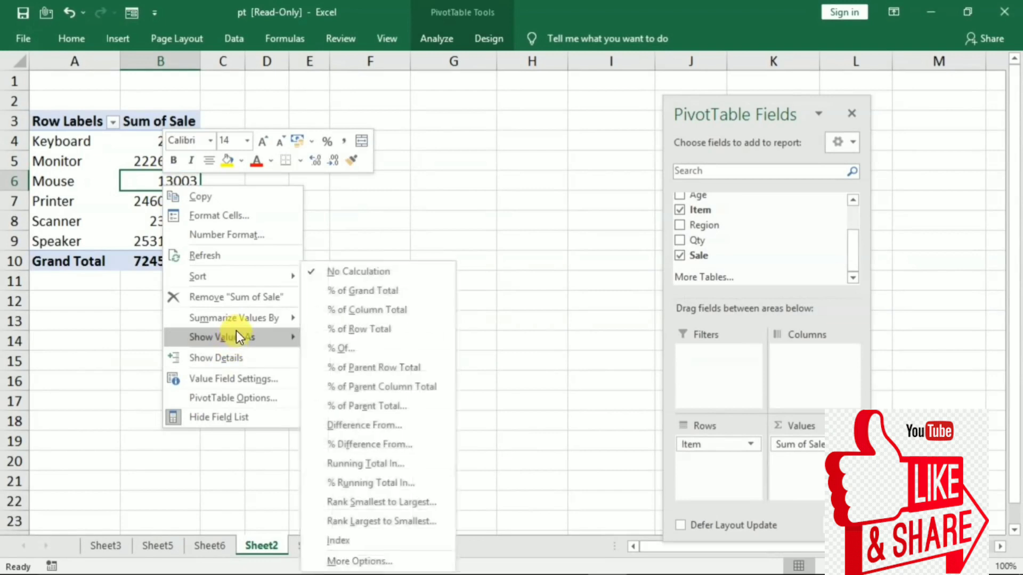
mouse_move(222, 338)
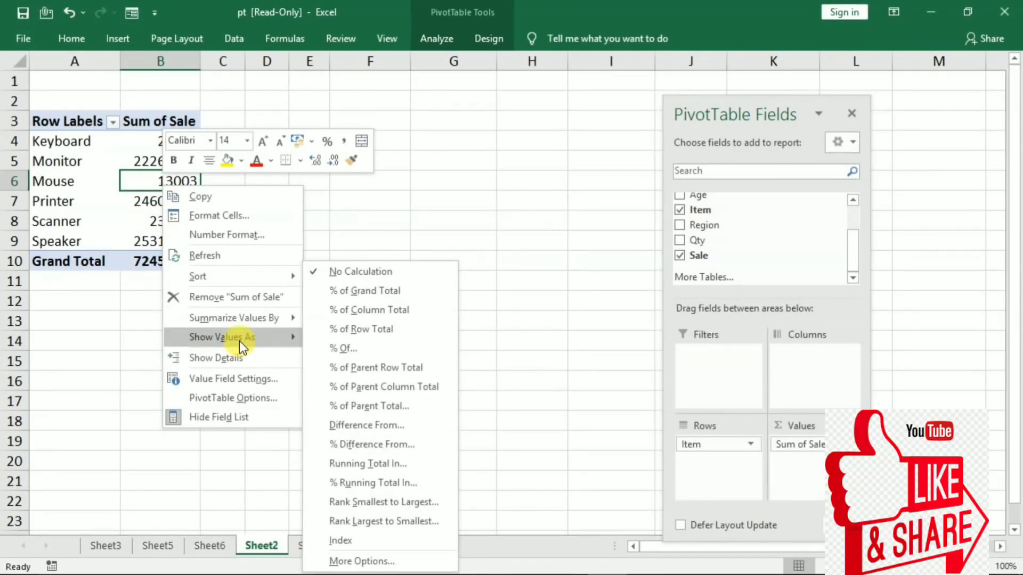
left_click(388, 312)
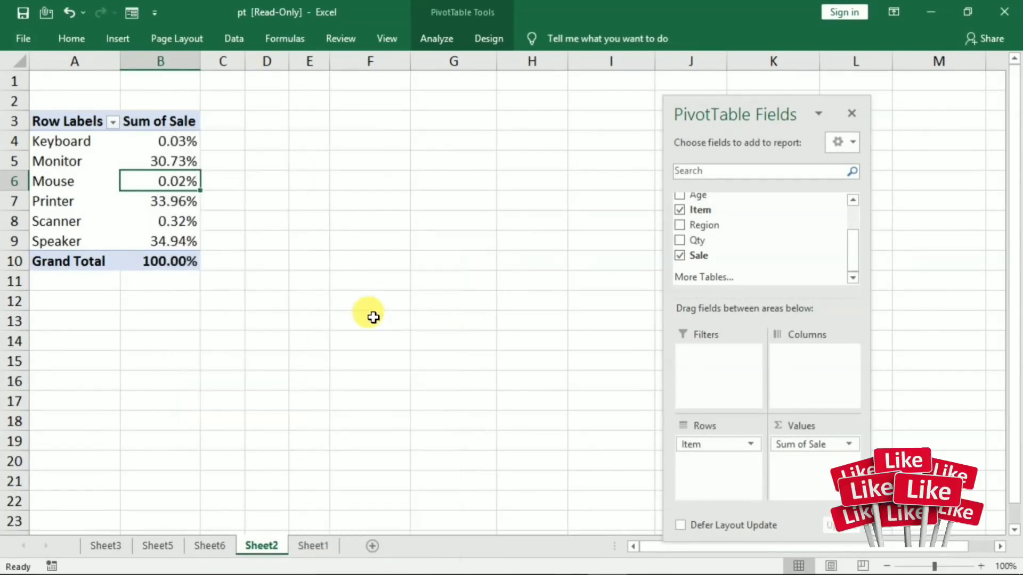
Check the Grand Total, Keyboard and Printer (33.96%) percentages
left_click(149, 342)
scroll(212, 336, "up", 2, "ctrl")
scroll(252, 339, "up", 1)
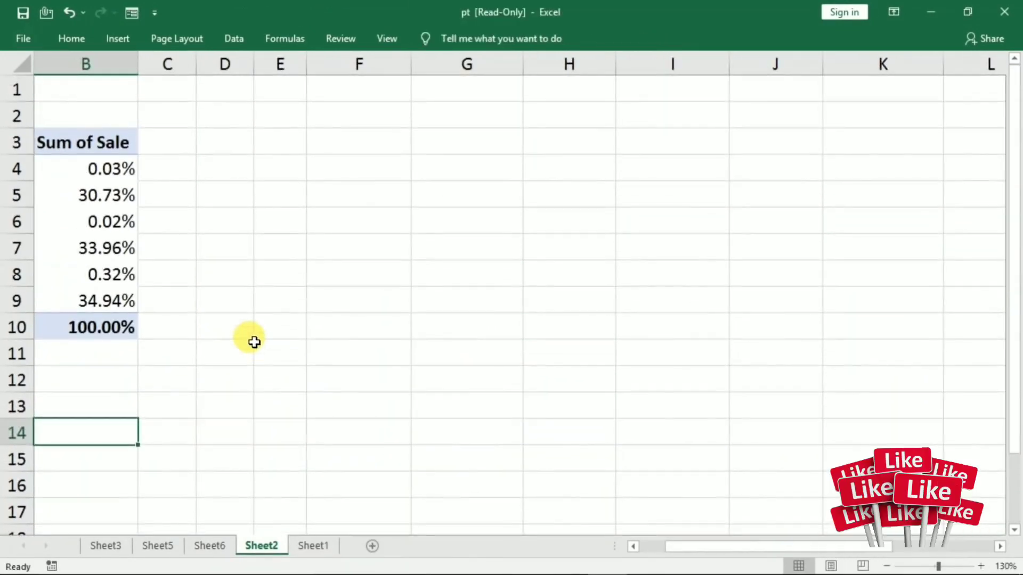
scroll(252, 338, "left", 1)
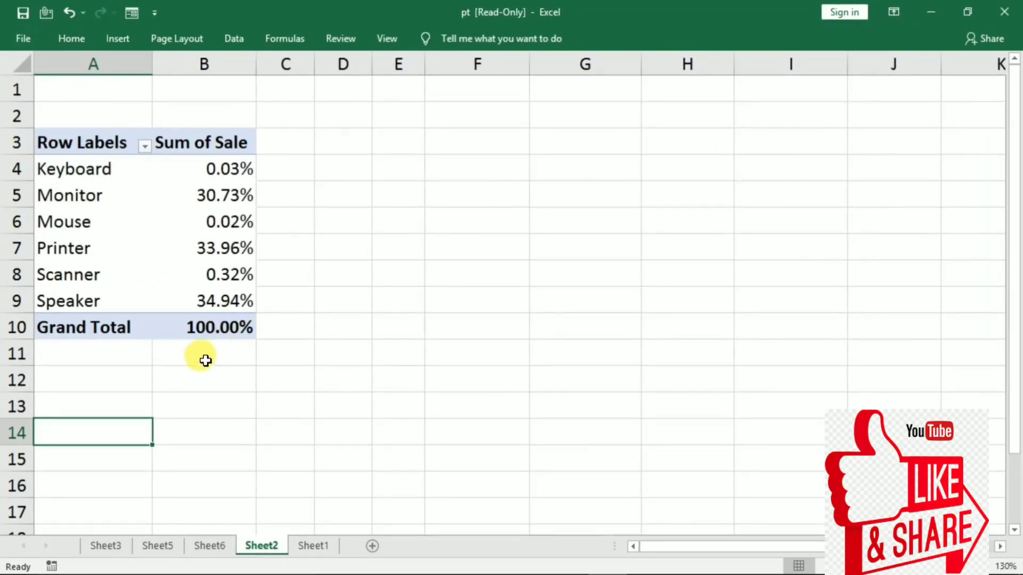
left_click(212, 329)
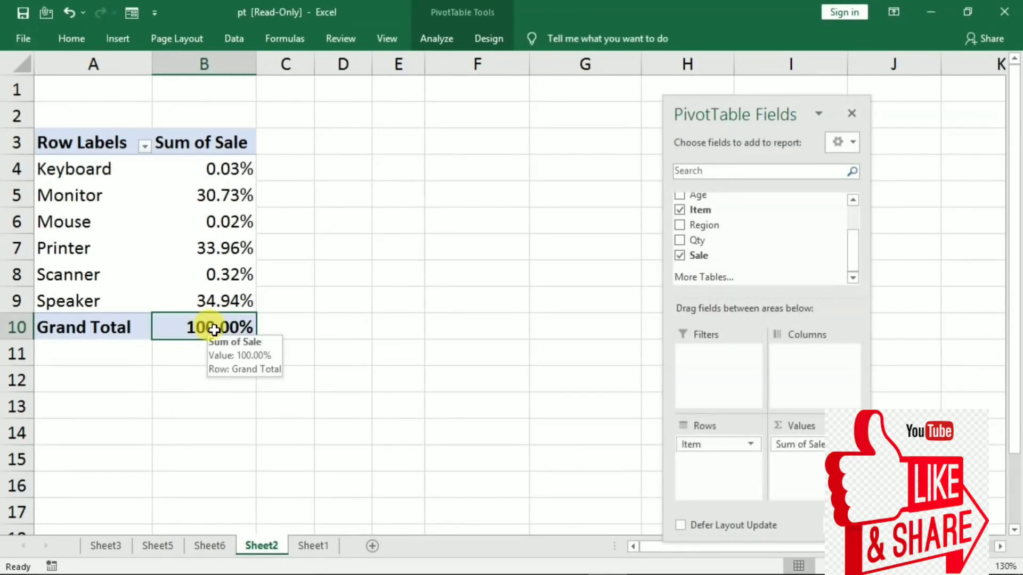
left_click(212, 171)
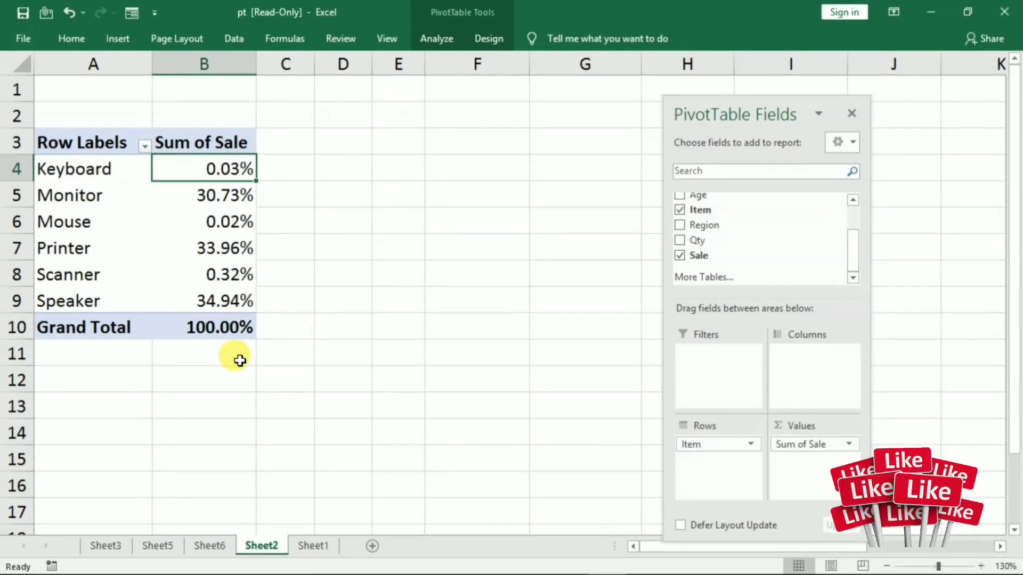
left_click(187, 254)
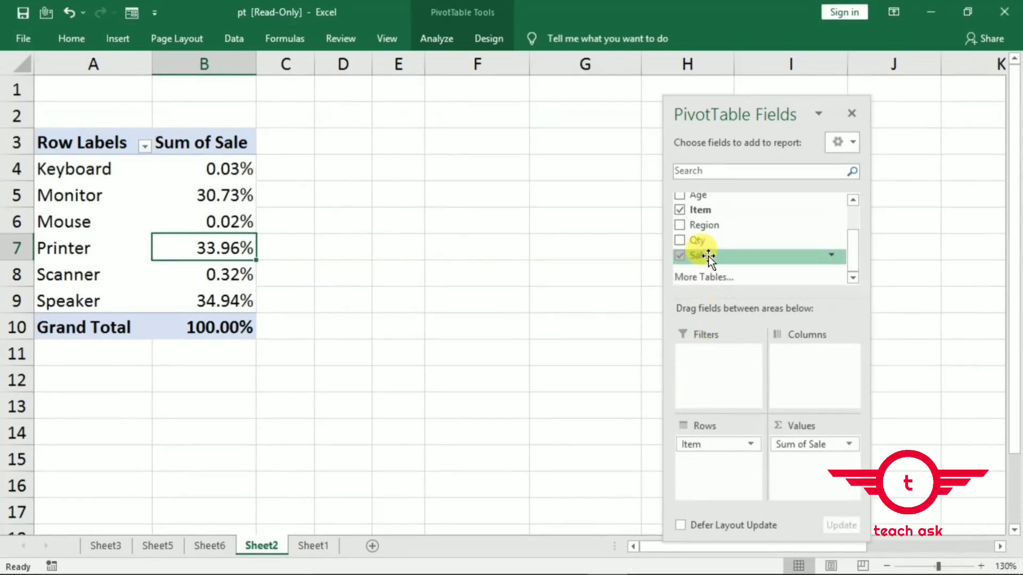
Add Sale to Values twice more, summarising the first copy as Count of Sale2
mouse_move(698, 256)
left_mouse_down()
mouse_move(774, 363)
mouse_move(802, 459)
left_mouse_up()
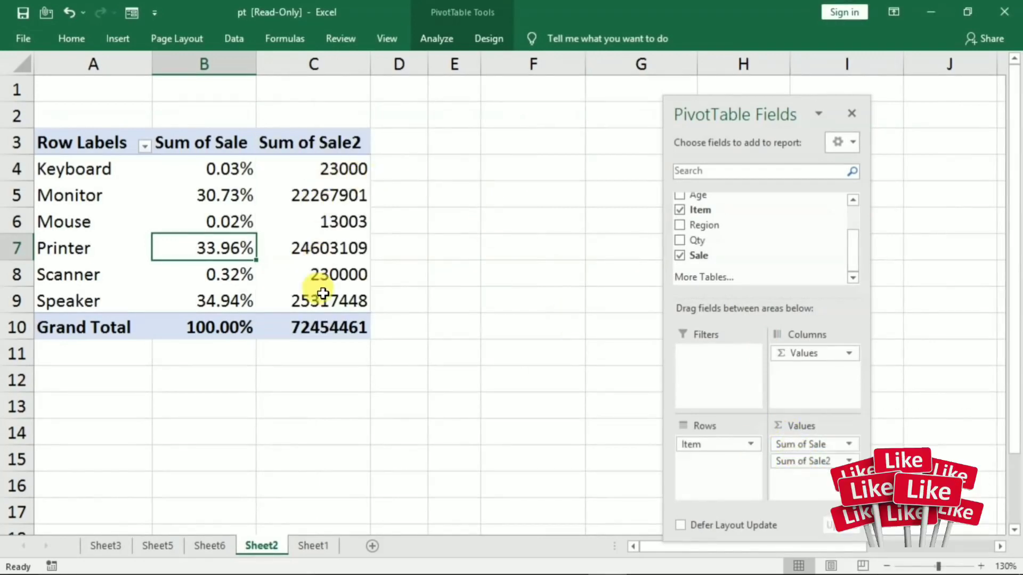
right_click(329, 213)
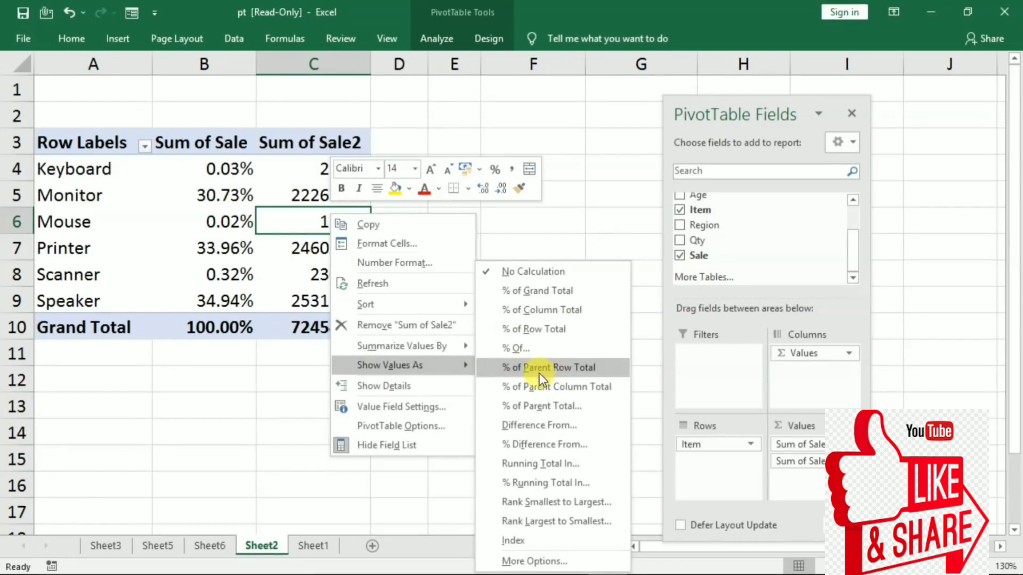
mouse_move(402, 347)
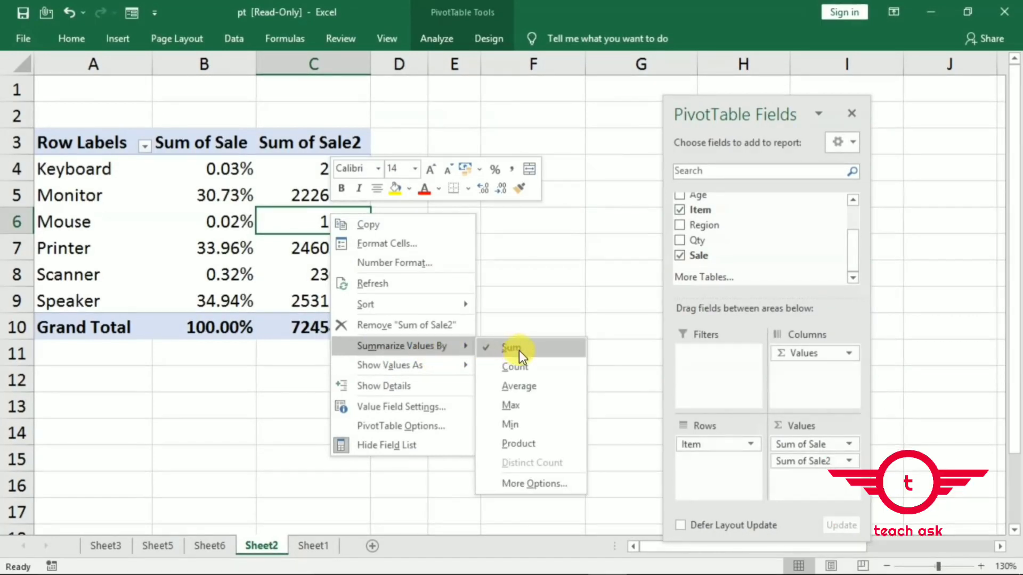
left_click(514, 367)
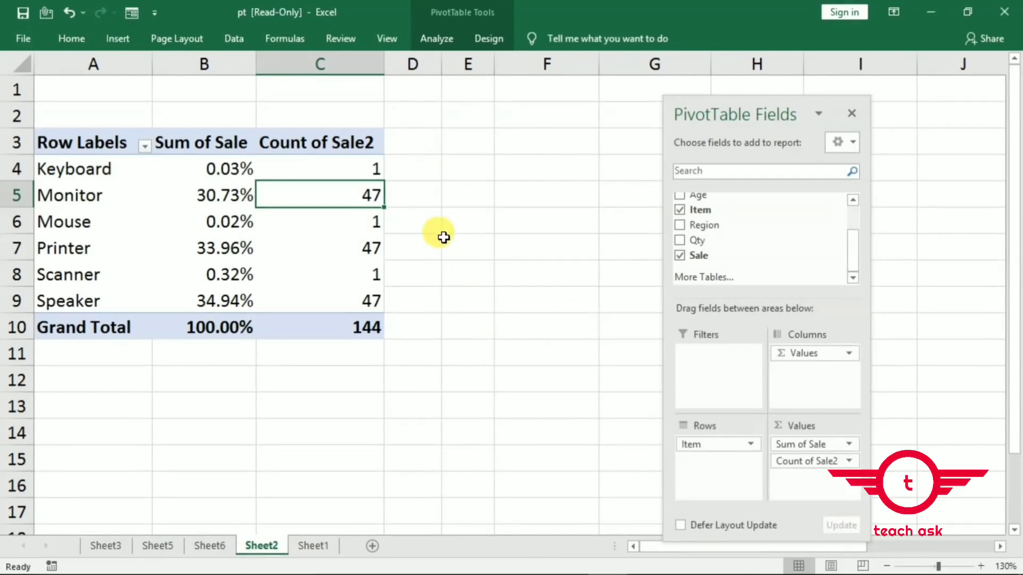
left_click_drag(693, 256, 788, 477)
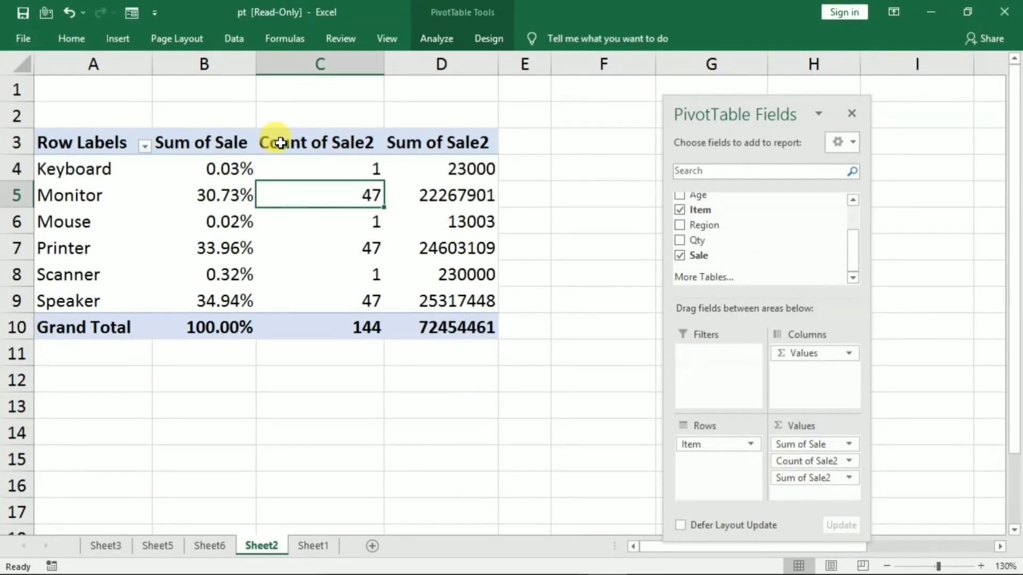
Retitle the Count of Sale2 heading and drag Sale into Values again for another Sum of Sale column
left_click(327, 143)
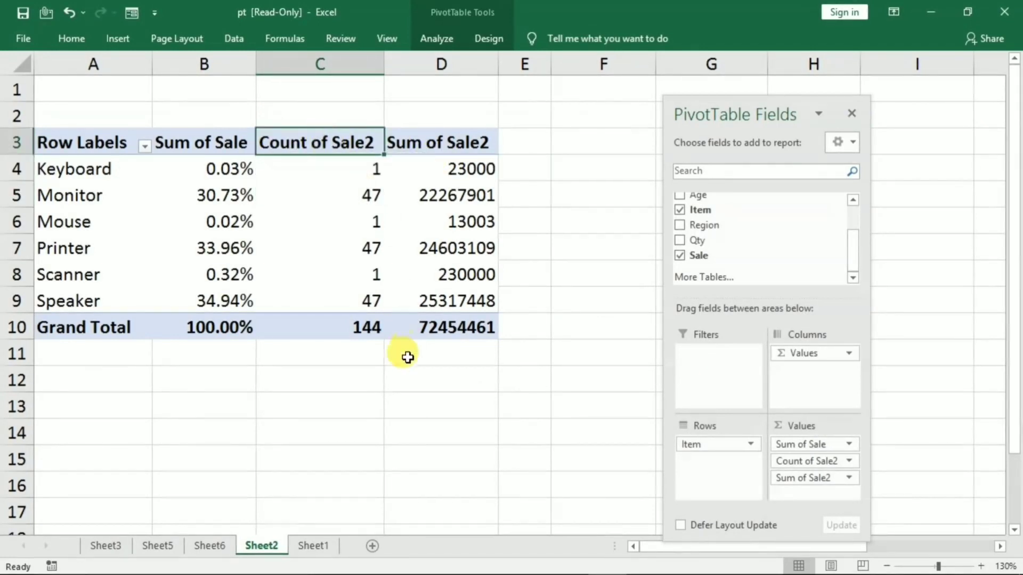
type("fghg")
left_click(394, 425)
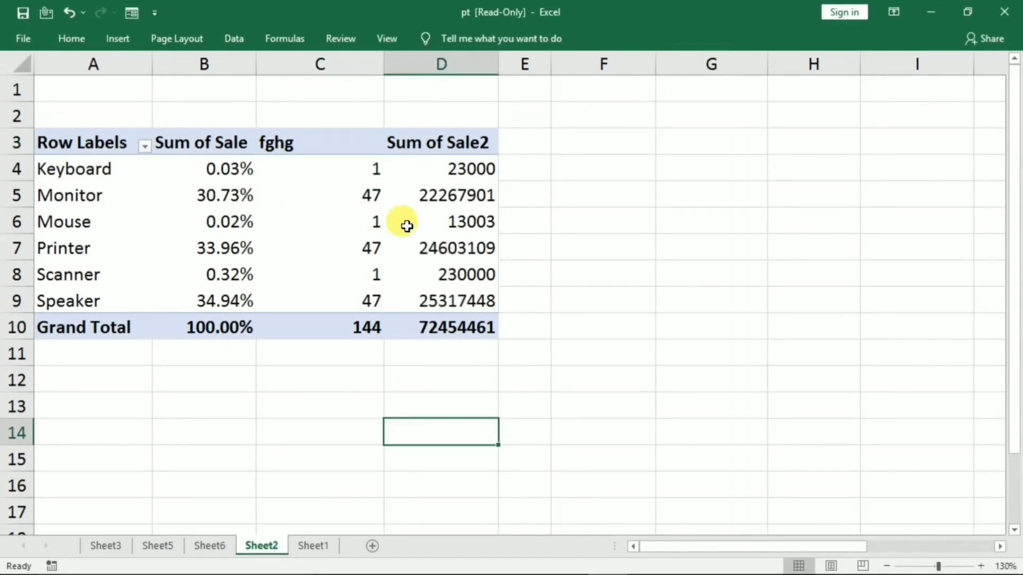
left_click(468, 246)
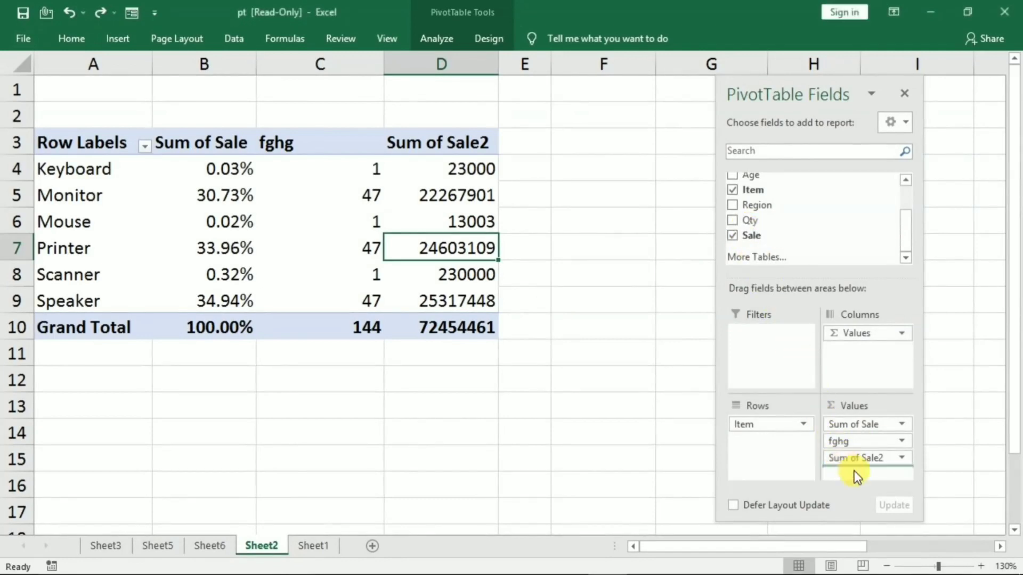
left_click_drag(752, 236, 843, 472)
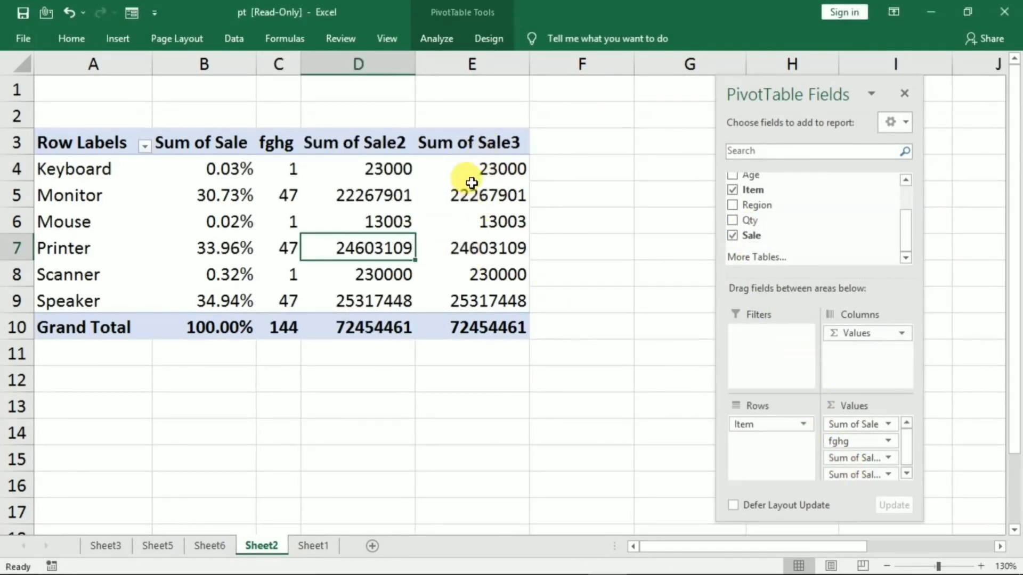
Rename the value headings to Total sale and Count
left_click(328, 143)
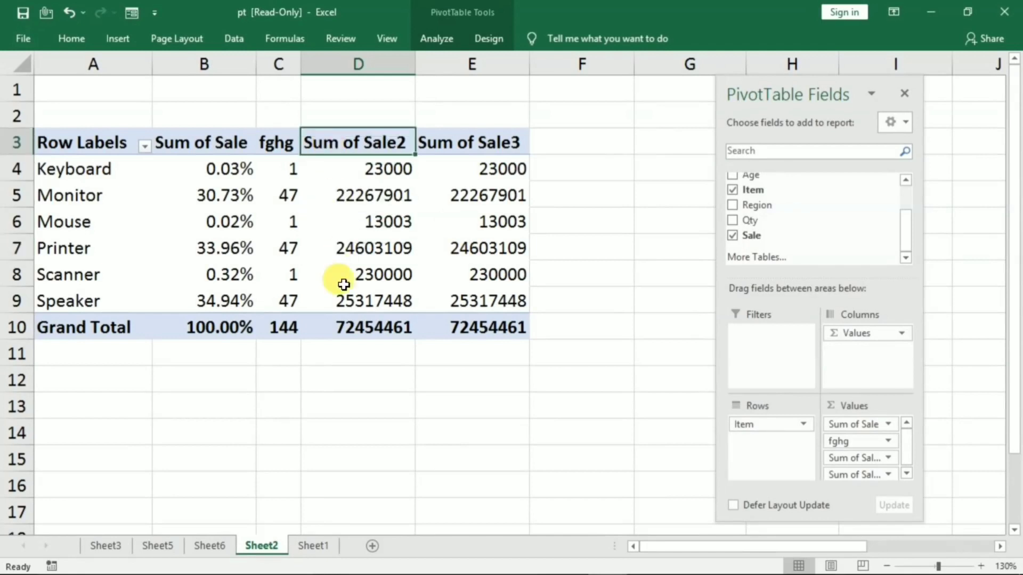
type("Total sale")
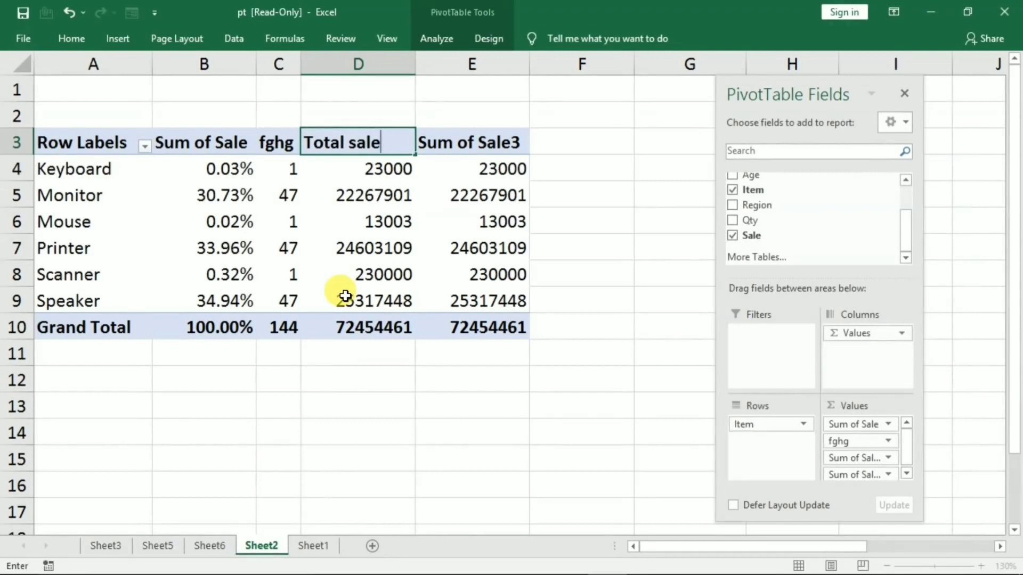
key("Left")
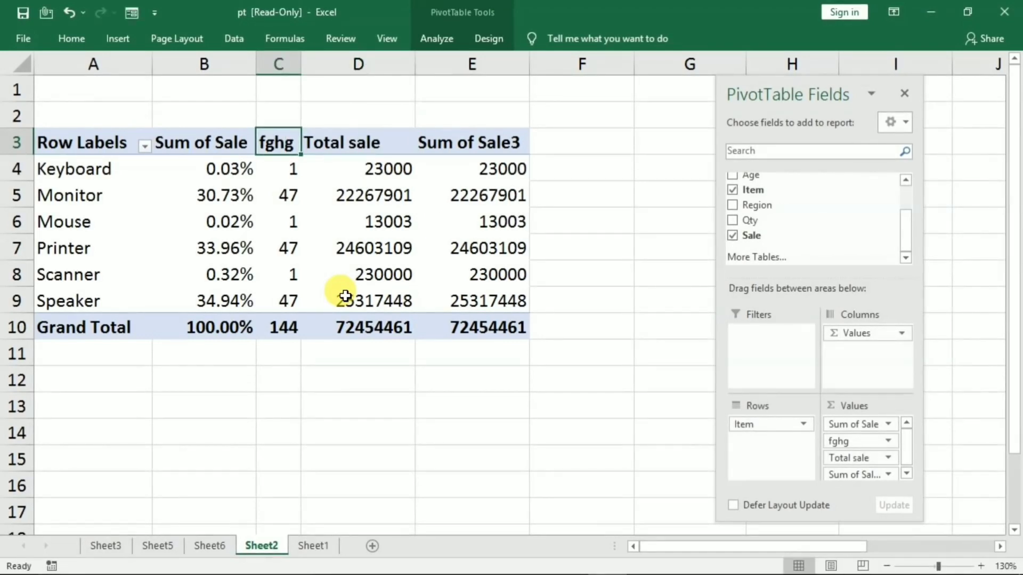
type("Count")
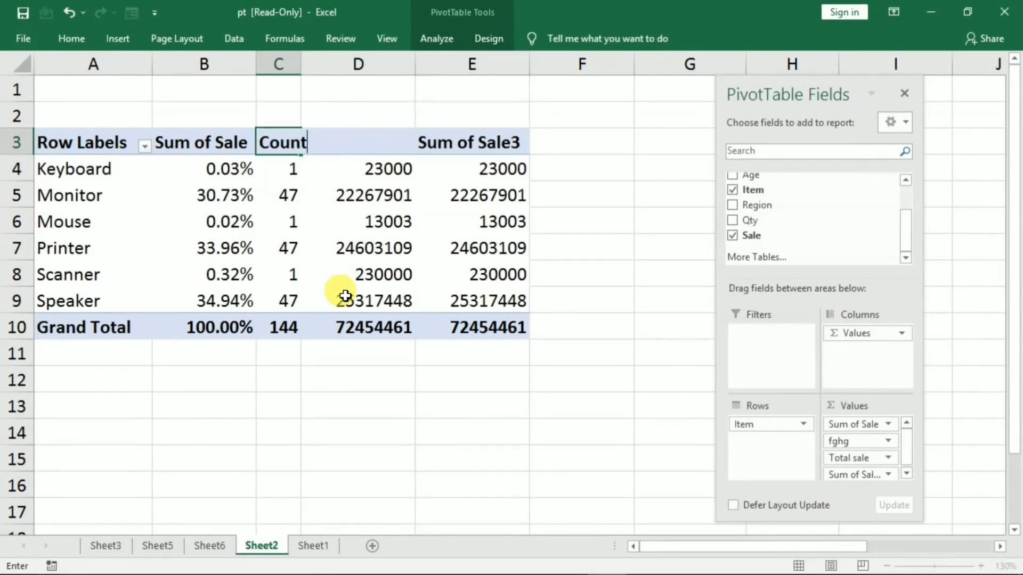
left_click(375, 354)
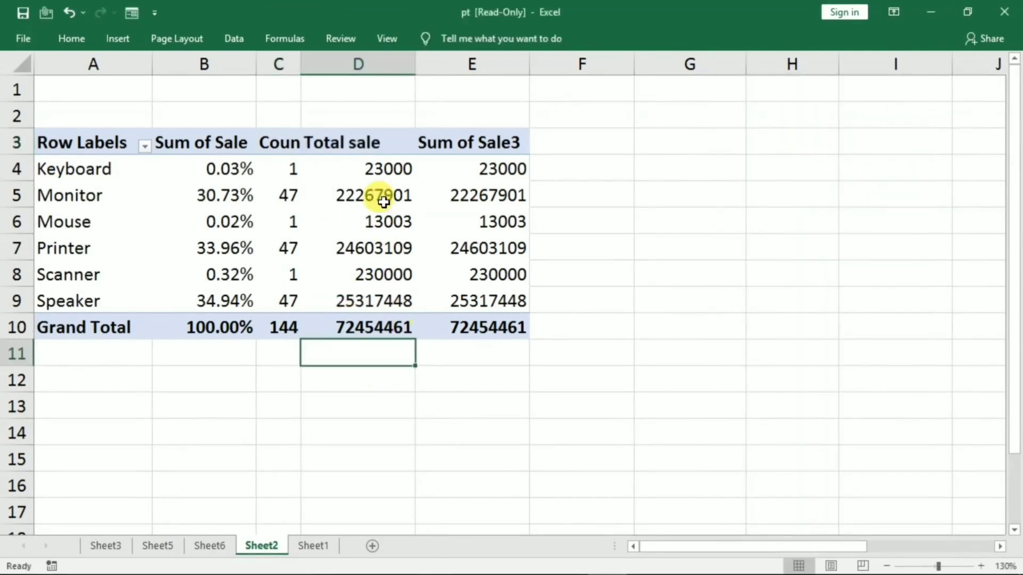
Title the new Sum of Sale3 column Rank and select its Keyboard value
left_click(467, 149)
type("Rank")
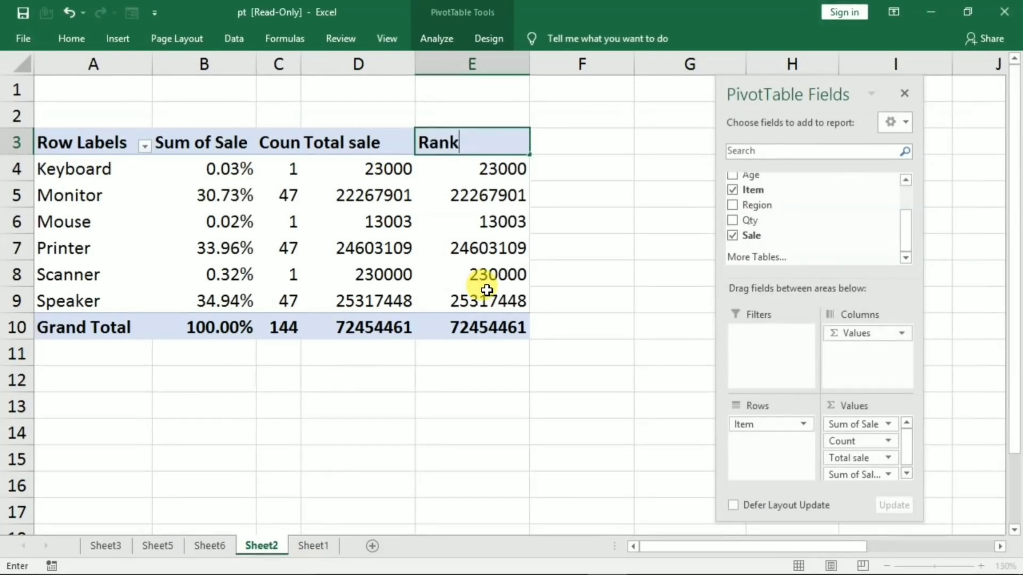
left_click(487, 195)
left_click(487, 222)
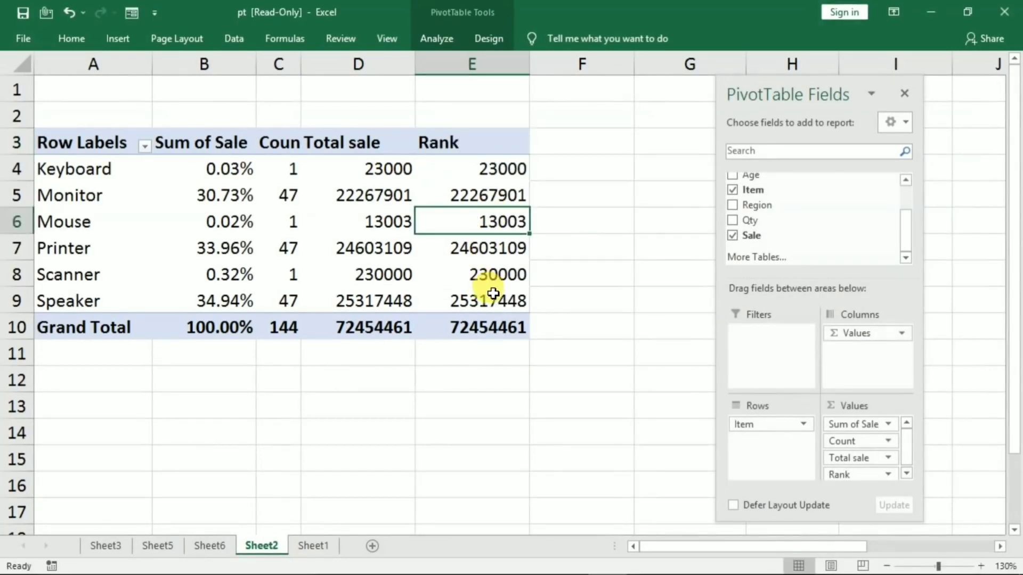
left_click(457, 169)
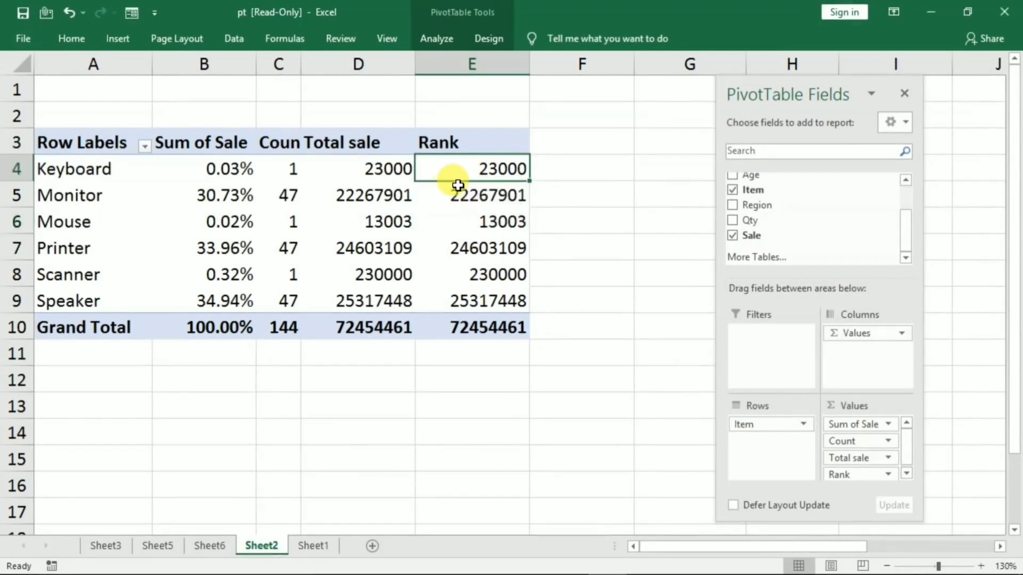
Show the Rank values as Rank Largest to Smallest, keeping Item as the base field
right_click(457, 175)
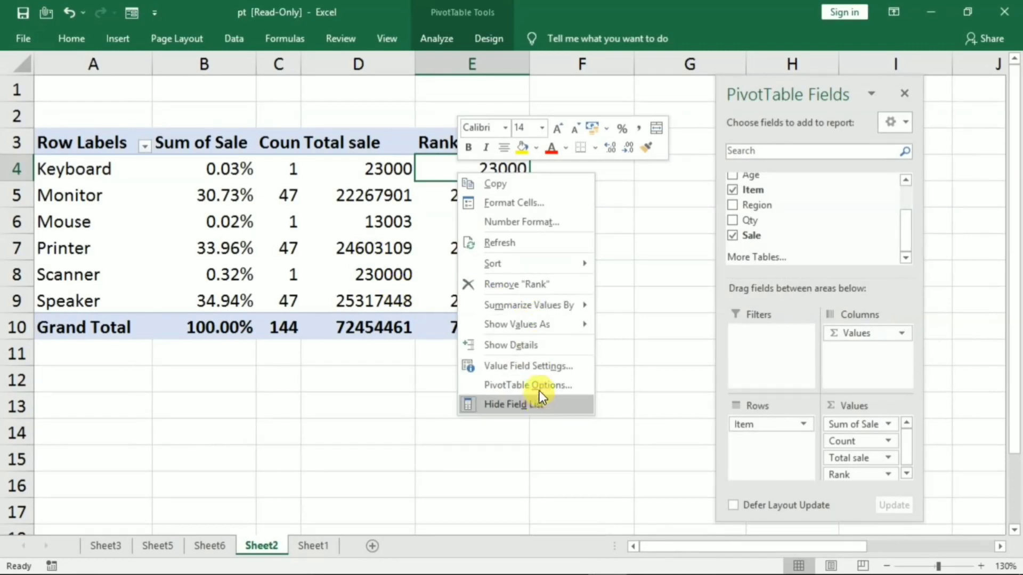
mouse_move(517, 324)
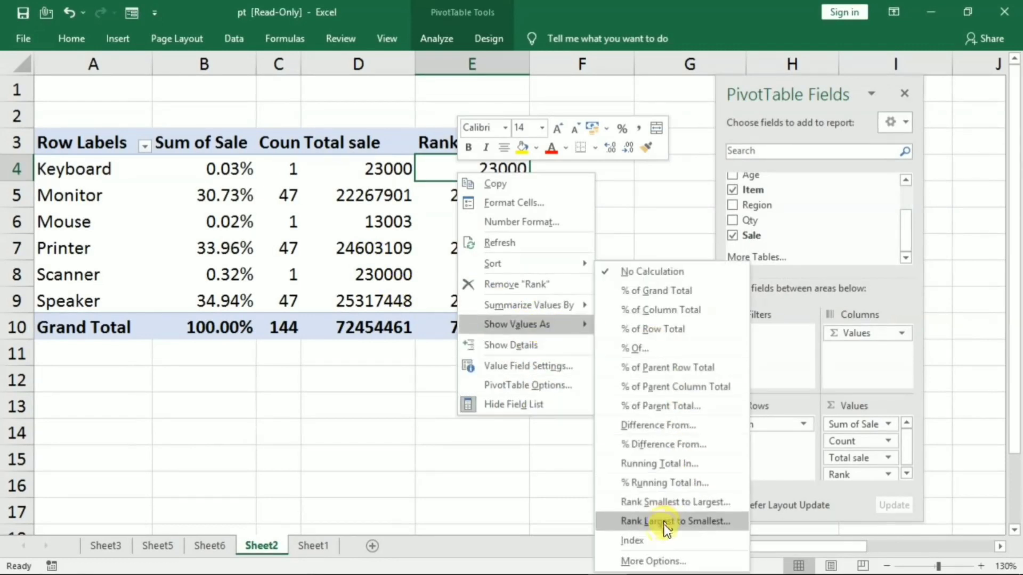
left_click(657, 522)
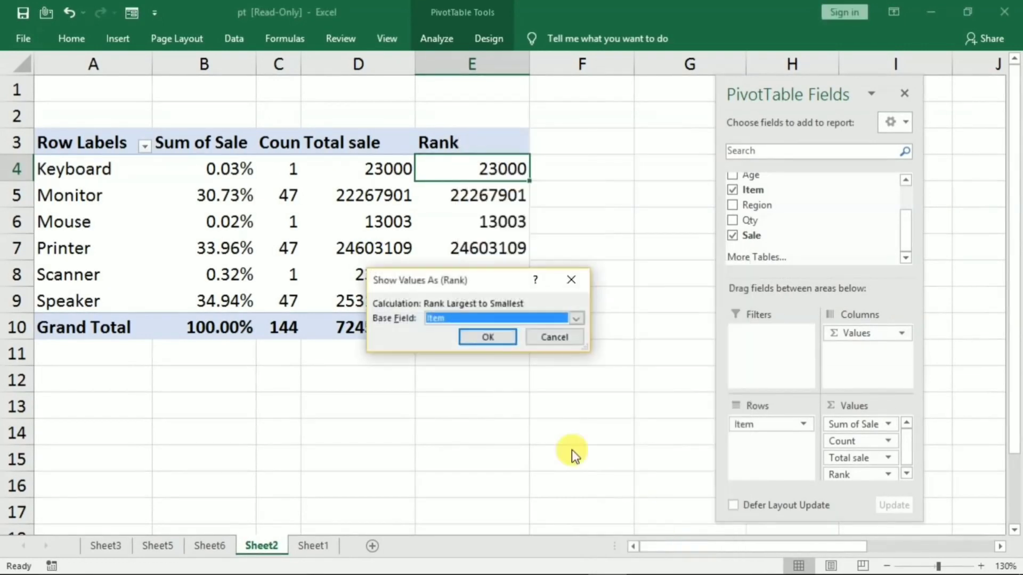
left_click(439, 315)
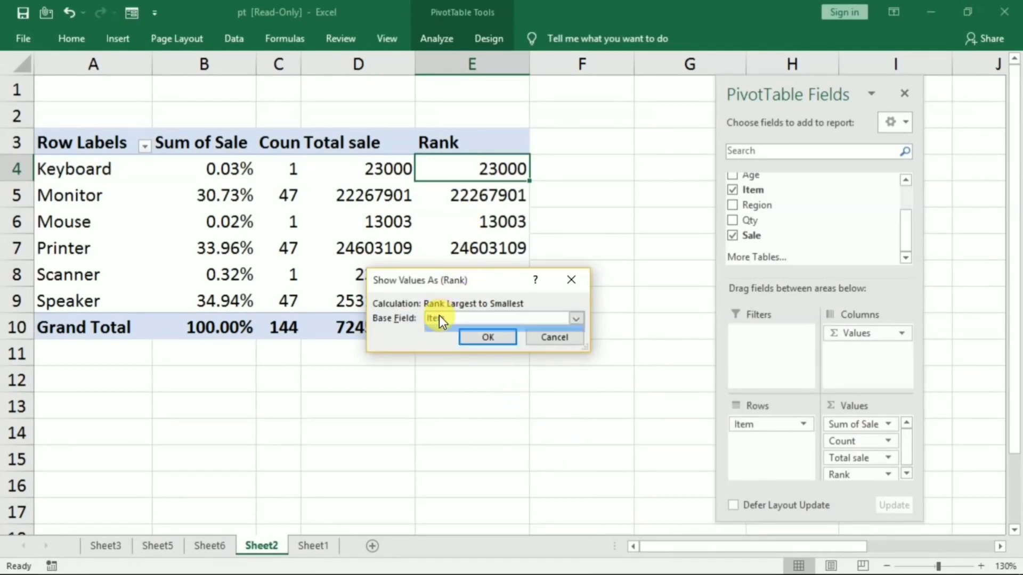
left_click(439, 334)
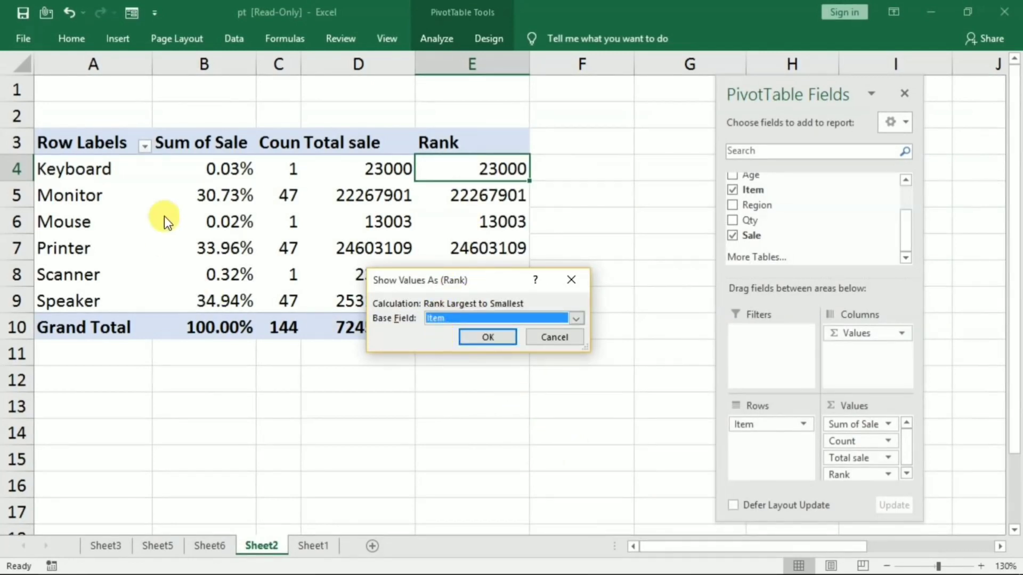
left_click(487, 336)
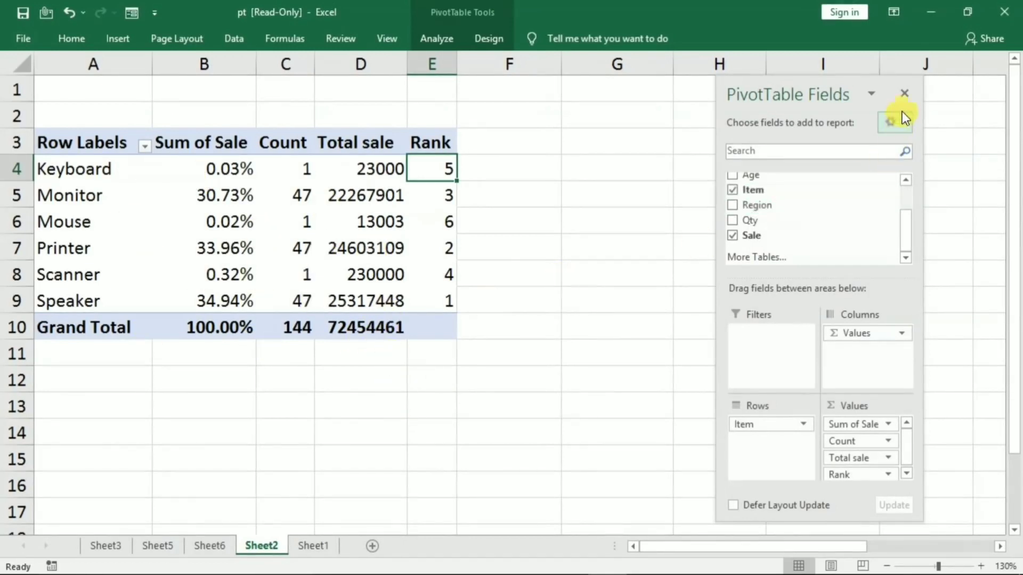
Close the PivotTable Fields pane, check the print preview, then glance at Sheet1 and return to Sheet2
left_click(904, 94)
left_click(542, 352)
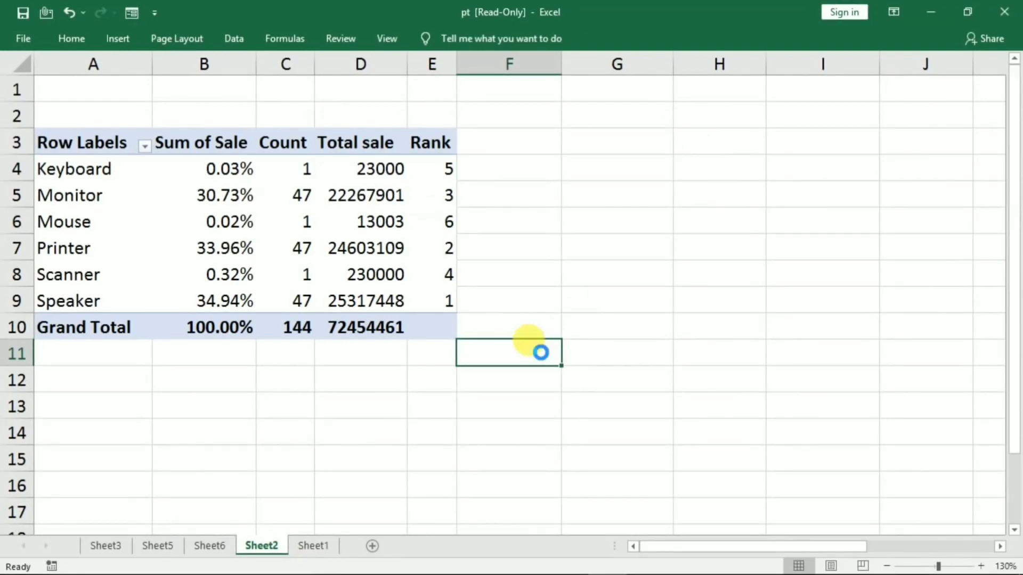
key("ctrl+p")
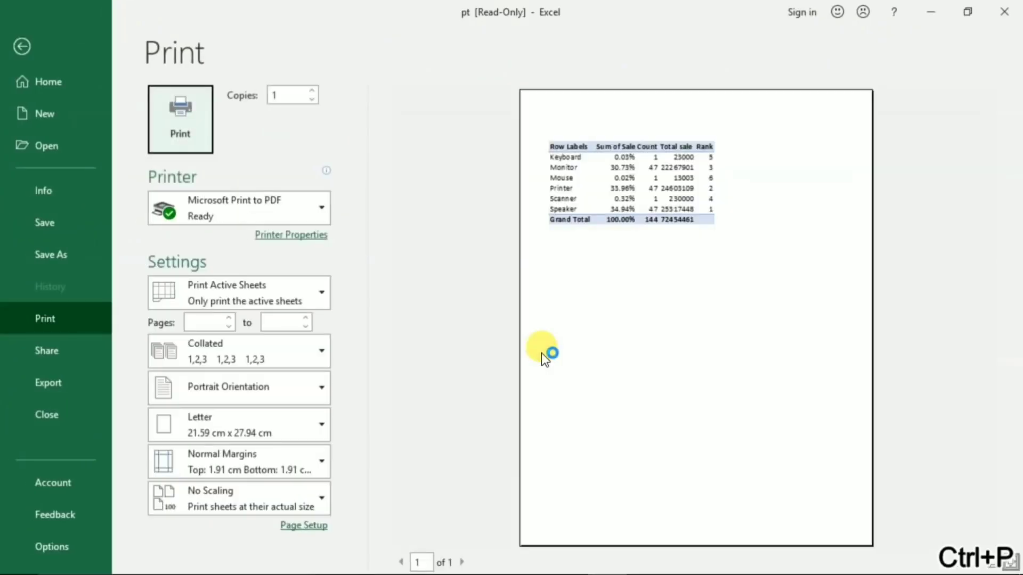
left_click(598, 338)
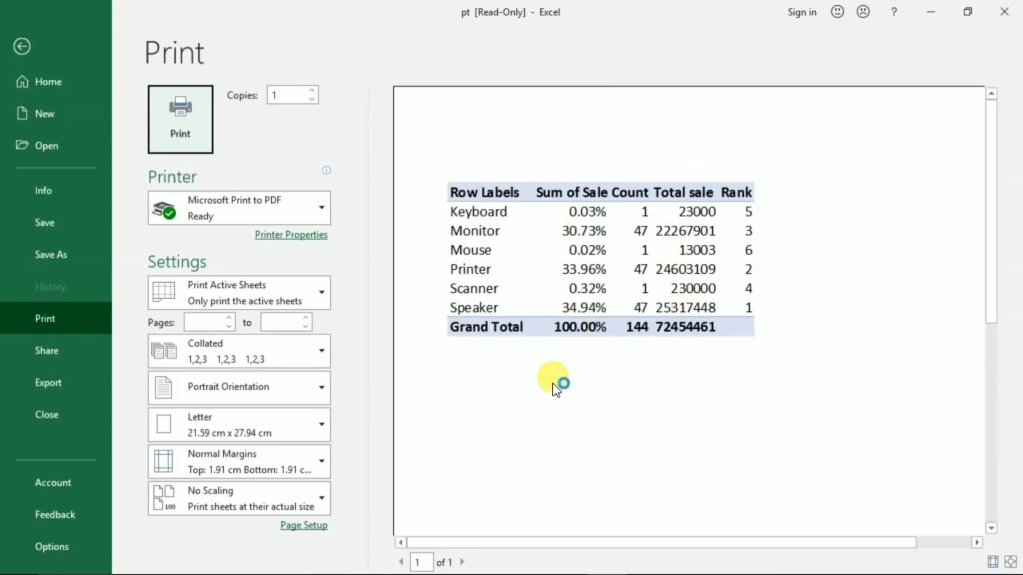
key("Escape")
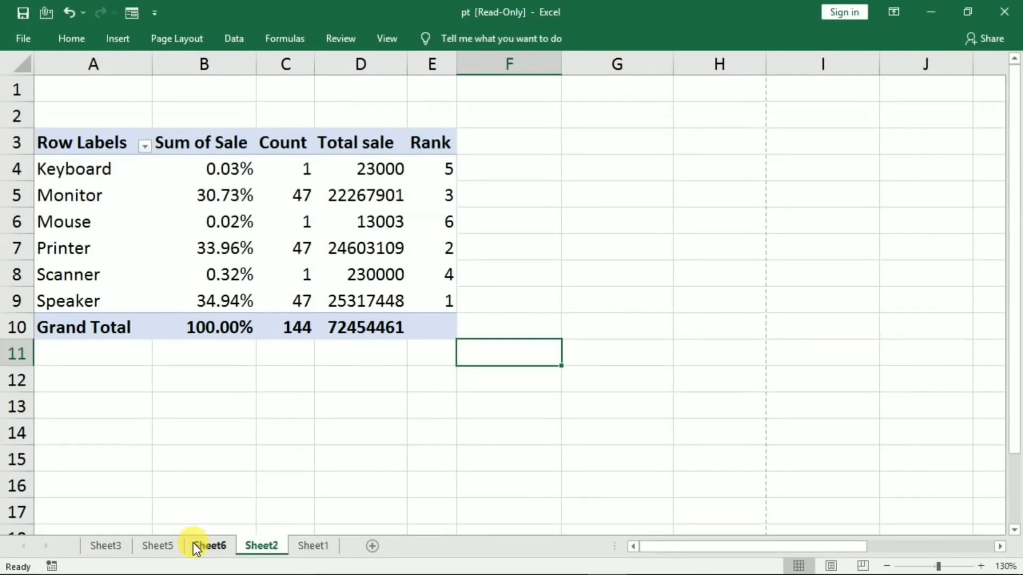
left_click(299, 546)
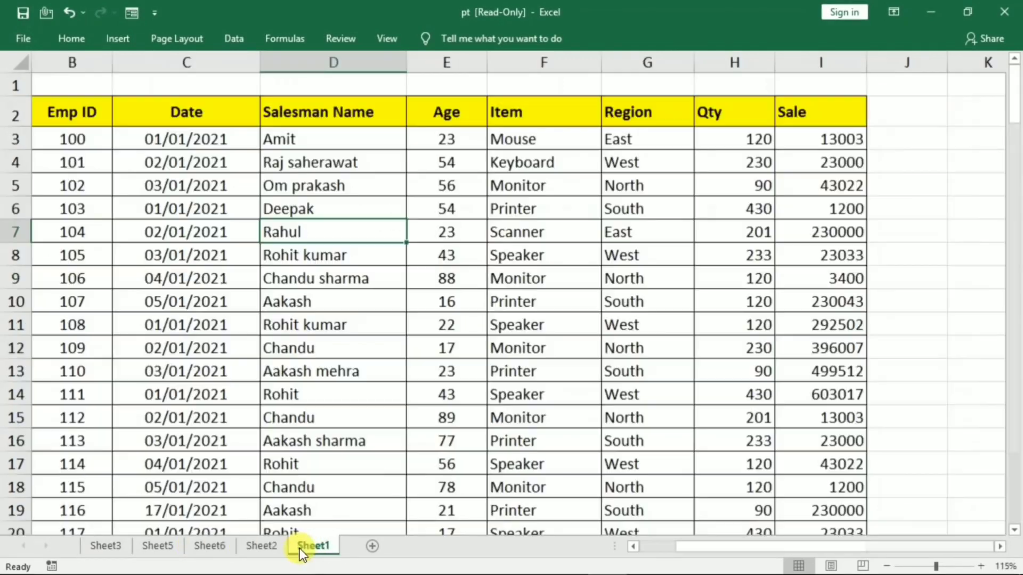
left_click(260, 547)
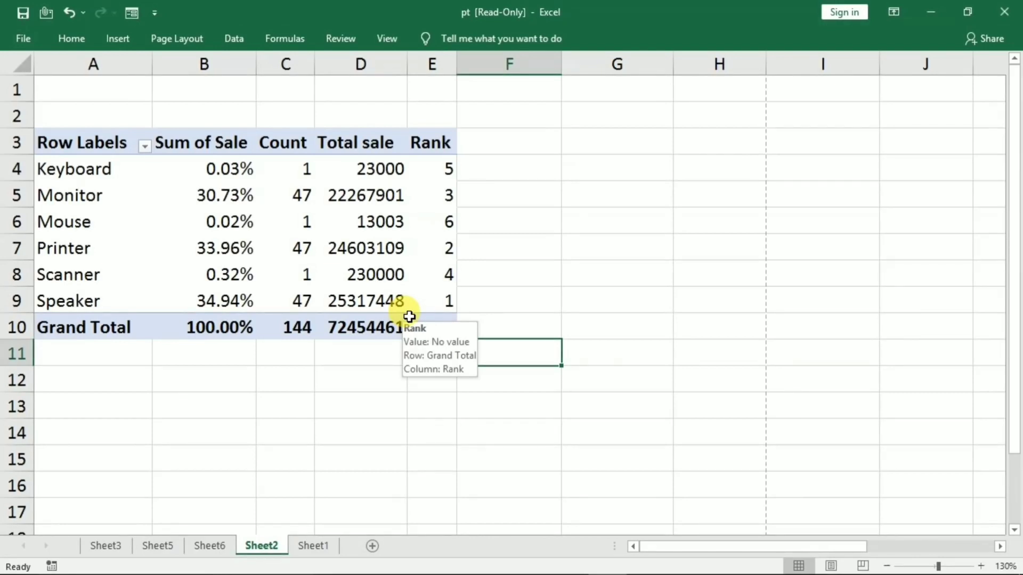
Use Analyze > Actions > Clear > Clear All on PivotTable1, then collapse the ribbon with Ctrl+F1
left_click(253, 236)
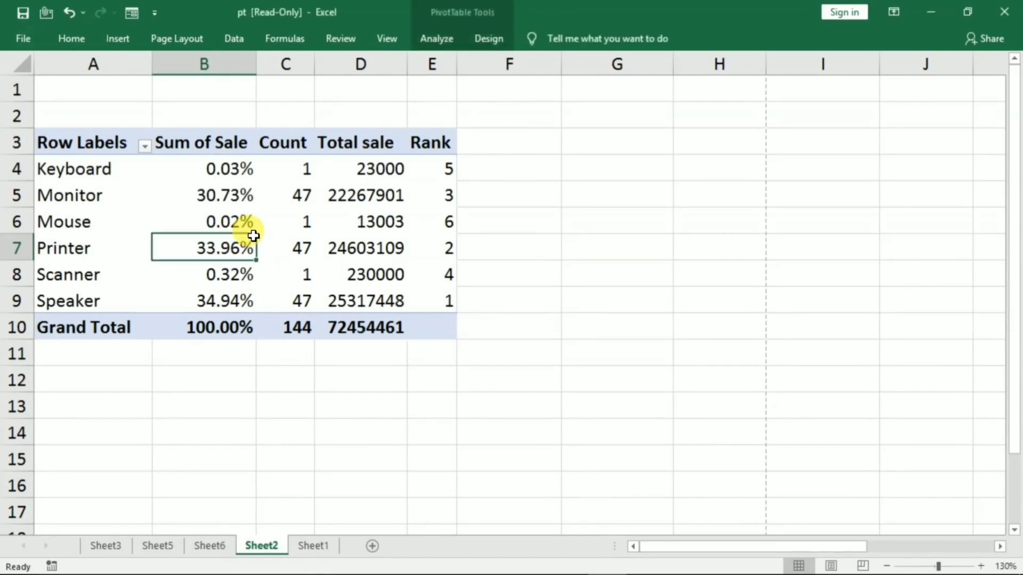
left_click(432, 40)
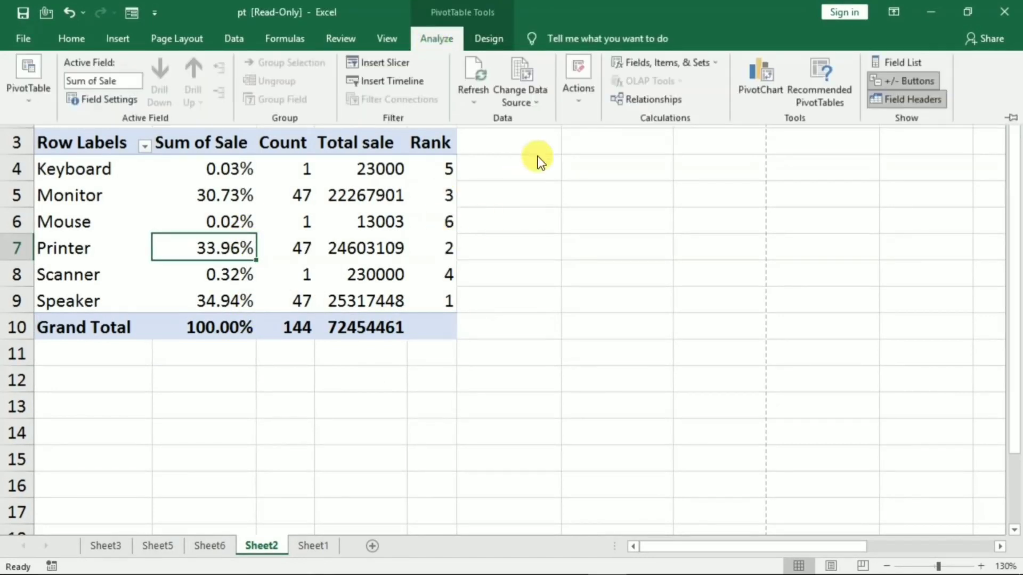
left_click(581, 106)
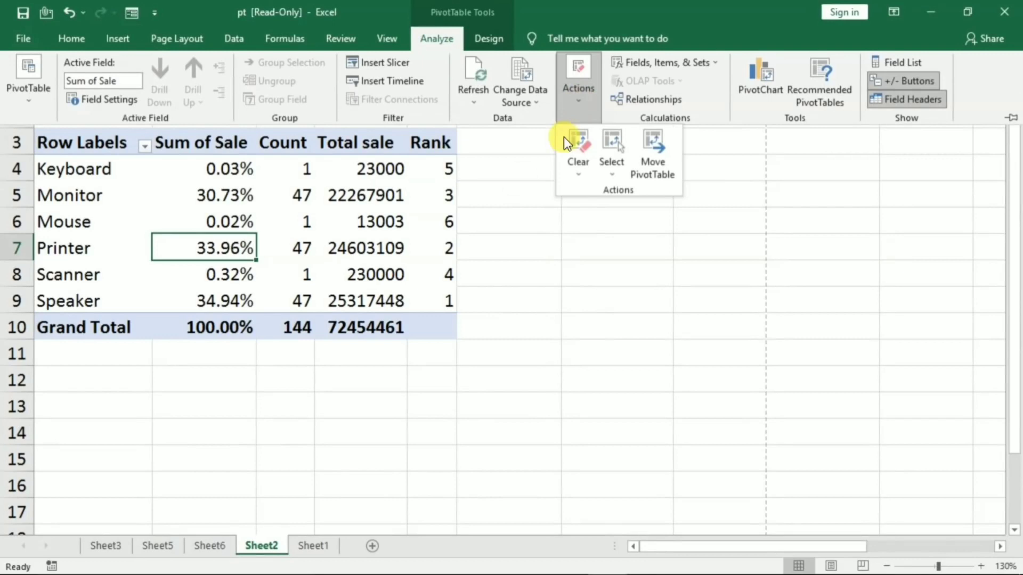
left_click(577, 170)
left_click(592, 195)
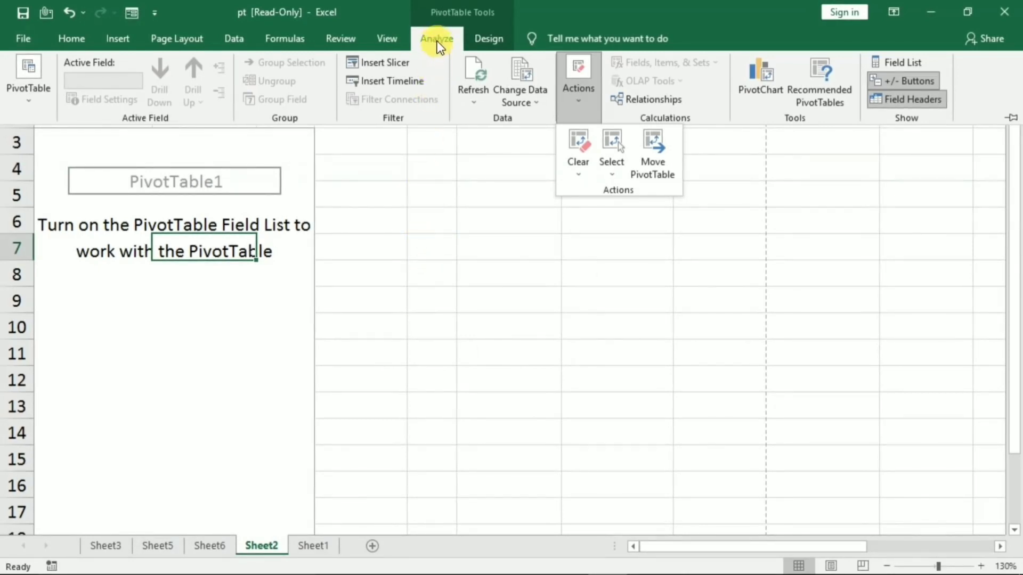
left_click(414, 260)
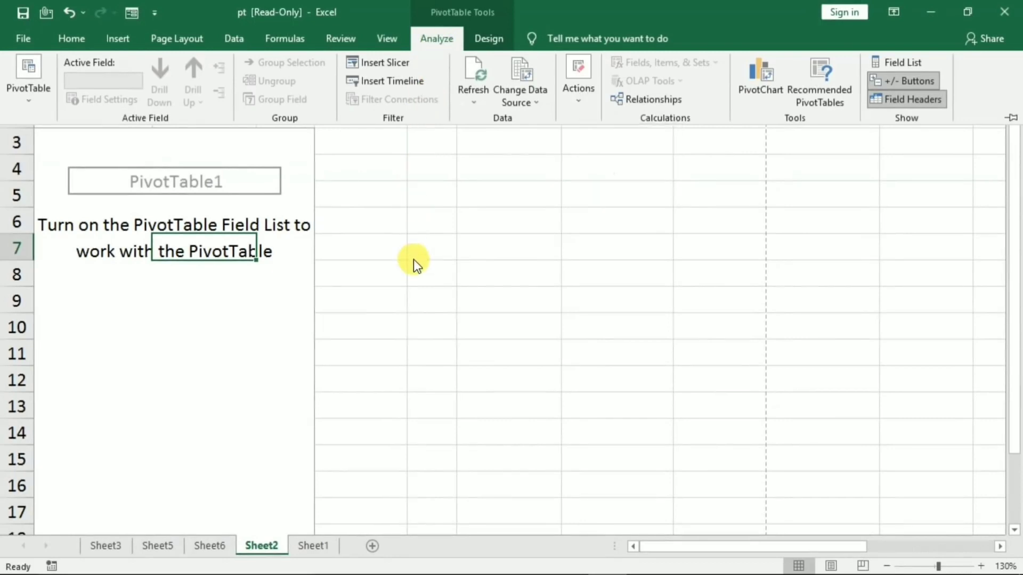
key("ctrl+F1")
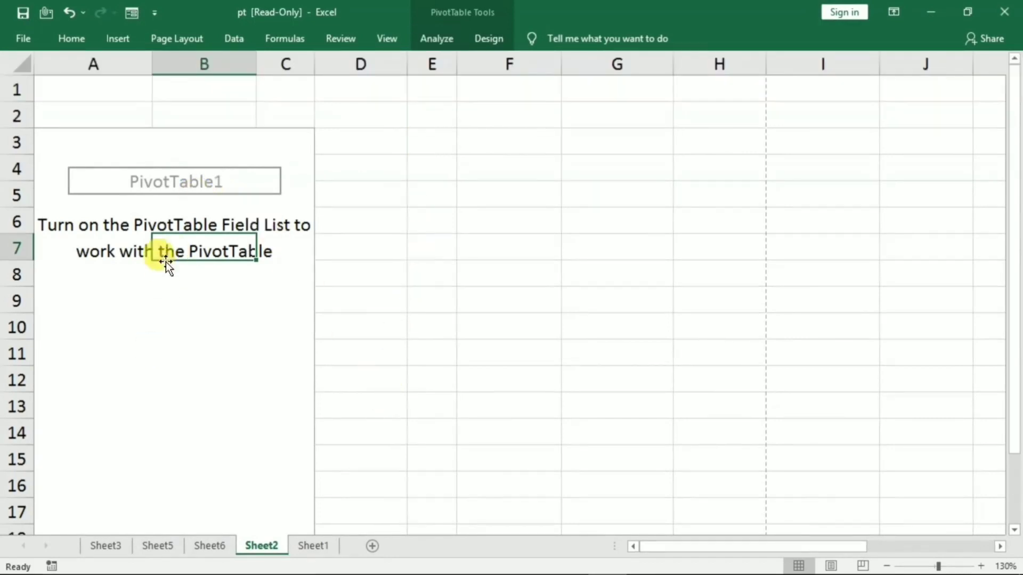
left_click(123, 231)
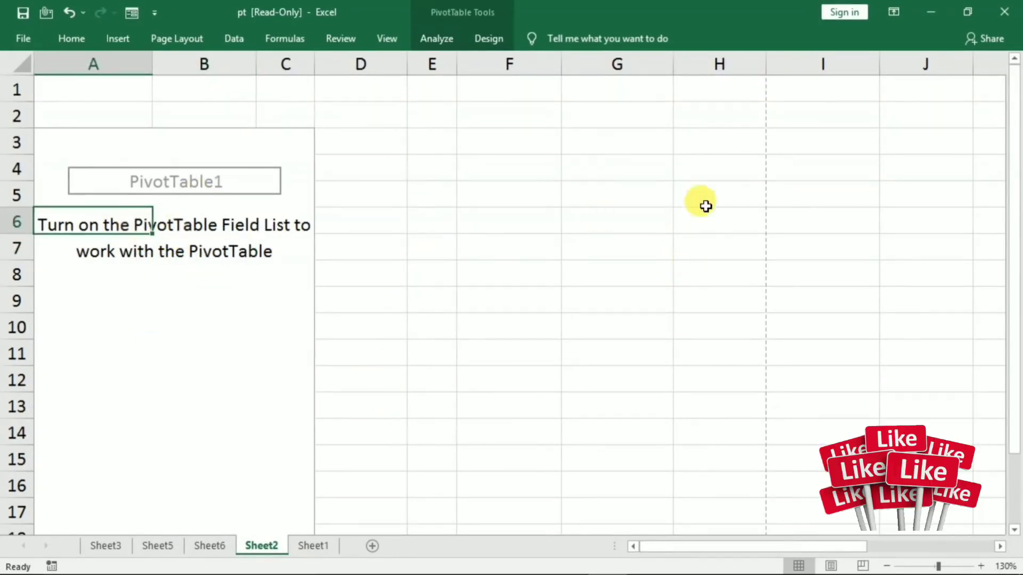
left_click(437, 41)
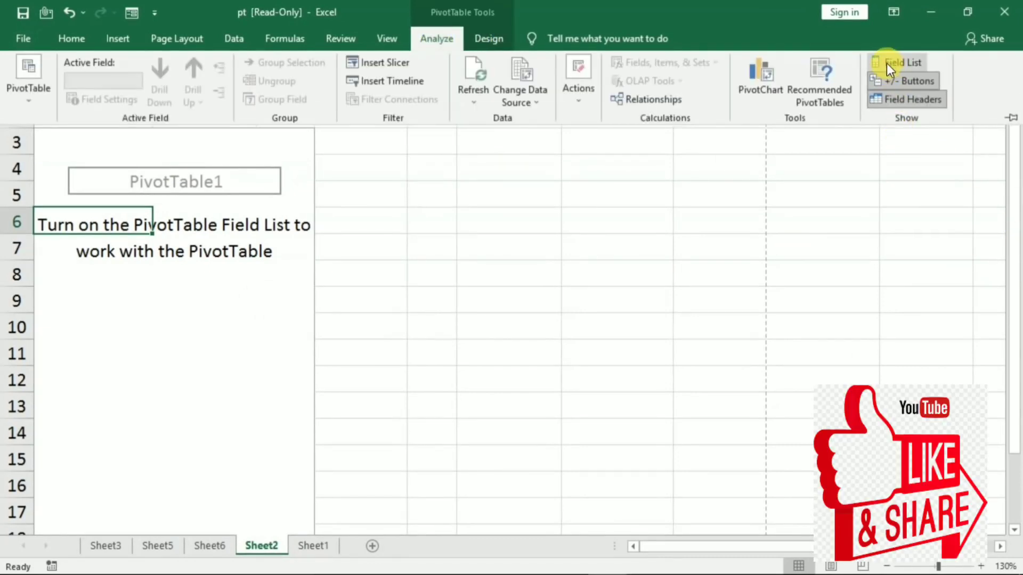
left_click(887, 63)
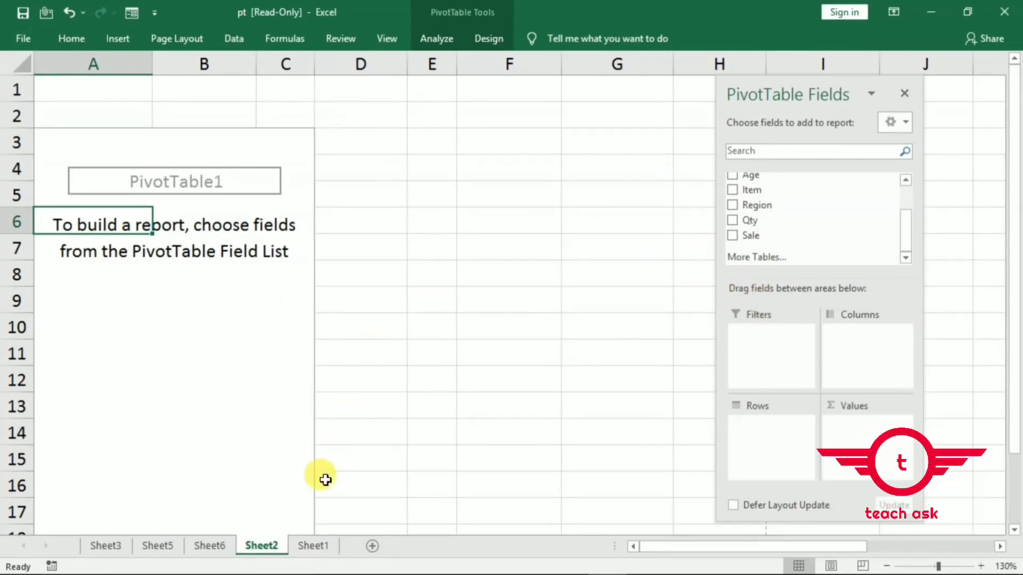
left_click(309, 544)
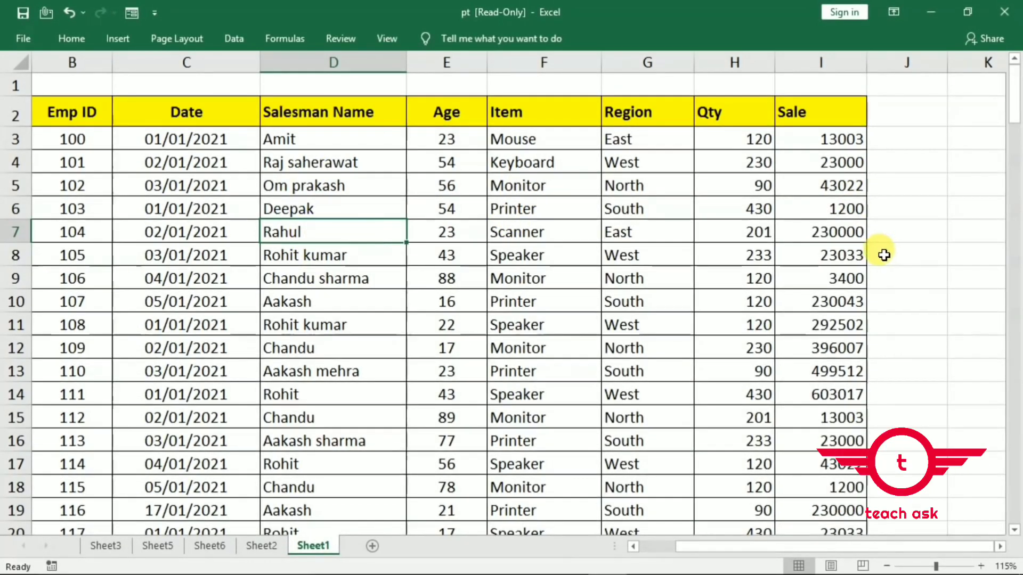
left_click(266, 543)
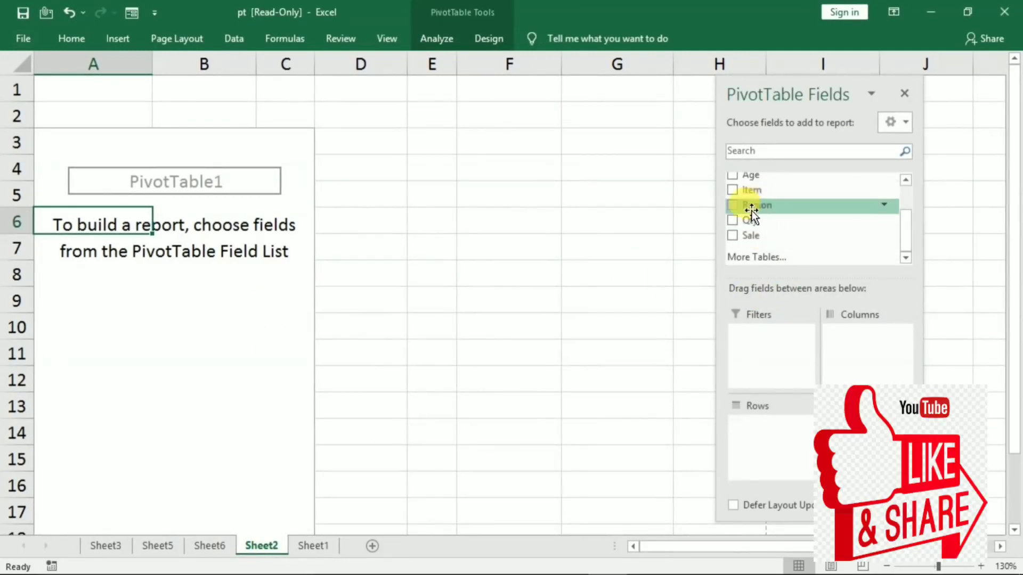
Place Region in Columns, Item then Salesman Name in Rows, and Sum of Sale in Values
left_click_drag(754, 211, 831, 341)
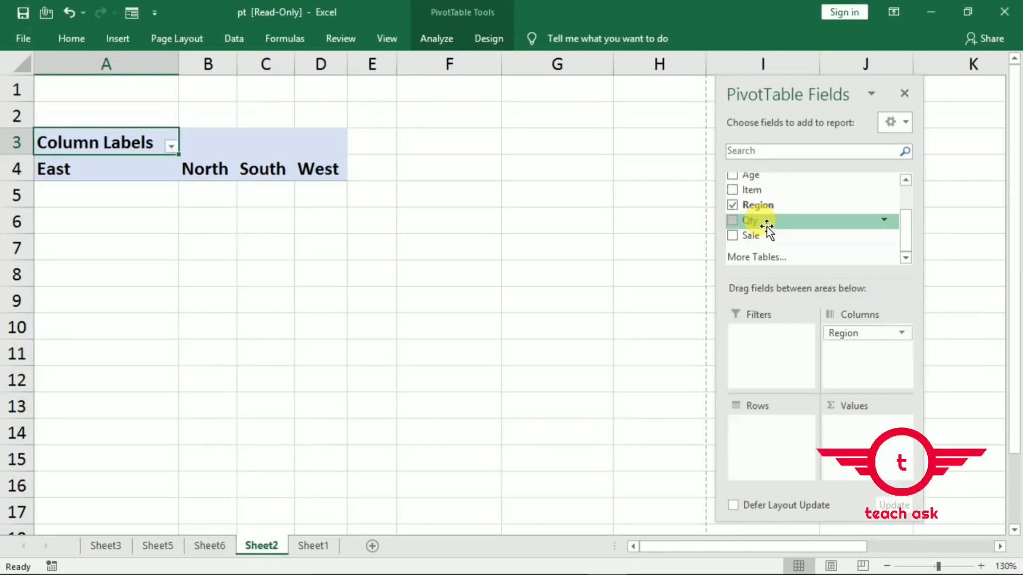
scroll(767, 223, "up", 1)
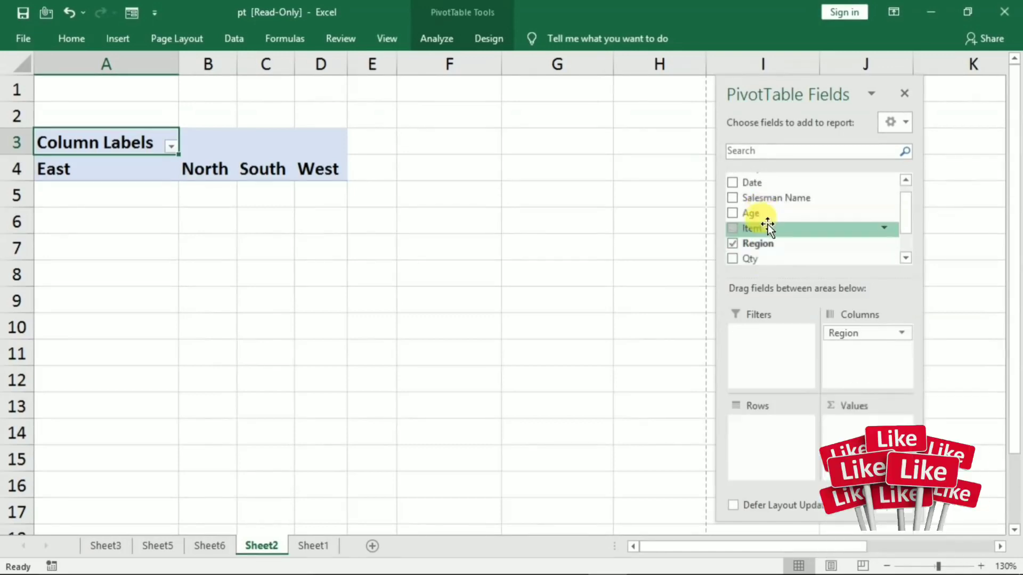
left_click_drag(768, 223, 751, 432)
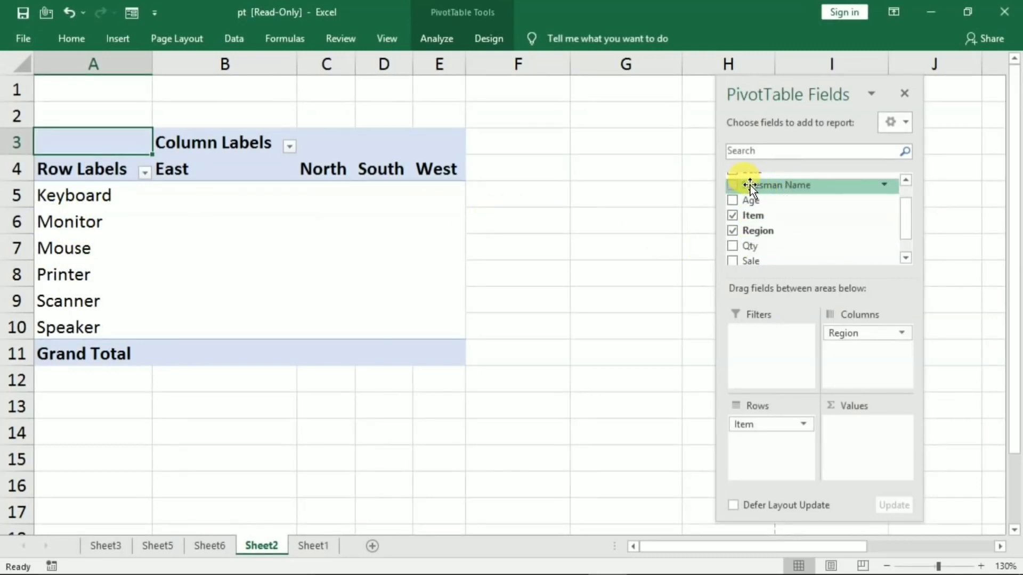
mouse_move(750, 184)
left_mouse_down()
mouse_move(734, 453)
mouse_move(755, 454)
left_mouse_up()
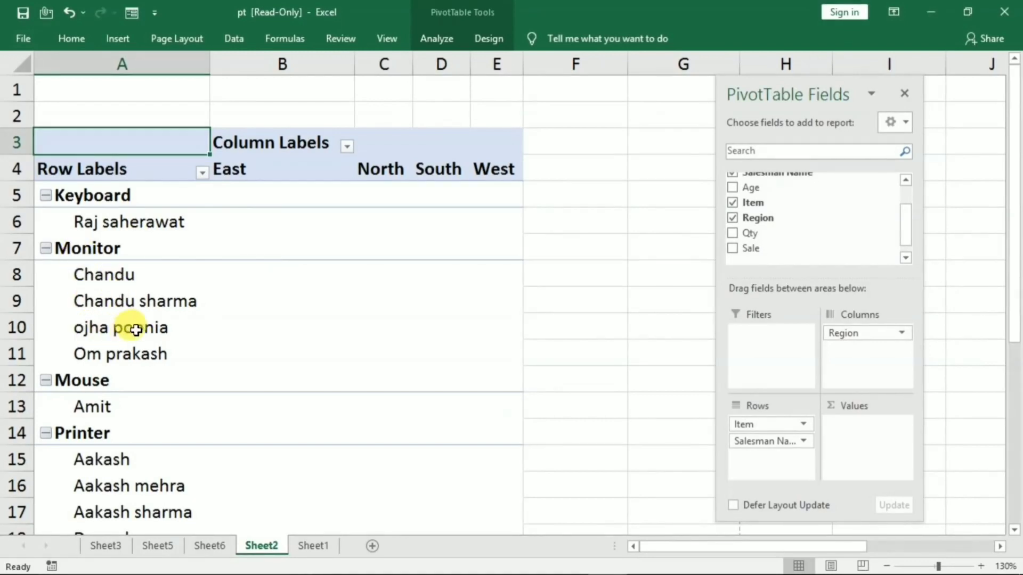
scroll(136, 330, "down", 2)
scroll(344, 352, "up", 1)
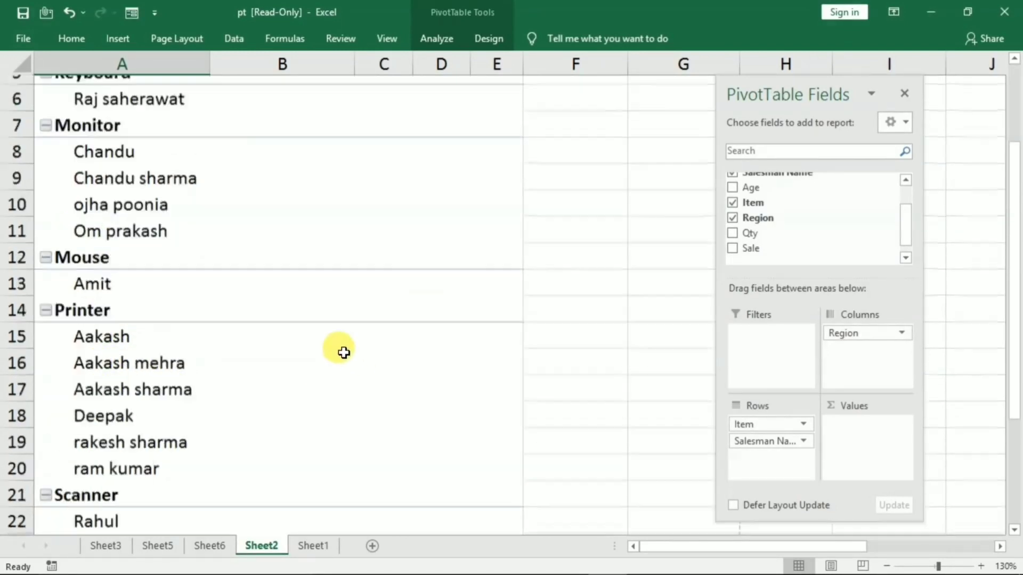
scroll(344, 351, "up", 2)
left_click_drag(763, 249, 857, 443)
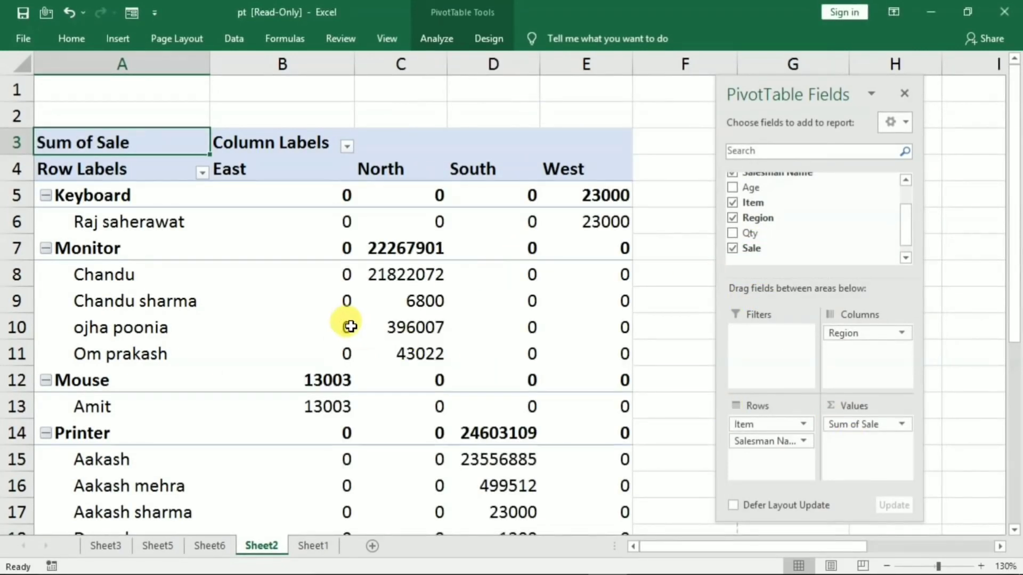
mouse_move(320, 352)
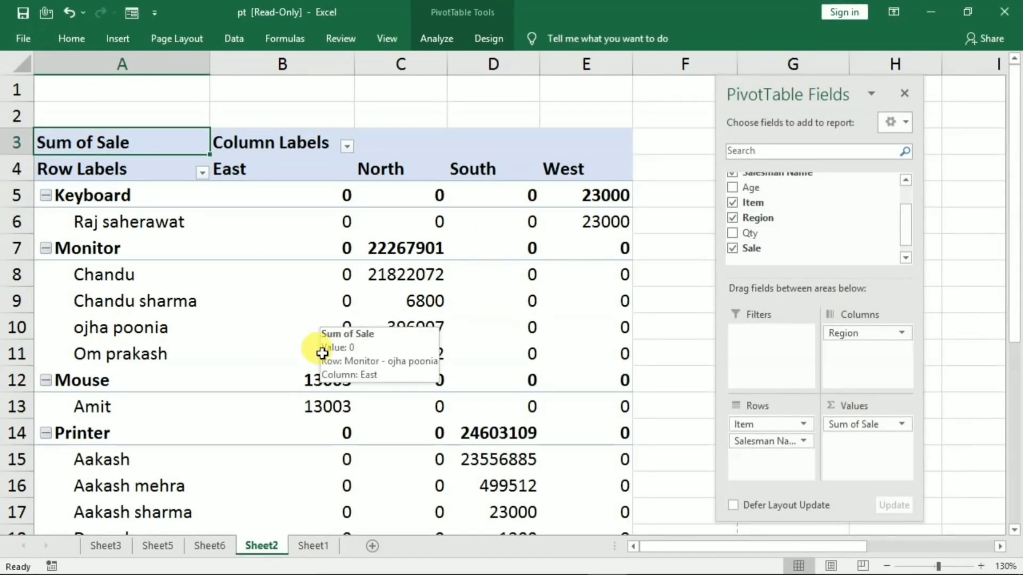
scroll(187, 406, "down", 2)
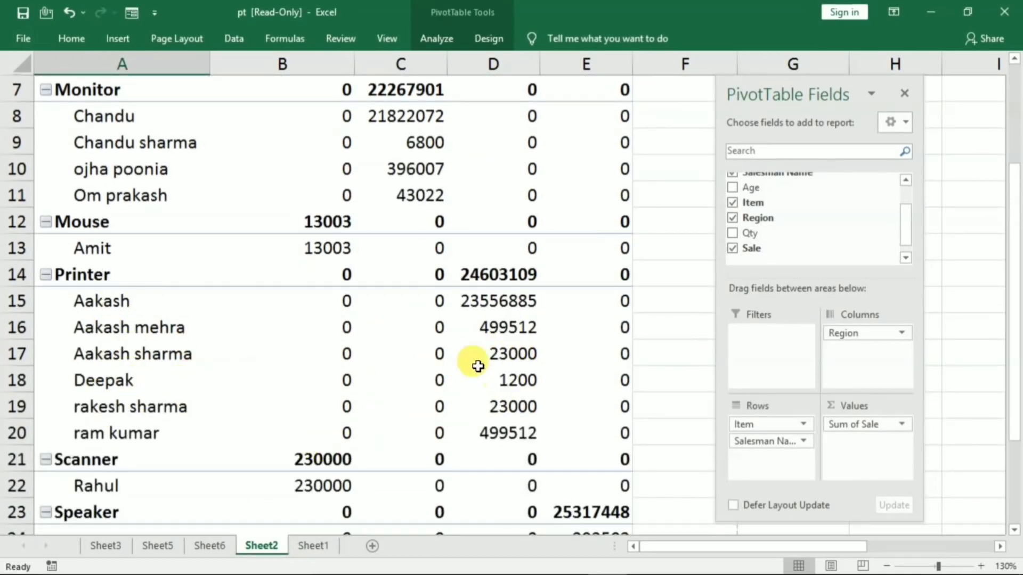
scroll(392, 331, "up", 2)
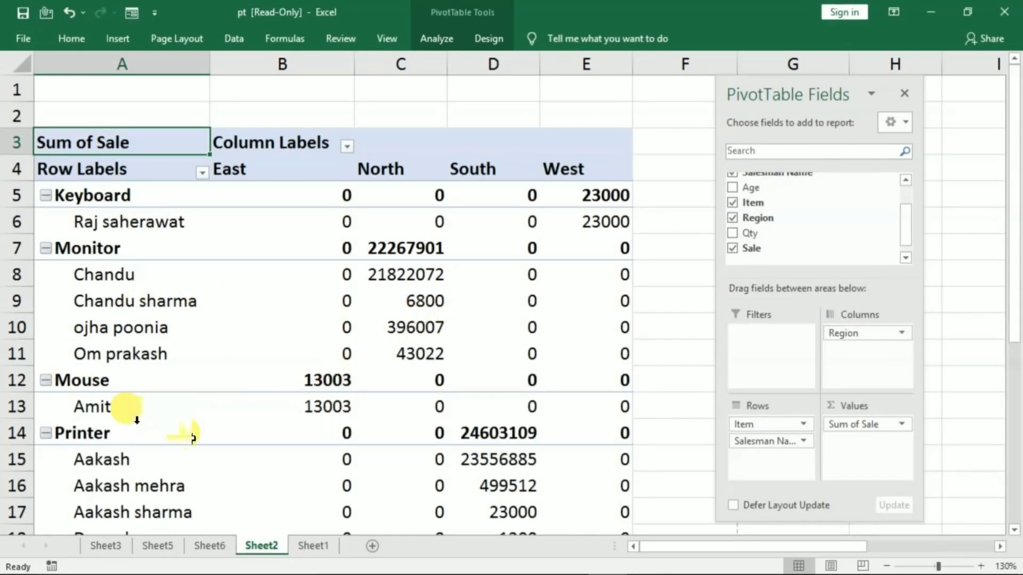
scroll(357, 444, "down", 2)
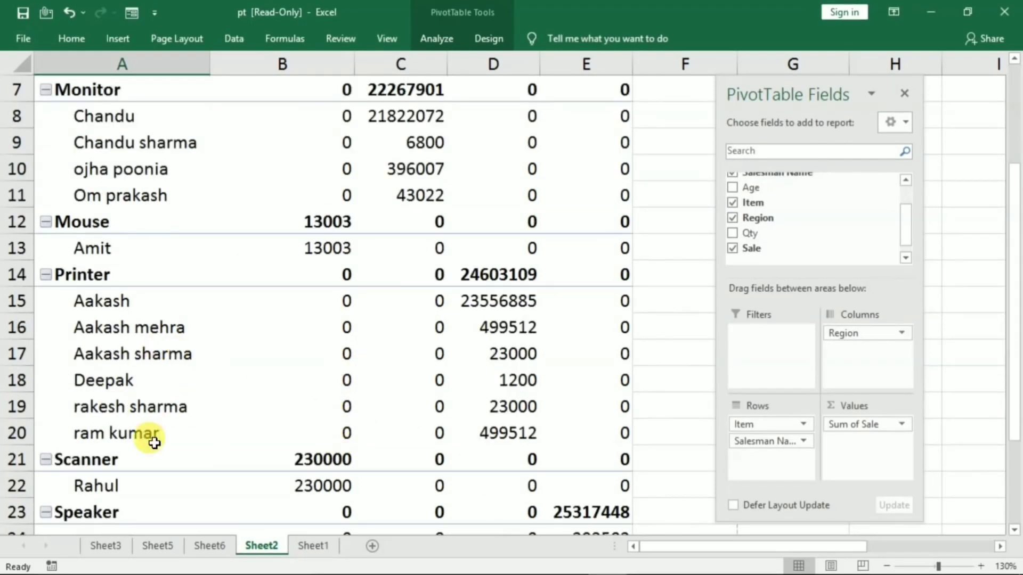
scroll(290, 413, "up", 1)
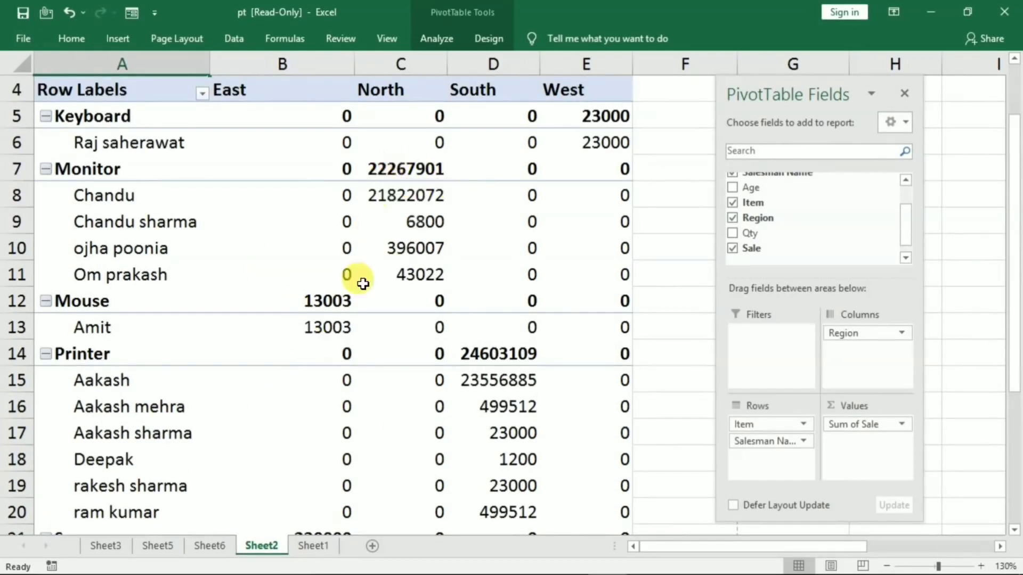
scroll(331, 288, "up", 1)
right_click(200, 237)
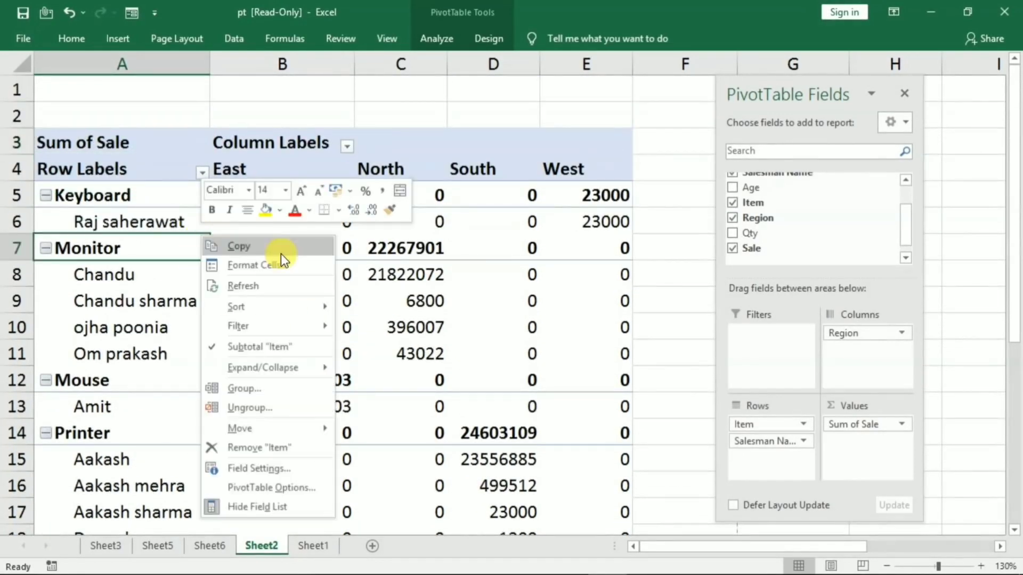
right_click(389, 268)
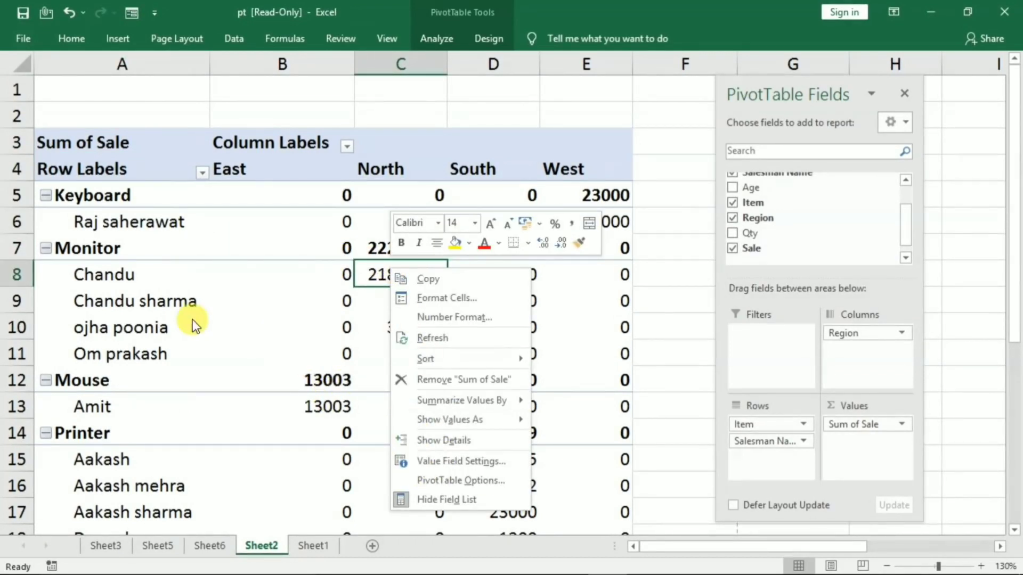
left_click(85, 197)
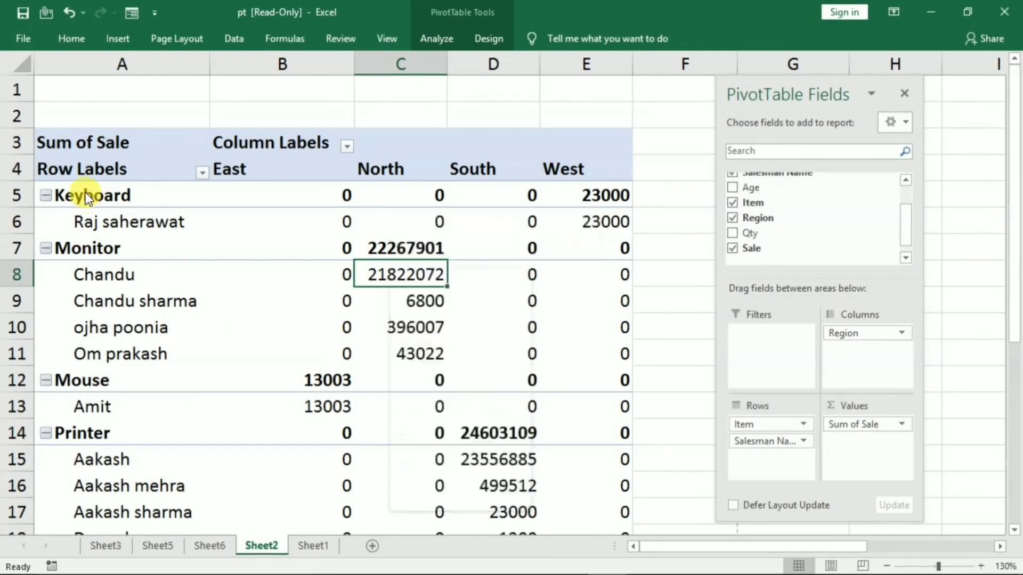
left_click(83, 254)
right_click(92, 251)
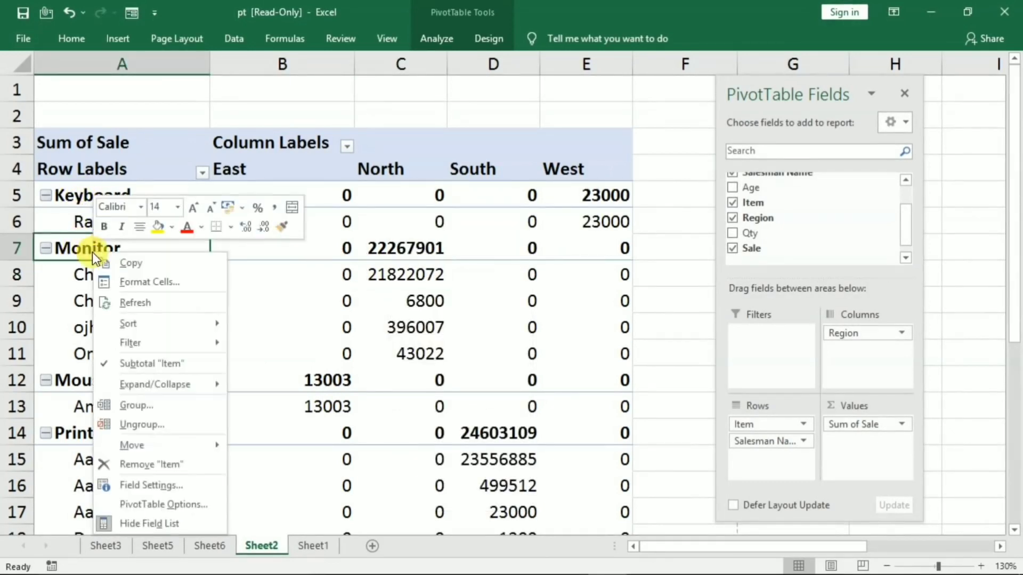
left_click(145, 361)
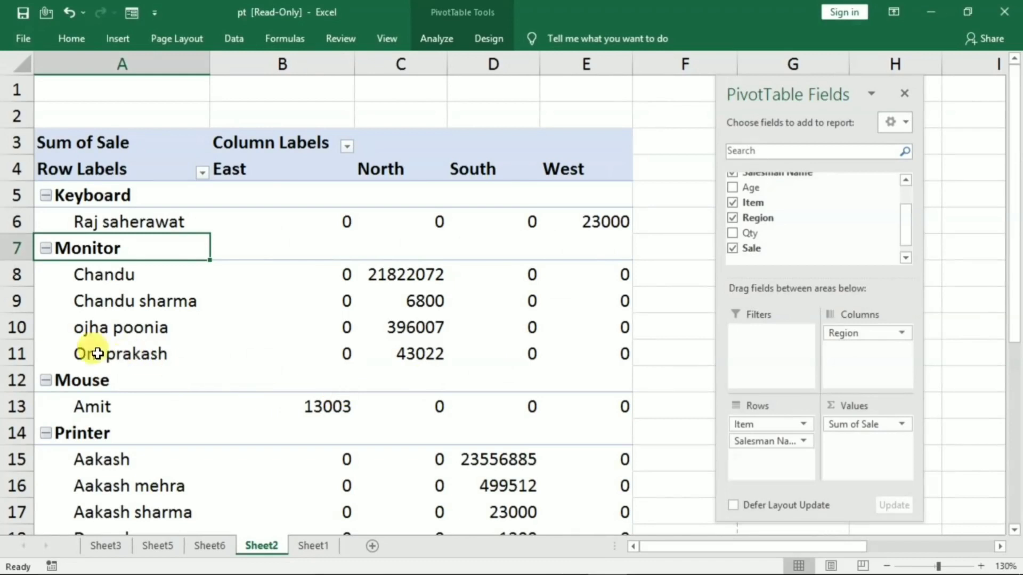
right_click(114, 383)
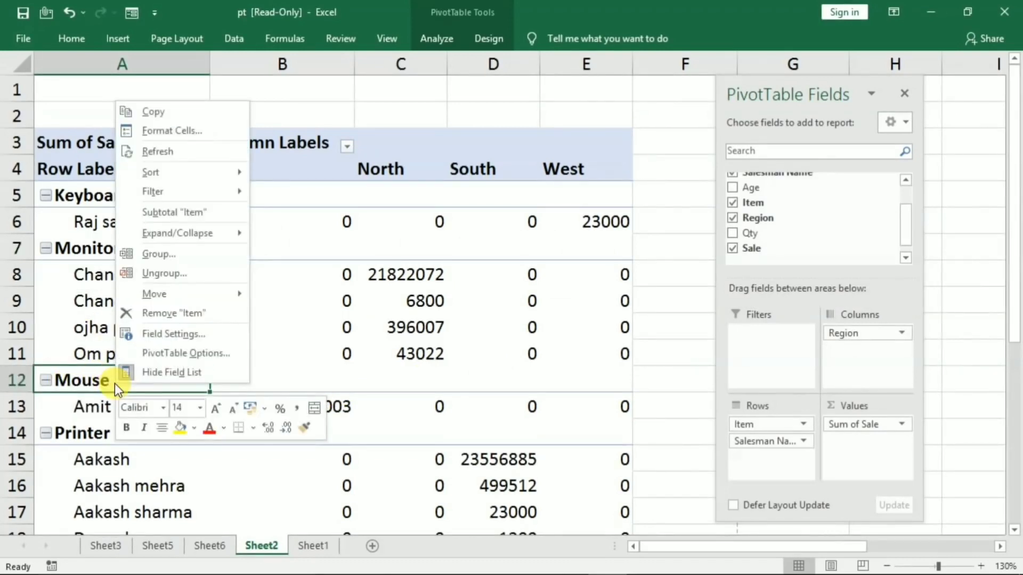
left_click(164, 212)
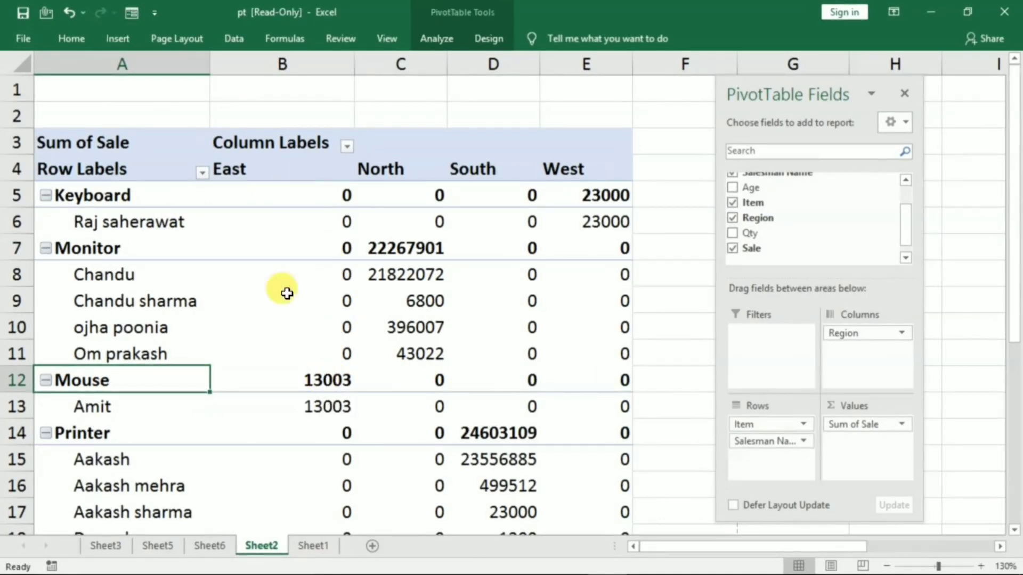
left_click(306, 381)
left_click_drag(400, 382, 609, 382)
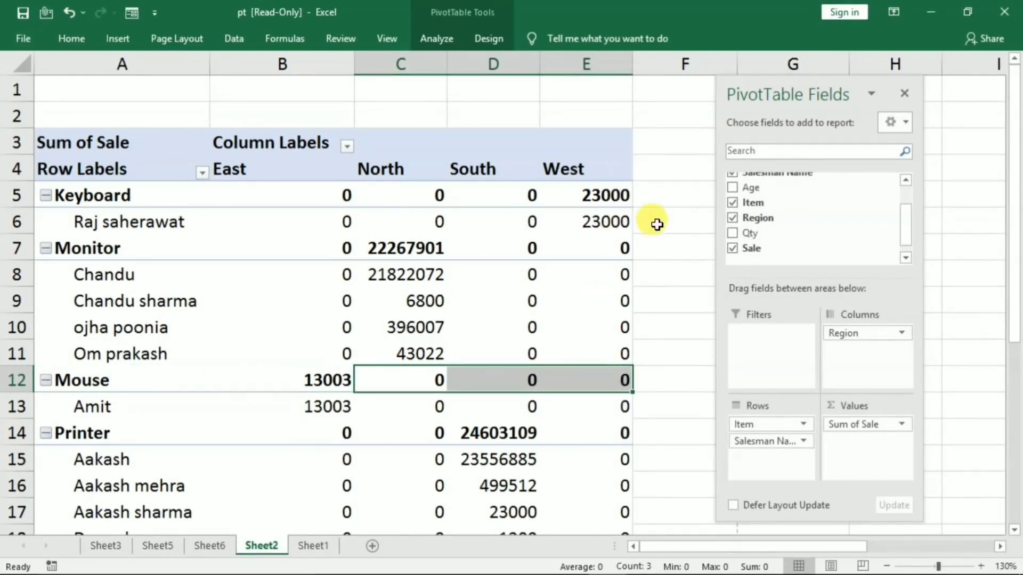
scroll(658, 297, "down", 3)
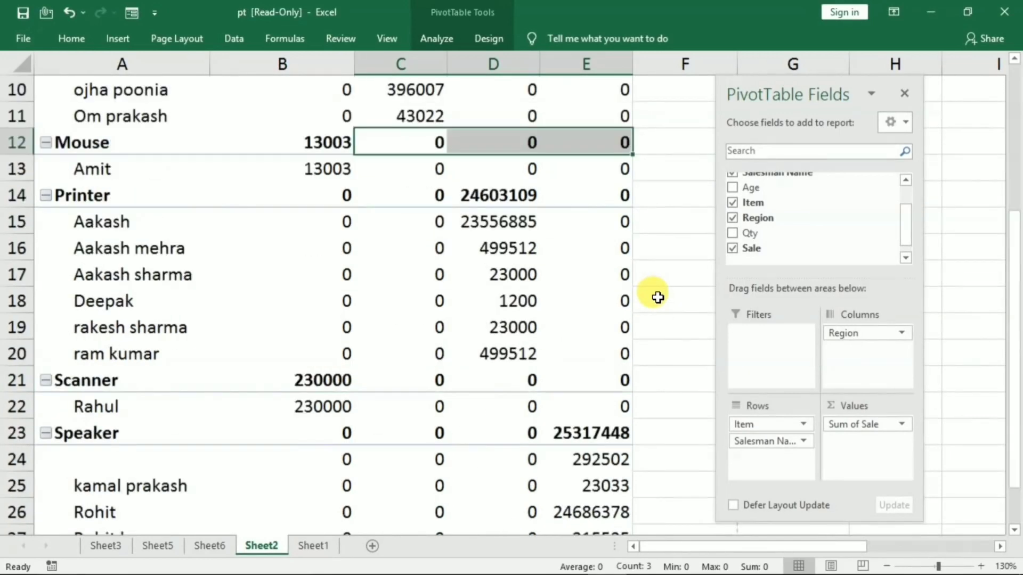
scroll(651, 297, "down", 4)
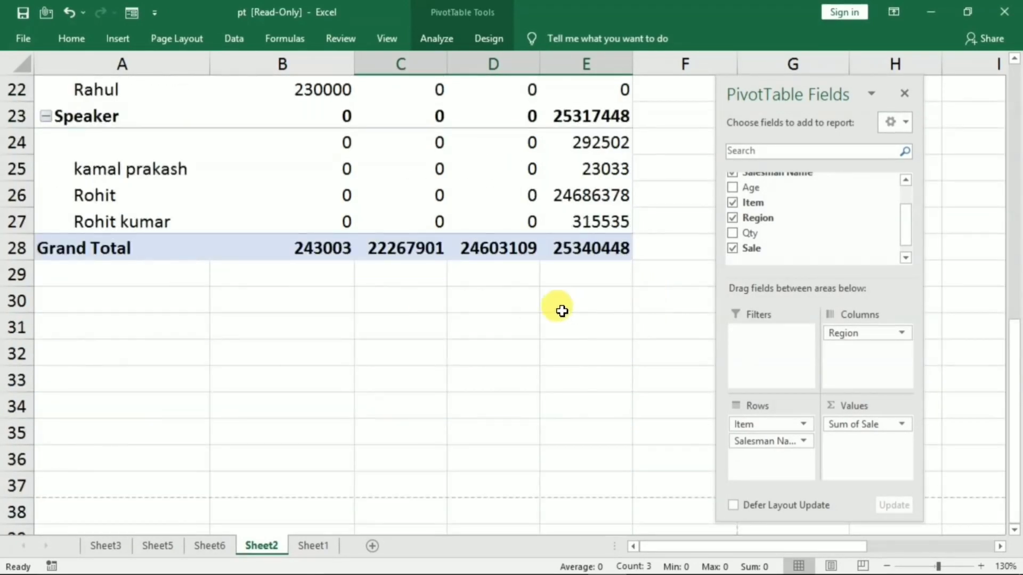
scroll(560, 308, "up", 3)
scroll(398, 361, "down", 2)
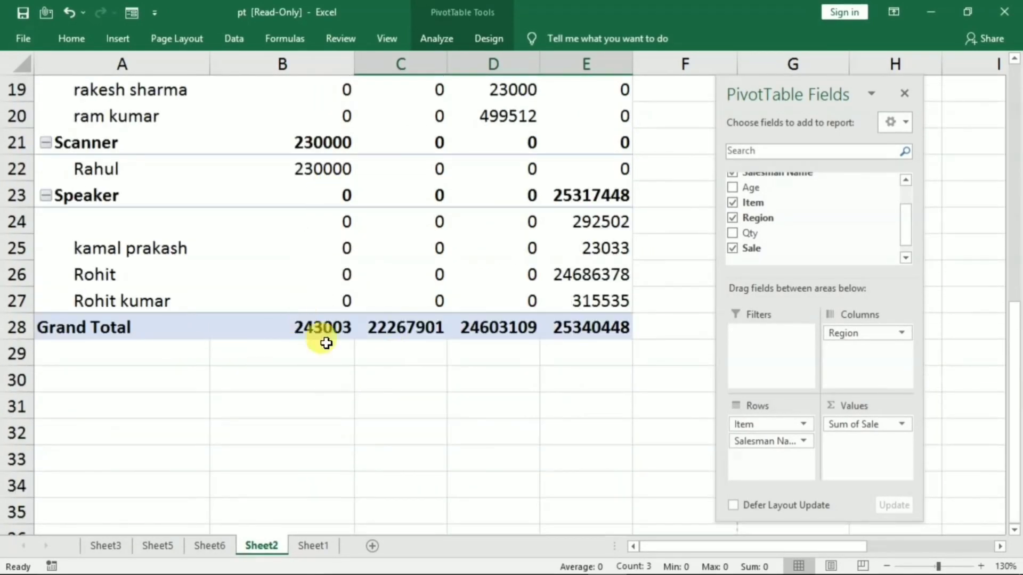
scroll(650, 311, "up", 3)
scroll(658, 293, "up", 3)
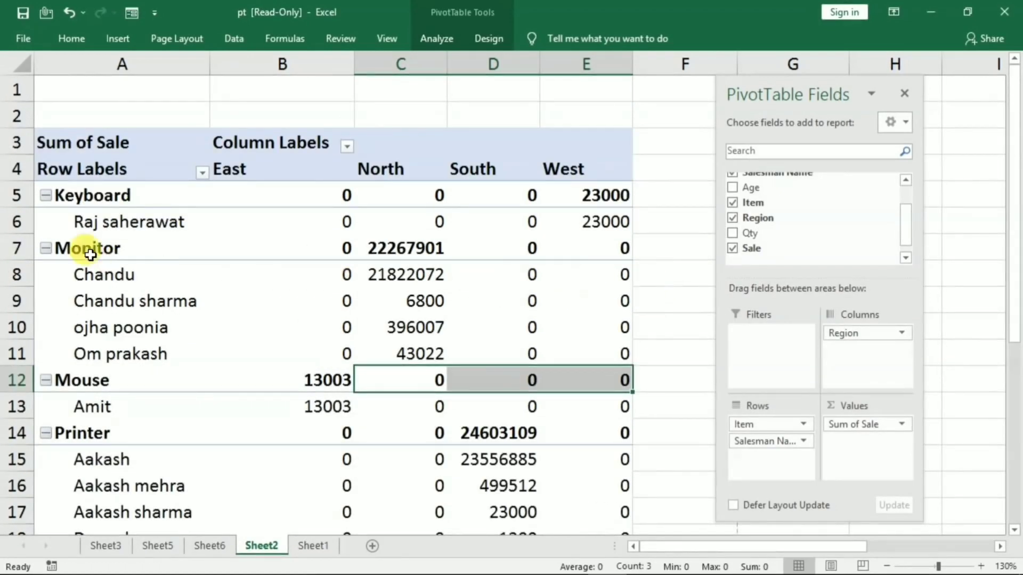
left_click(50, 196)
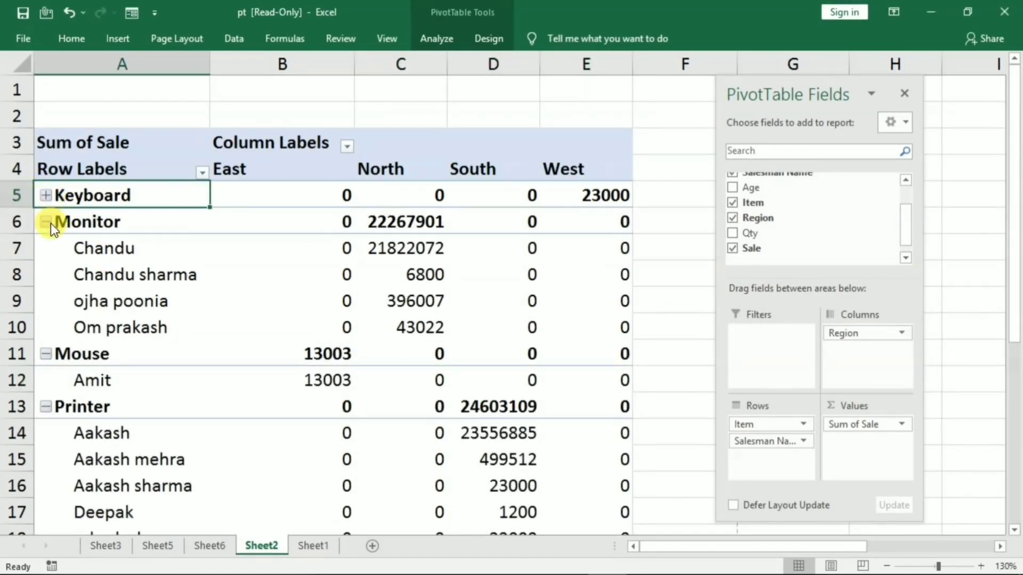
left_click(49, 222)
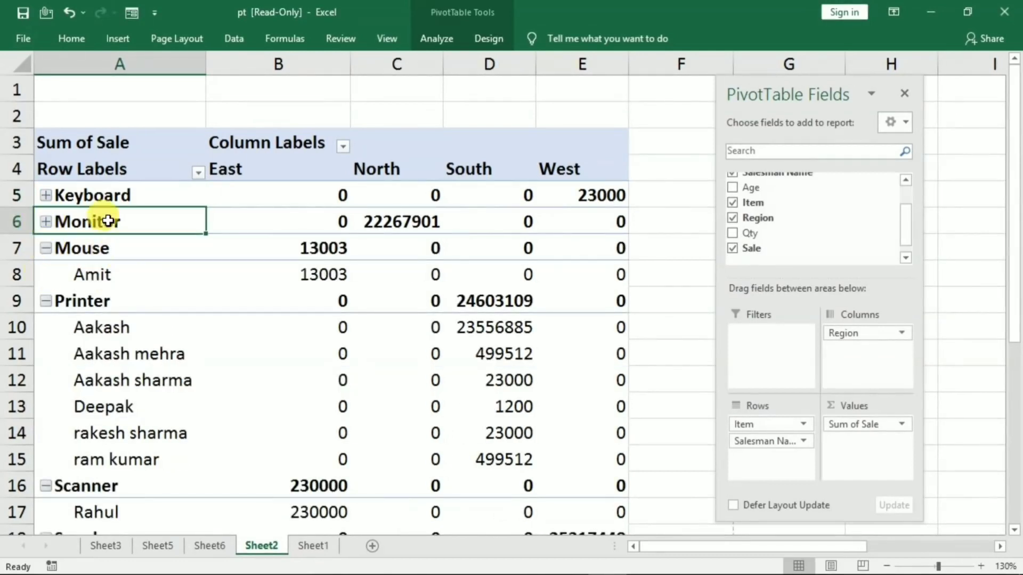
left_click(81, 167)
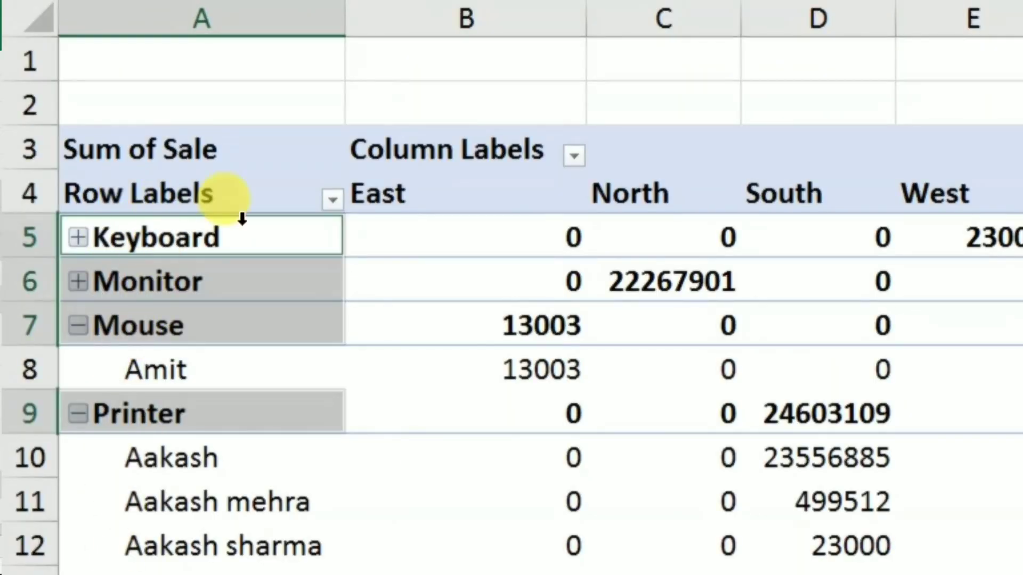
left_click(466, 458)
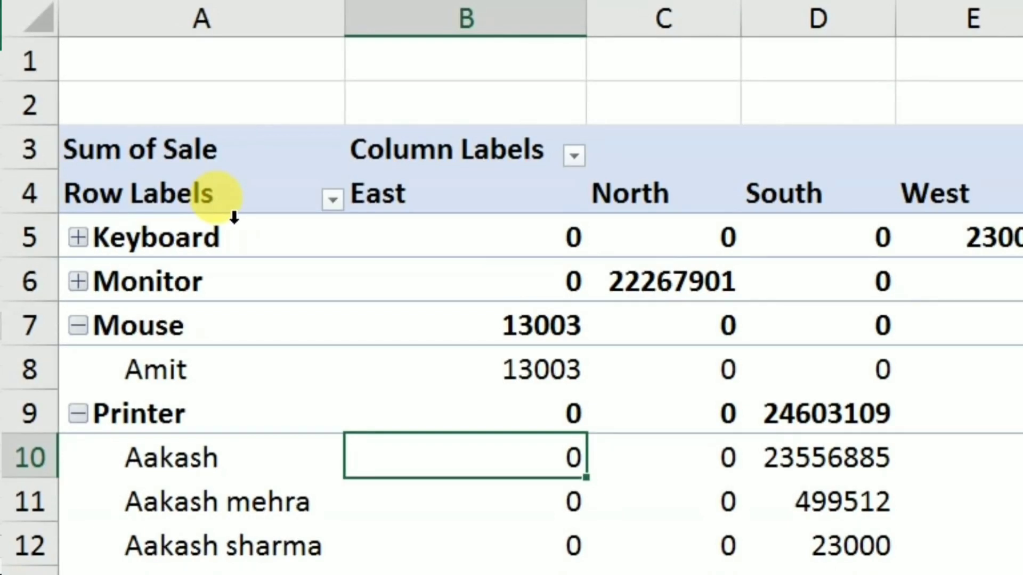
left_click(234, 217)
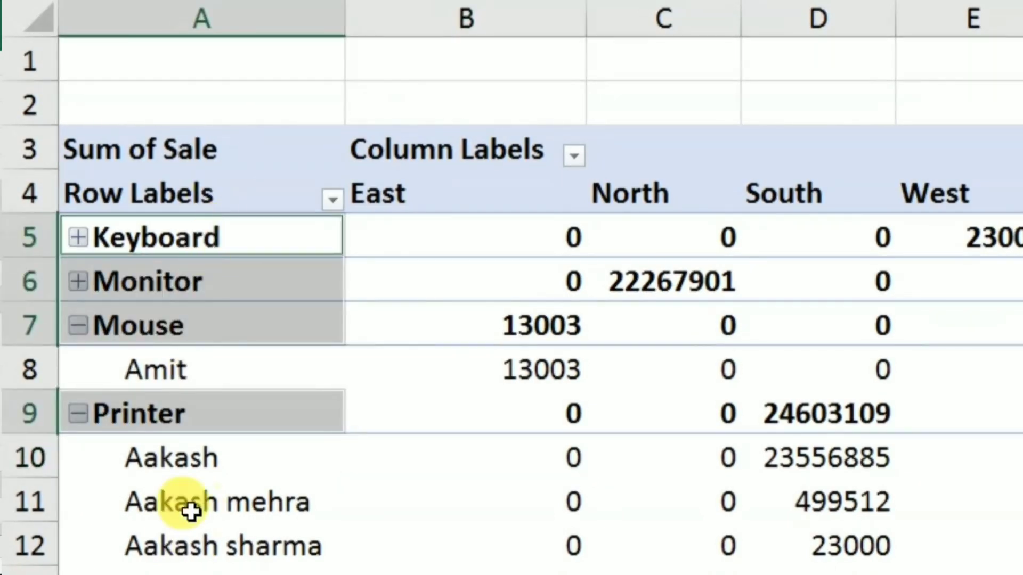
right_click(179, 297)
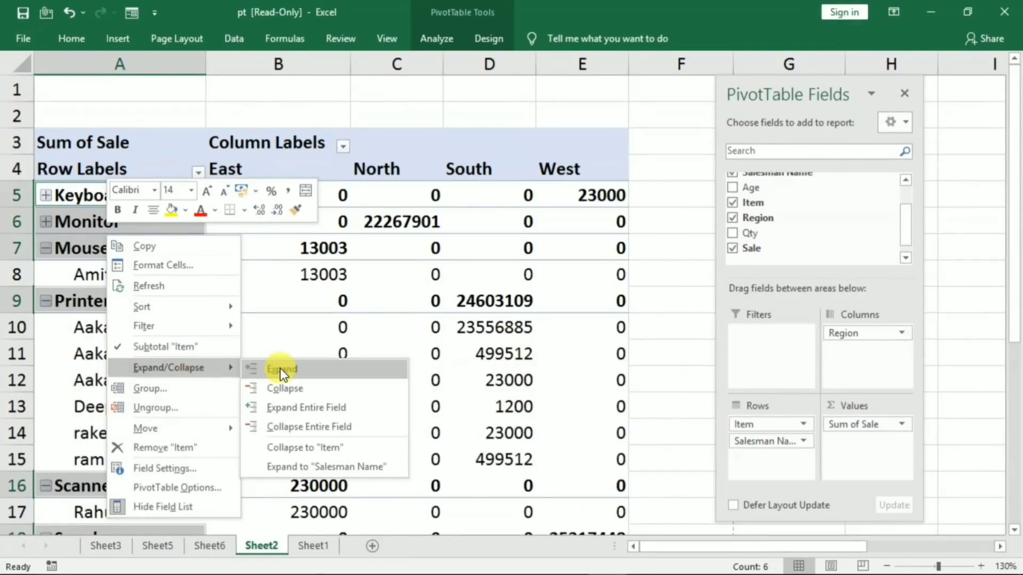
mouse_move(168, 367)
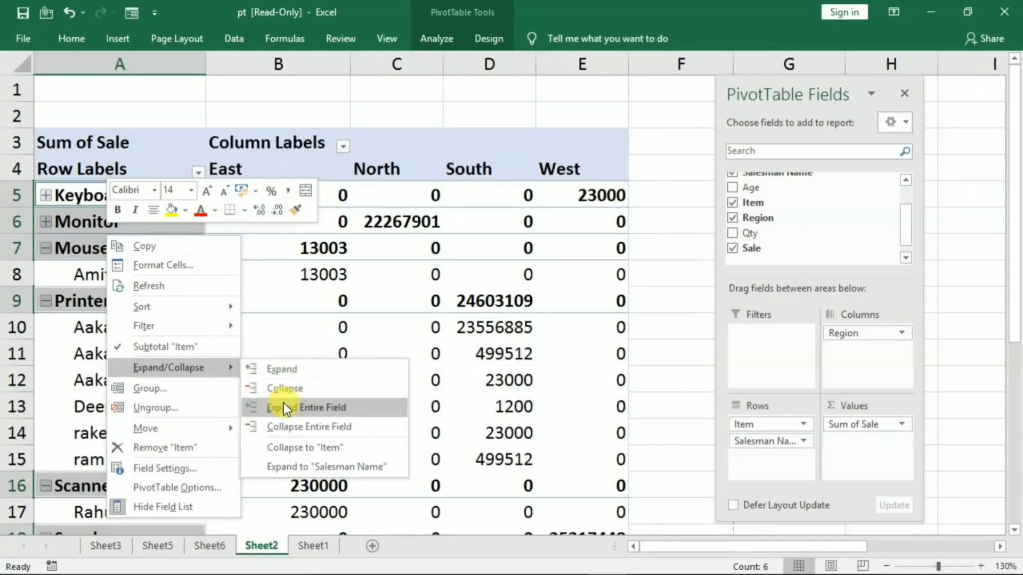
left_click(282, 389)
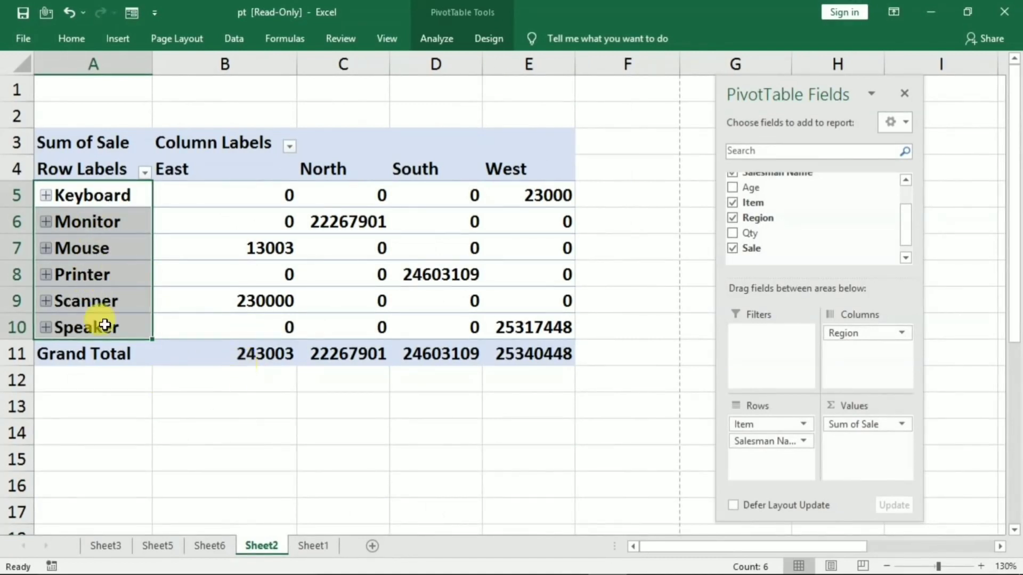
right_click(87, 260)
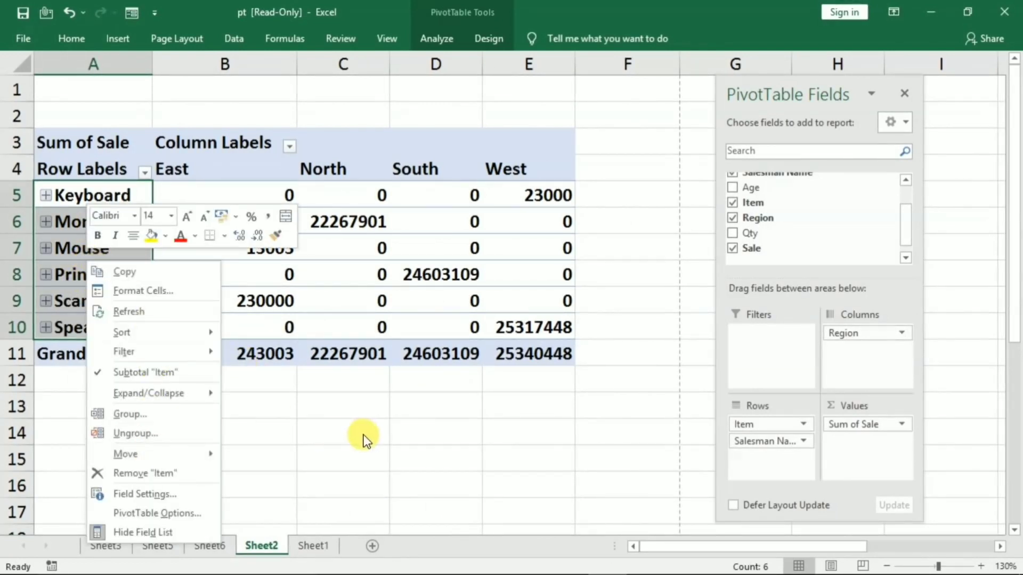
key("Escape")
left_click(357, 466)
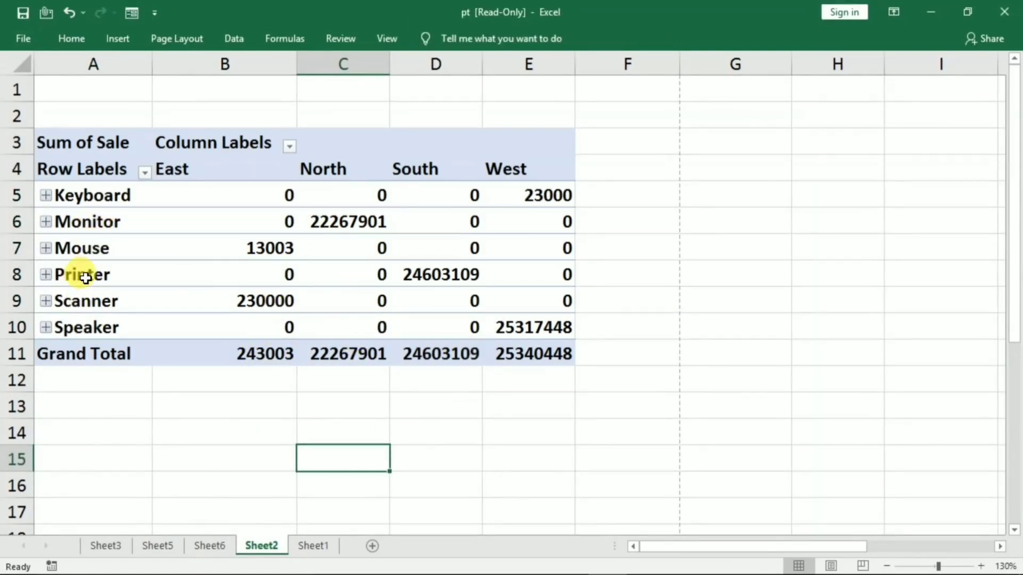
Expand Printer to list its six salesmen by region, then inspect their East and North values
left_click(46, 275)
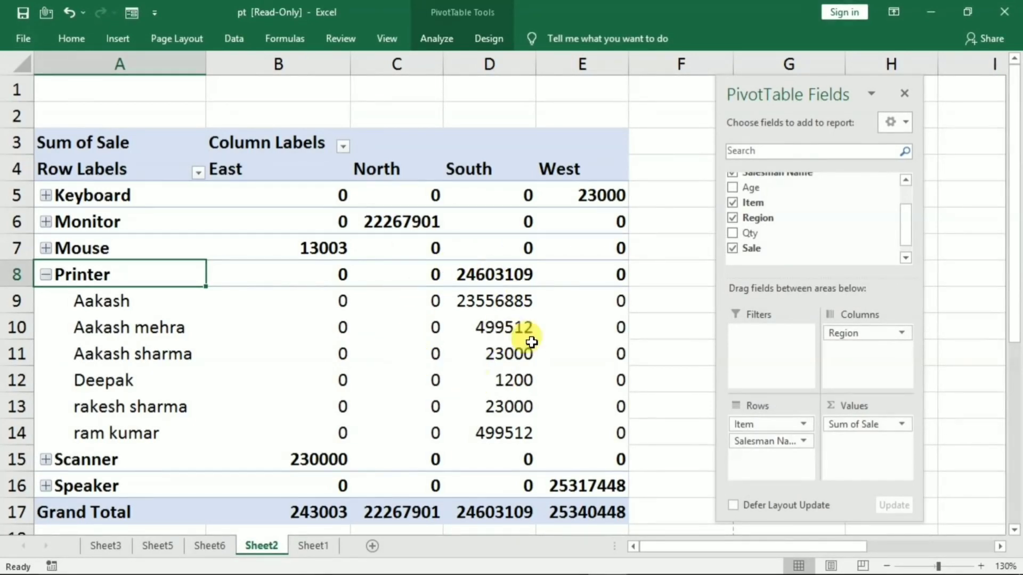
right_click(419, 310)
mouse_move(490, 440)
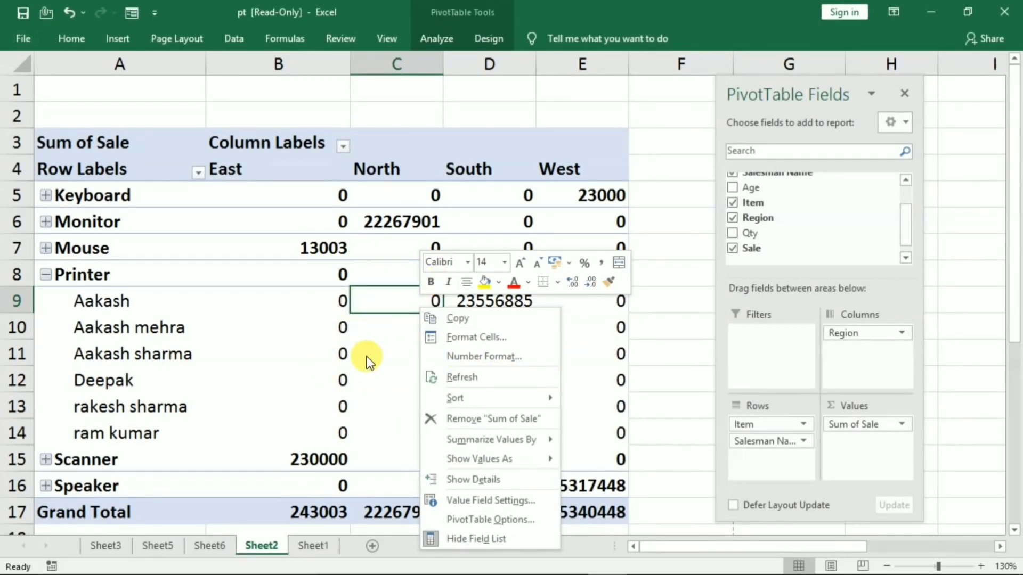
key("Escape")
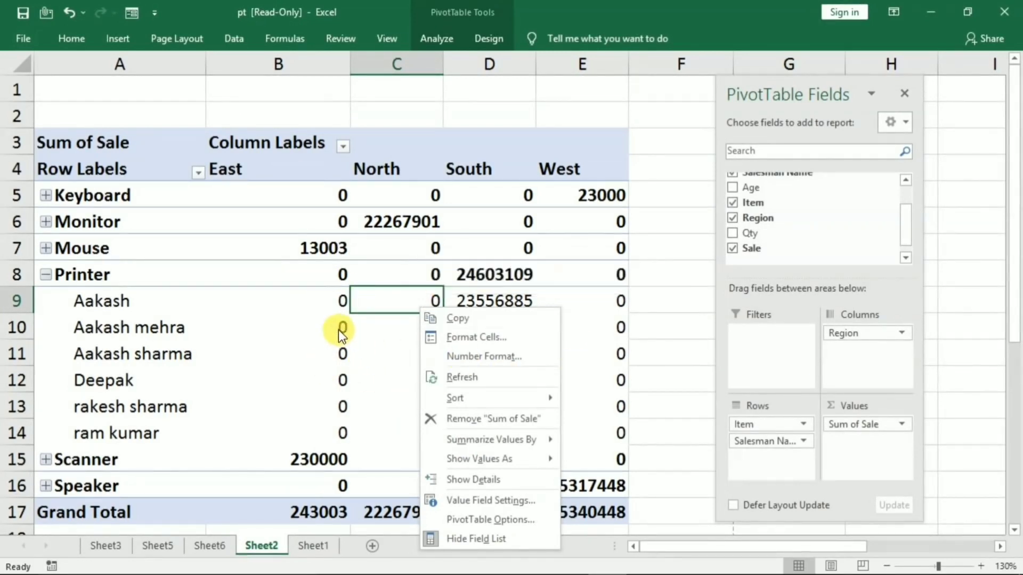
left_click(336, 343)
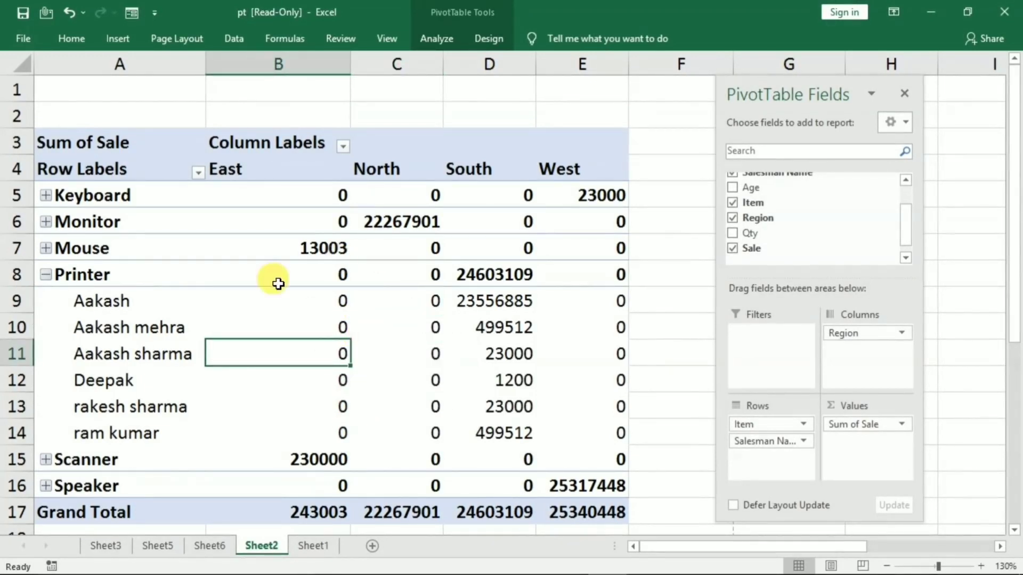
left_click(364, 327)
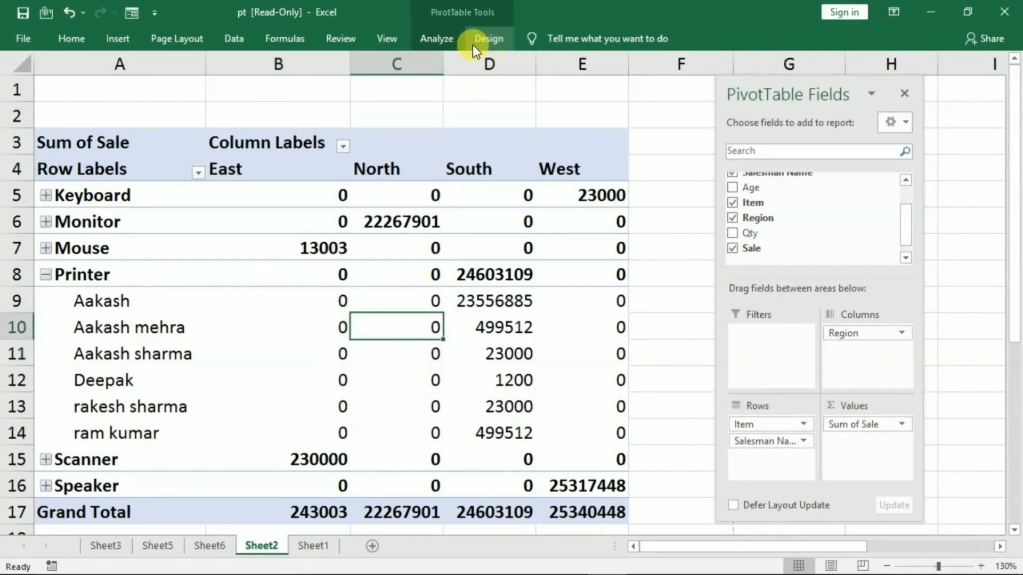
Remove all fields from PivotTable1 with Analyze > Actions > Clear > Clear All
left_click(441, 39)
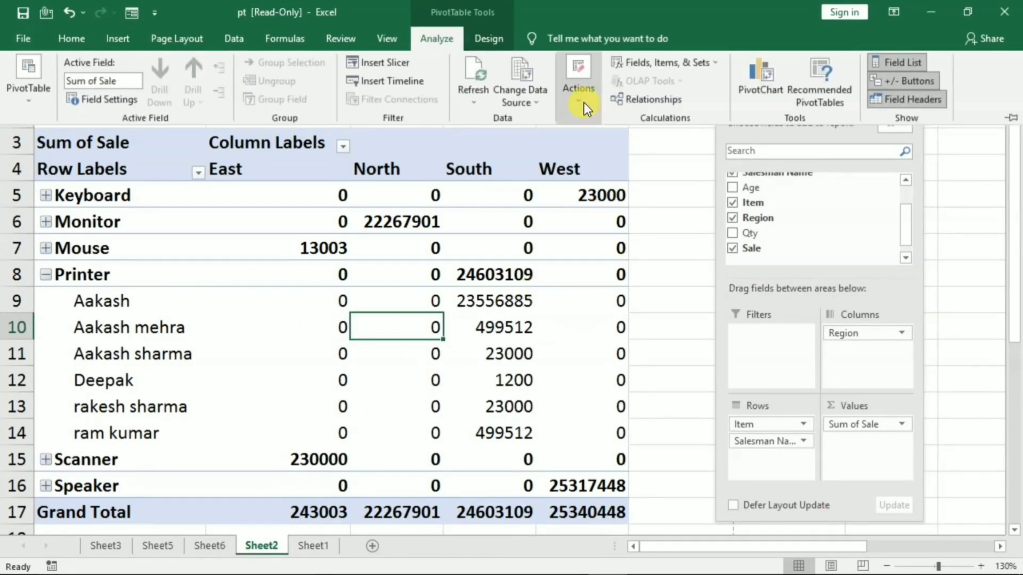
left_click(584, 102)
left_click(577, 166)
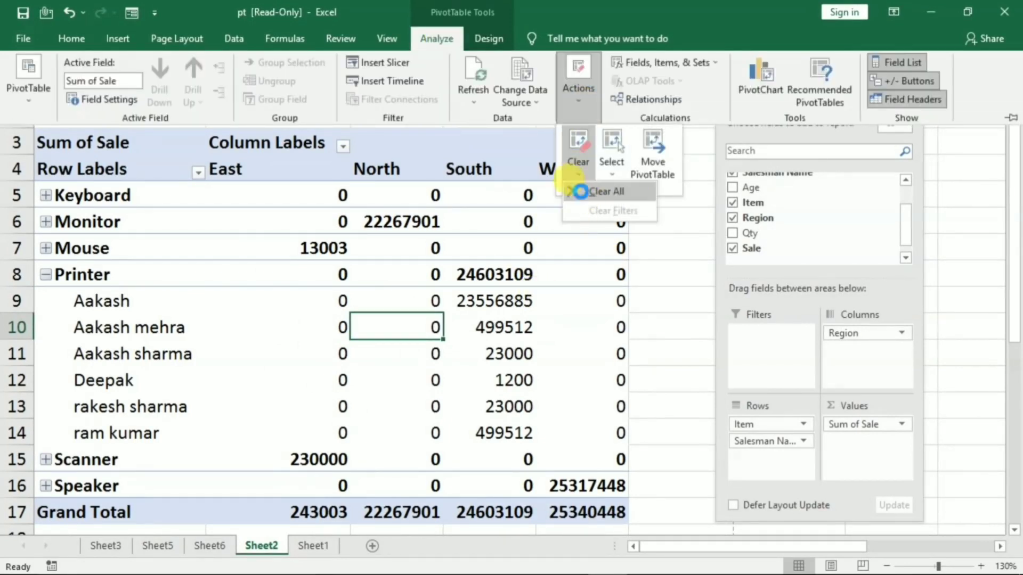
left_click(580, 191)
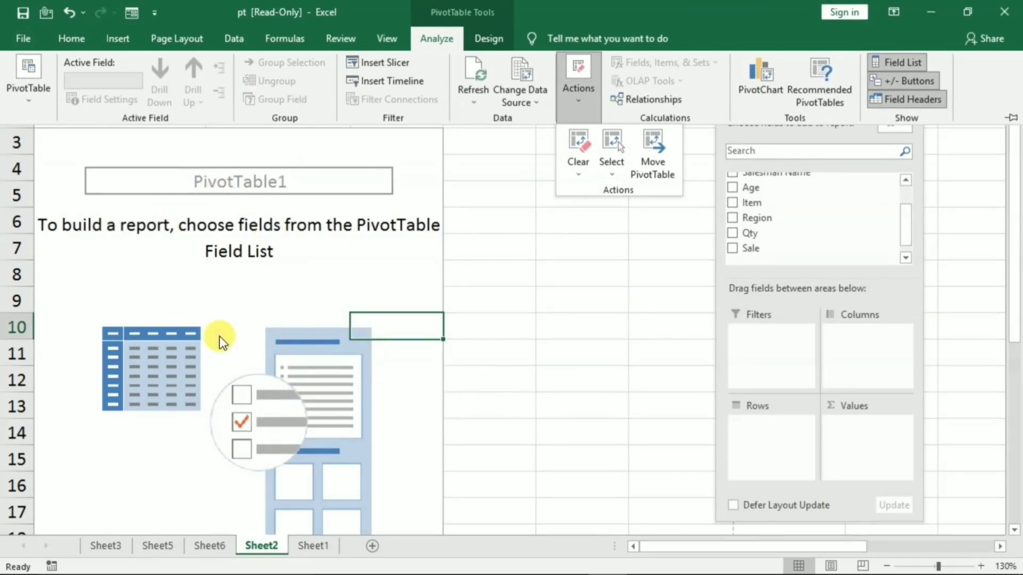
scroll(228, 341, "down", 1)
scroll(234, 340, "down", 1)
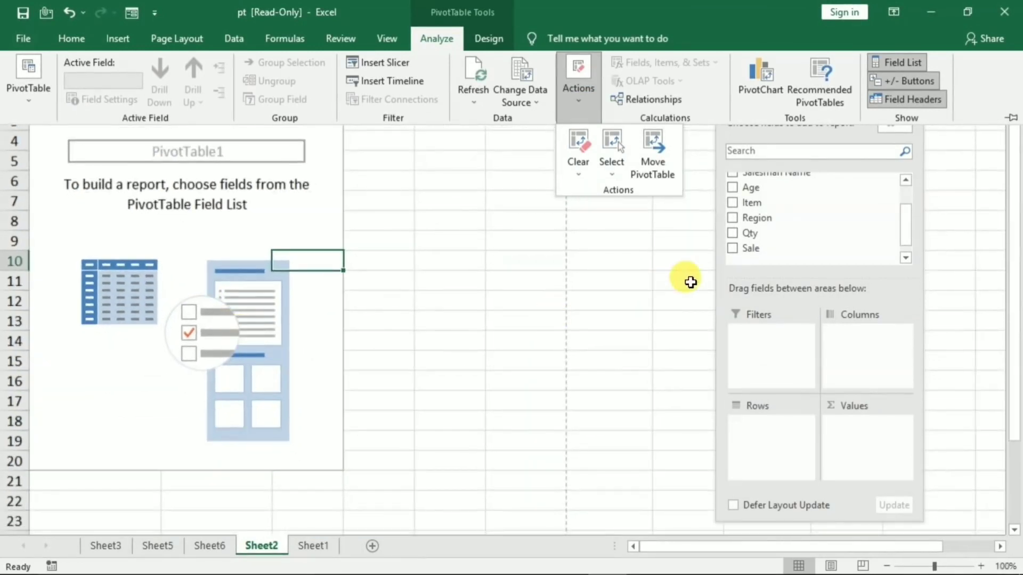
mouse_move(757, 217)
left_mouse_down()
mouse_move(423, 251)
mouse_move(184, 228)
left_mouse_up()
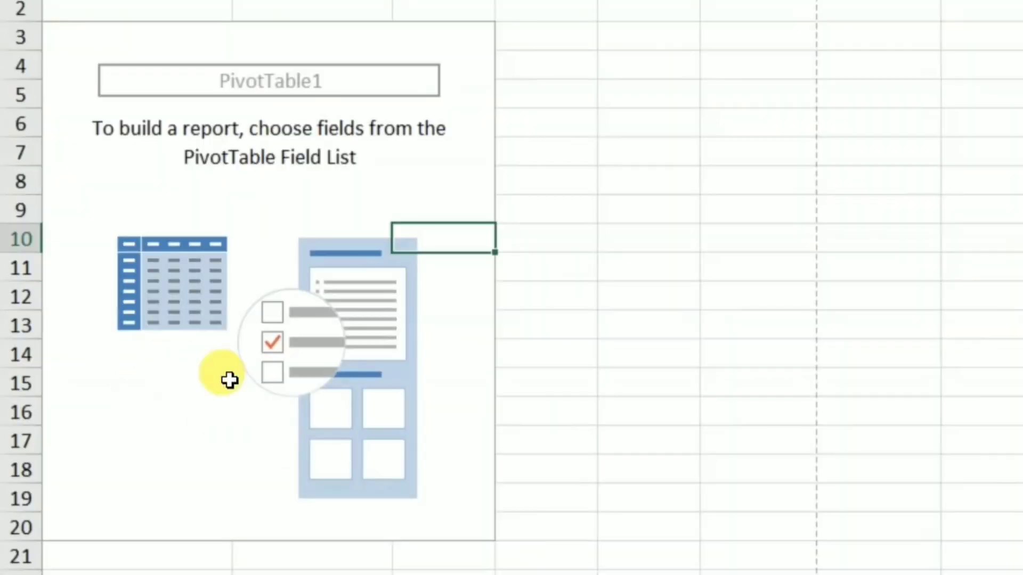
Tick Classic PivotTable layout on the Display page of PivotTable Options
right_click(159, 232)
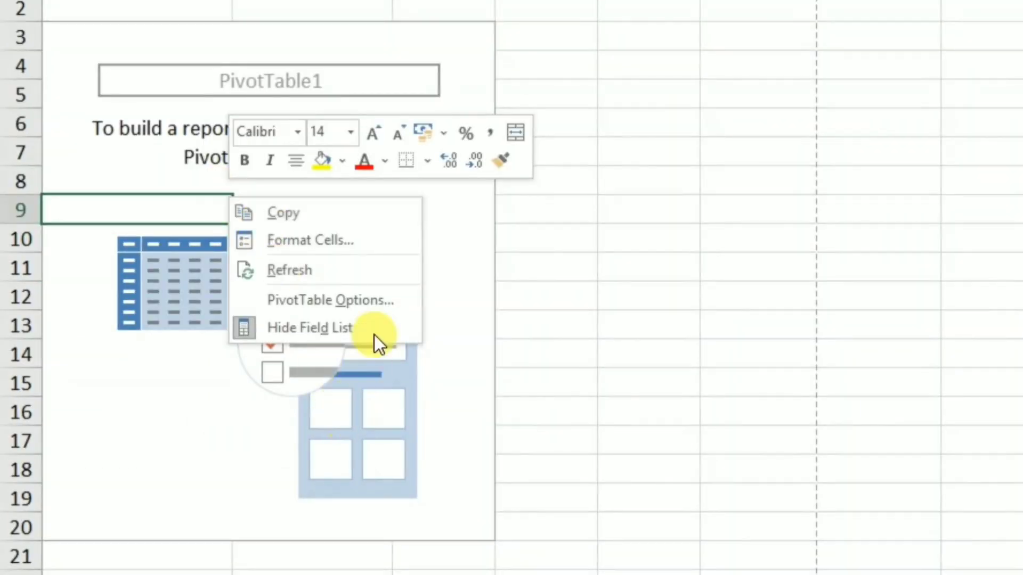
left_click(372, 302)
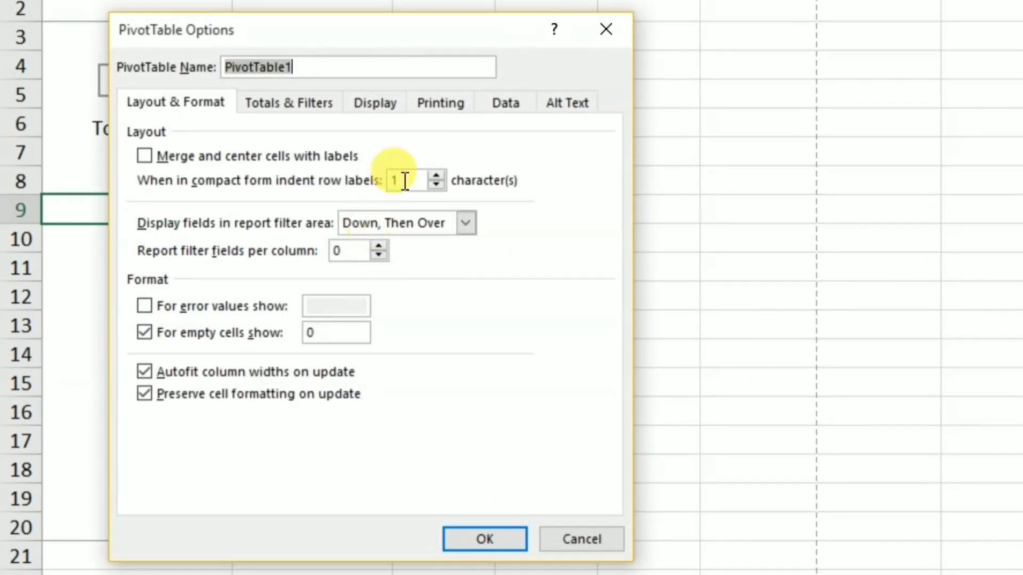
left_click(375, 104)
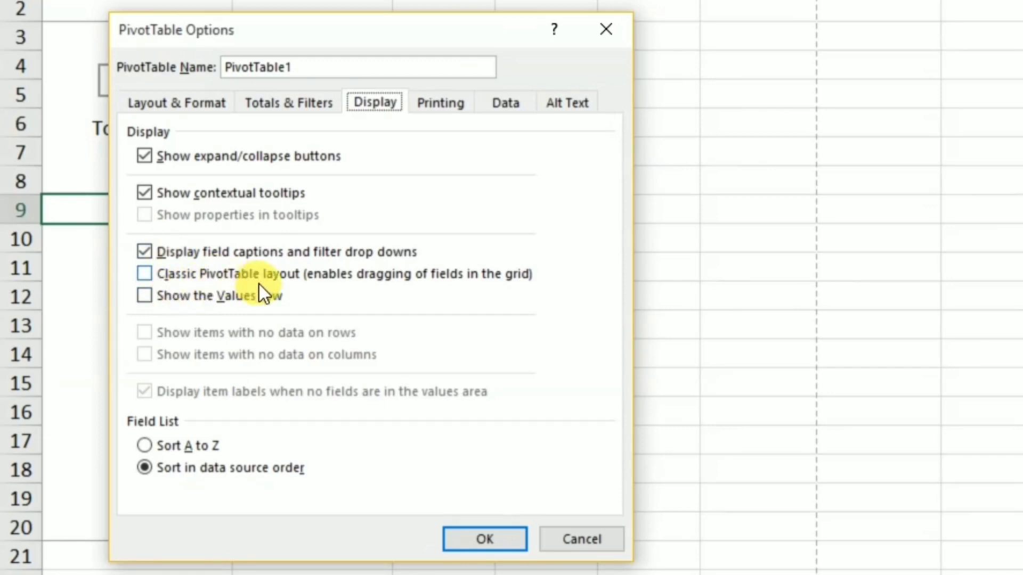
left_click(178, 275)
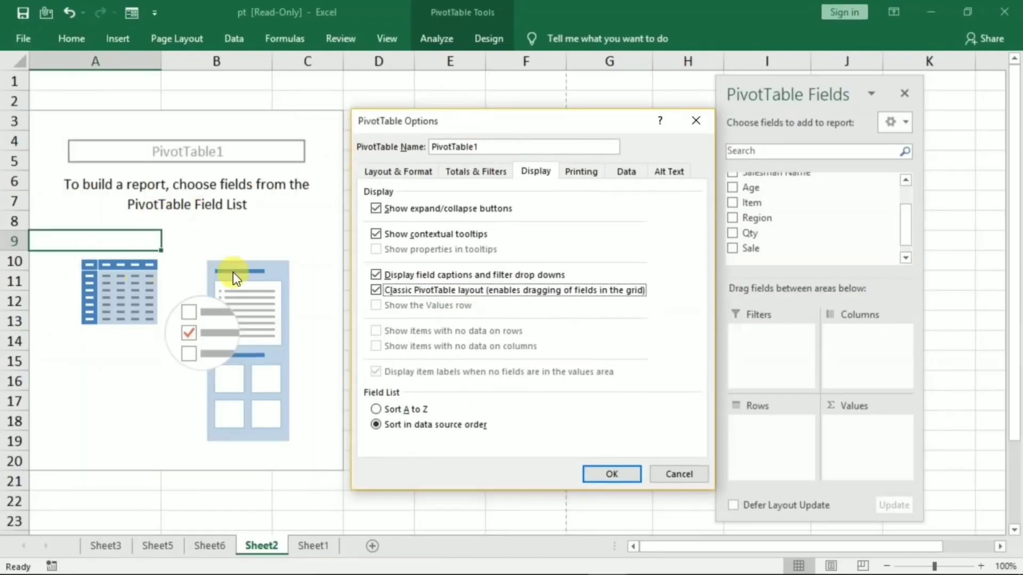
left_click(592, 476)
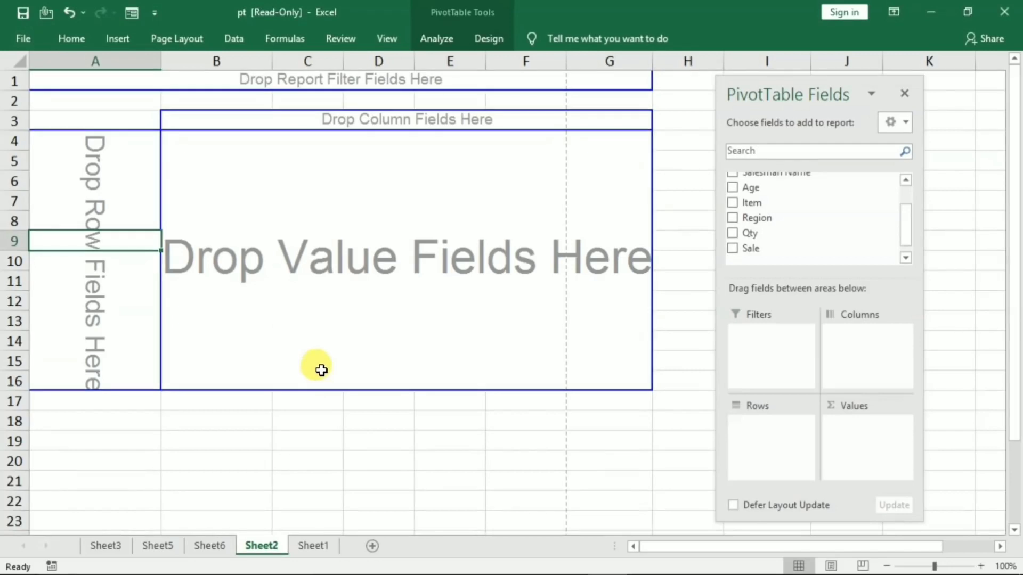
left_click(363, 467)
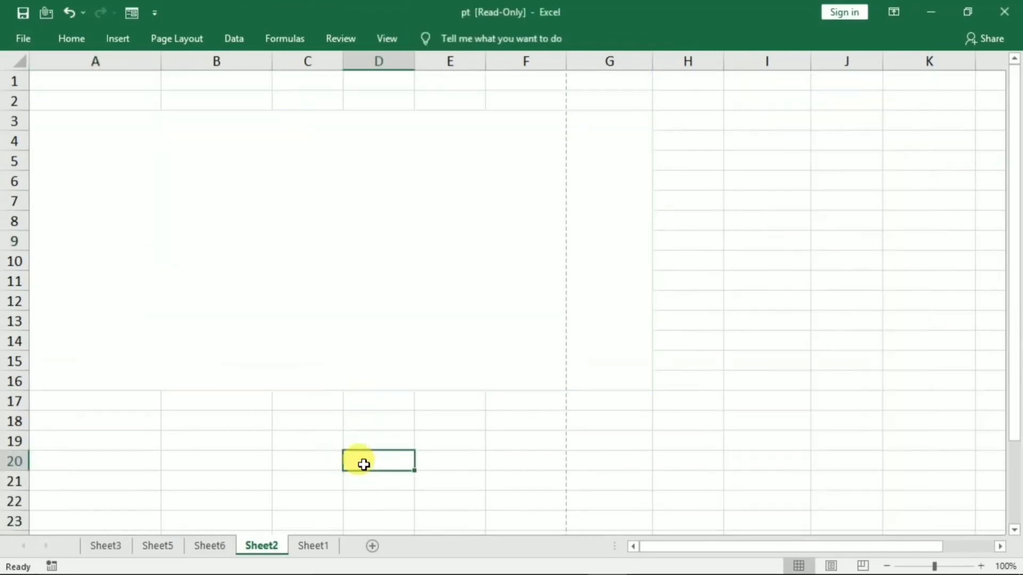
Drag Item to rows, Region to columns and Qty to values, giving Sum of Qty by region
left_click(315, 298)
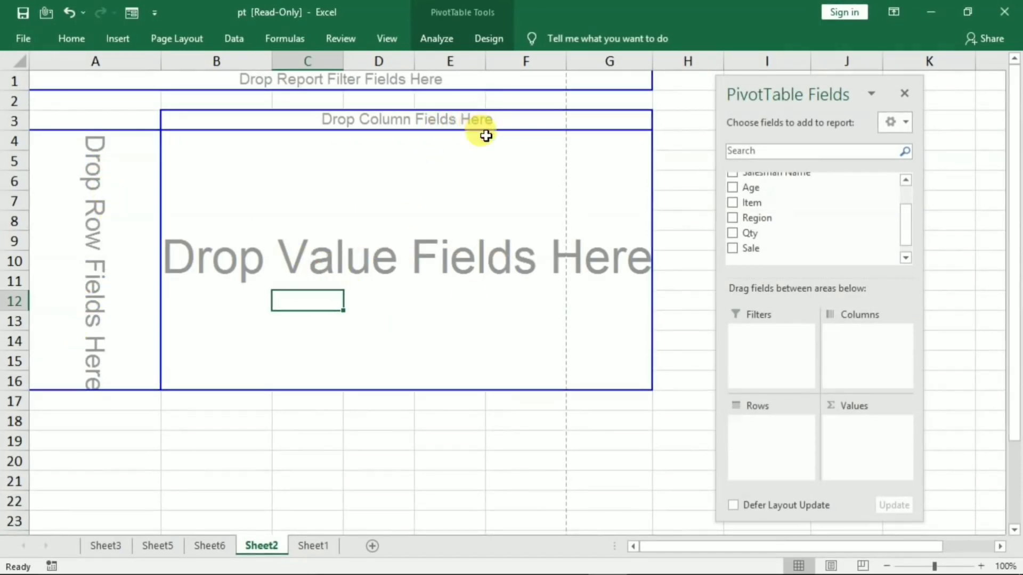
scroll(831, 240, "up", 2)
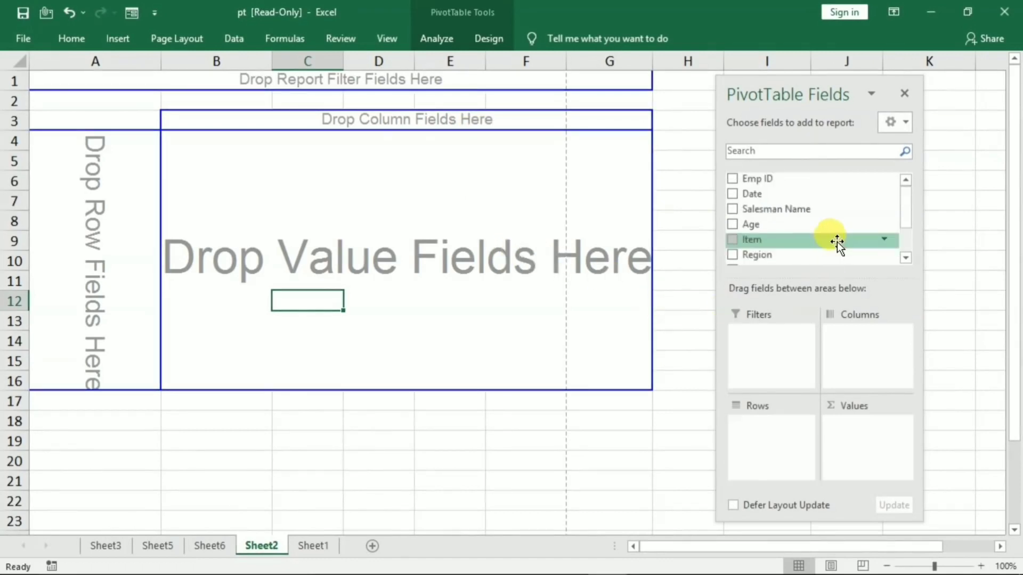
left_click_drag(773, 245, 80, 218)
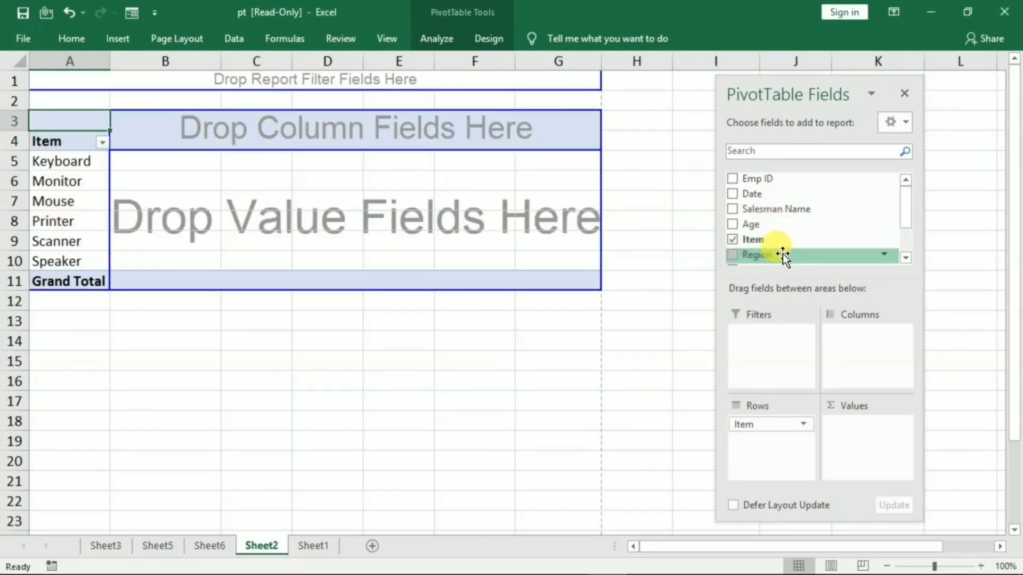
left_click_drag(773, 257, 377, 120)
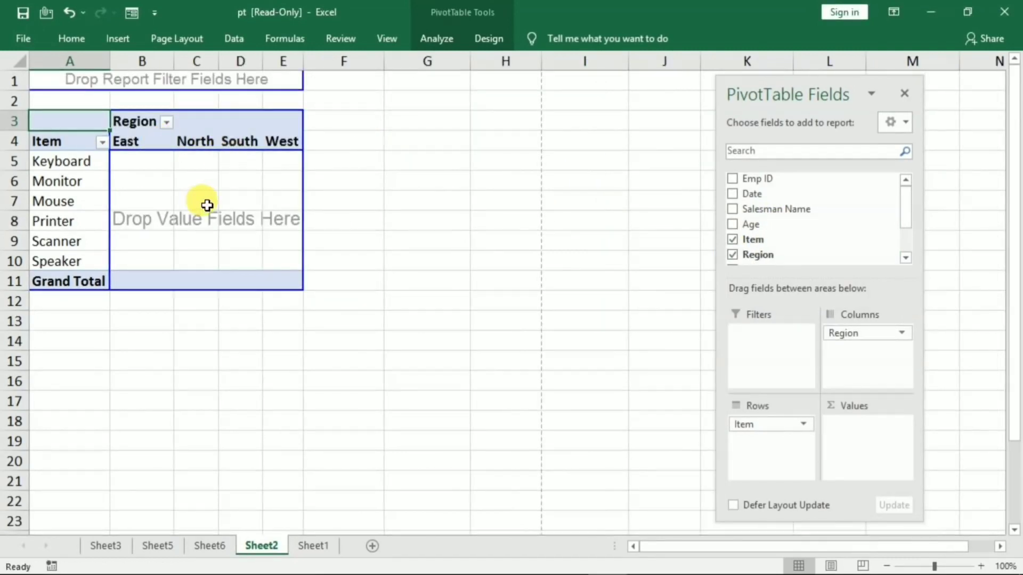
scroll(792, 256, "down", 2)
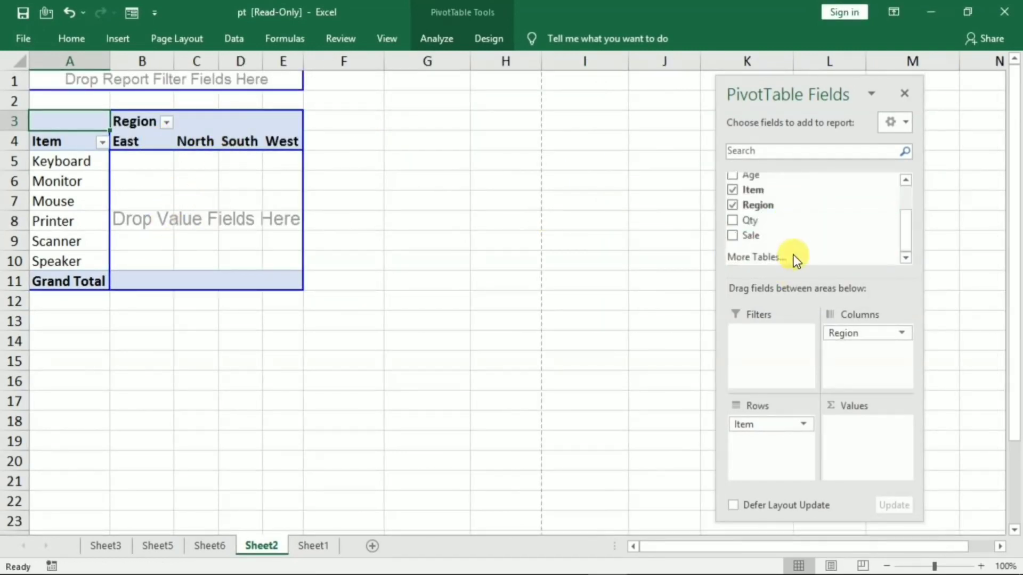
left_click_drag(747, 226, 216, 238)
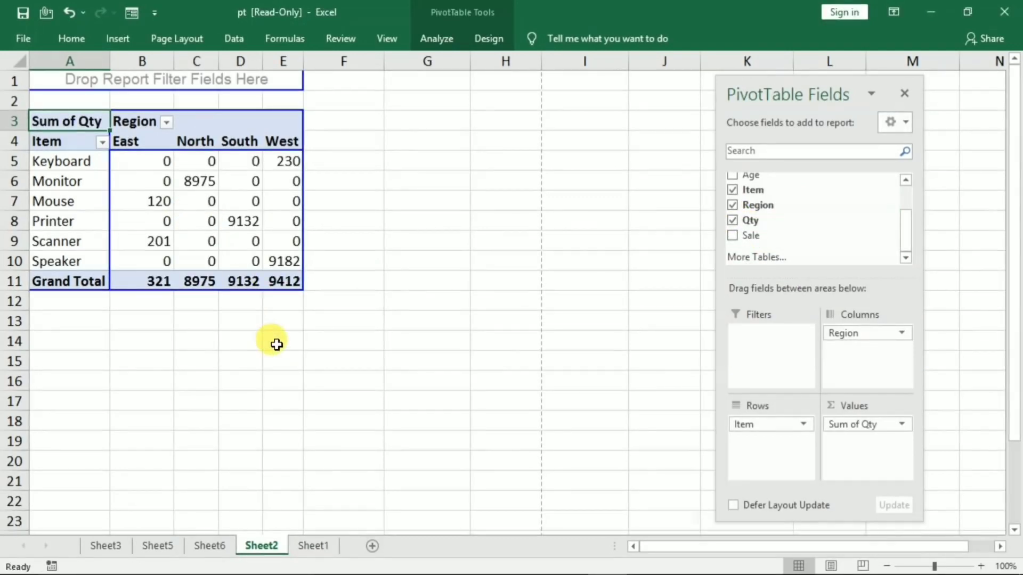
left_click(397, 382)
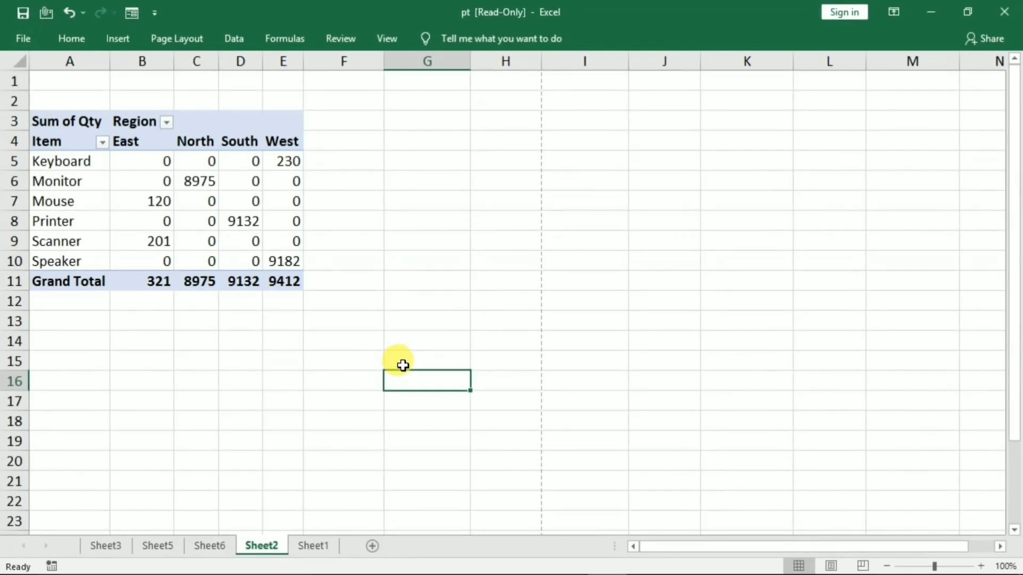
scroll(402, 363, "up", 2)
scroll(308, 372, "up", 1)
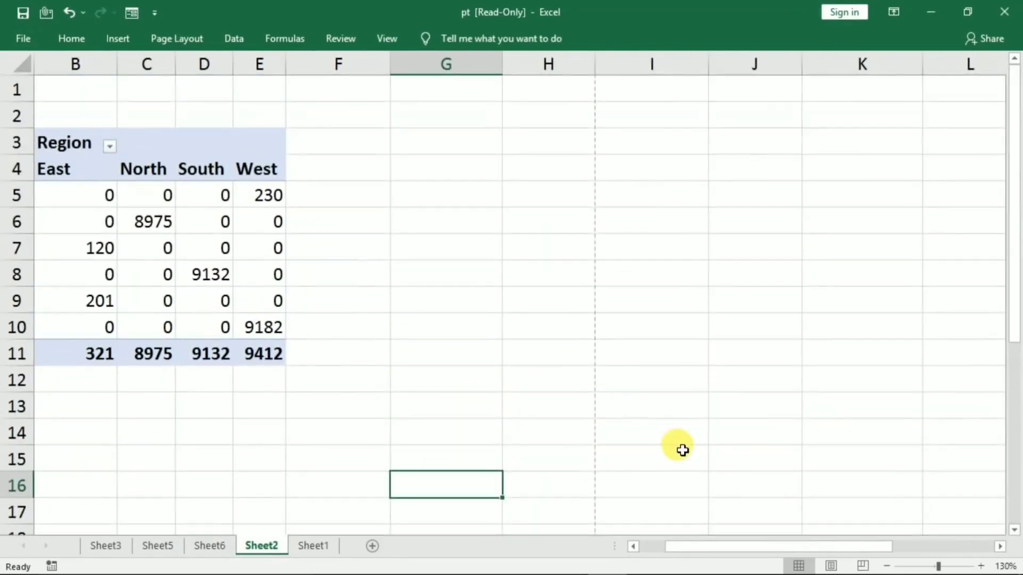
scroll(343, 332, "left", 1)
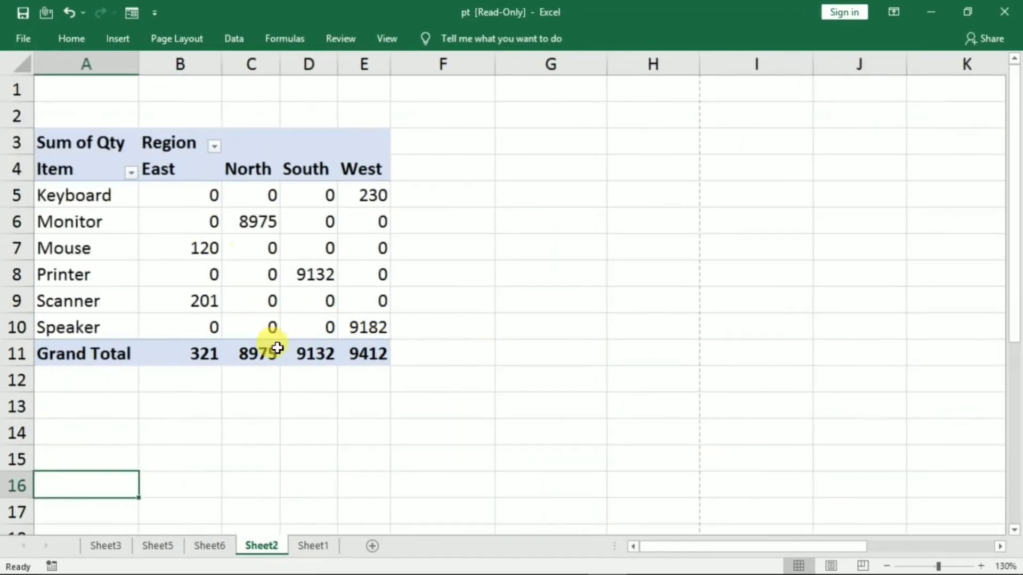
left_click(231, 264)
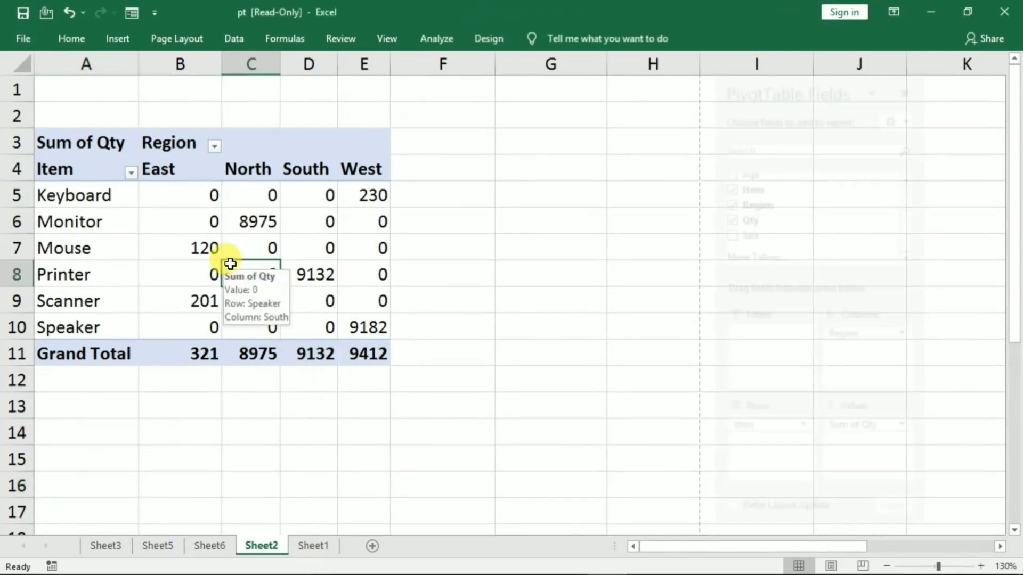
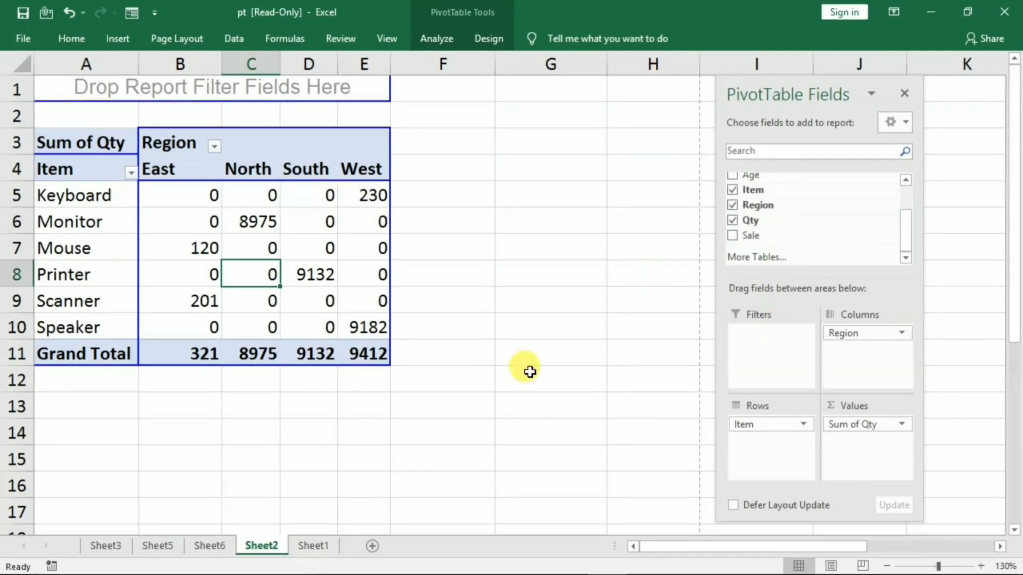
Review the source data on Sheet1, then return to the Sheet2 PivotTable
left_click(312, 547)
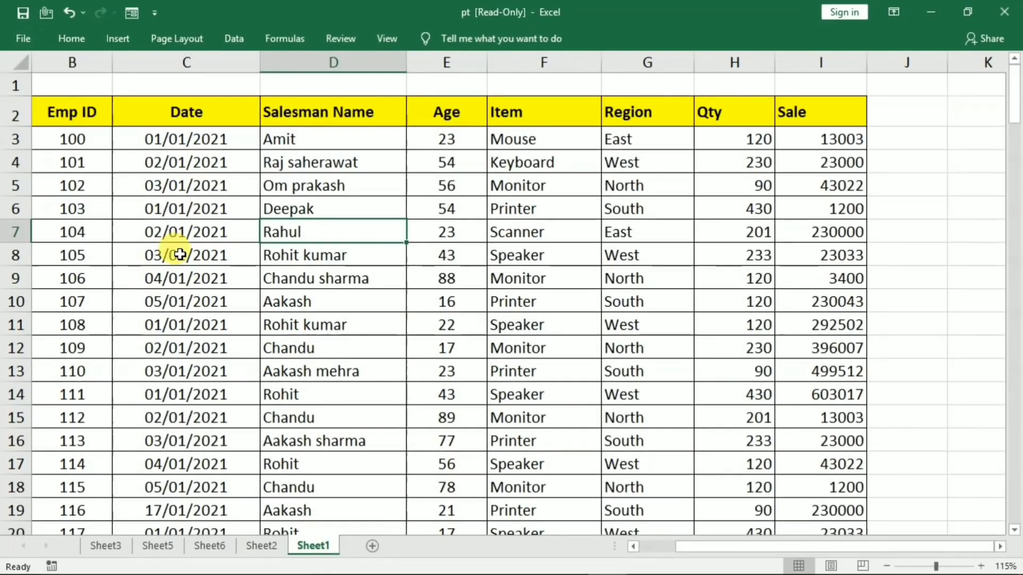
left_click(260, 546)
scroll(762, 250, "up", 1)
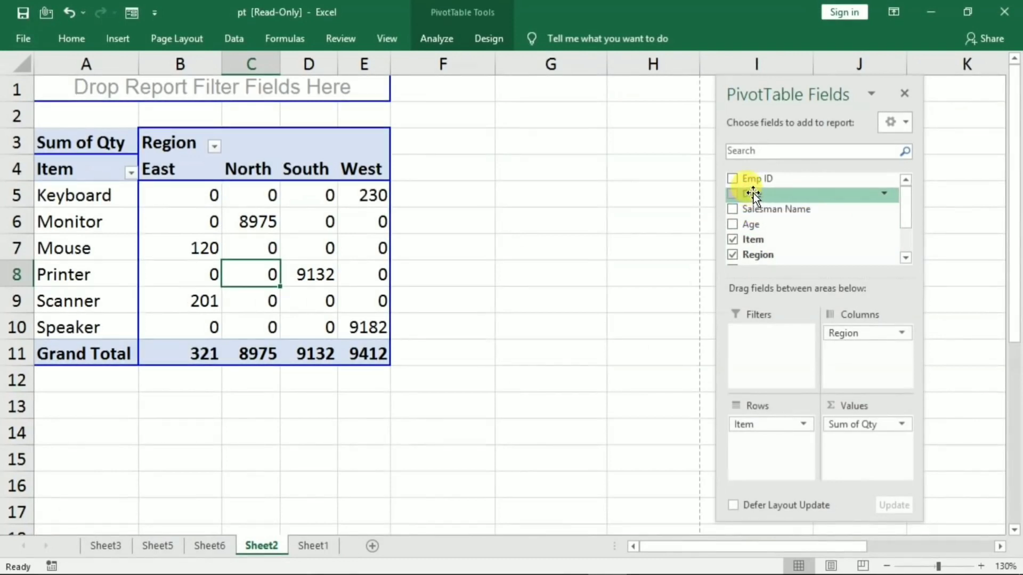
Add Date to the report filters and show only 02/01/2021
left_click_drag(752, 195, 750, 353)
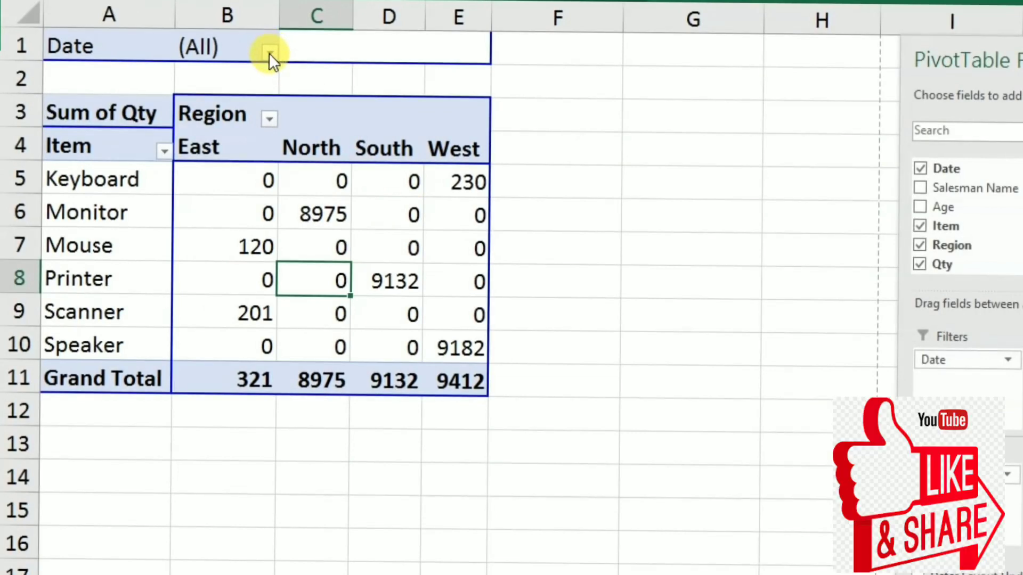
left_click(270, 53)
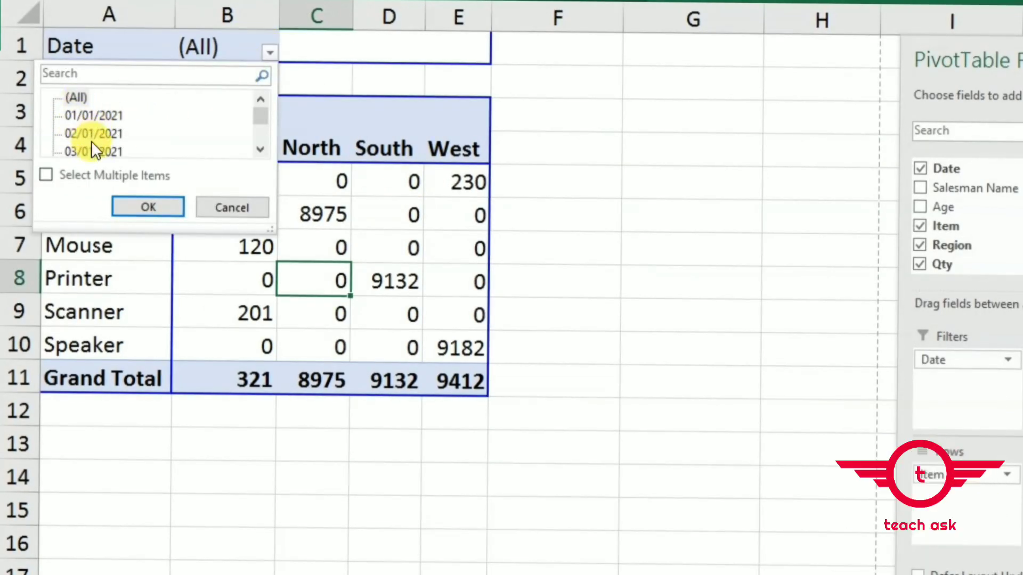
left_click(117, 134)
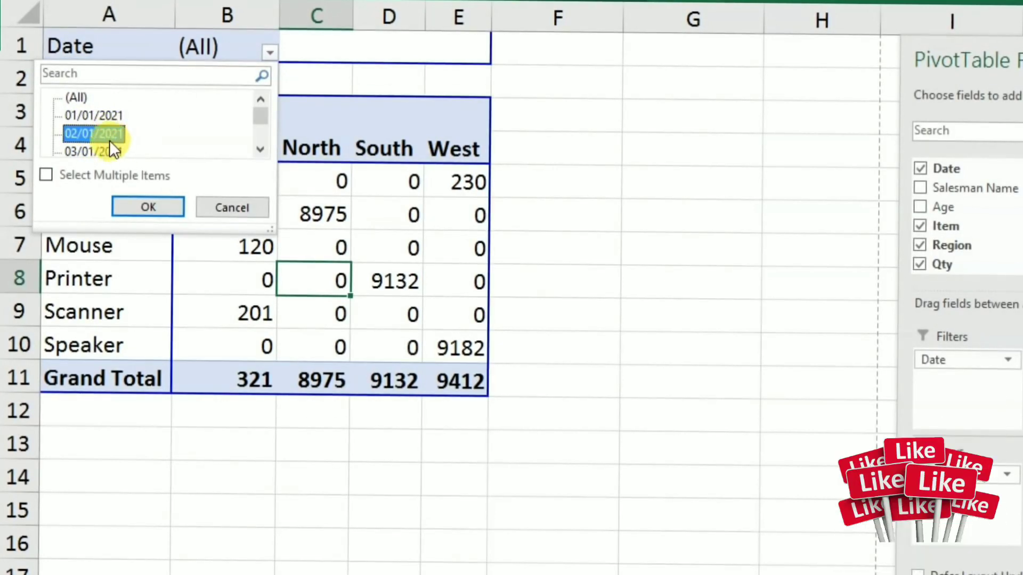
left_click(147, 207)
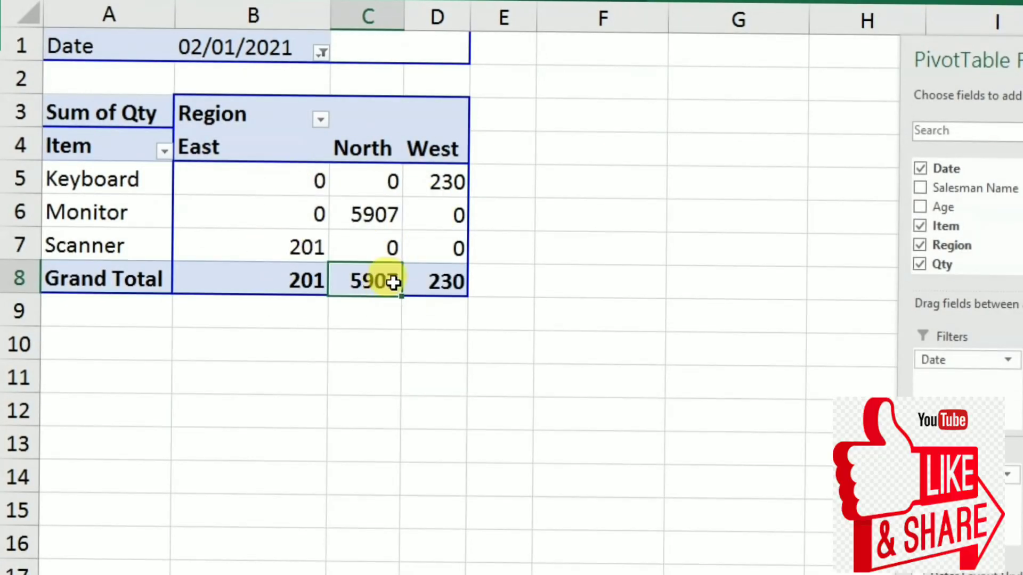
Filter the PivotTable to 17/01/2021, leaving only Printer in South at 2783
left_click(323, 52)
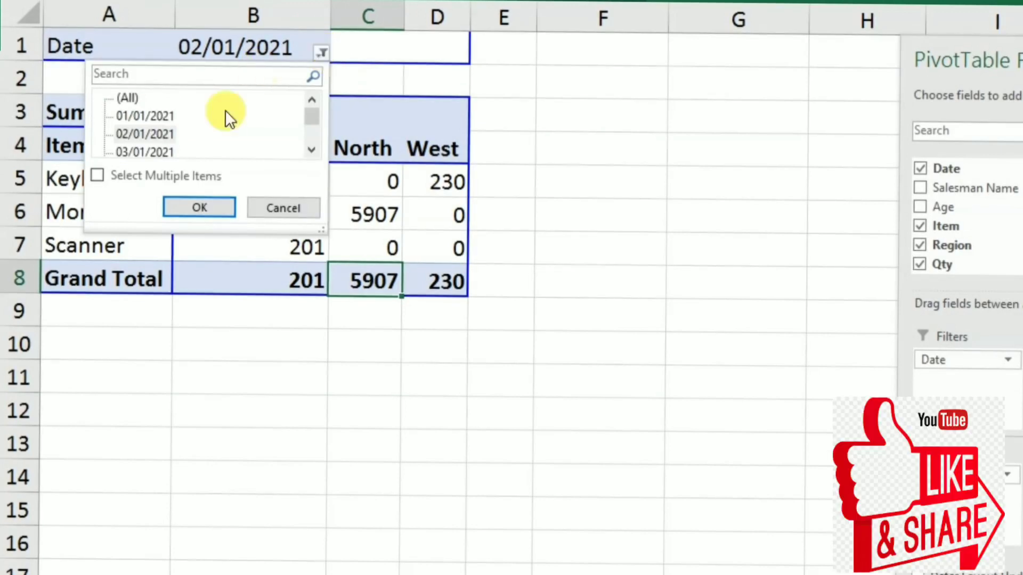
scroll(146, 118, "down", 2)
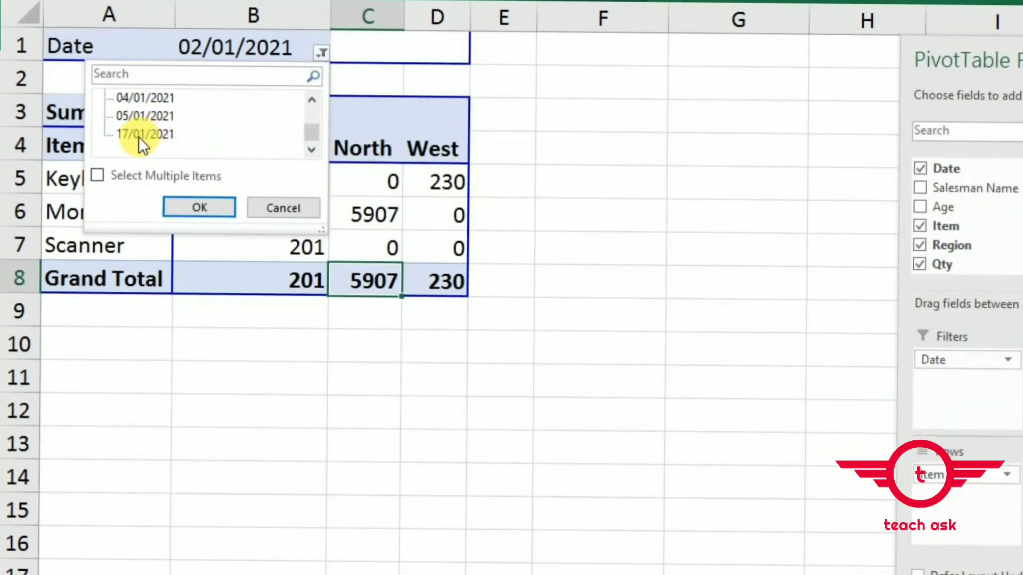
left_click(143, 134)
left_click(196, 209)
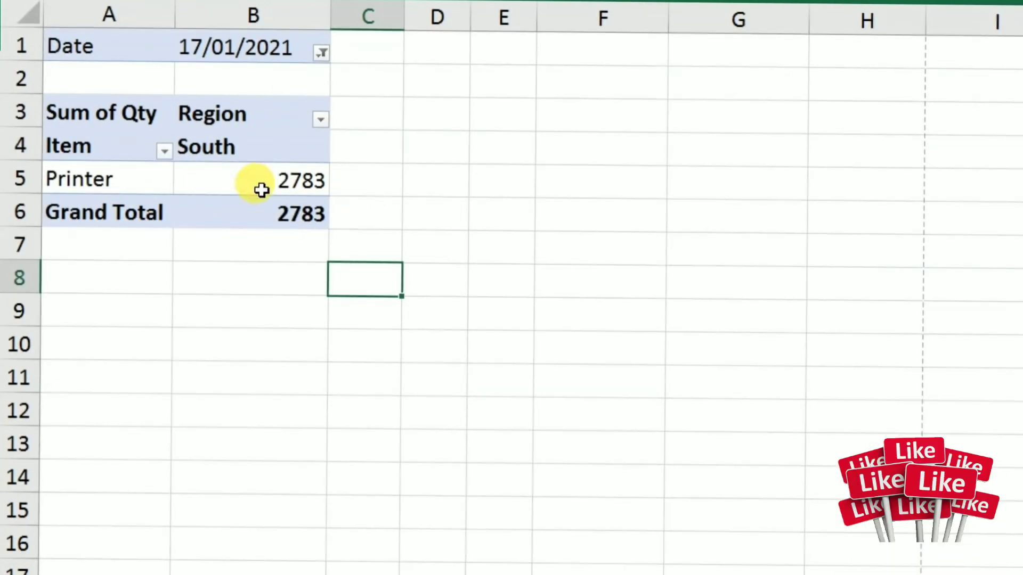
left_click(322, 53)
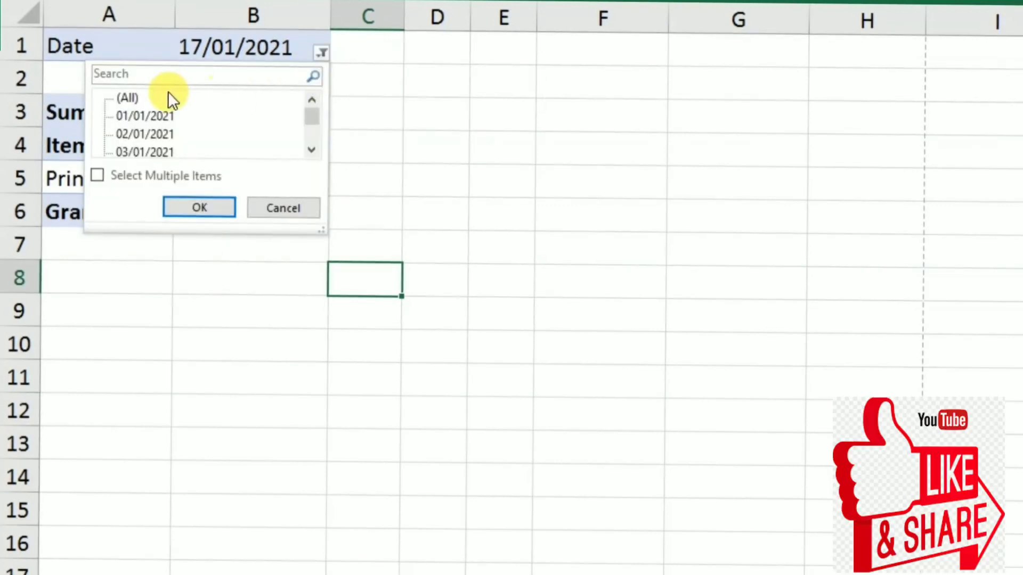
Reset the Date filter to (All), then select 01/01, 03/01 and 05/01/2021 together
left_click(176, 208)
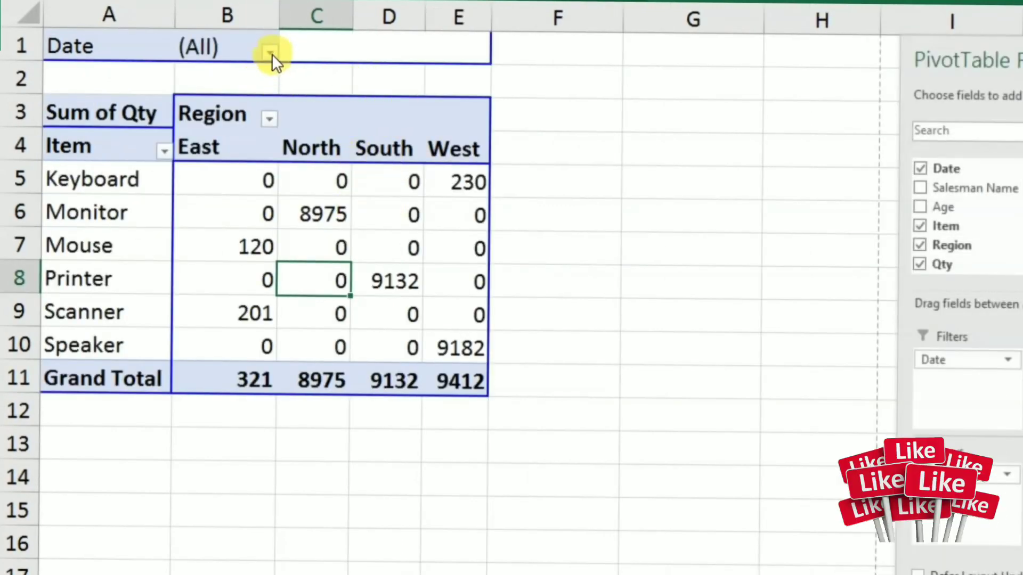
left_click(271, 52)
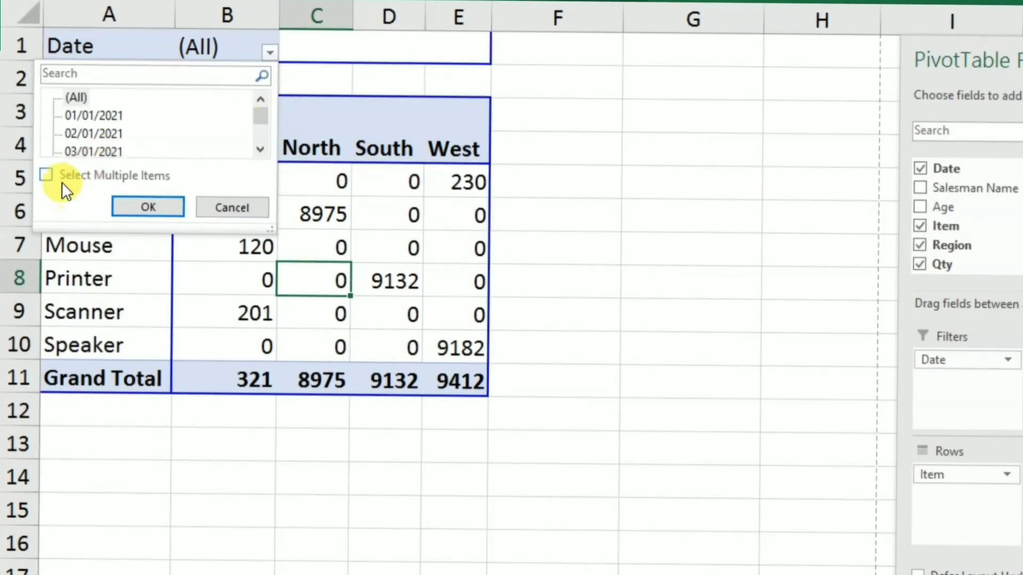
left_click(46, 175)
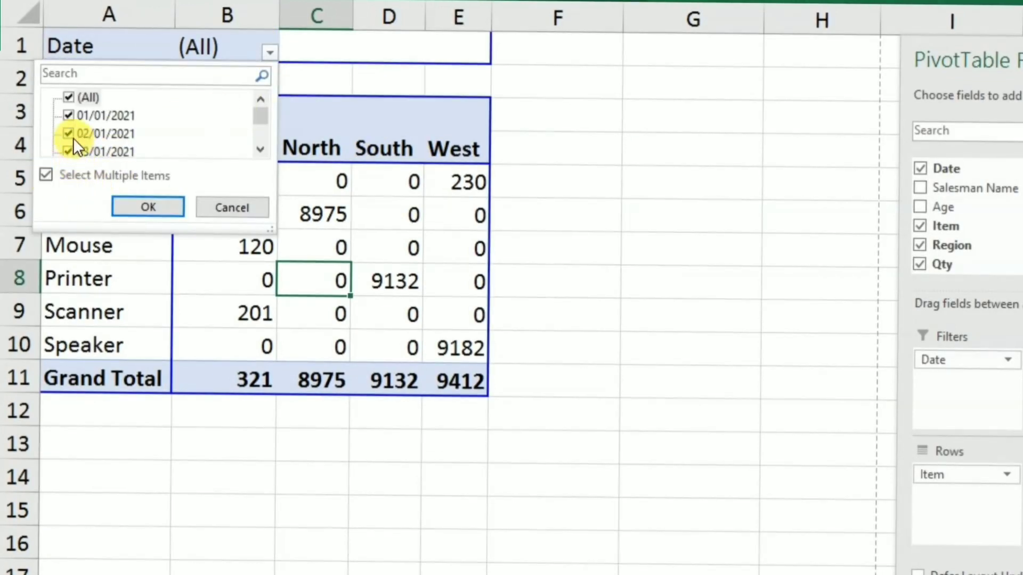
left_click(67, 97)
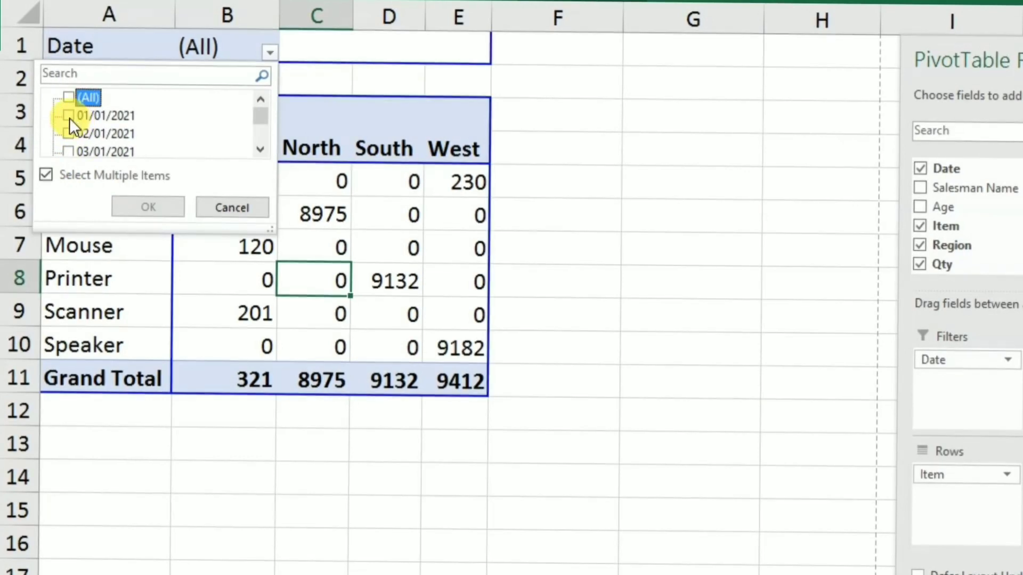
left_click(69, 117)
left_click(69, 117)
left_click(69, 152)
scroll(91, 130, "down", 1)
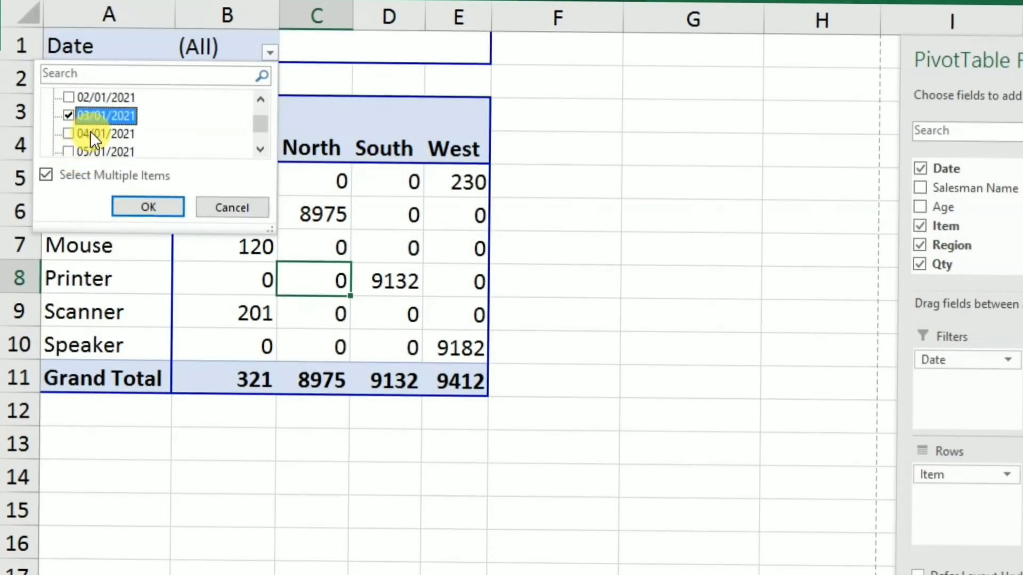
scroll(81, 143, "down", 1)
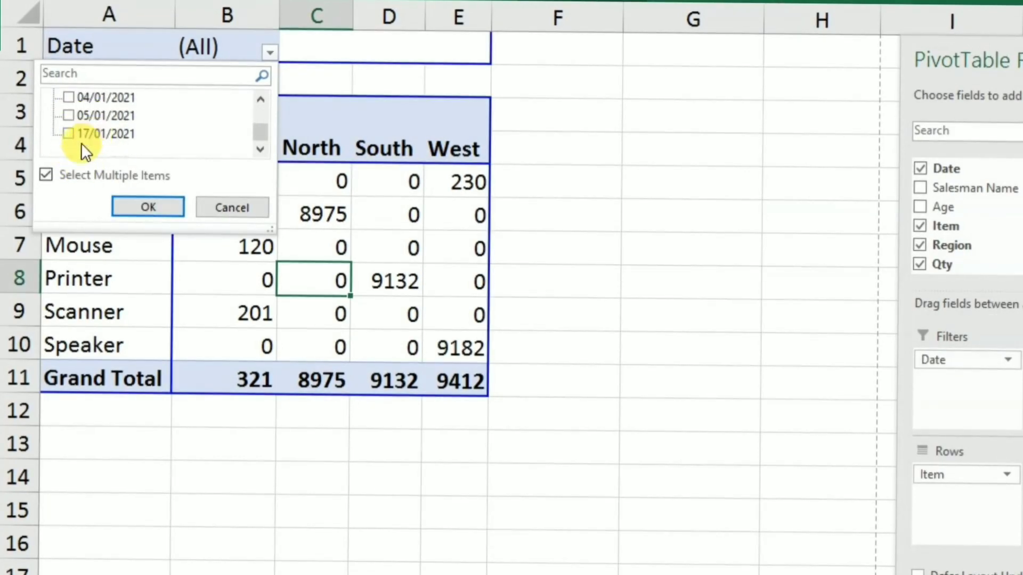
left_click(68, 115)
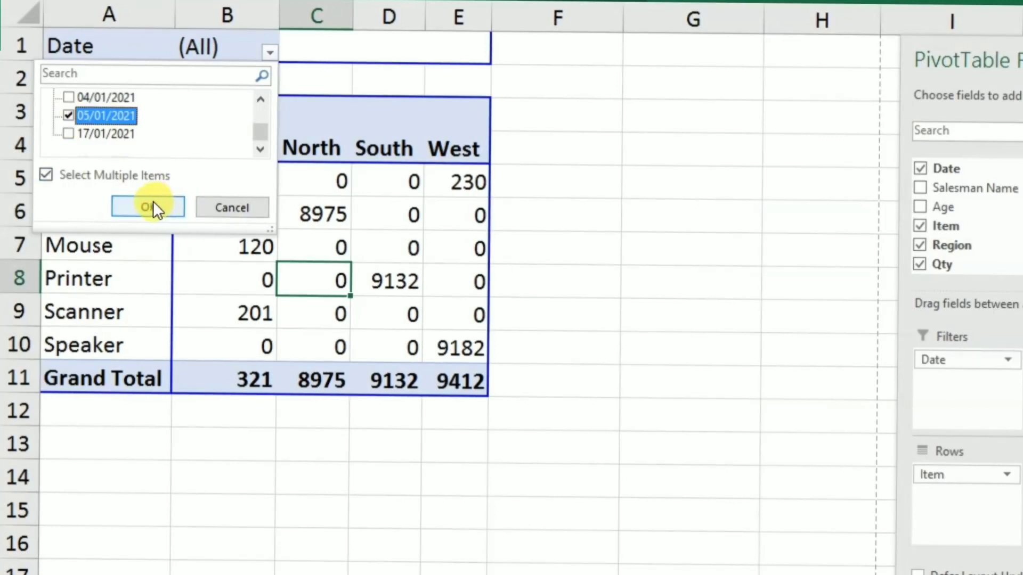
scroll(114, 132, "up", 2)
left_click(140, 205)
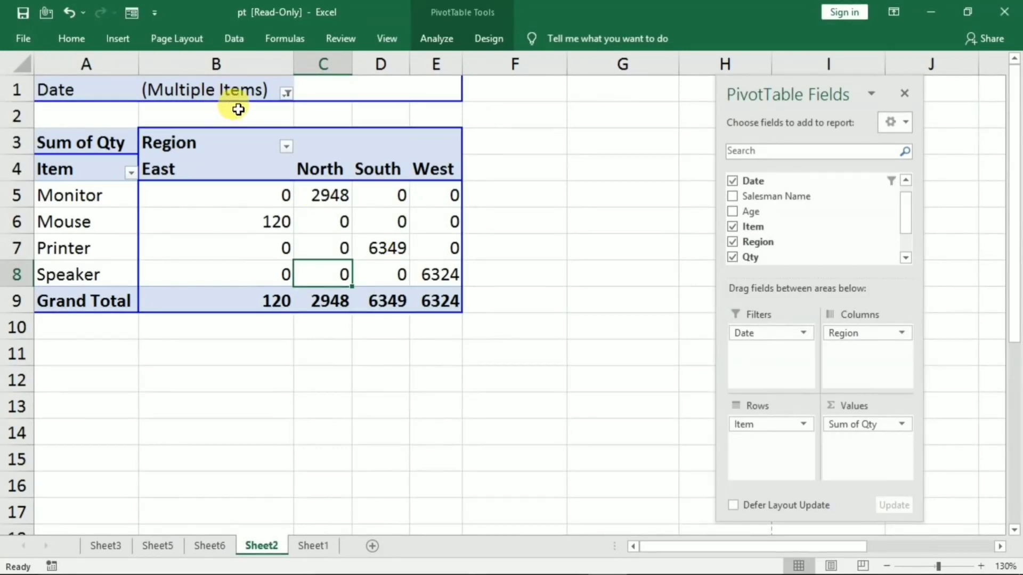
mouse_move(438, 300)
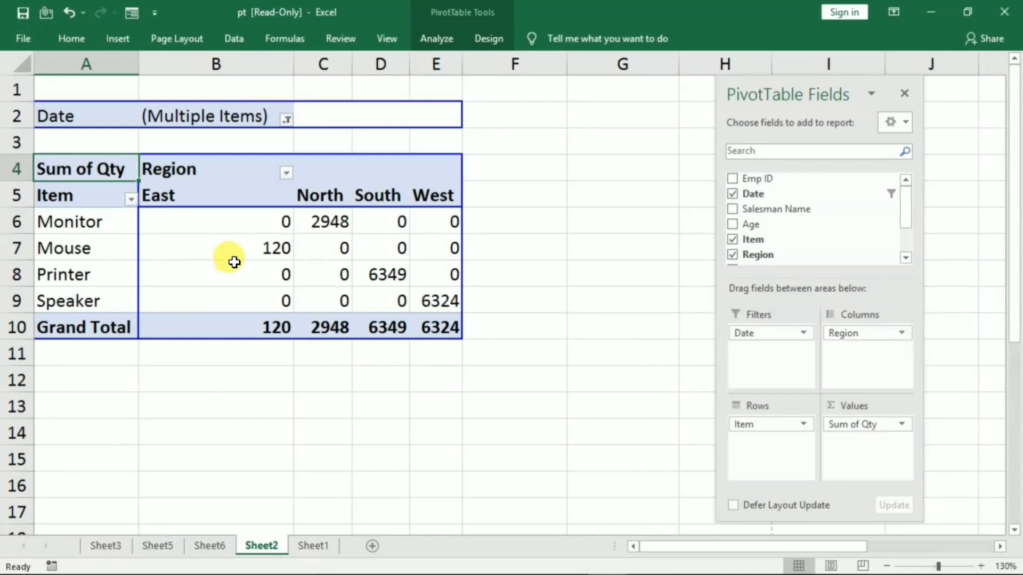
Clear all fields from the PivotTable with Clear All
left_click(235, 262)
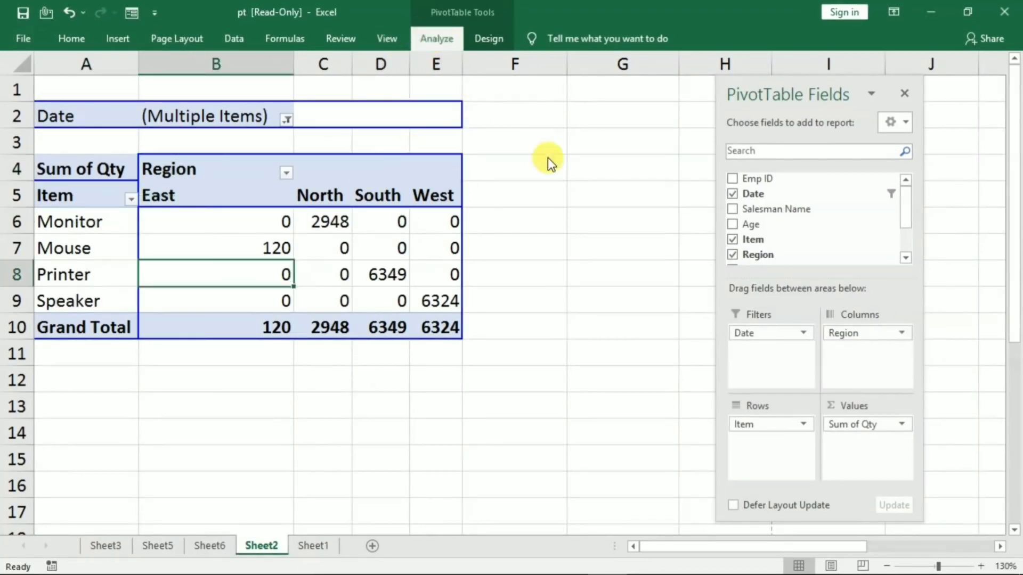
left_click(582, 101)
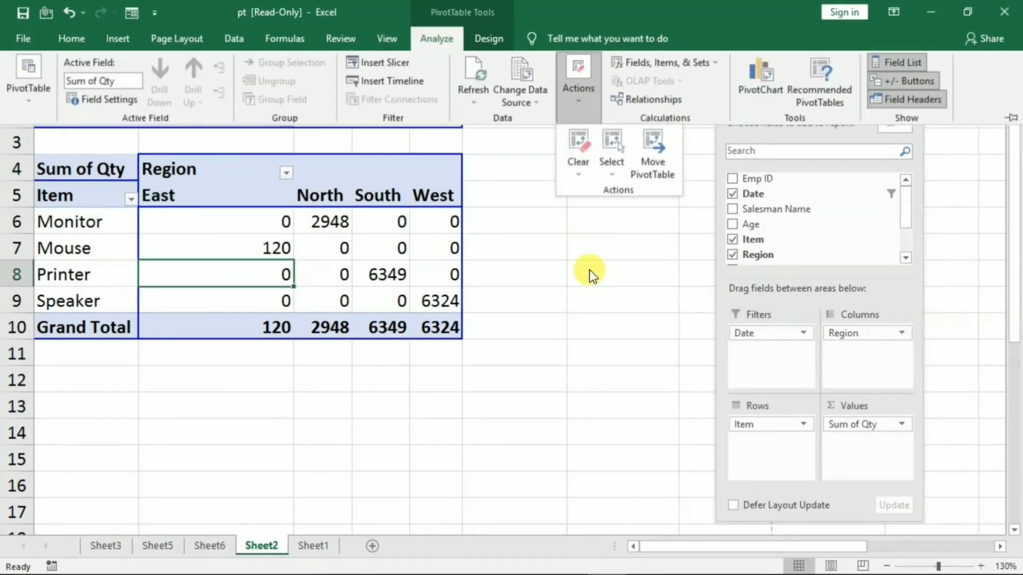
left_click(577, 185)
left_click(602, 195)
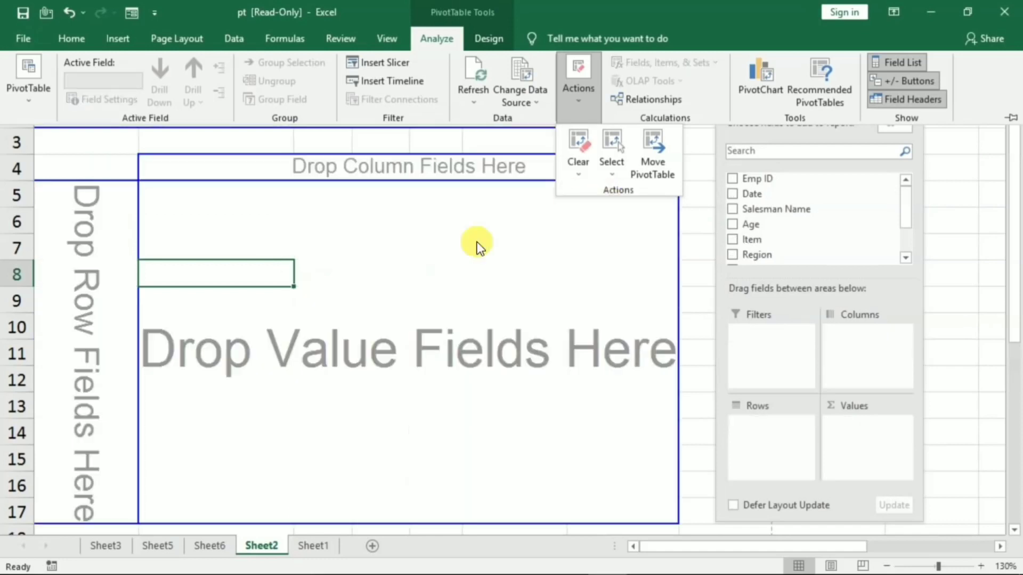
Turn off the classic PivotTable layout in PivotTable Options > Display
right_click(322, 289)
left_click(371, 356)
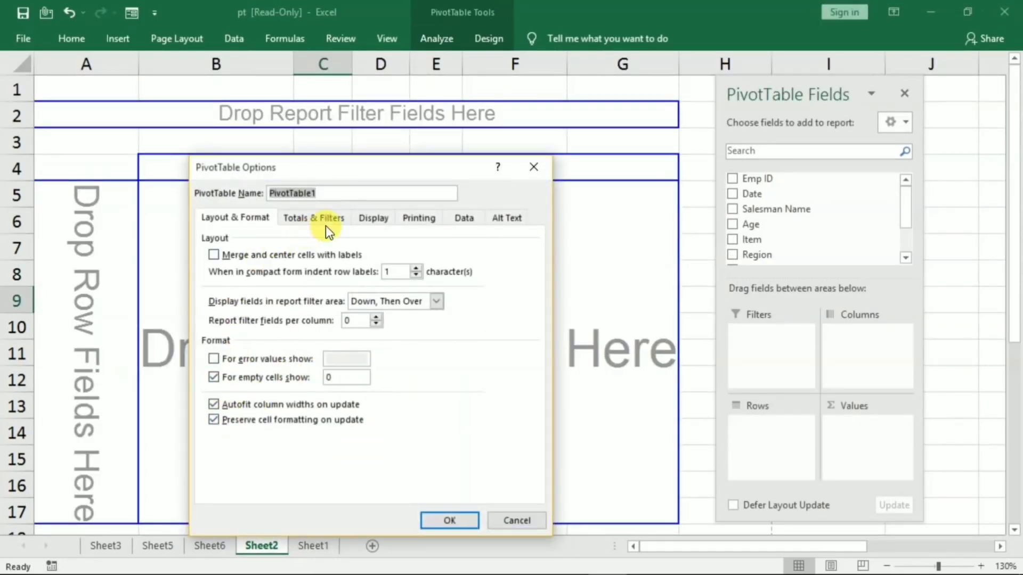
left_click(376, 217)
left_click(234, 340)
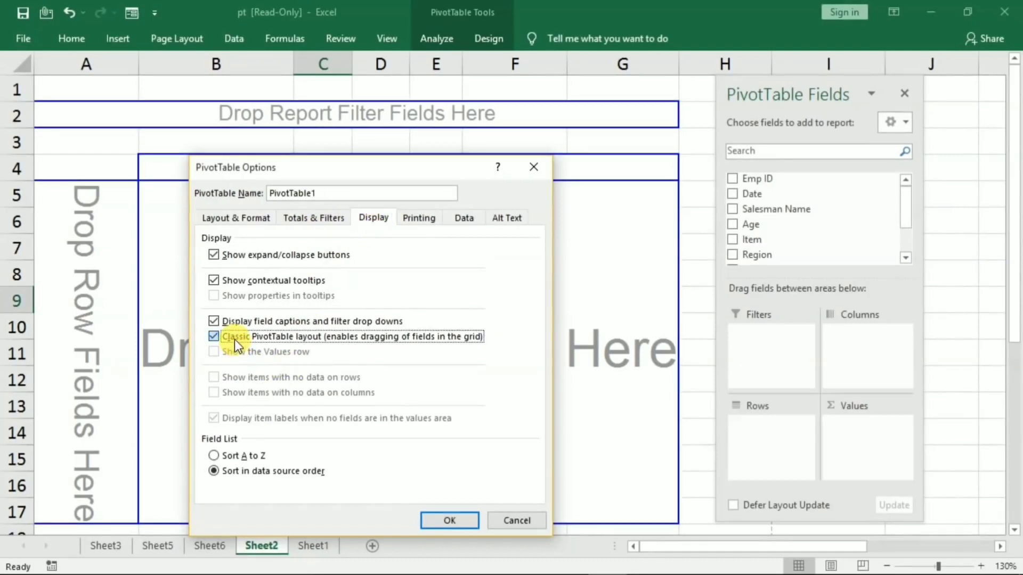
left_click(234, 340)
left_click(450, 517)
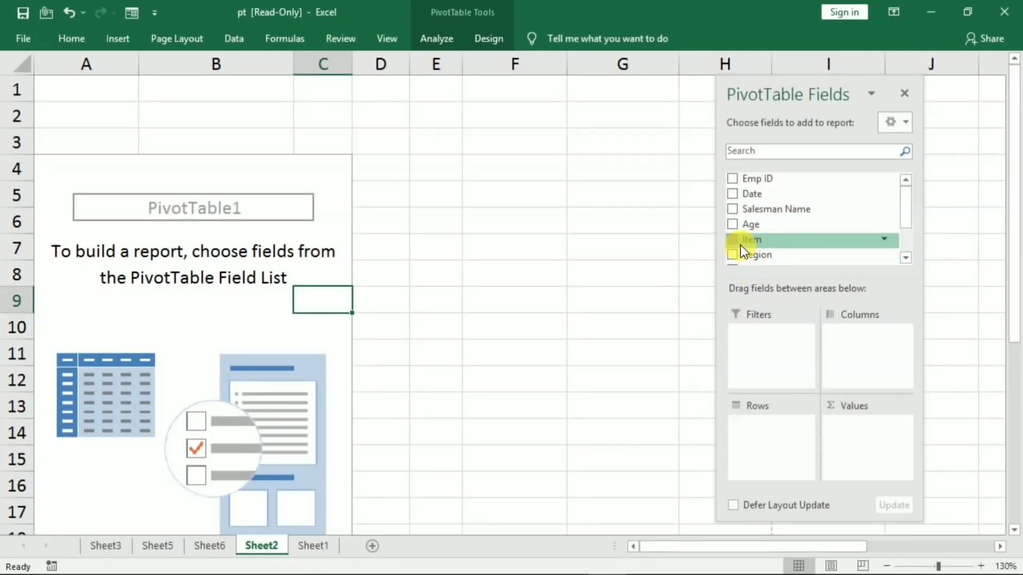
Place Item in Rows, Qty and Sale in Values, and Date and Region in Filters
left_click_drag(740, 245, 746, 440)
scroll(766, 235, "down", 2)
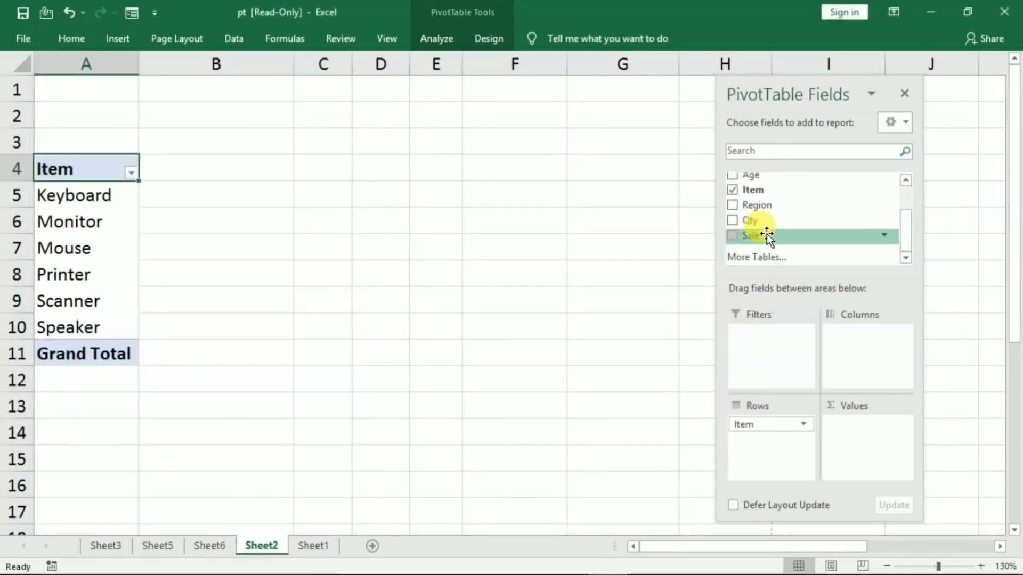
left_click_drag(750, 220, 850, 442)
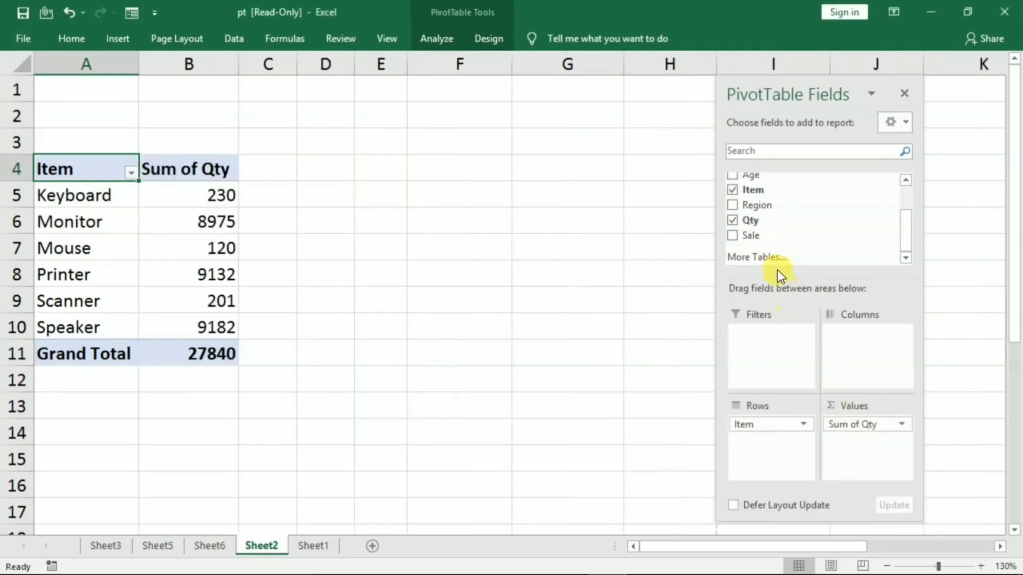
left_click_drag(751, 236, 843, 445)
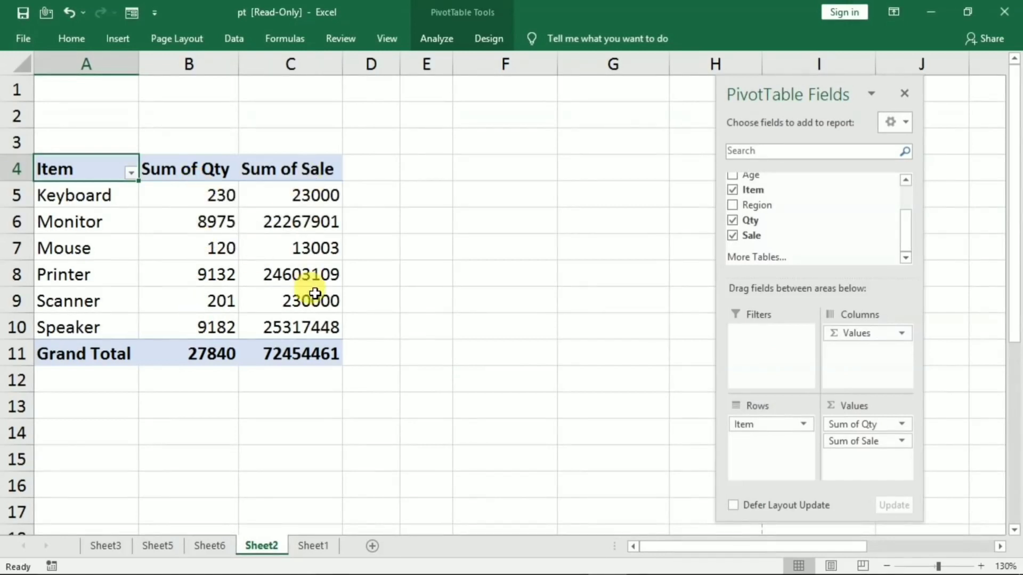
scroll(797, 209, "up", 2)
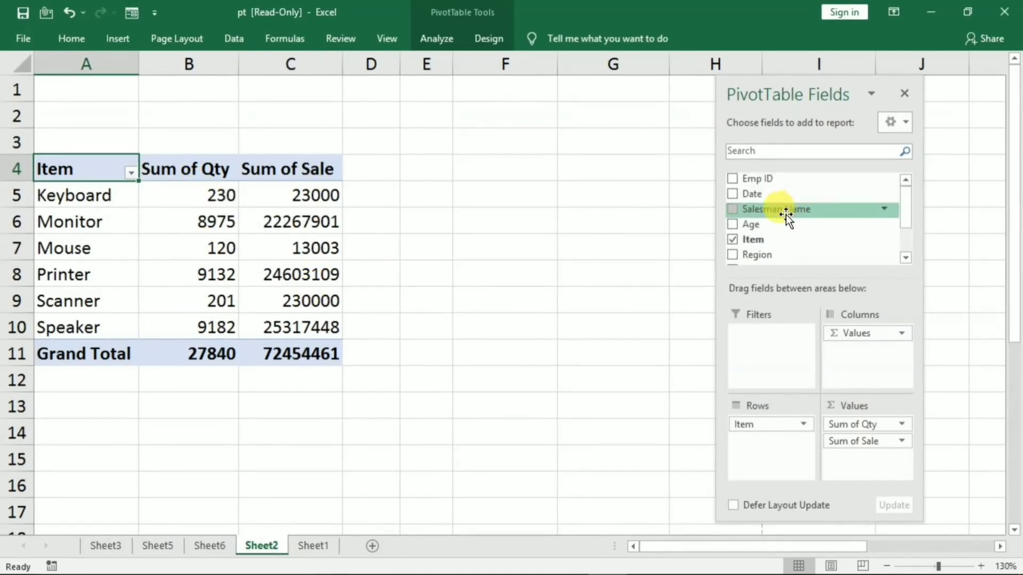
left_click_drag(745, 194, 747, 325)
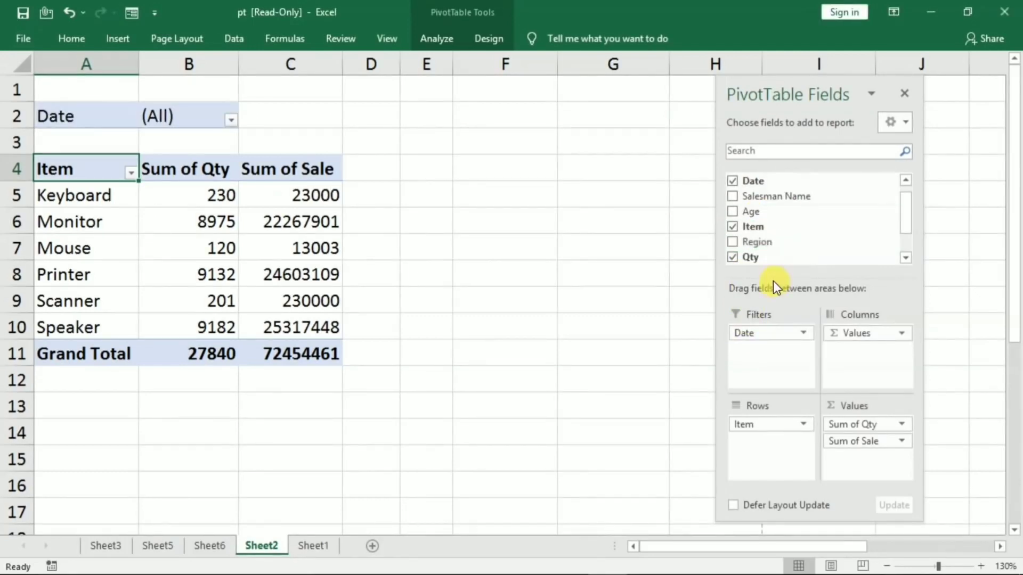
mouse_move(762, 242)
left_mouse_down()
mouse_move(762, 366)
mouse_move(763, 356)
left_mouse_up()
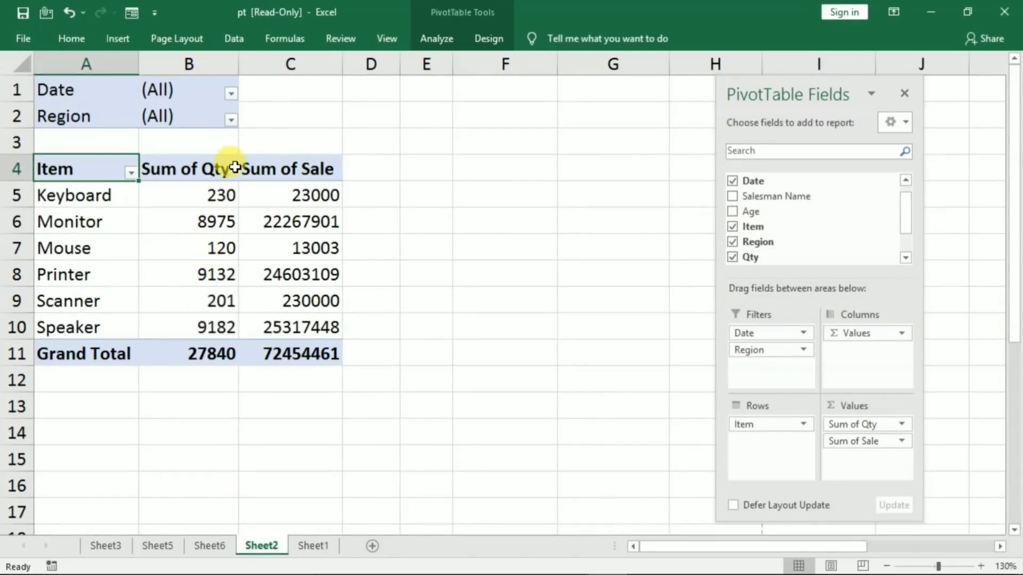
Set the Region filter to East, keeping Date at (All), leaving Mouse and Scanner
left_click(233, 94)
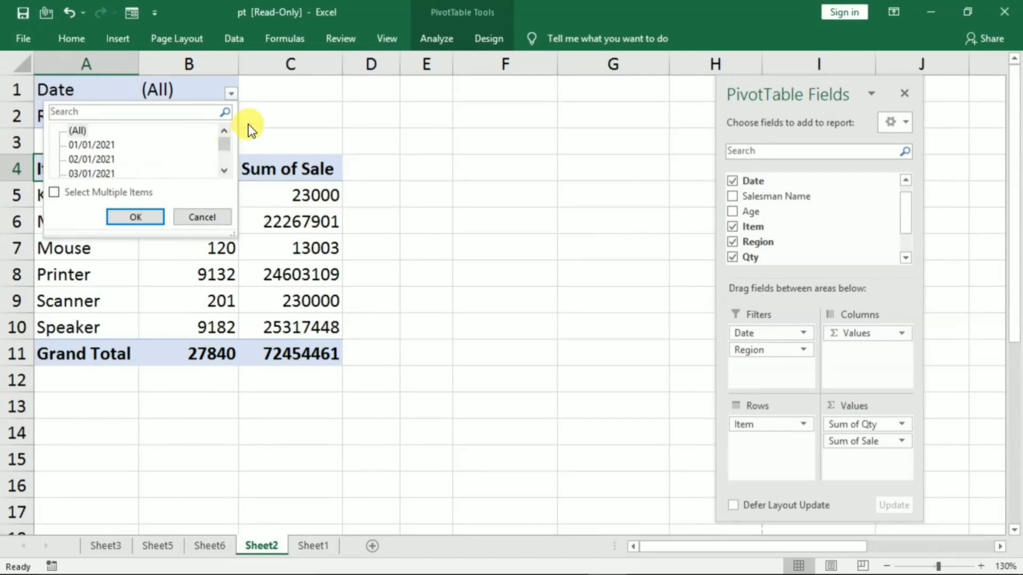
left_click(167, 136)
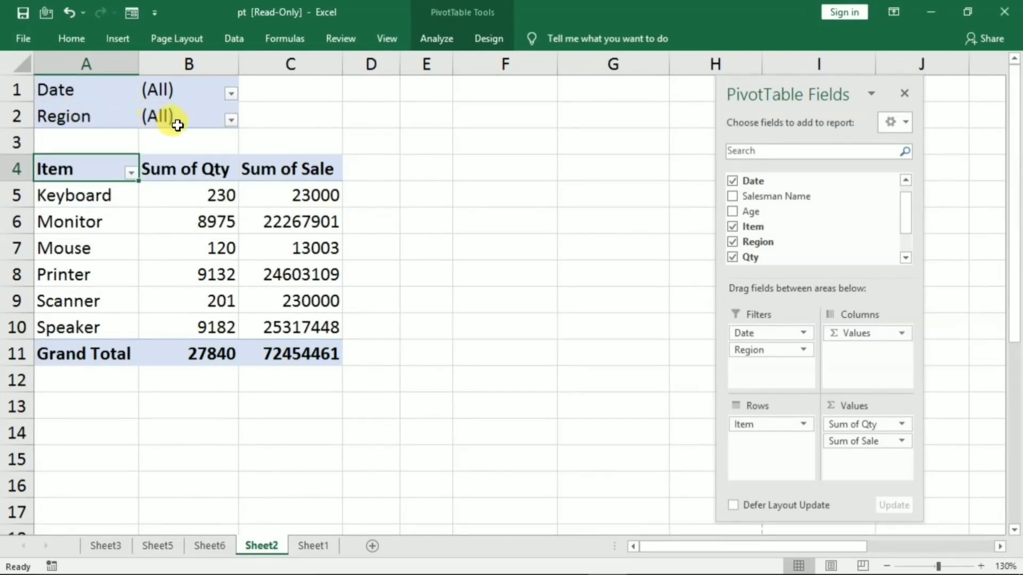
left_click(230, 121)
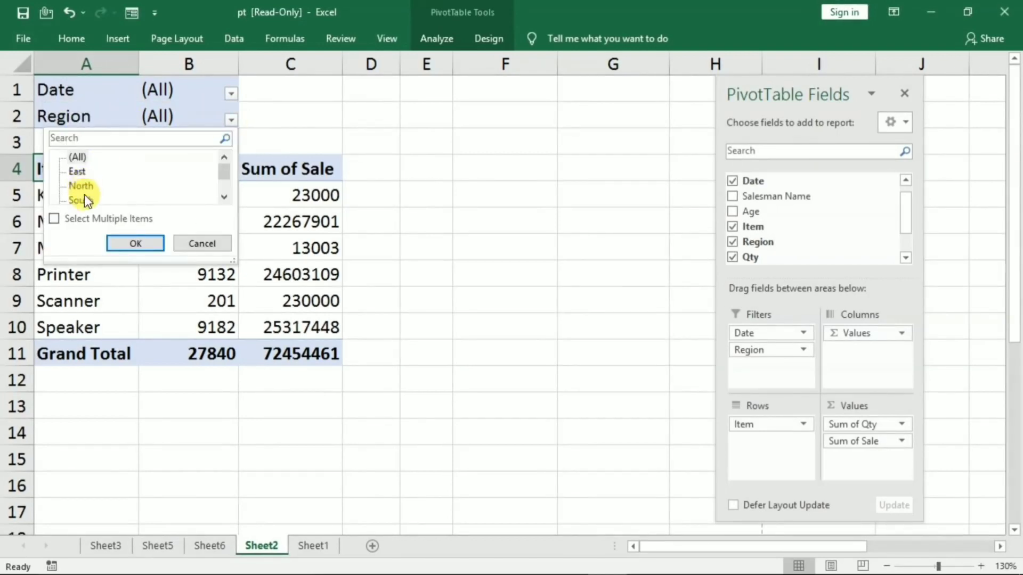
left_click(78, 172)
left_click(113, 243)
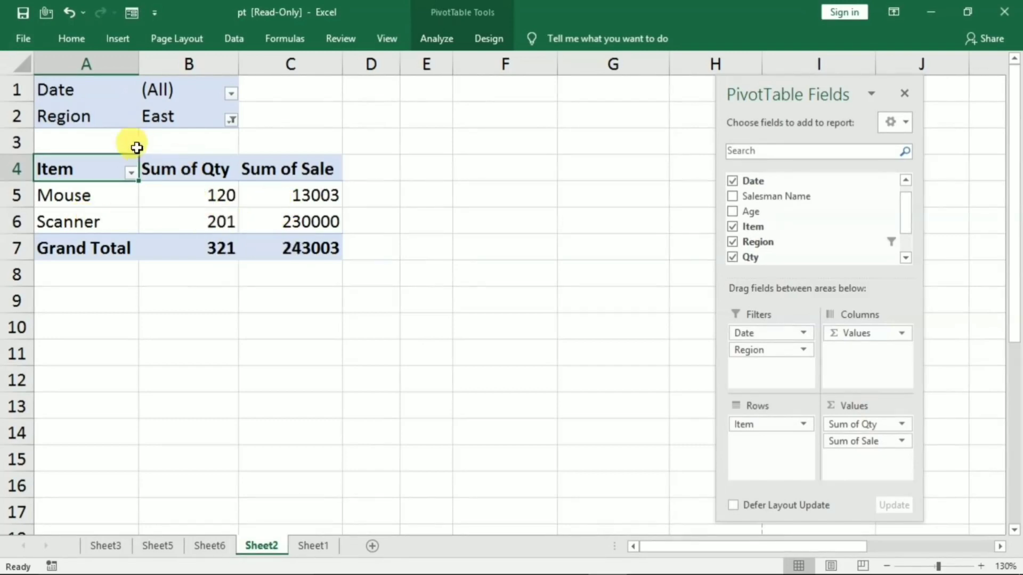
left_click(231, 93)
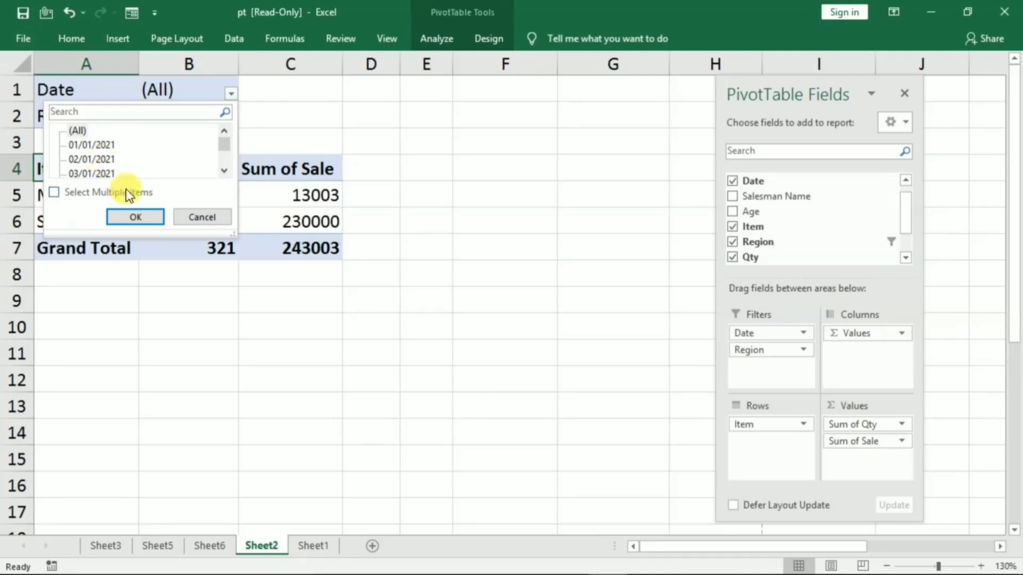
left_click(286, 116)
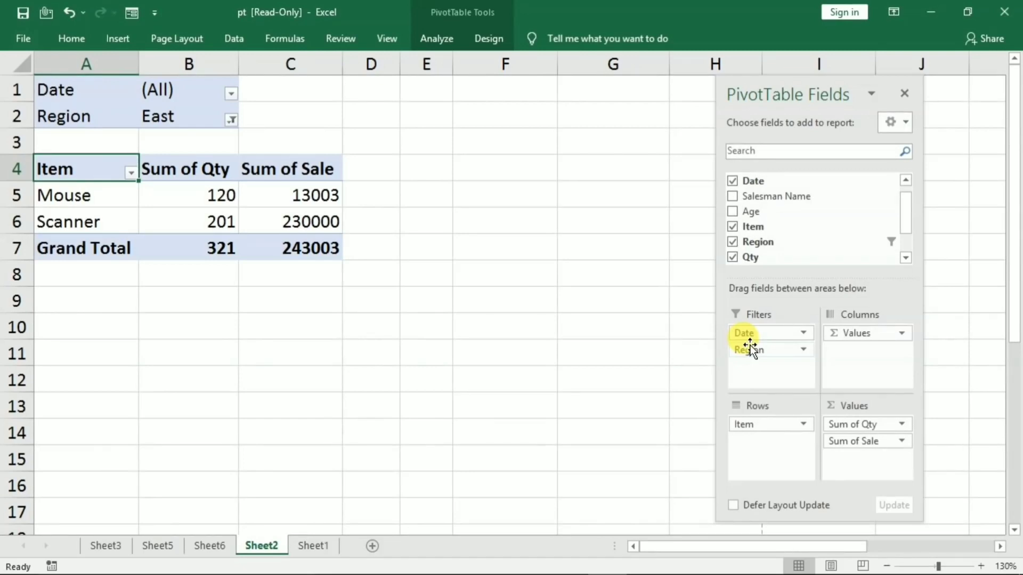
left_click(214, 220)
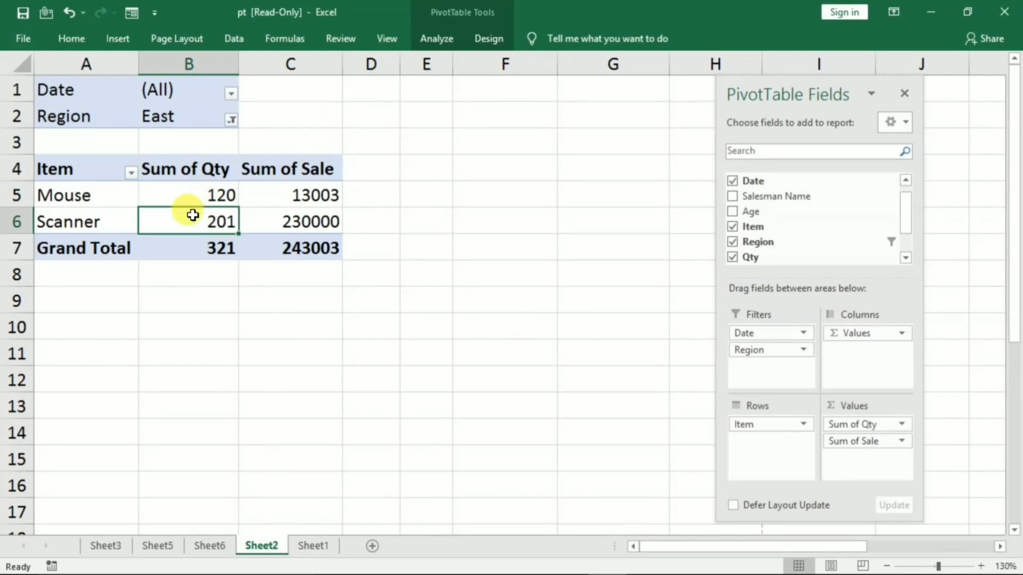
Remove every field from the PivotTable with Clear All
left_click(437, 38)
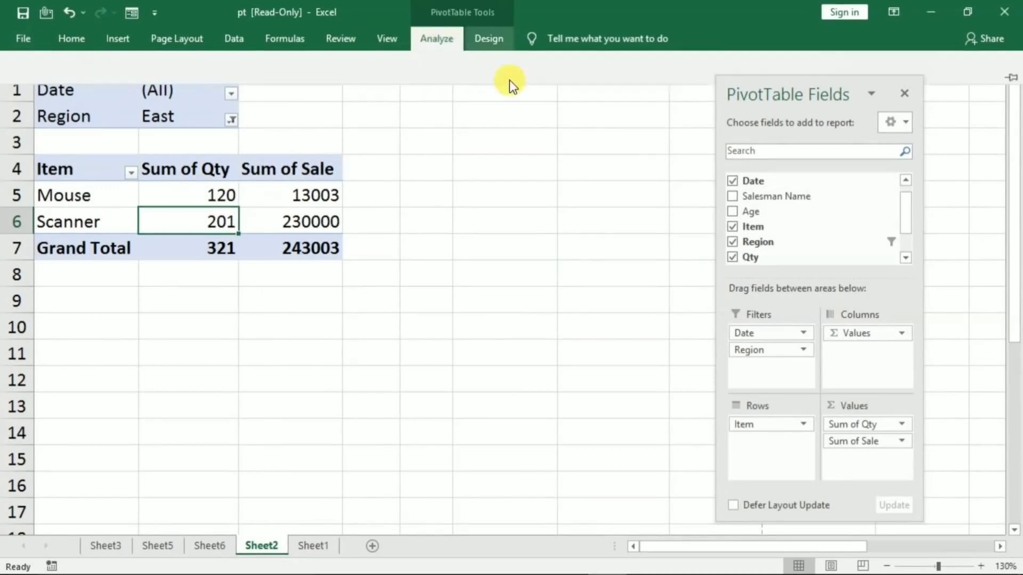
left_click(592, 105)
left_click(579, 170)
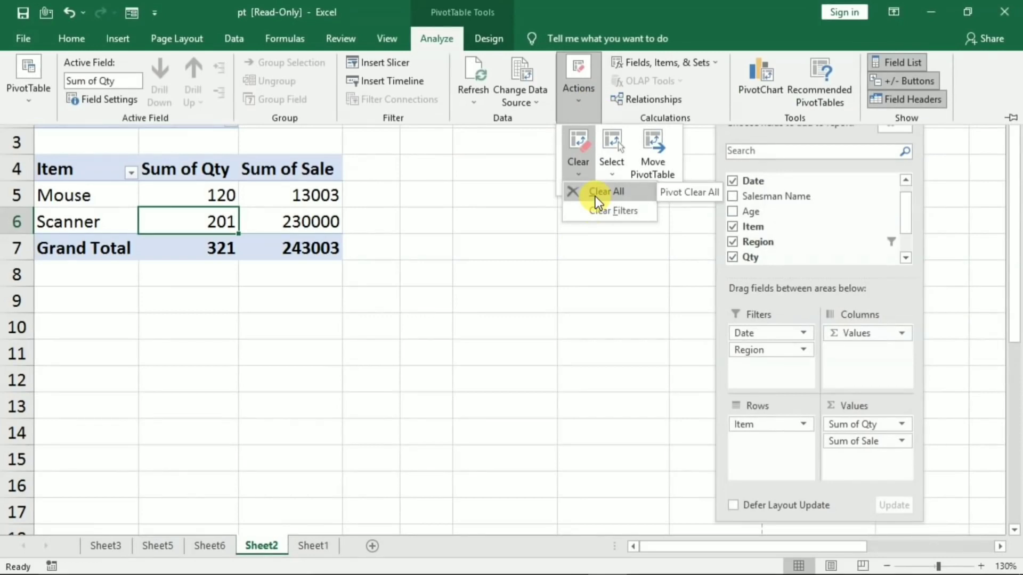
left_click(595, 197)
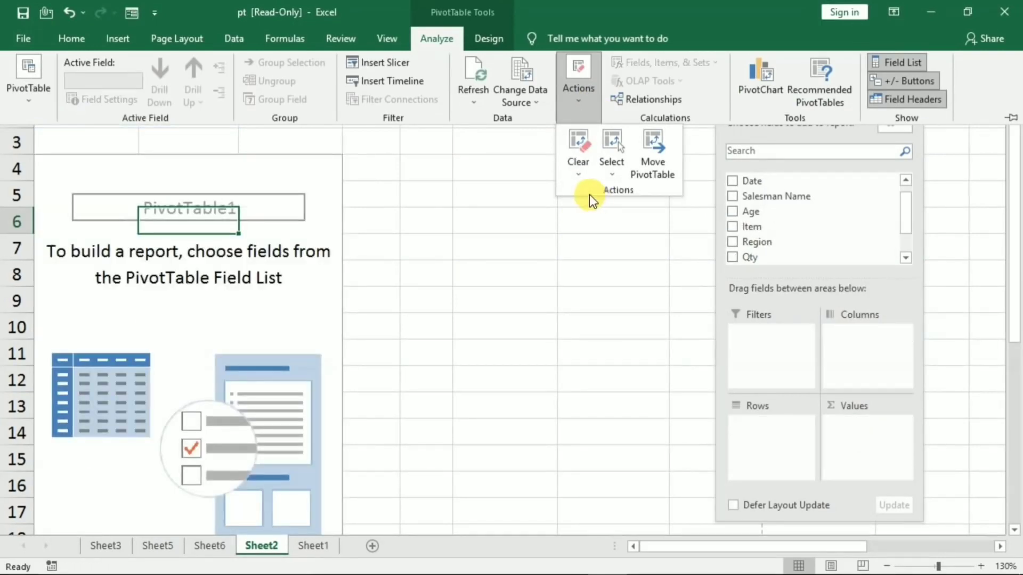
left_click(192, 286)
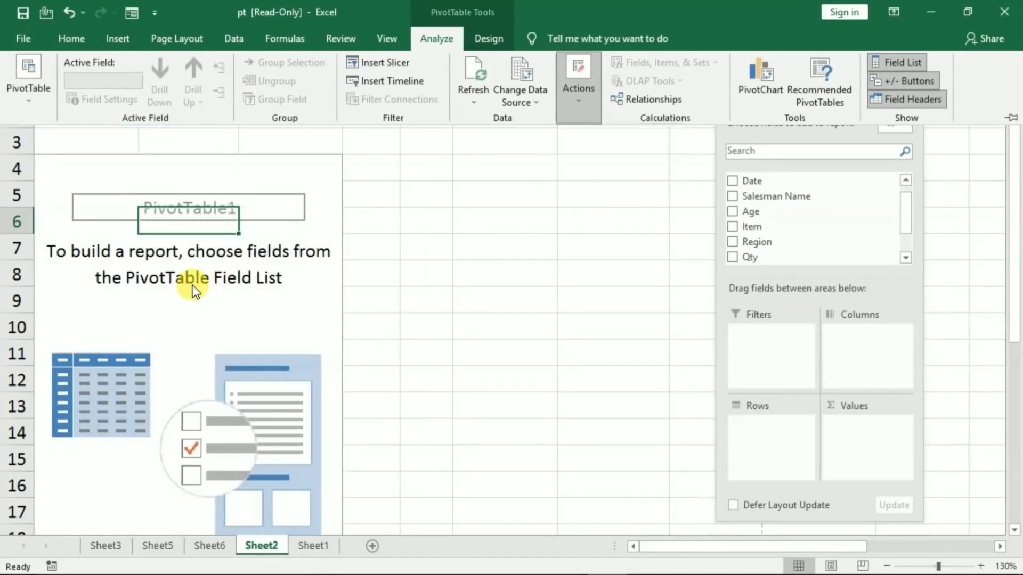
left_click(209, 277)
key("Down")
key("Down")
key("Down")
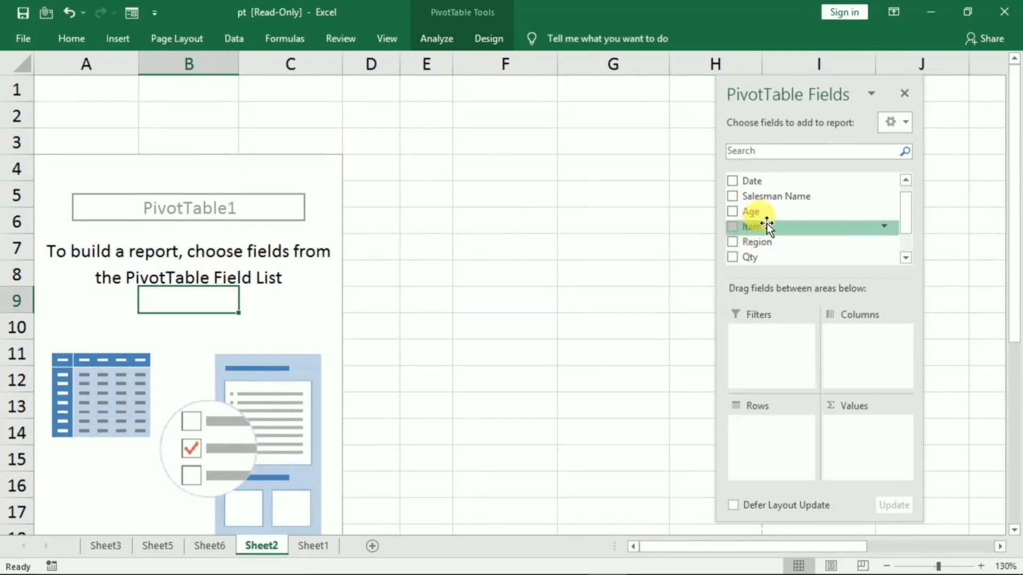
Put Sale in Rows to list each sale amount from 1200 to 13748152
scroll(773, 257, "down", 1)
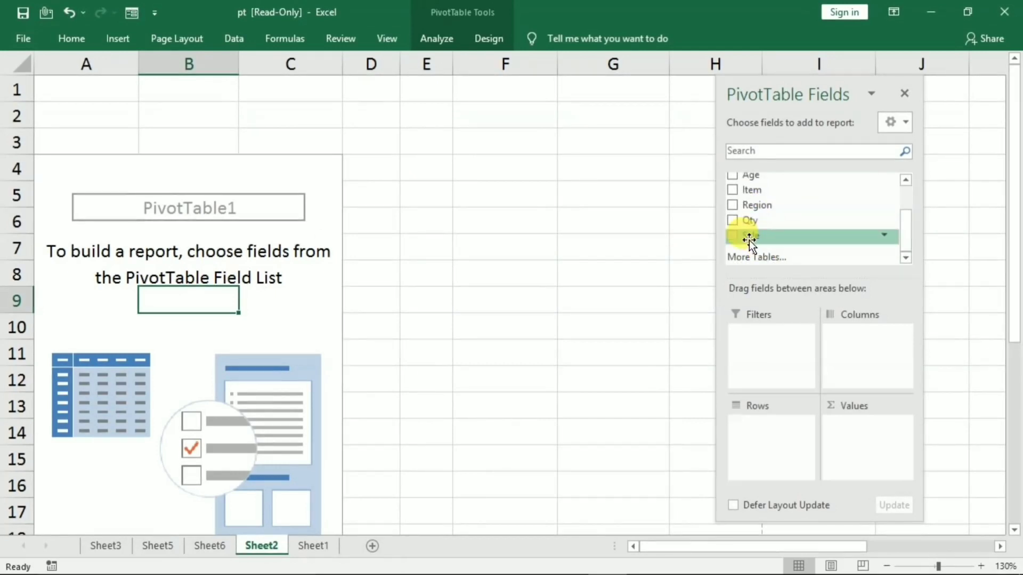
mouse_move(750, 236)
left_mouse_down()
mouse_move(759, 437)
mouse_move(757, 429)
left_mouse_up()
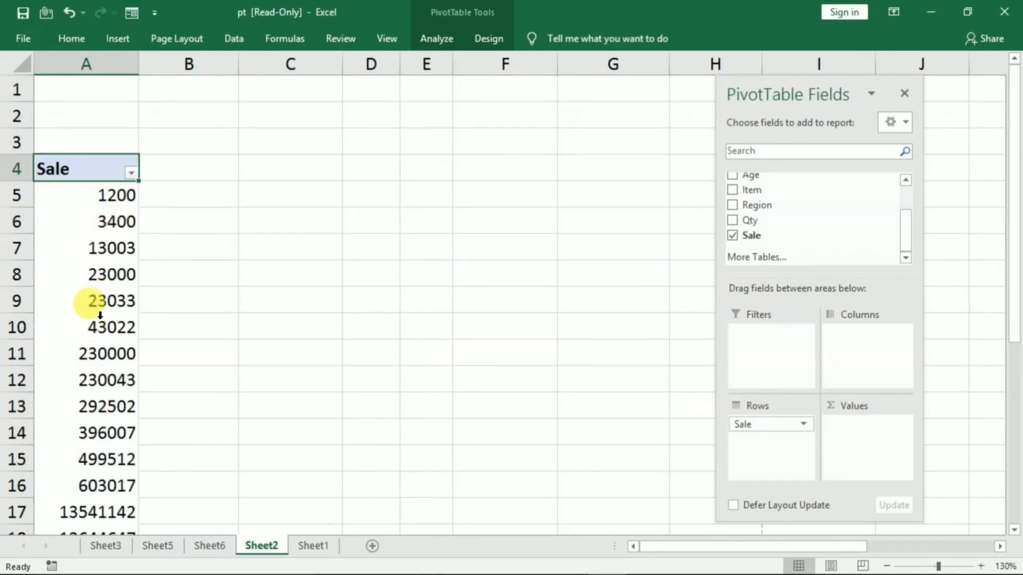
scroll(117, 277, "down", 4)
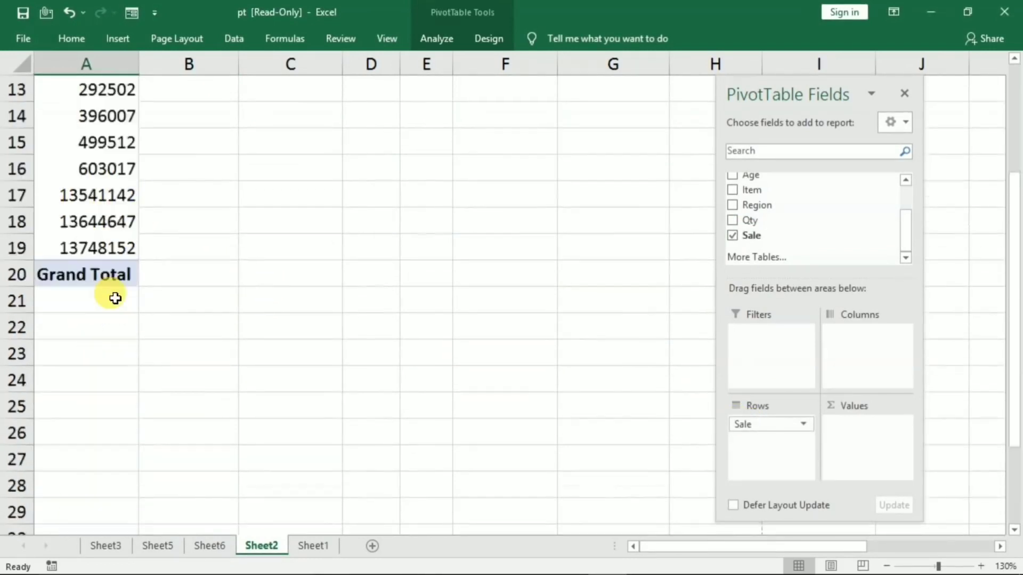
scroll(106, 267, "down", 1)
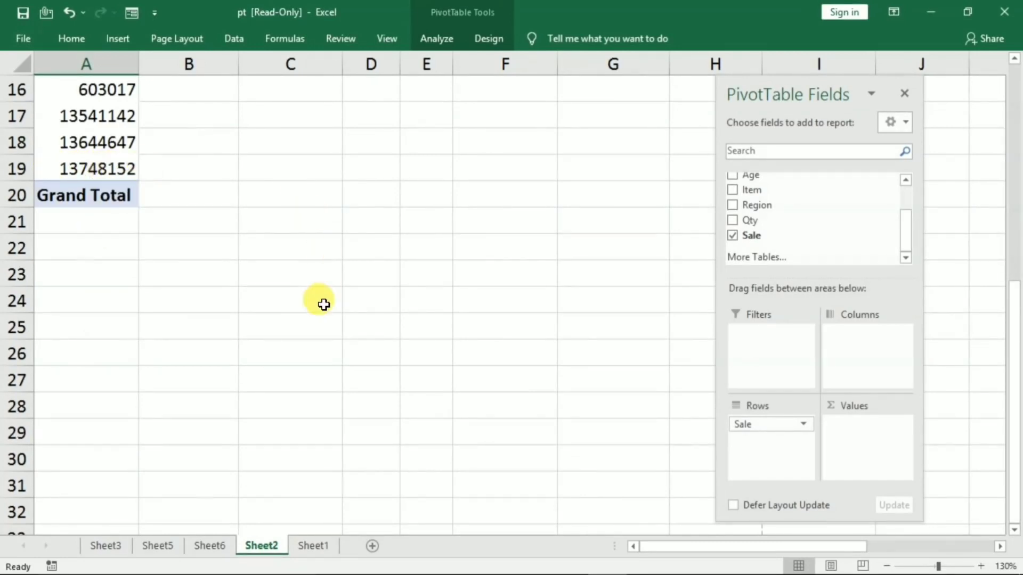
scroll(317, 304, "up", 3)
scroll(315, 304, "up", 2)
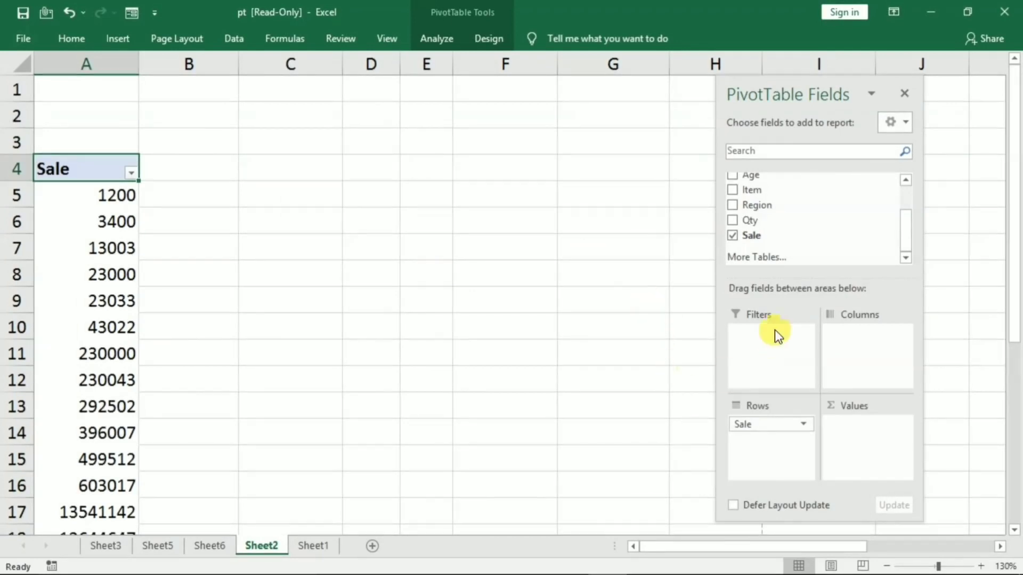
left_click(79, 259)
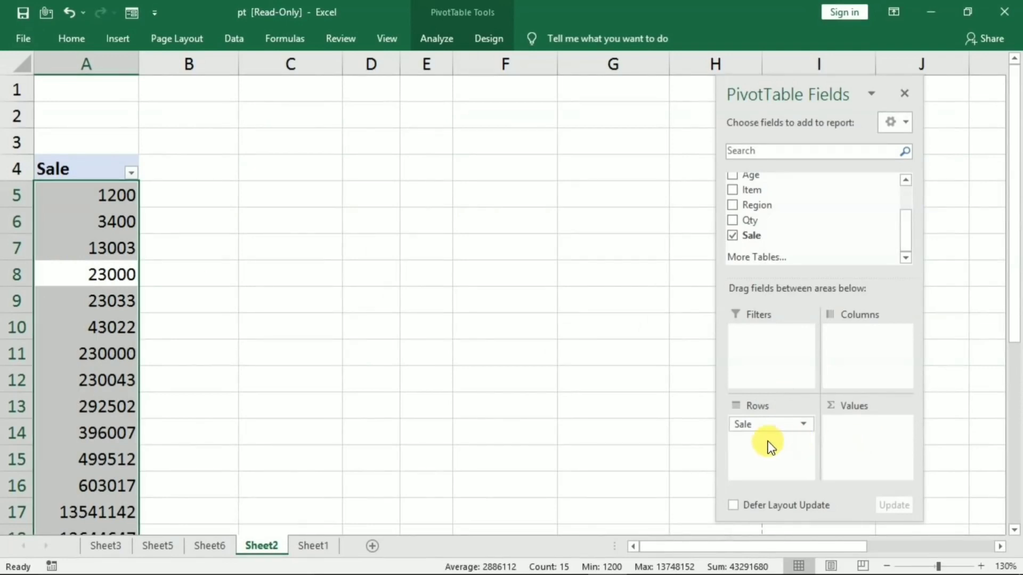
Group the Sale rows into 10000-wide bands starting at 1200
right_click(100, 248)
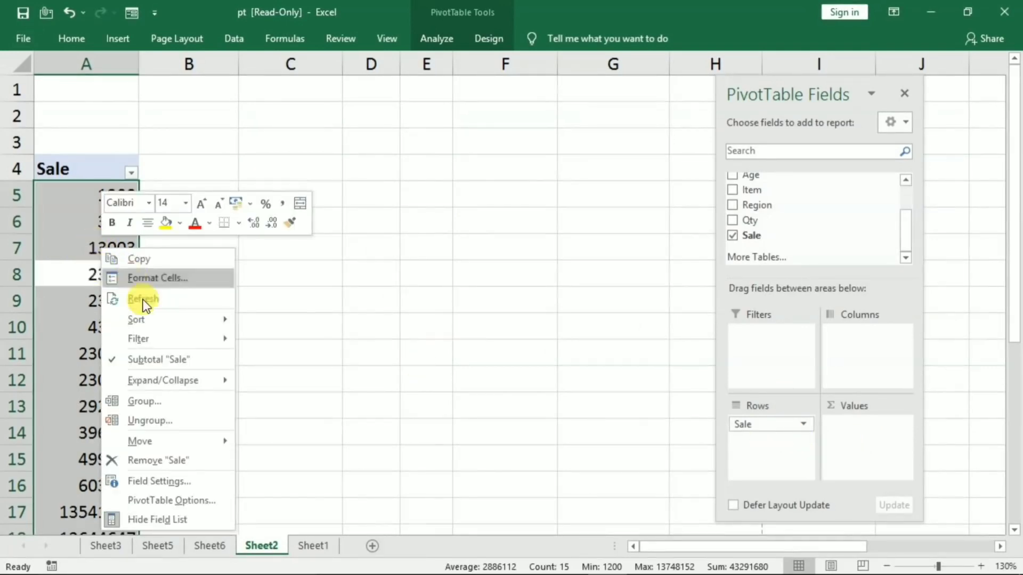
left_click(142, 404)
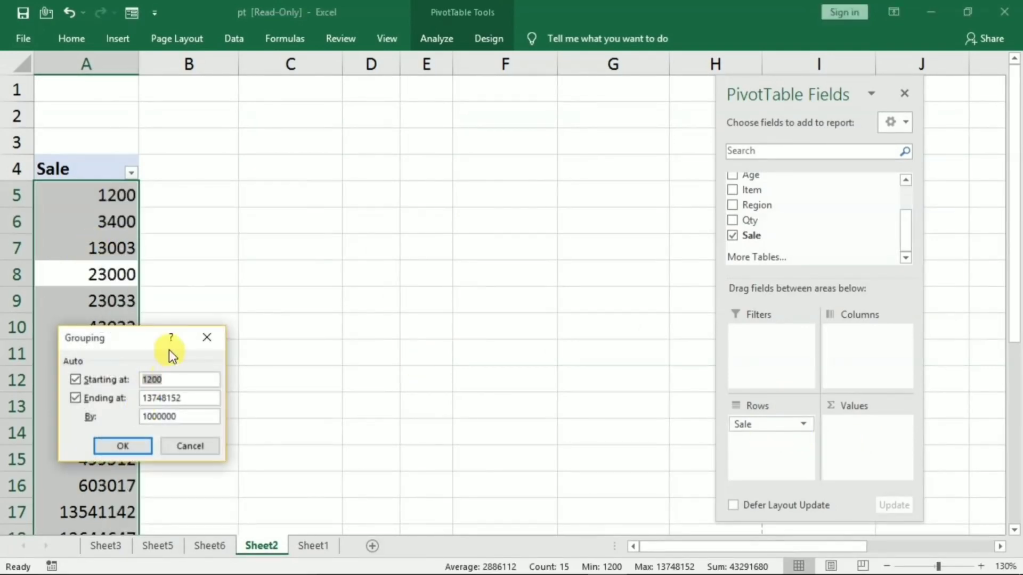
mouse_move(132, 342)
left_mouse_down()
mouse_move(247, 237)
mouse_move(245, 210)
left_mouse_up()
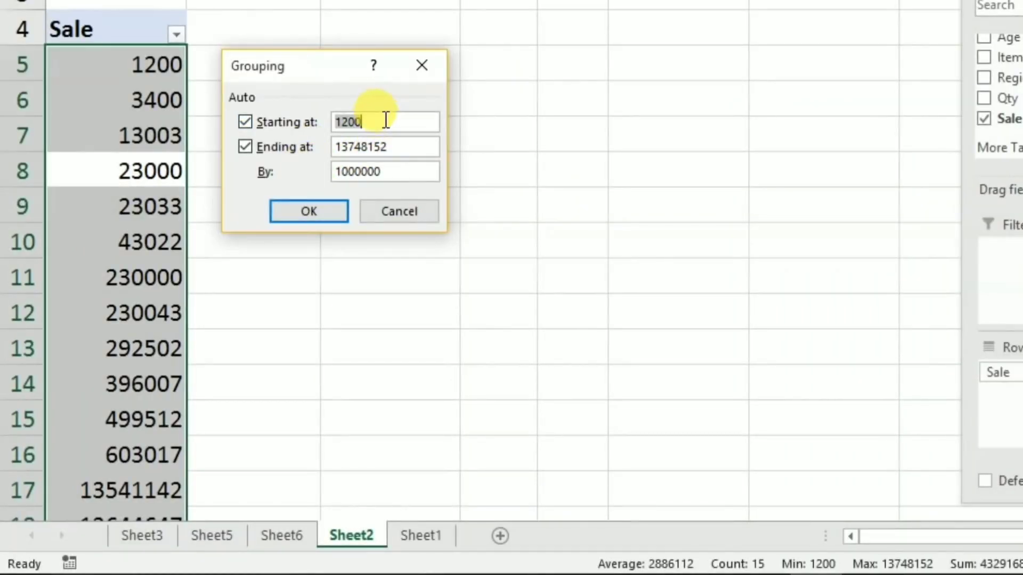
left_click(385, 123)
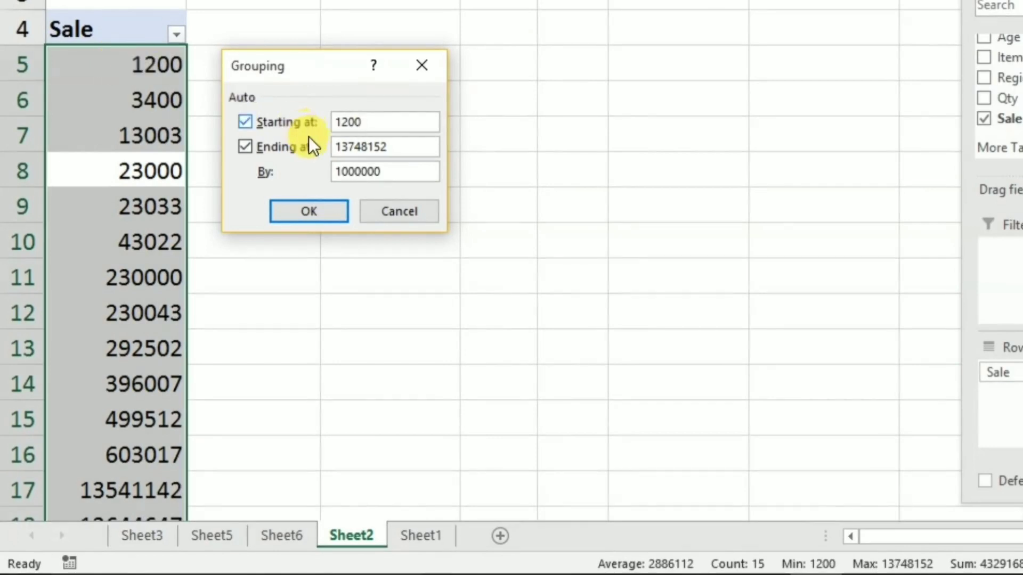
left_click(394, 172)
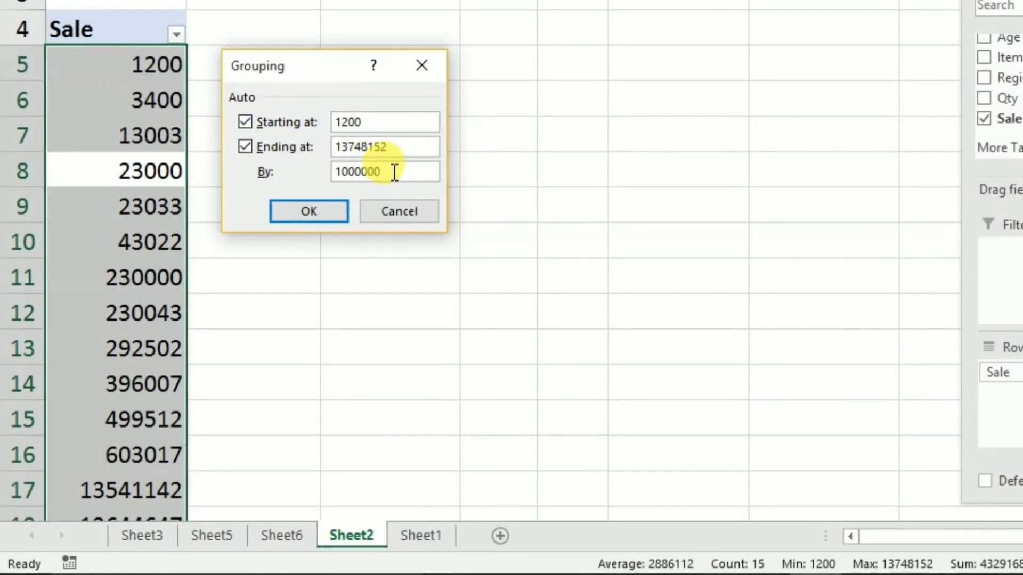
key("BackSpace")
key("BackSpace")
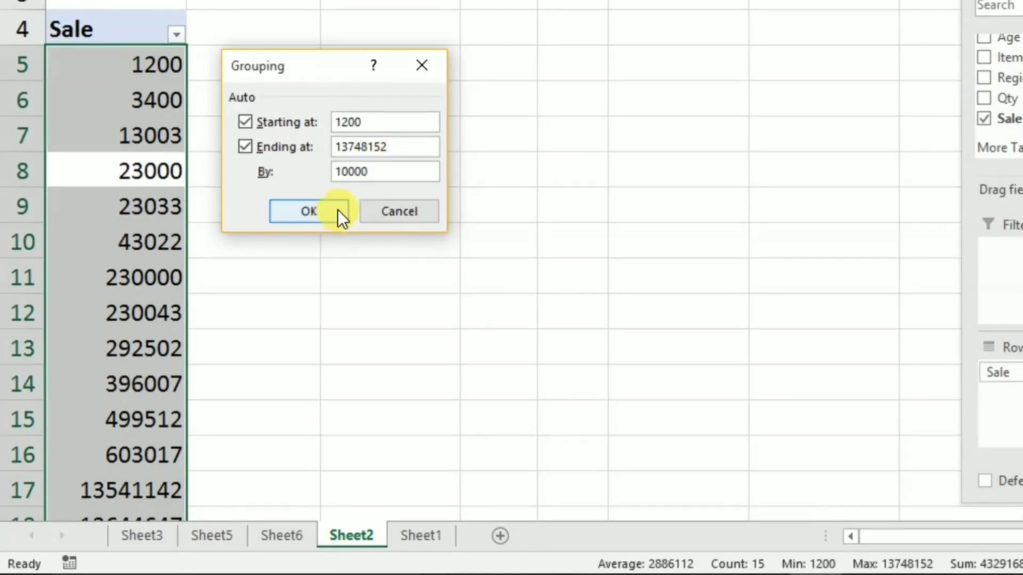
left_click(314, 211)
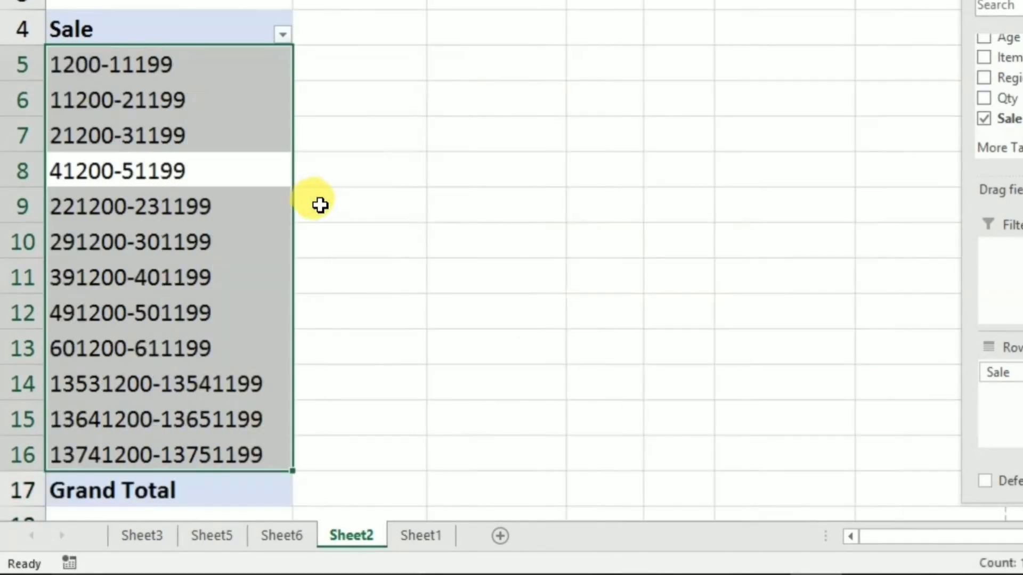
left_click(394, 165)
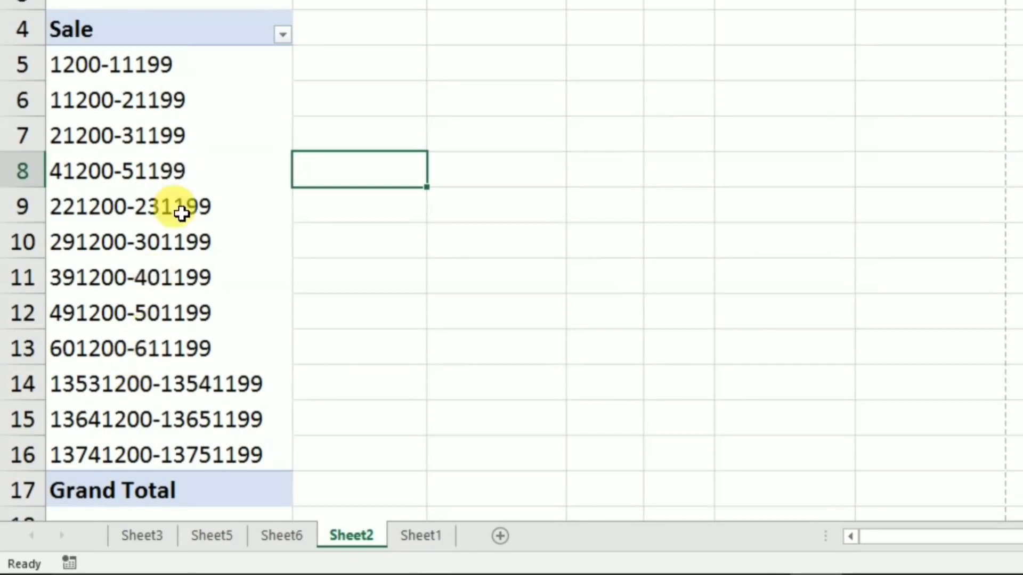
right_click(165, 140)
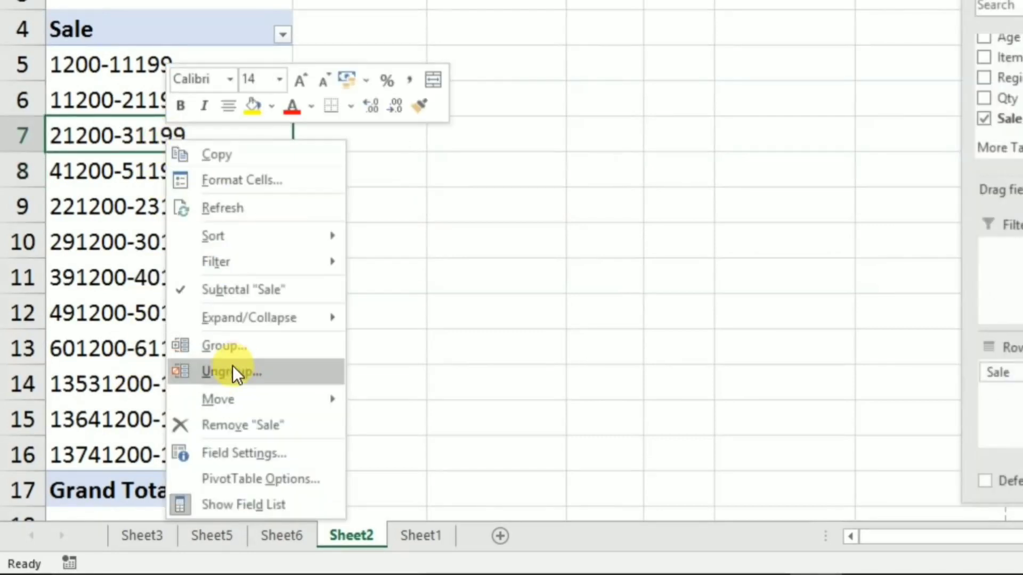
left_click(224, 346)
left_click_drag(245, 272, 455, 175)
key("BackSpace")
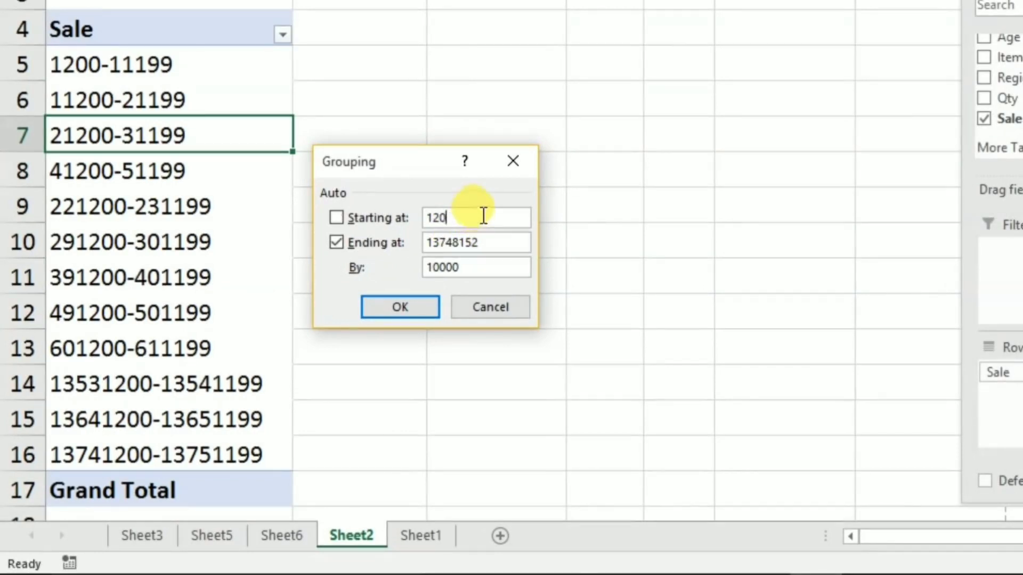
key("BackSpace")
key("BackSpace")
left_click(294, 375)
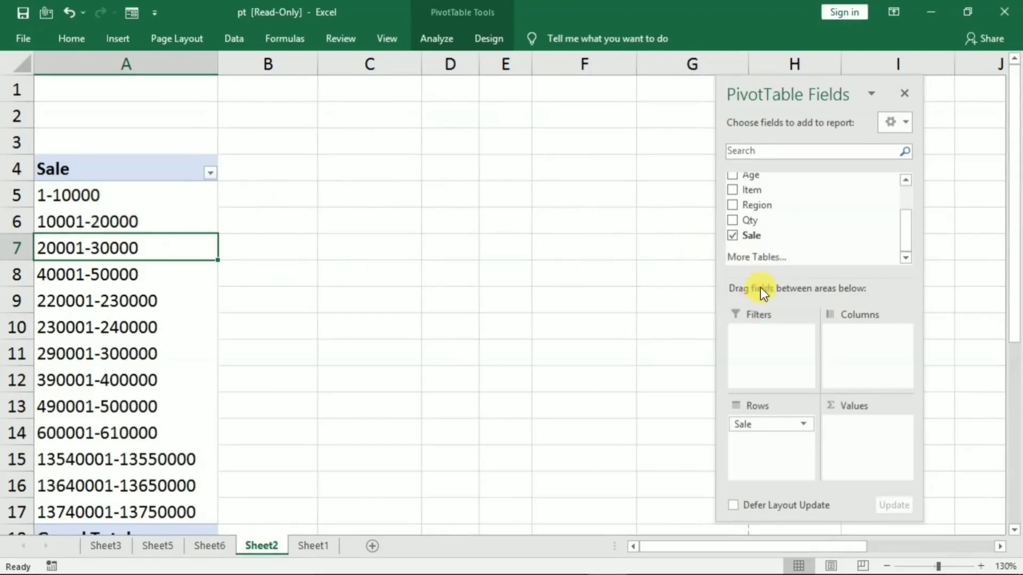
Add Sale to Values as Count of Sale, then summarize it by Average
left_click_drag(752, 235, 859, 431)
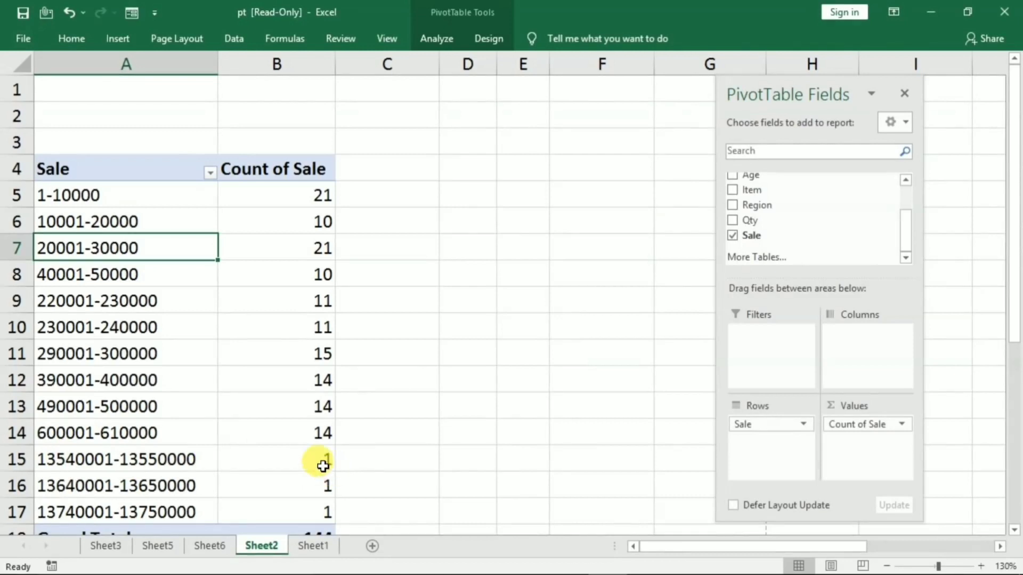
scroll(315, 448, "down", 3)
scroll(323, 434, "up", 3)
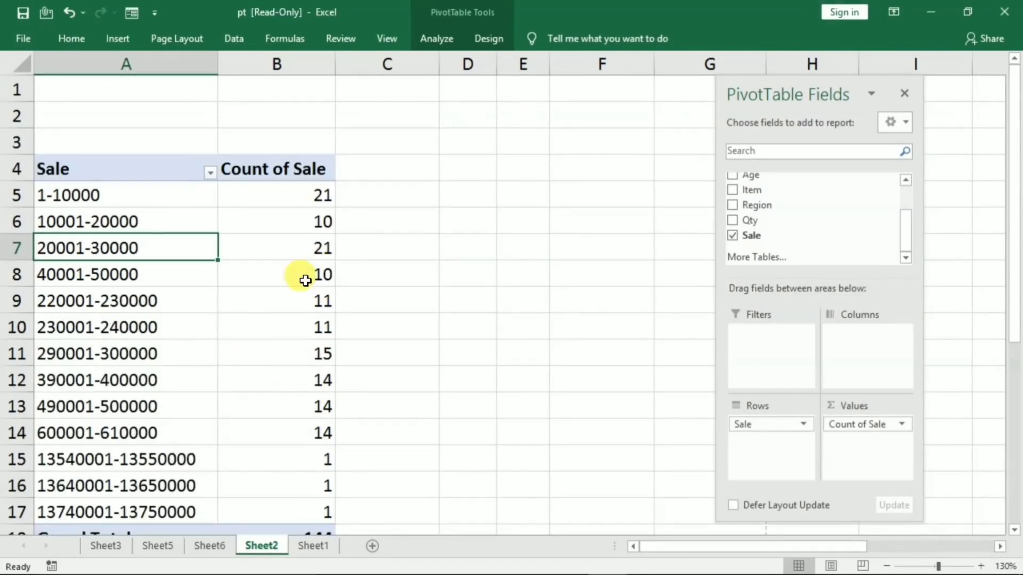
left_click(312, 245)
right_click(294, 254)
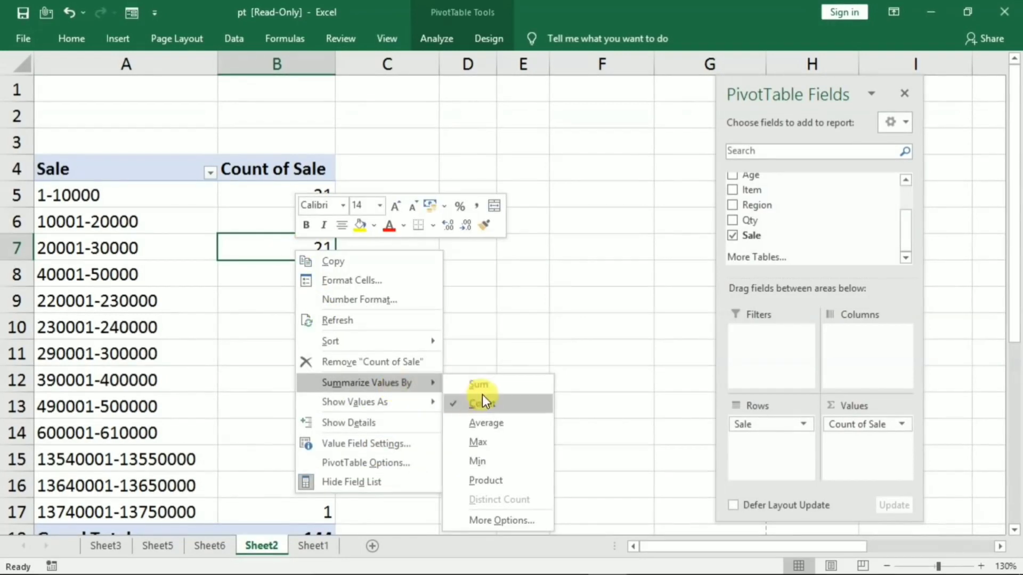
left_click(483, 421)
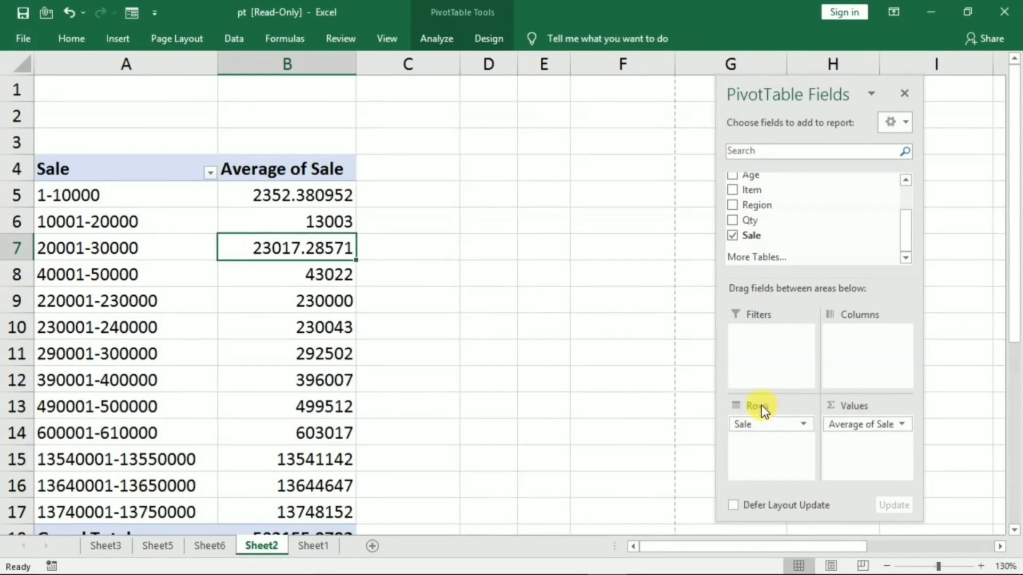
Remove Sale and Average of Sale from the layout and put Age in Rows
left_click_drag(788, 427, 827, 268)
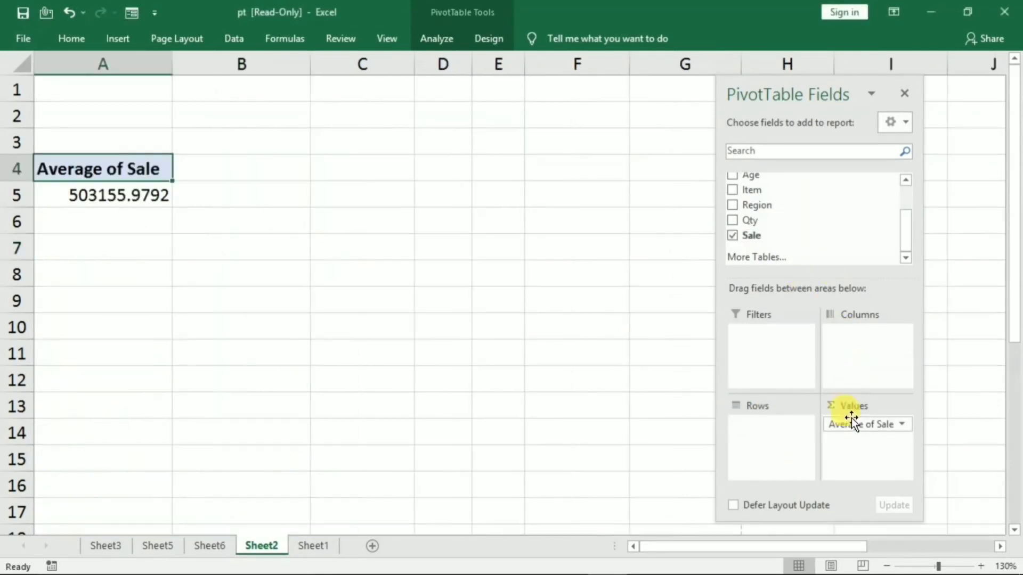
left_click_drag(852, 431, 800, 221)
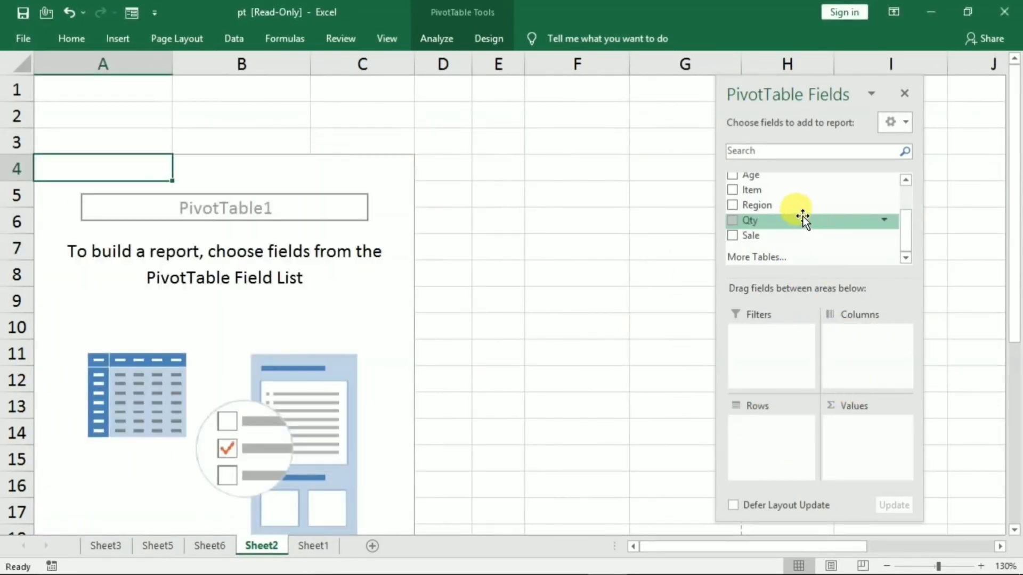
scroll(804, 217, "up", 1)
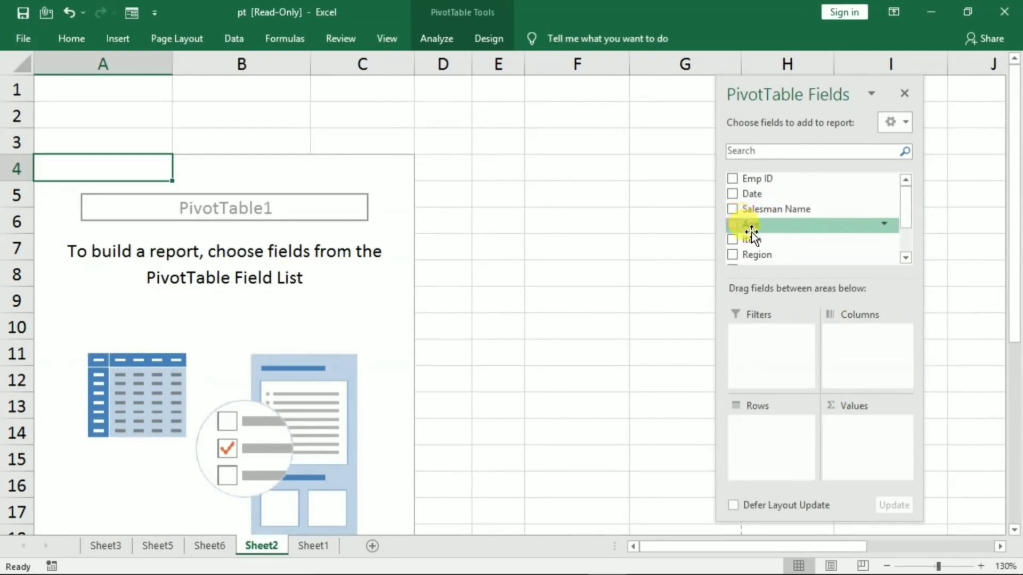
left_click_drag(746, 225, 772, 434)
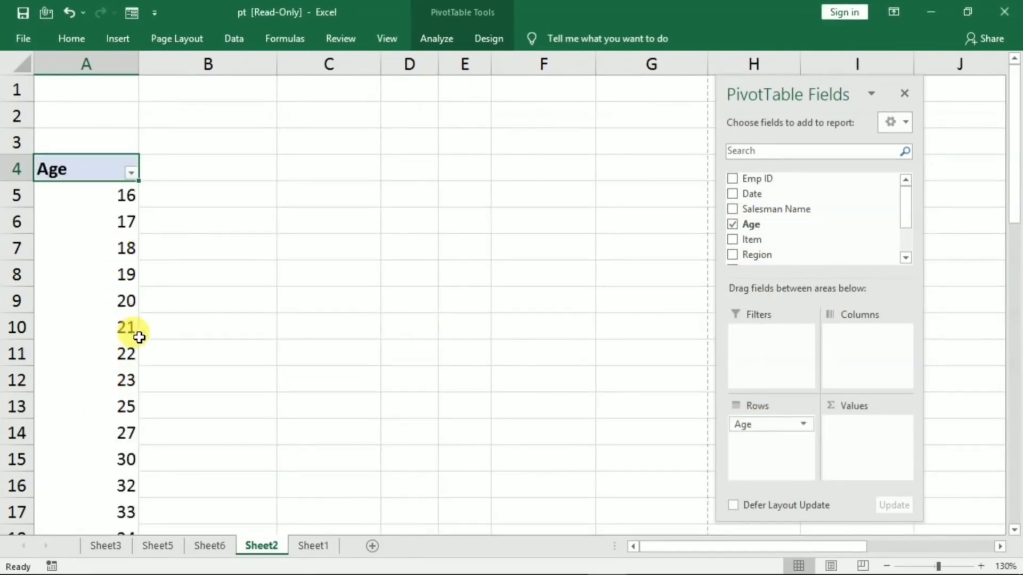
Group the ages into 10-year ranges, starting at 1 with an interval of 10
right_click(96, 247)
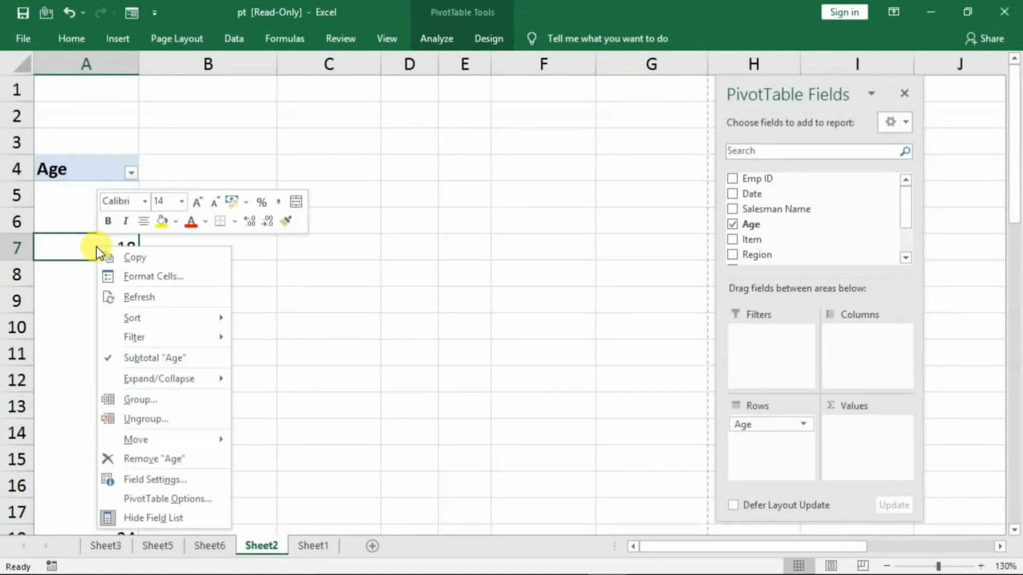
left_click(171, 401)
left_click_drag(206, 337, 333, 254)
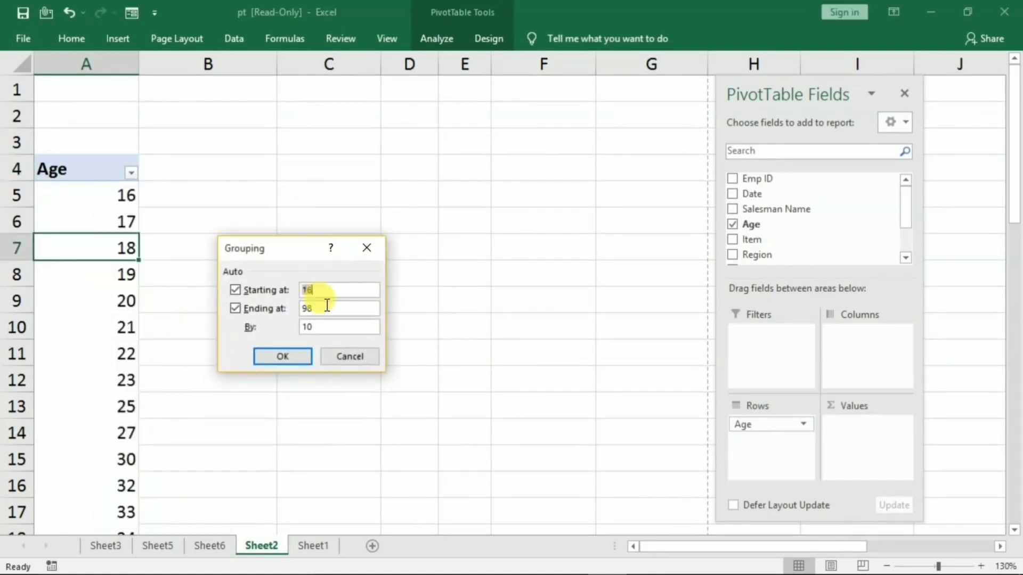
left_click(330, 288)
key("BackSpace")
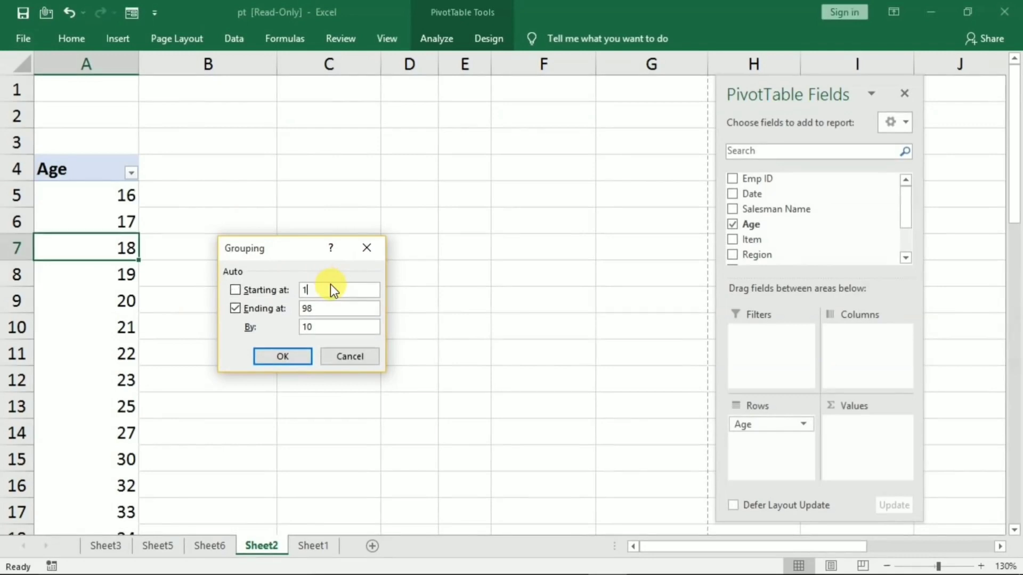
type("1")
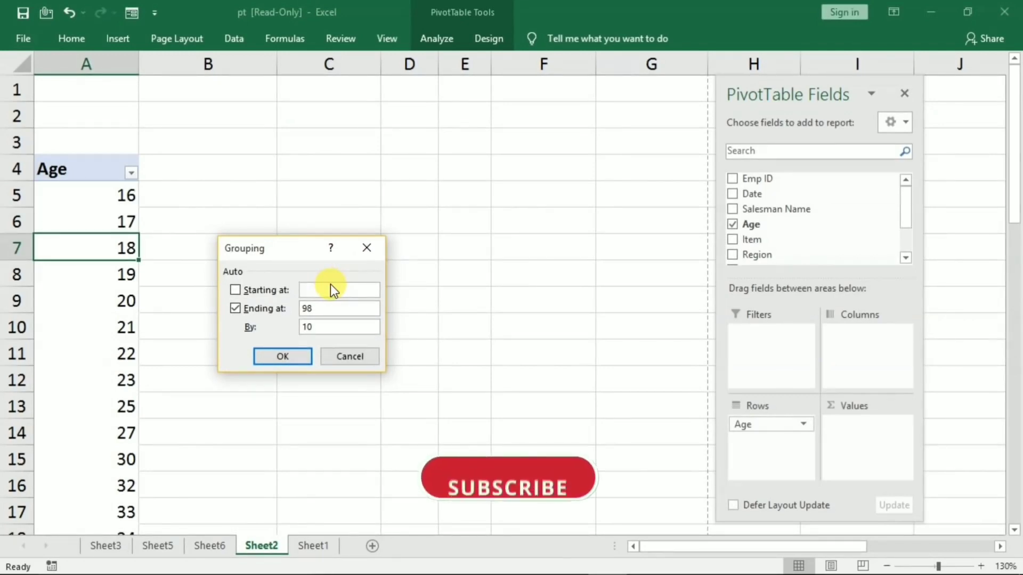
left_click(329, 329)
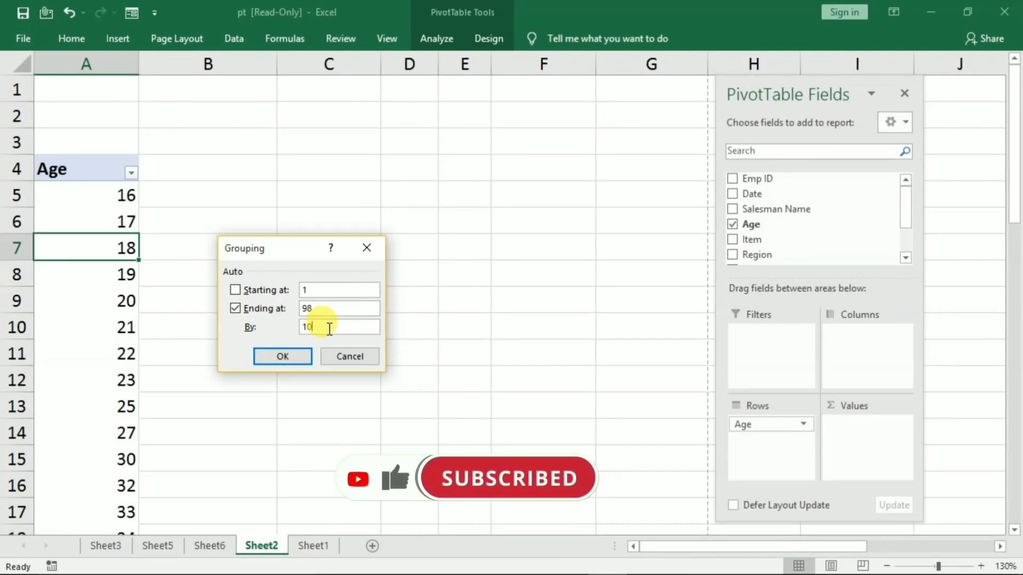
left_click(281, 357)
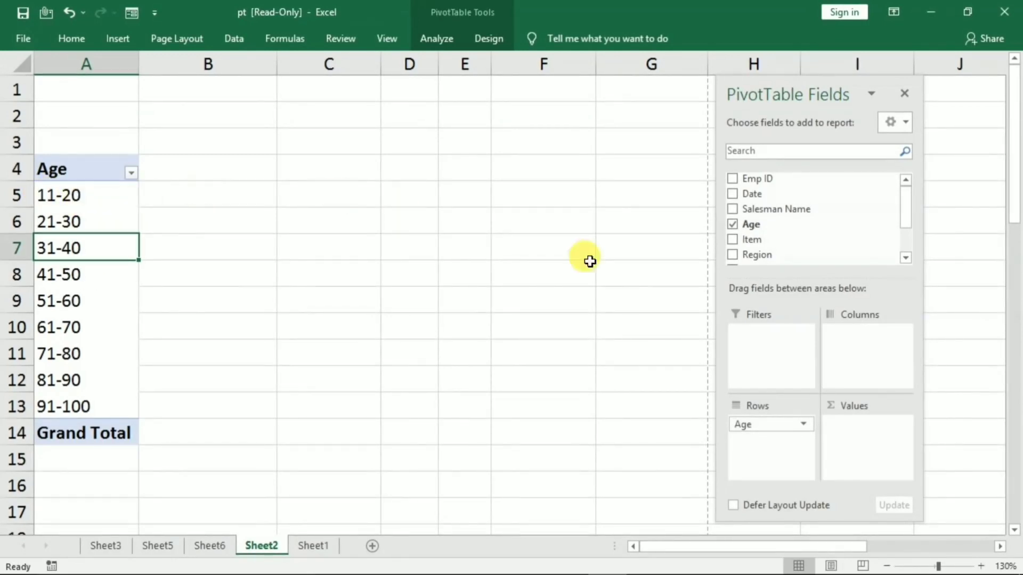
Add Sale to Values to count sales per age band, and inspect the 41-50 count
scroll(783, 224, "down", 1)
left_click_drag(773, 241, 814, 314)
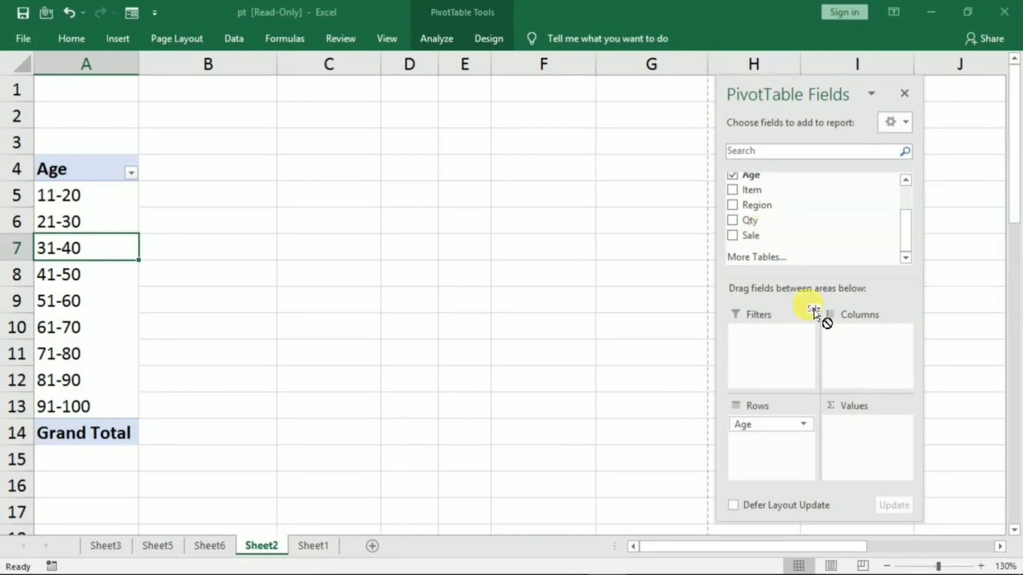
left_click_drag(871, 443, 871, 445)
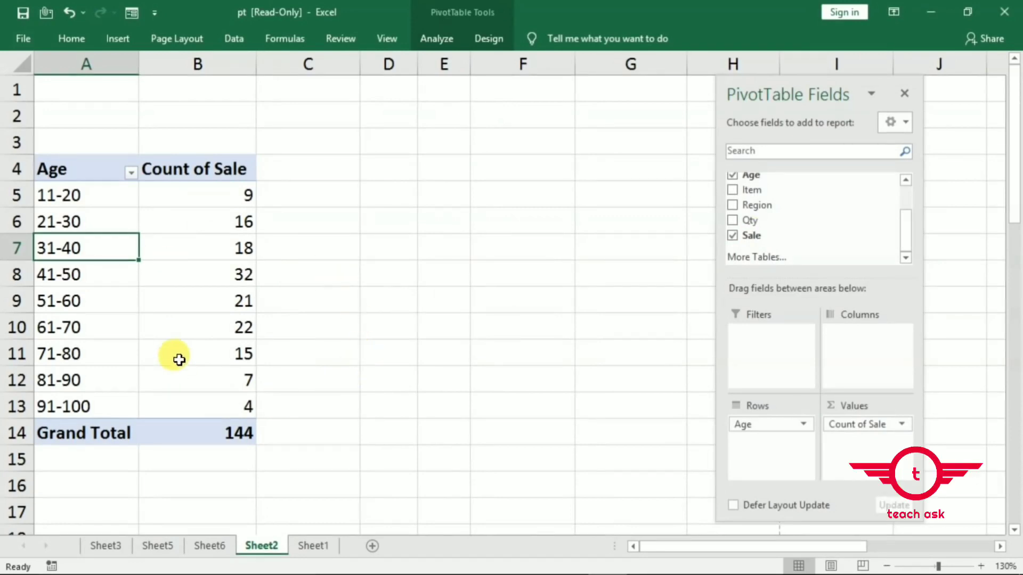
left_click(84, 276)
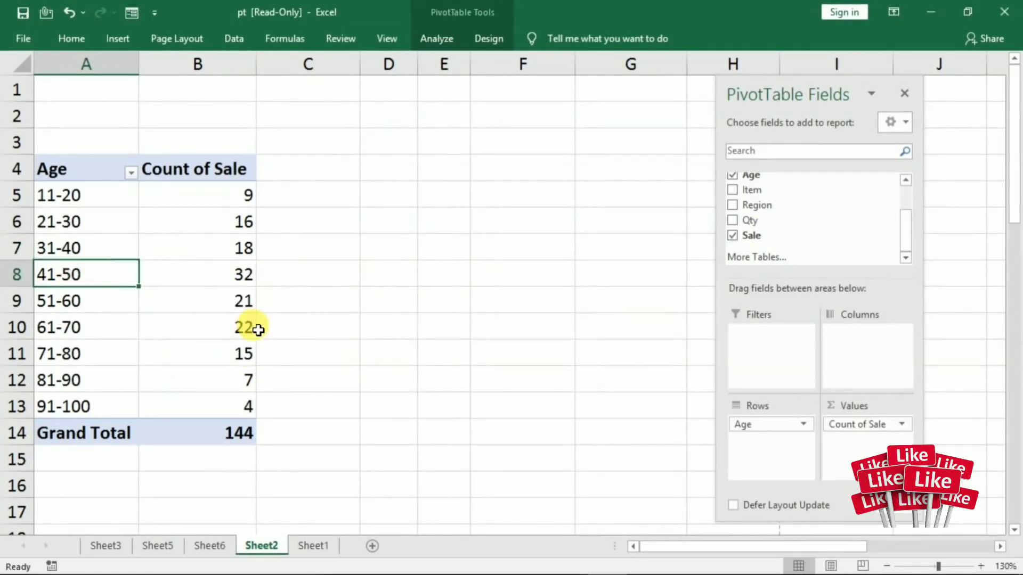
left_click(209, 277)
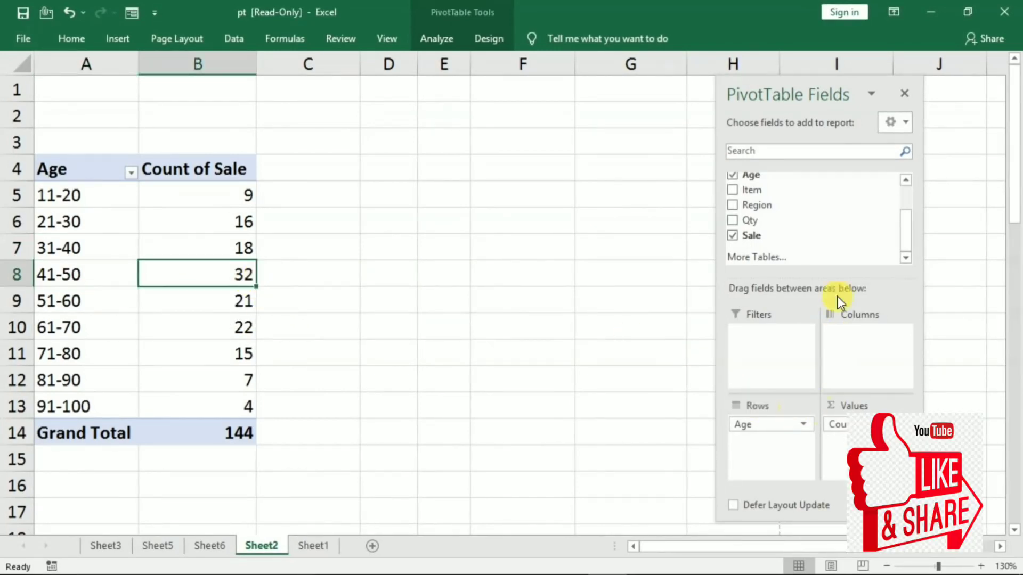
Add Sale to Values a second time so it can be summarized as a Sum
left_click_drag(783, 236, 842, 435)
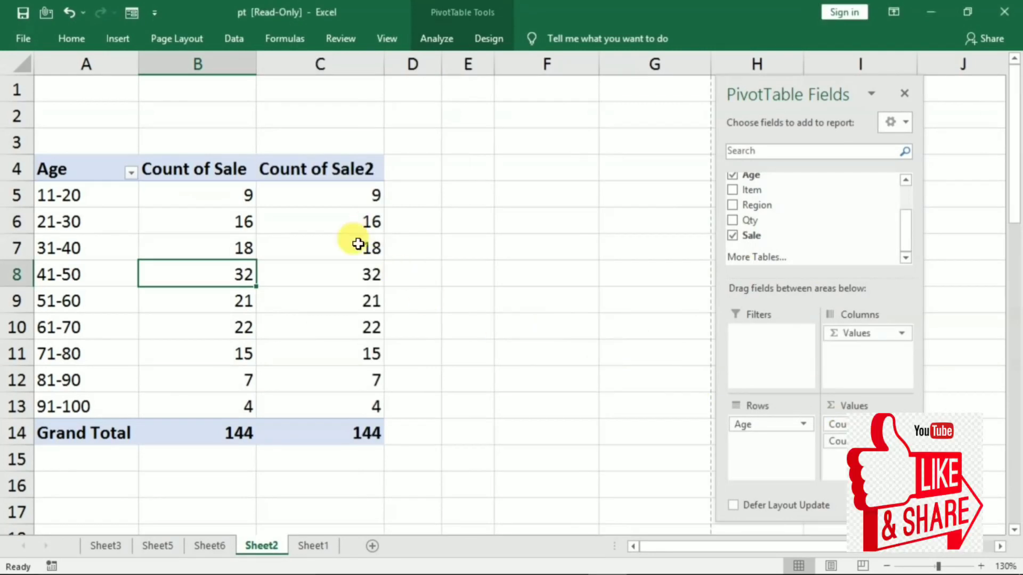
right_click(340, 244)
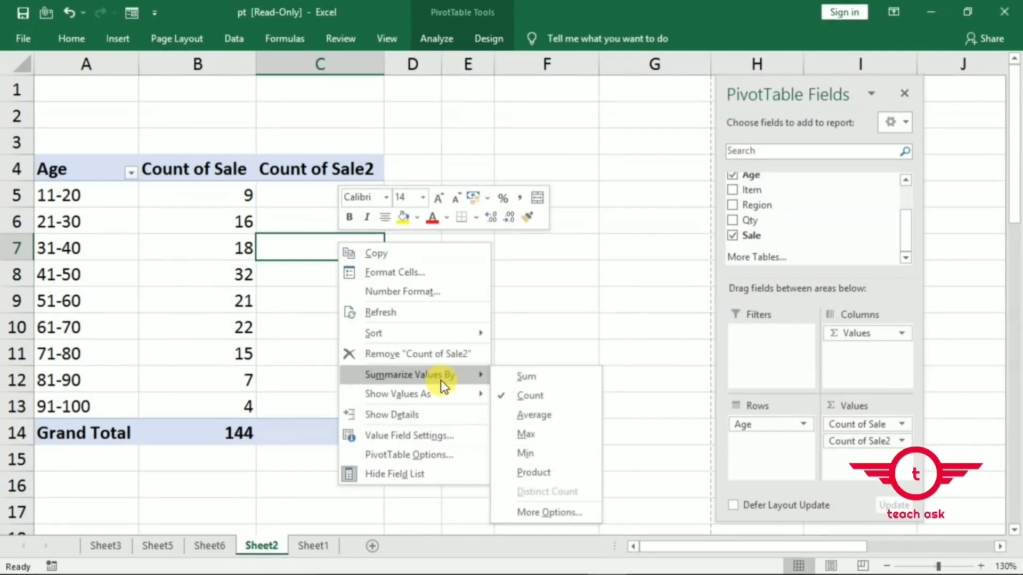
key("Escape")
key("Escape")
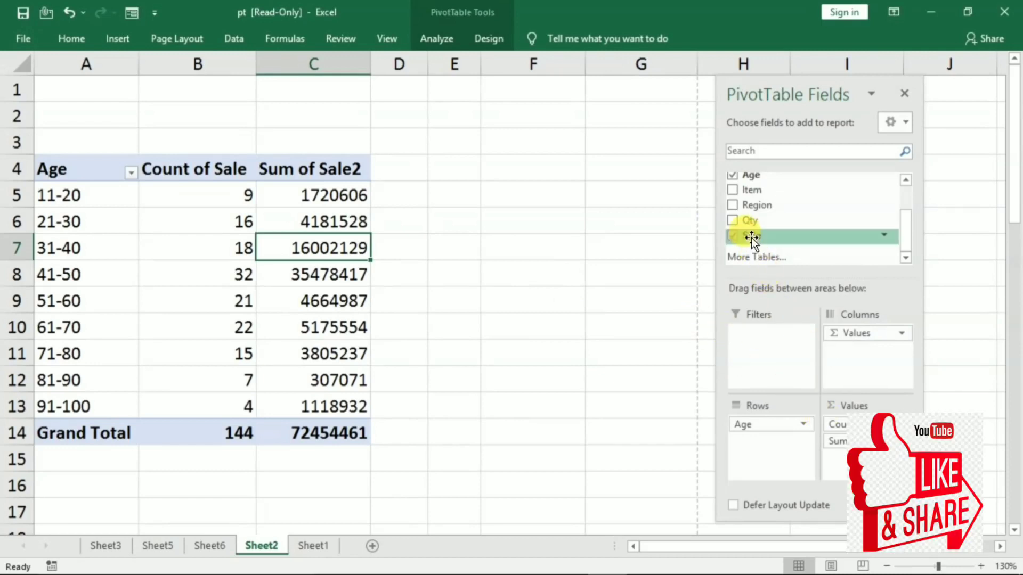
Add a third Sale column ranked Largest to Smallest by Age, then view Sheet1
left_click_drag(751, 236, 820, 443)
right_click(457, 272)
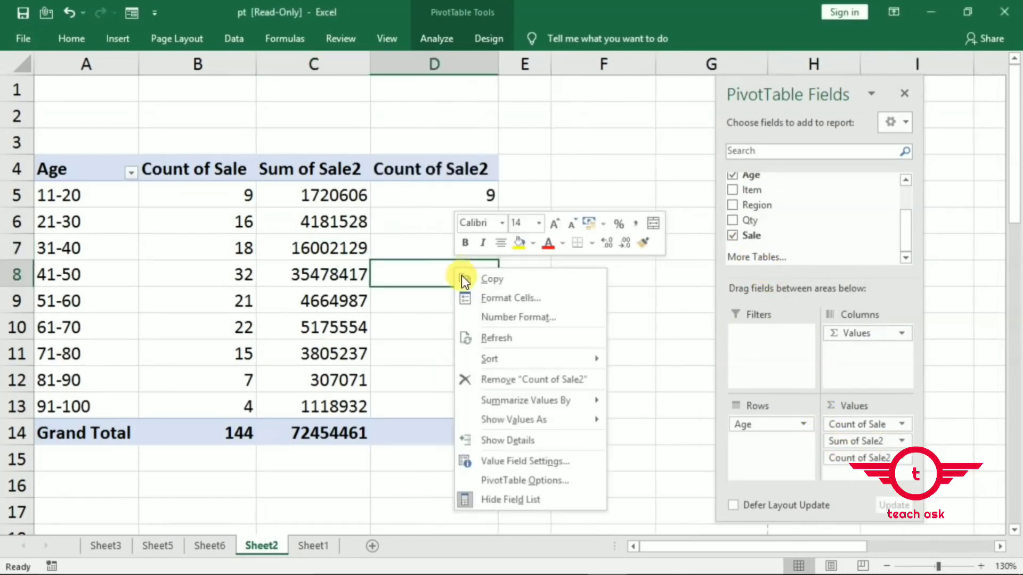
mouse_move(514, 419)
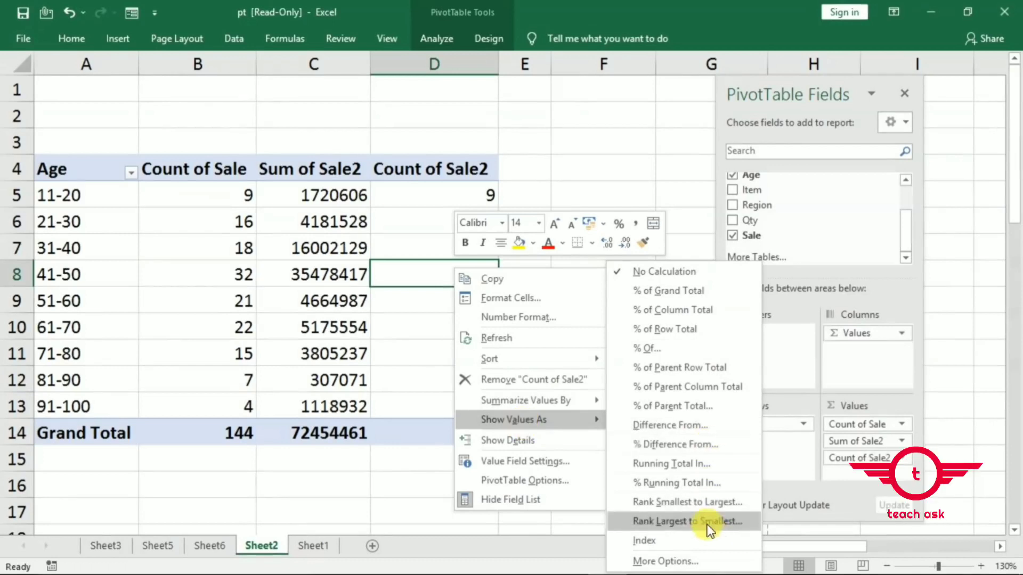
left_click(695, 523)
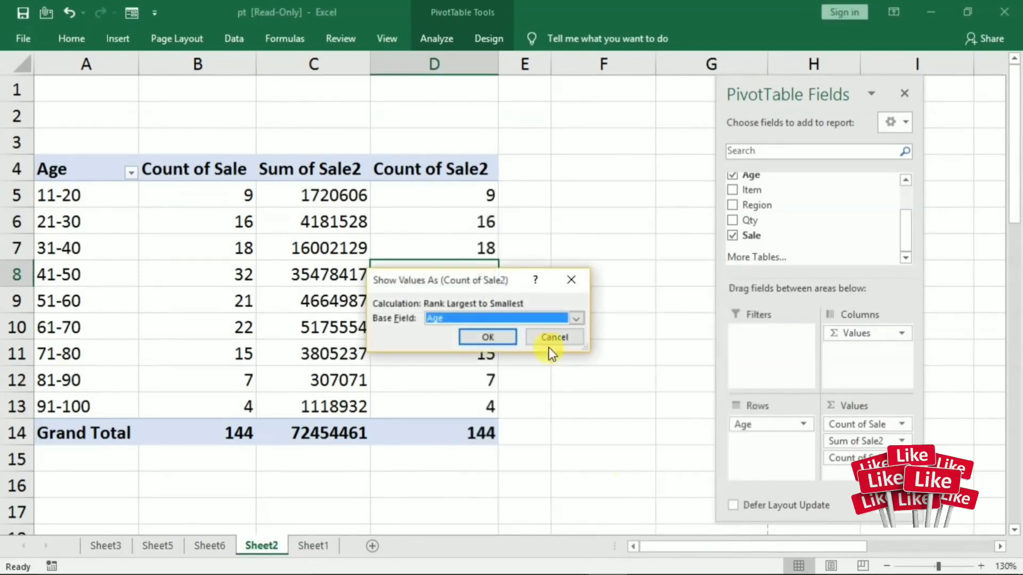
left_click(486, 338)
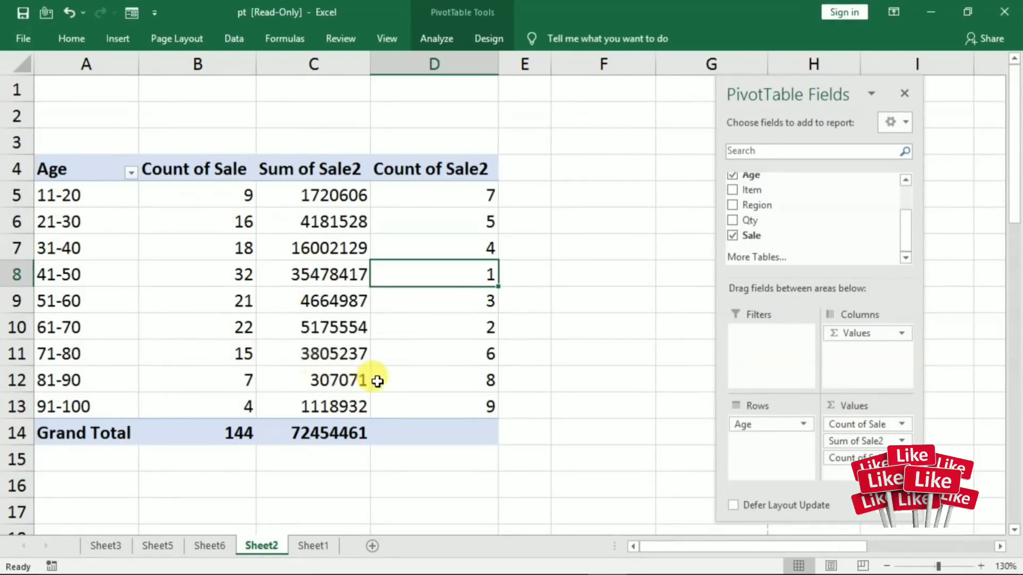
mouse_move(336, 381)
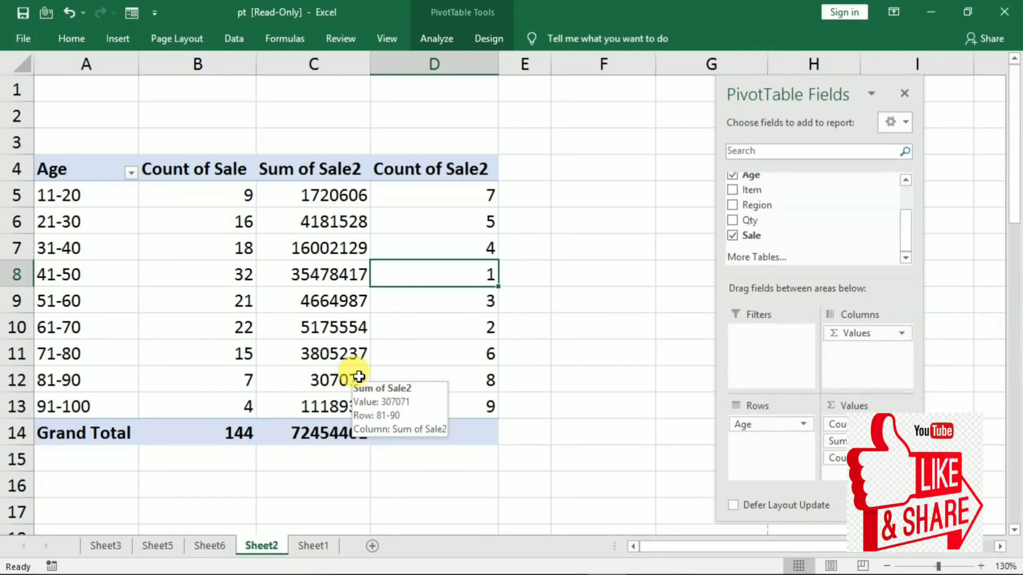
left_click(305, 546)
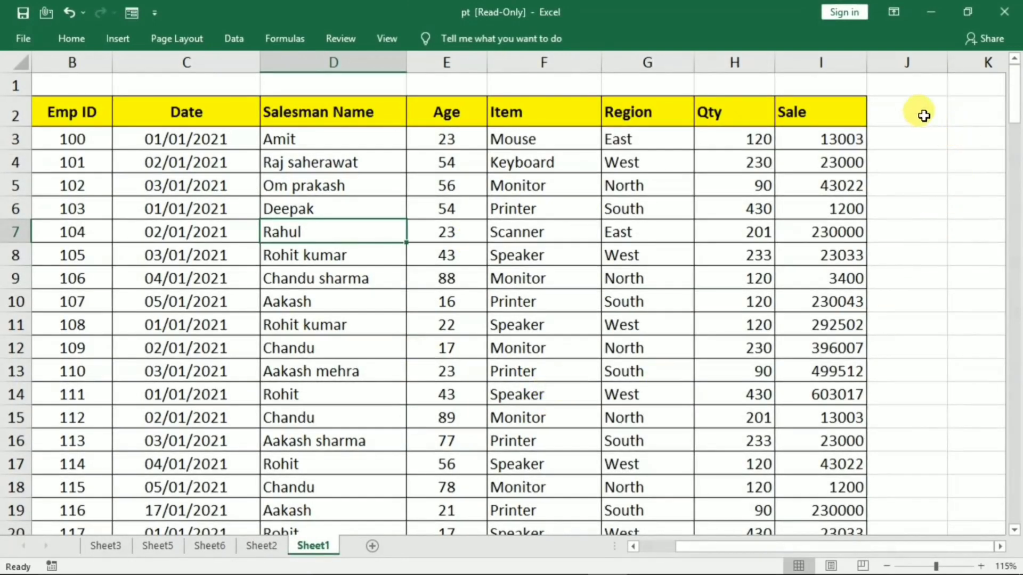
On Sheet2, remove Count of Sale, Sum of Sale2, Count of Sale2 and Age from the pivot
left_click(260, 546)
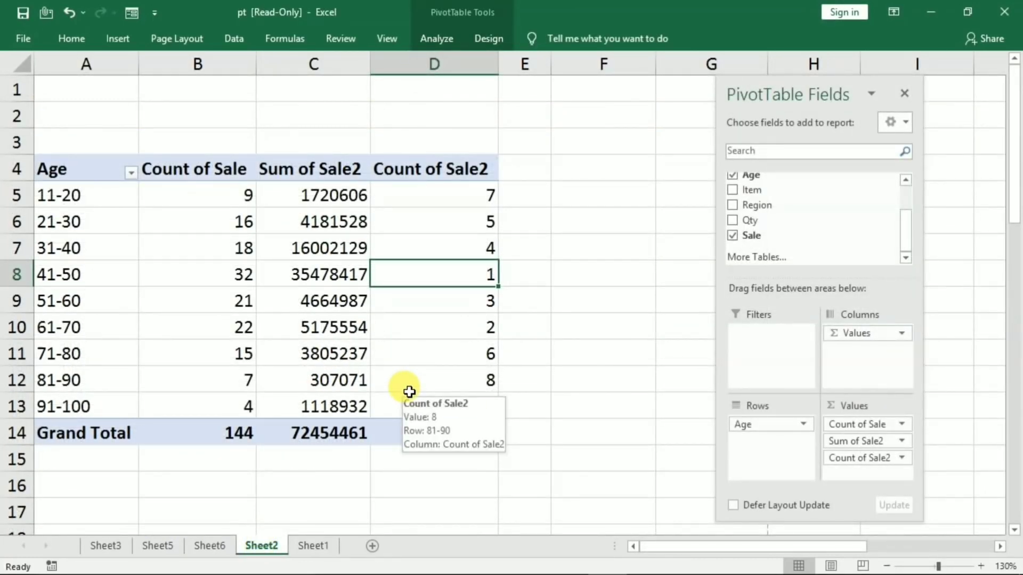
left_click(313, 302)
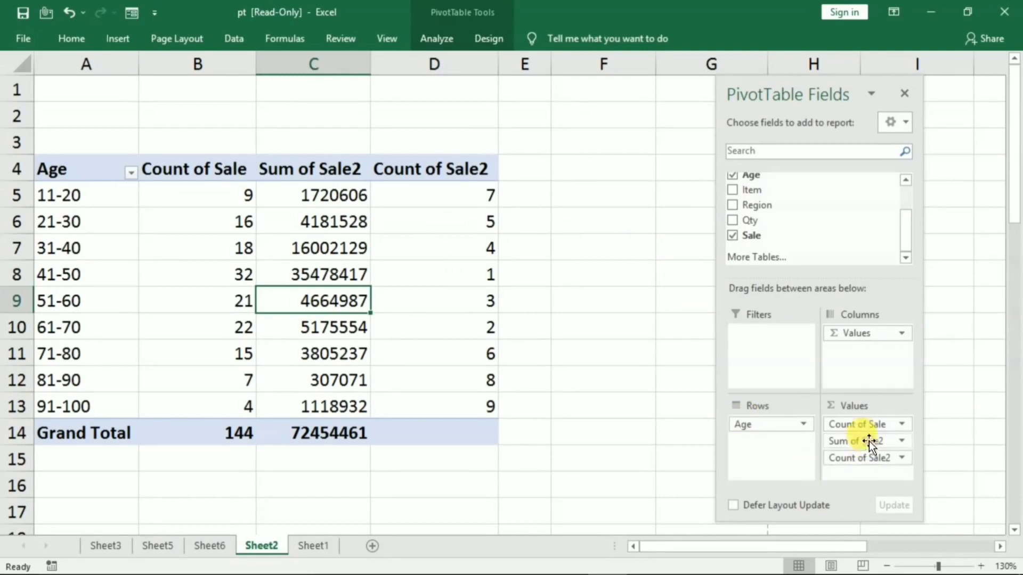
left_click_drag(861, 424, 826, 254)
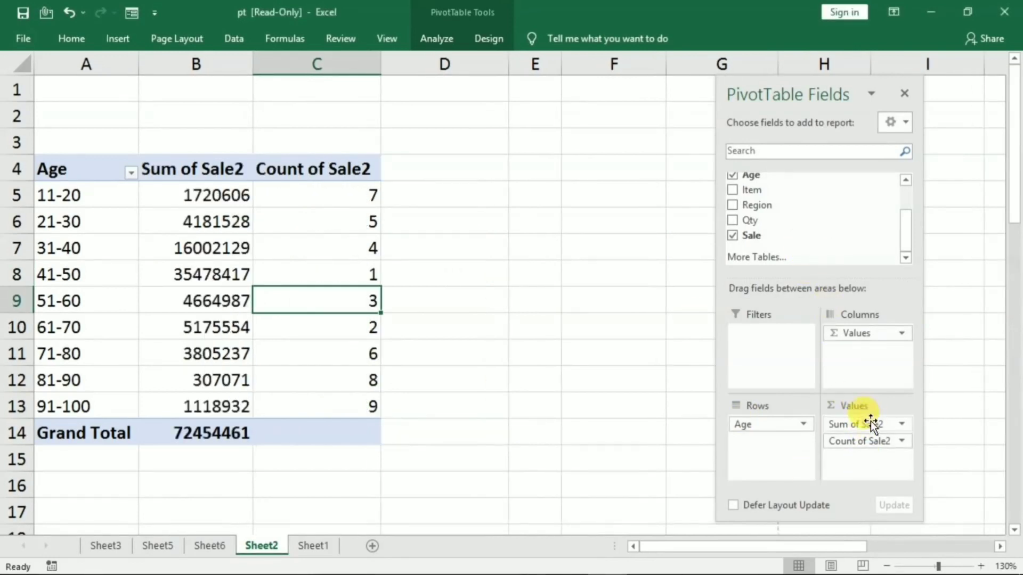
left_click_drag(871, 423, 783, 199)
mouse_move(853, 424)
left_mouse_down()
mouse_move(810, 346)
mouse_move(769, 382)
left_mouse_up()
left_click_drag(754, 426, 799, 190)
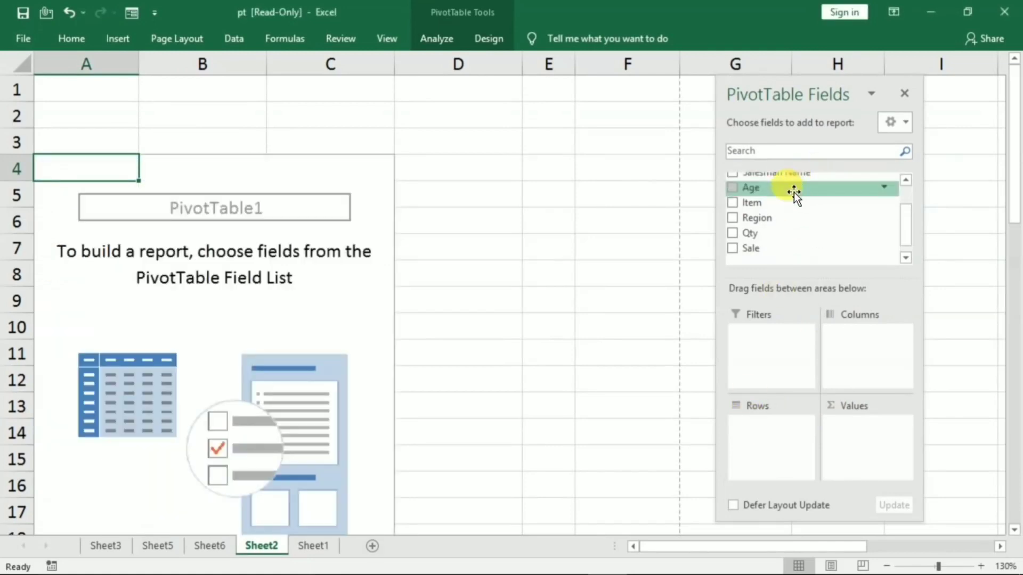
Put Region in Rows and Sale in Values, then select East in Sheet1's Region column
mouse_move(757, 217)
left_mouse_down()
mouse_move(770, 379)
mouse_move(748, 429)
left_mouse_up()
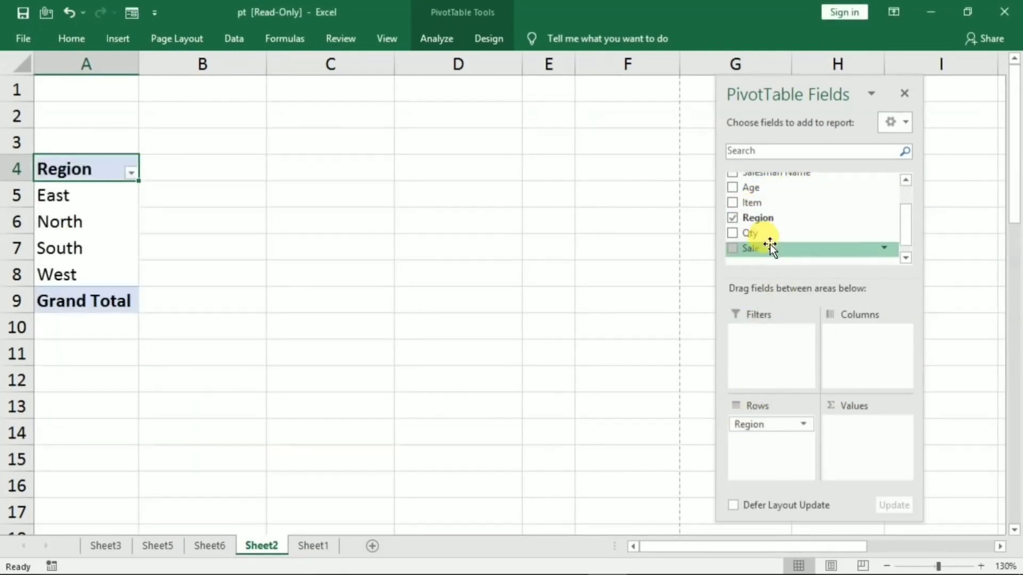
mouse_move(758, 248)
left_mouse_down()
mouse_move(829, 445)
mouse_move(825, 424)
left_mouse_up()
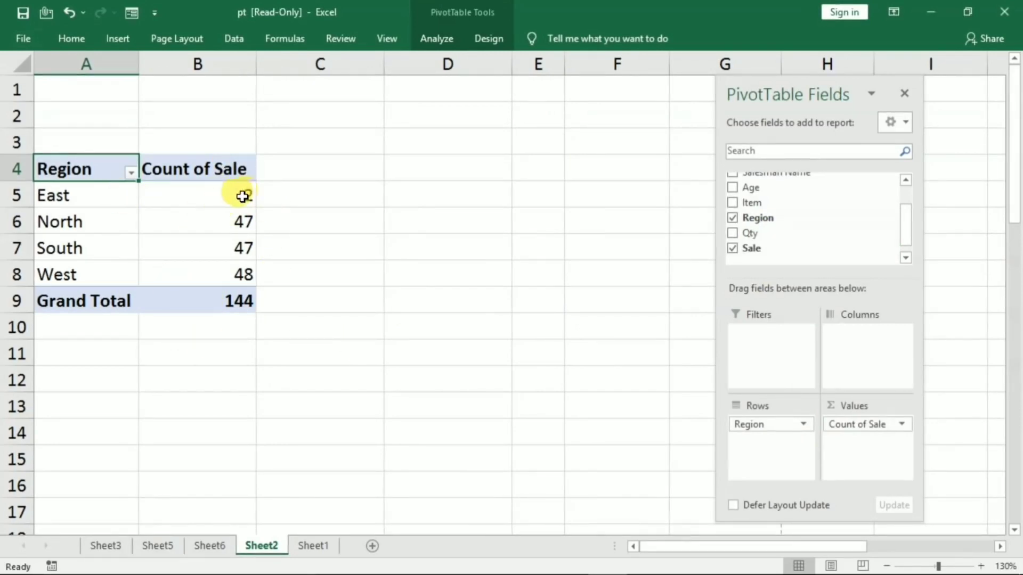
left_click(312, 545)
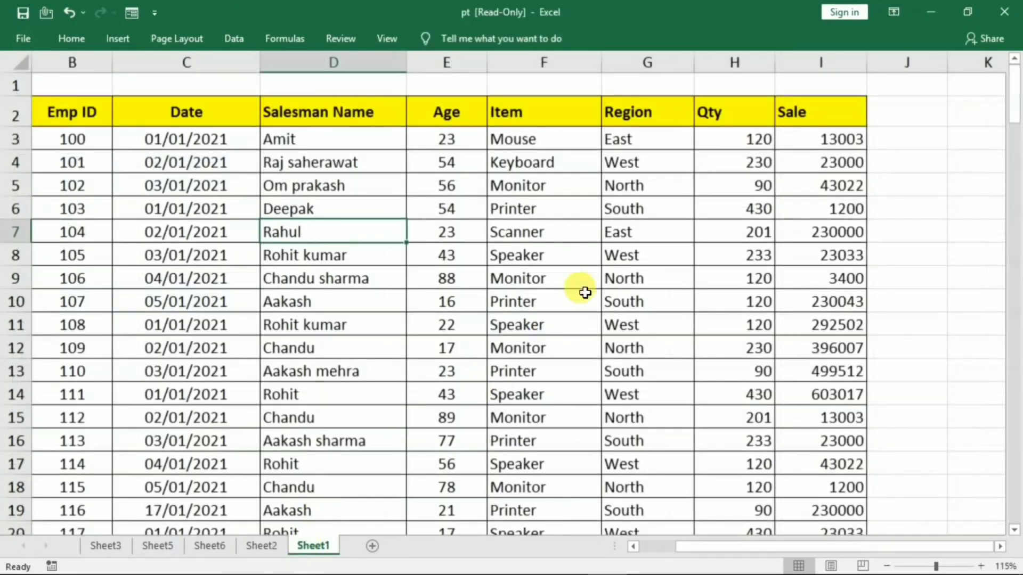
left_click(643, 234)
Change cell G19's region on Sheet1 to East
left_click(642, 139)
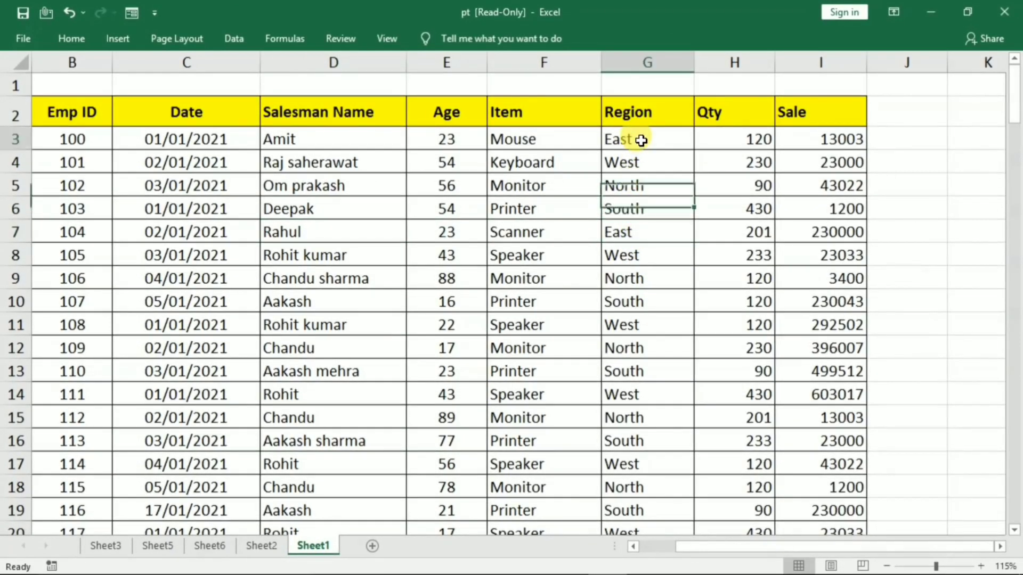
scroll(639, 445, "down", 2)
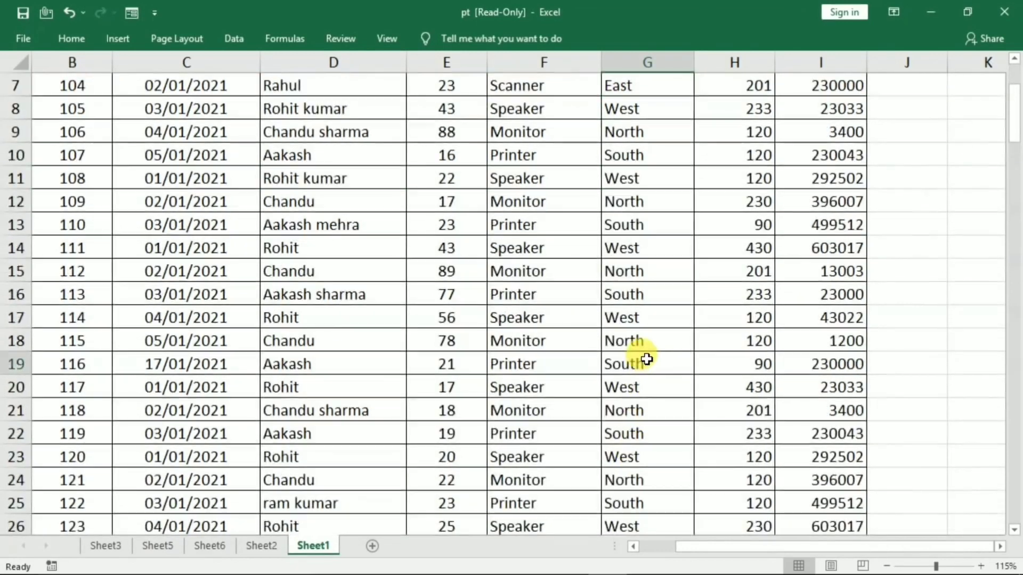
left_click(647, 358)
type("East")
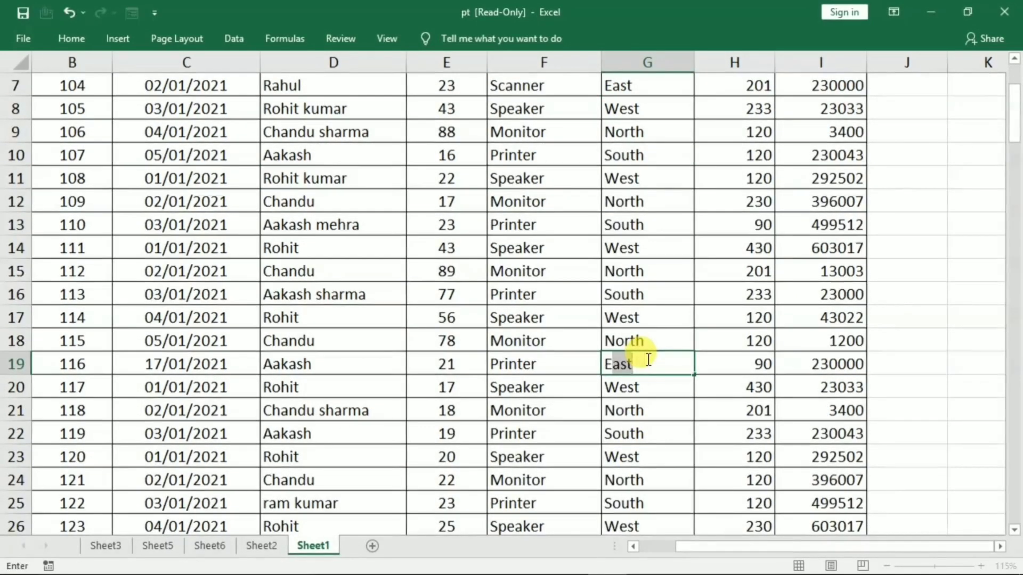
key("Return")
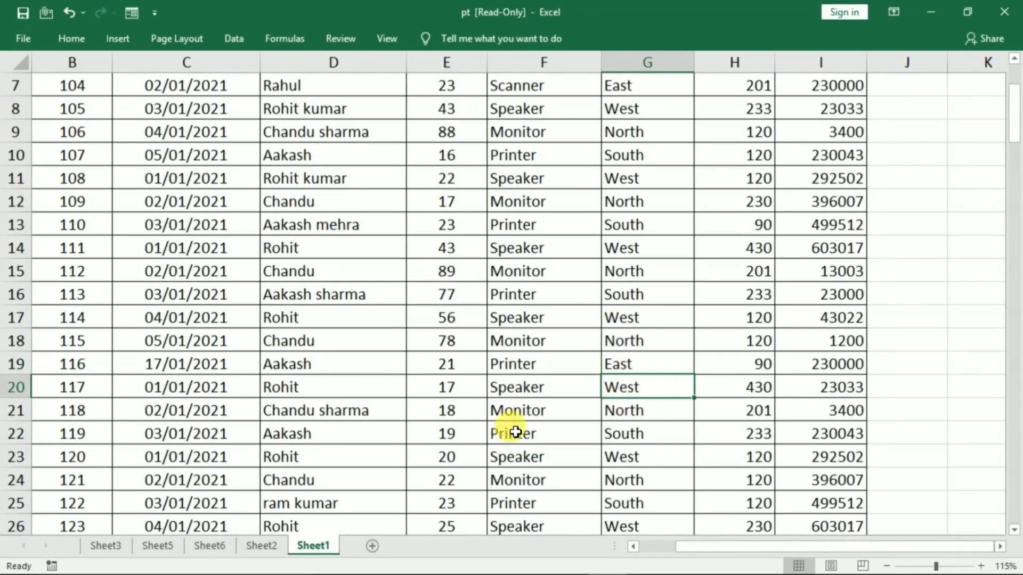
Refresh the Sheet2 PivotTable so East shows 3 and South 46, then return to Sheet1
left_click(264, 551)
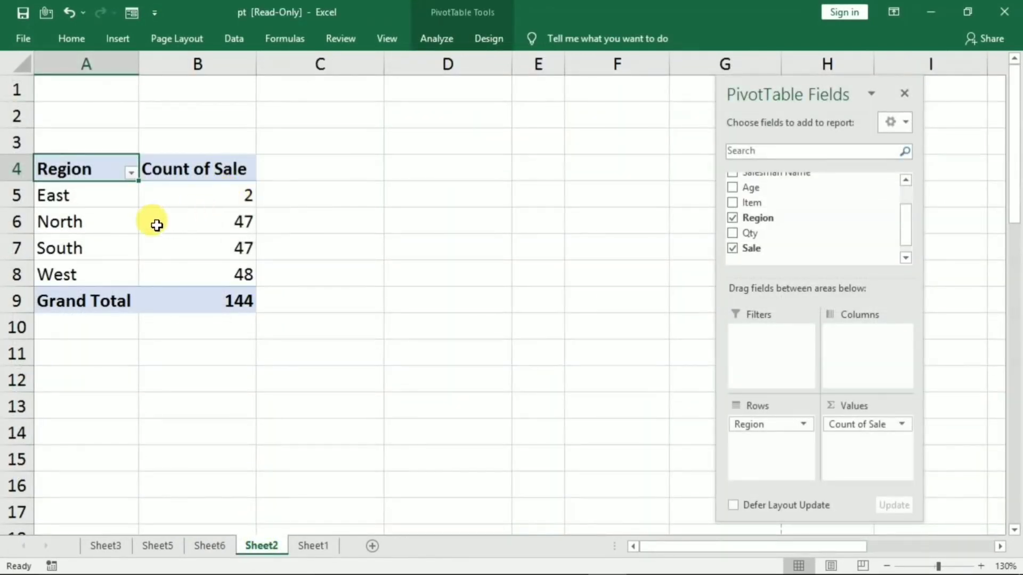
left_click(301, 552)
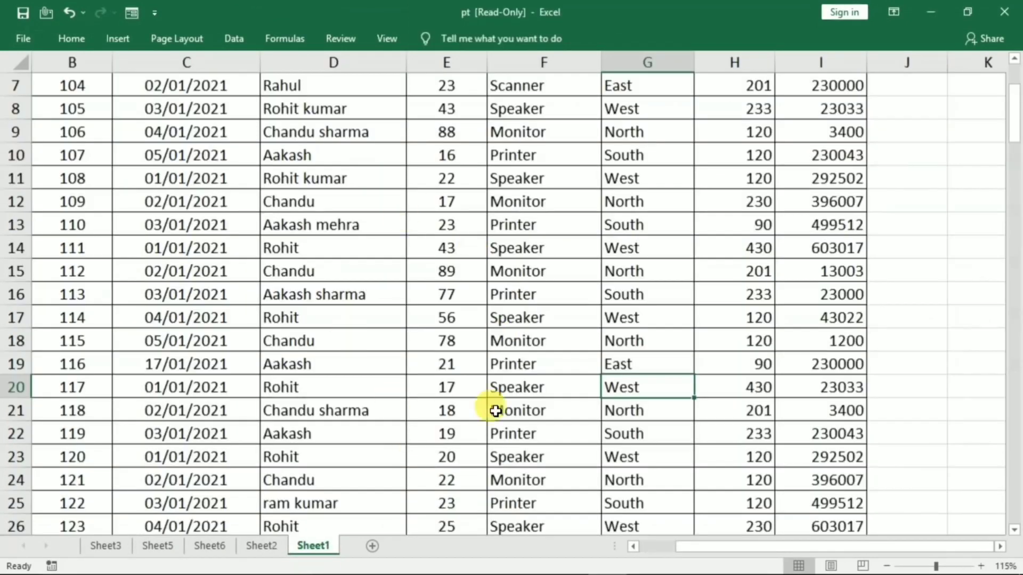
left_click(261, 546)
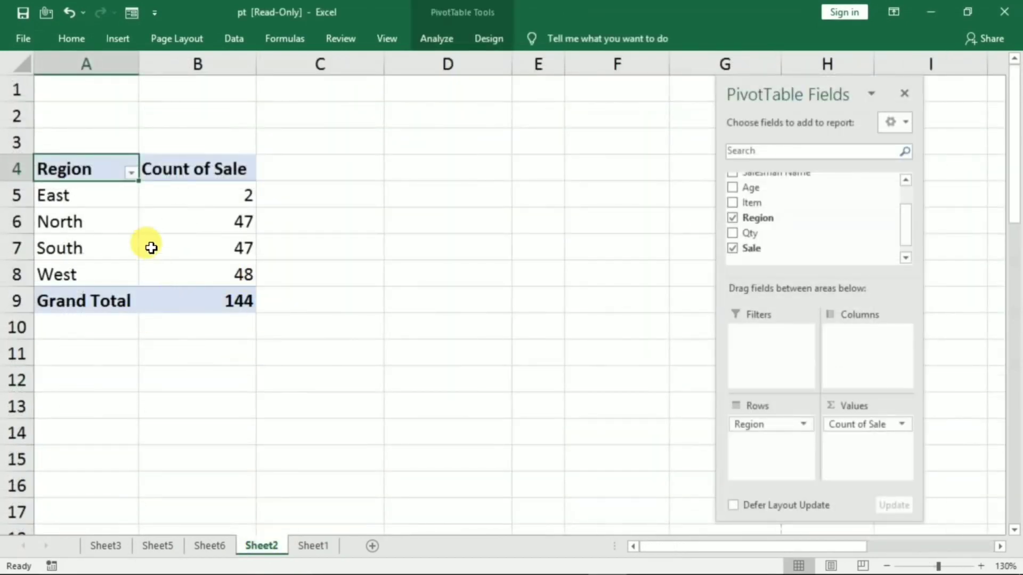
right_click(127, 228)
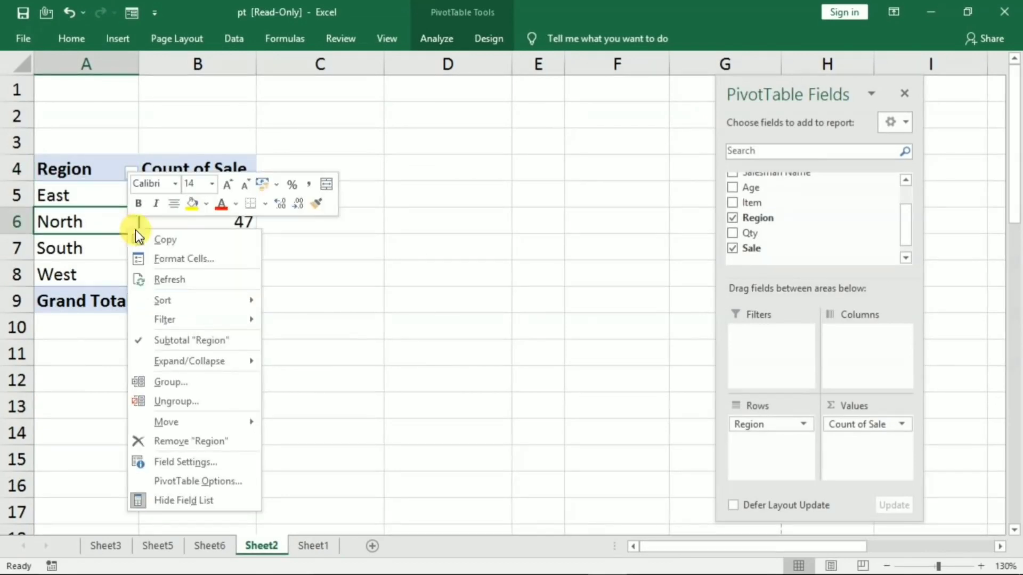
left_click(181, 279)
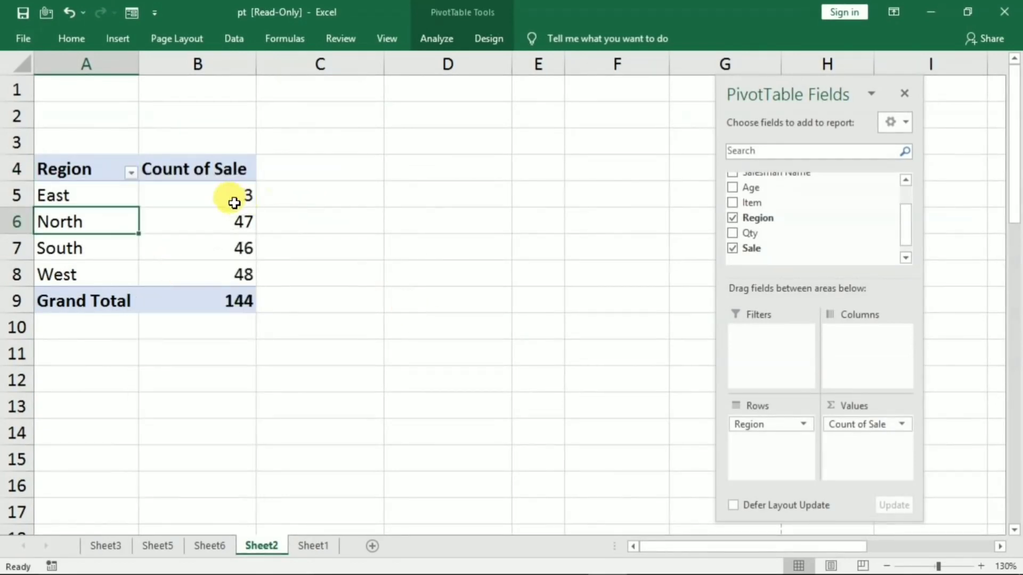
left_click(307, 547)
scroll(906, 256, "up", 2)
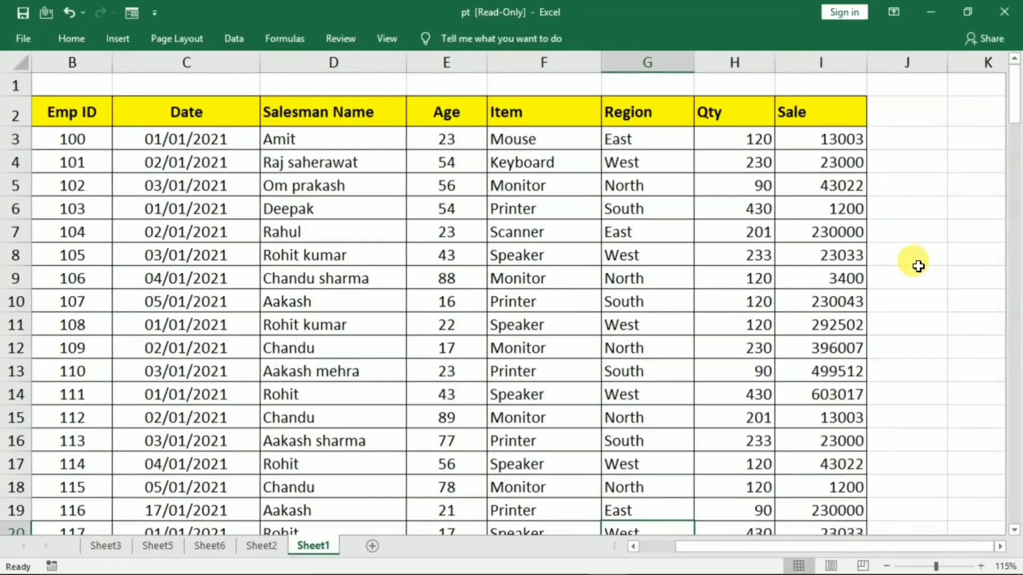
Check in Change Data Source that the PivotTable uses Sheet1!$B$2:$I$146, then close it
left_click(261, 546)
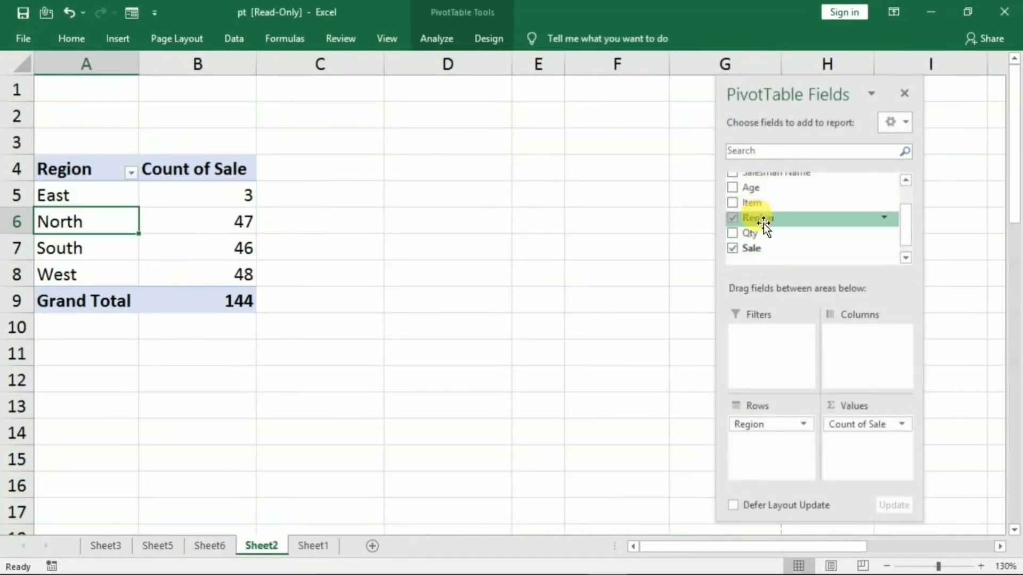
left_click_drag(781, 197, 354, 344)
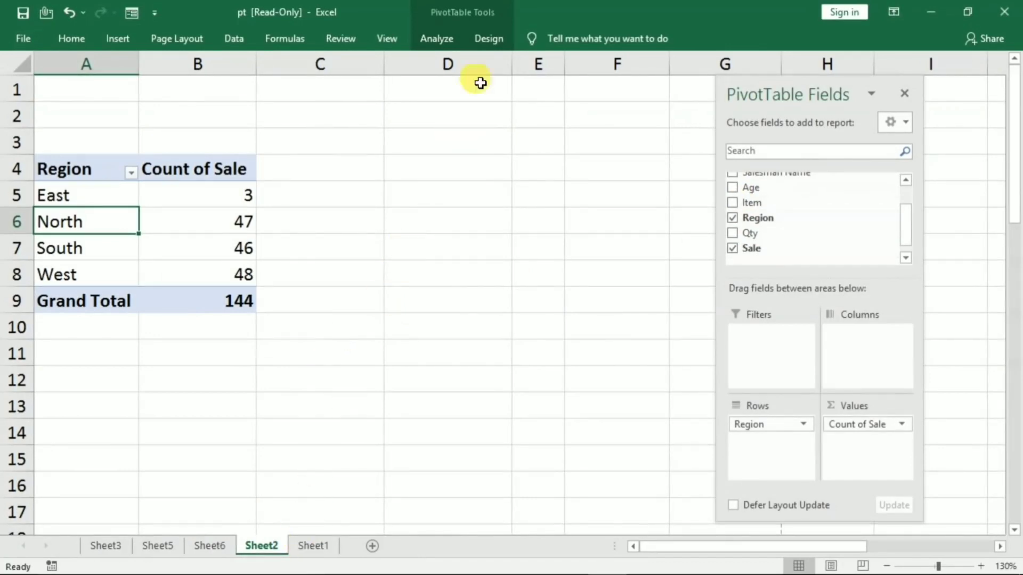
left_click(433, 38)
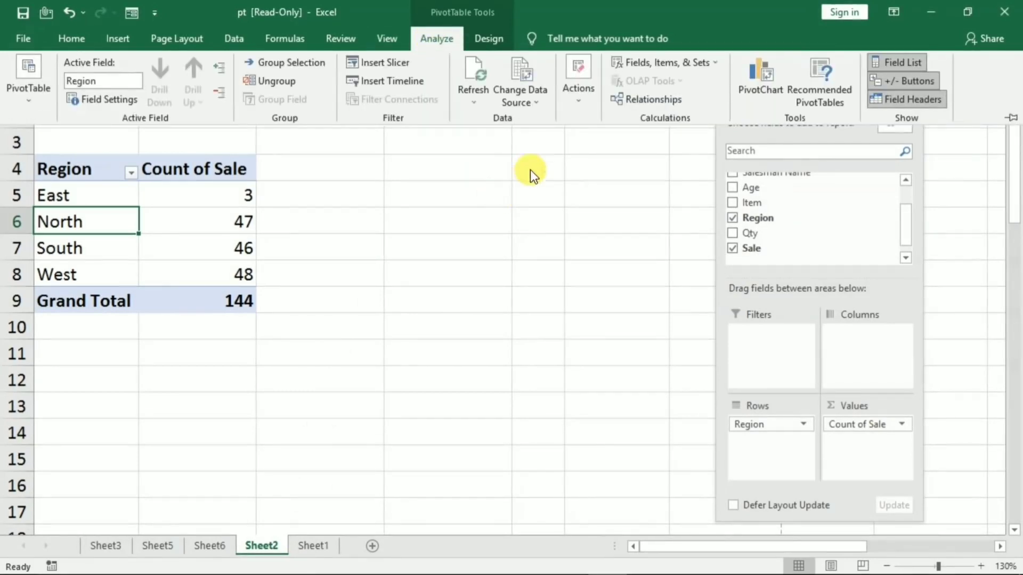
left_click(530, 106)
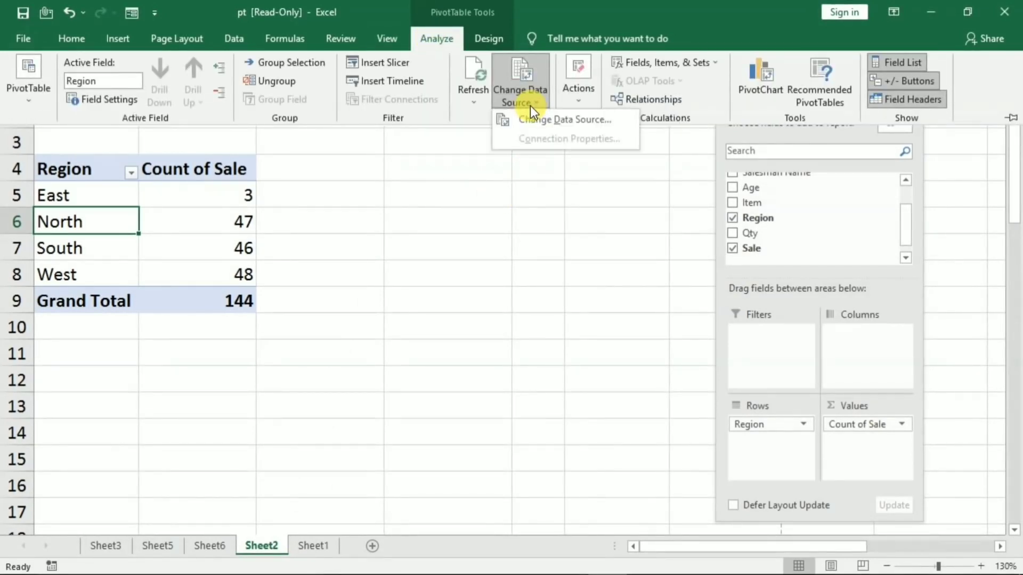
left_click(570, 119)
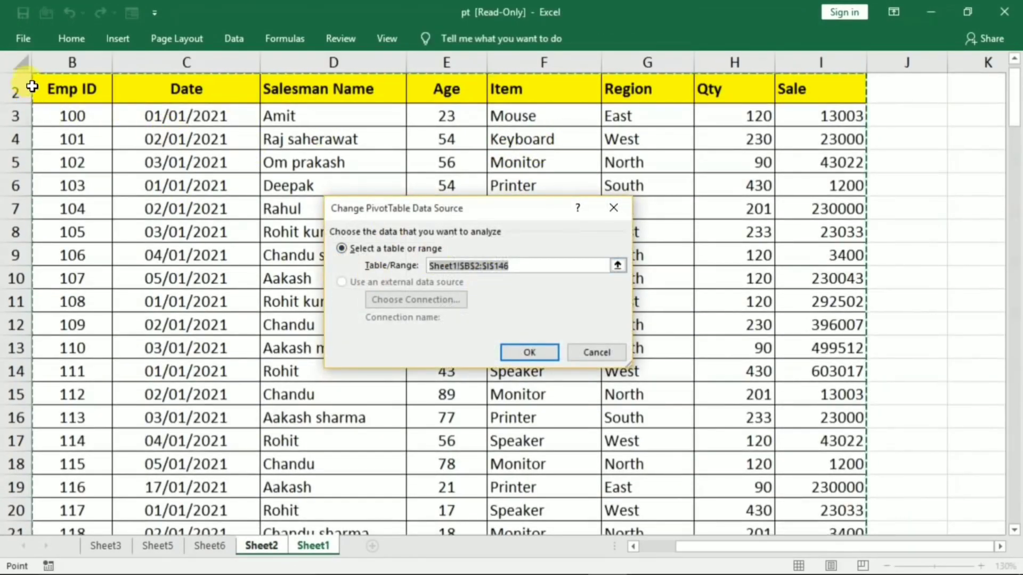
scroll(67, 146, "up", 1)
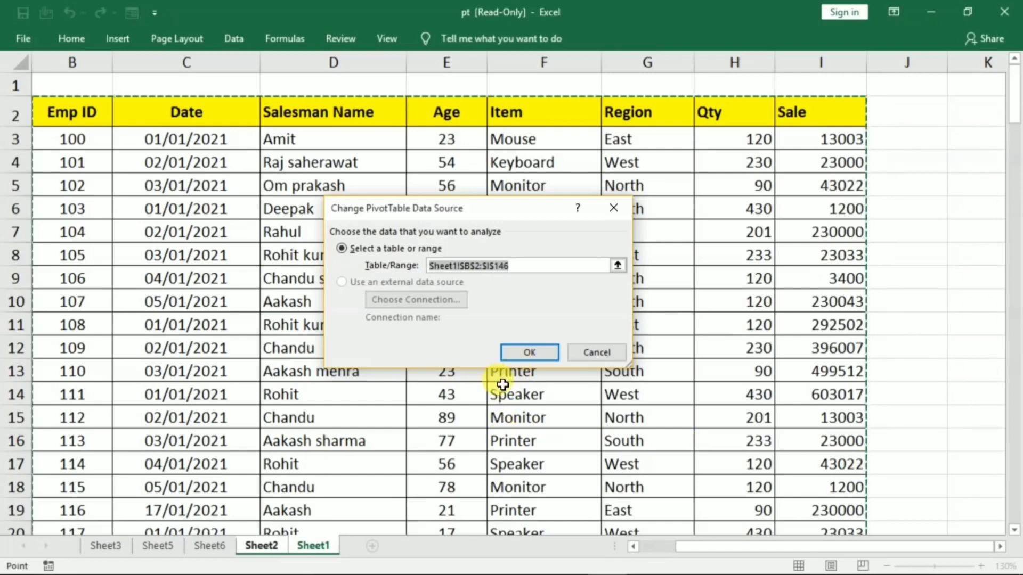
left_click(611, 213)
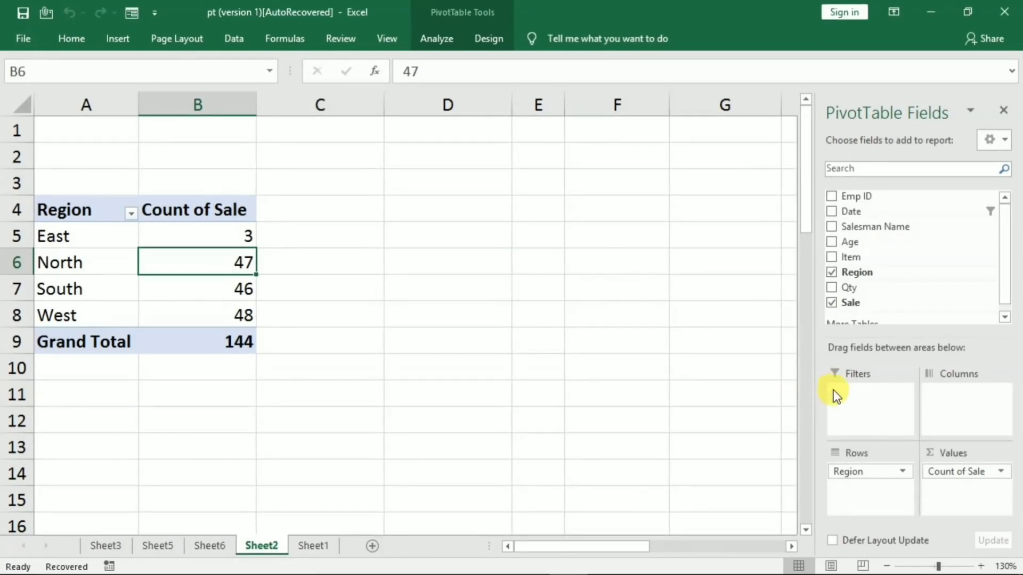
Insert Item and Region slicers for the Count of Sale by Region PivotTable
left_click(435, 45)
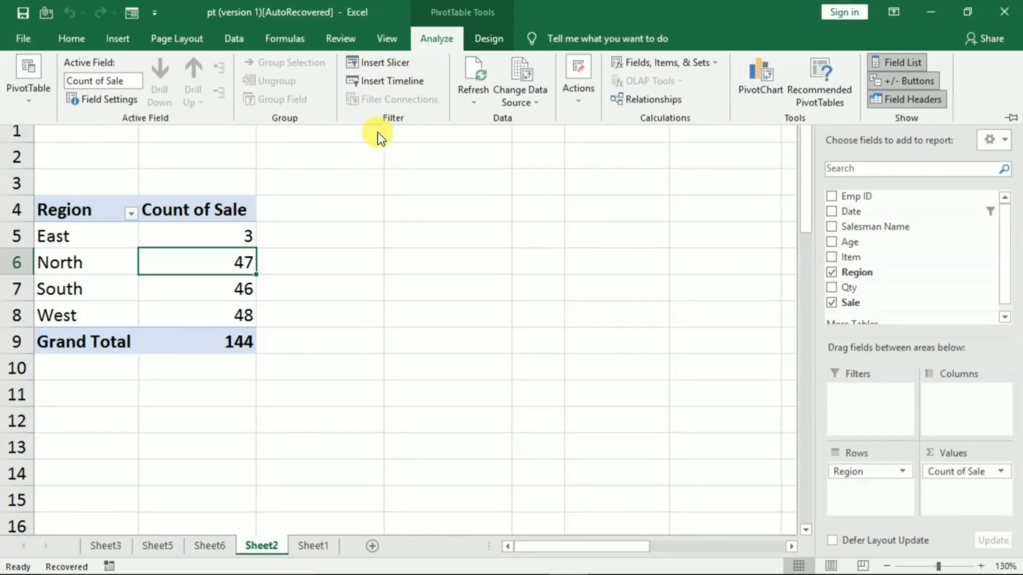
left_click(375, 66)
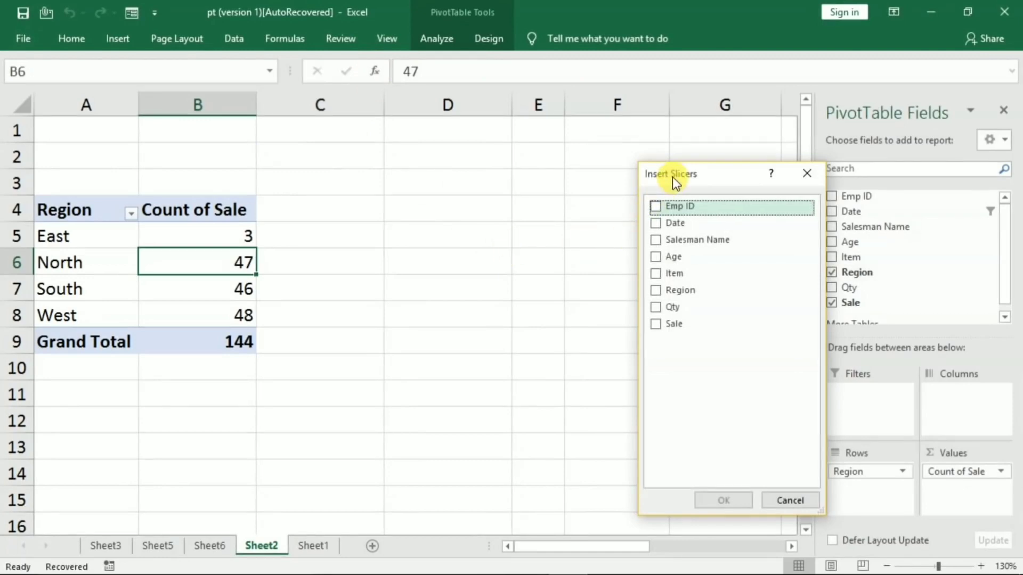
left_click_drag(671, 176, 396, 149)
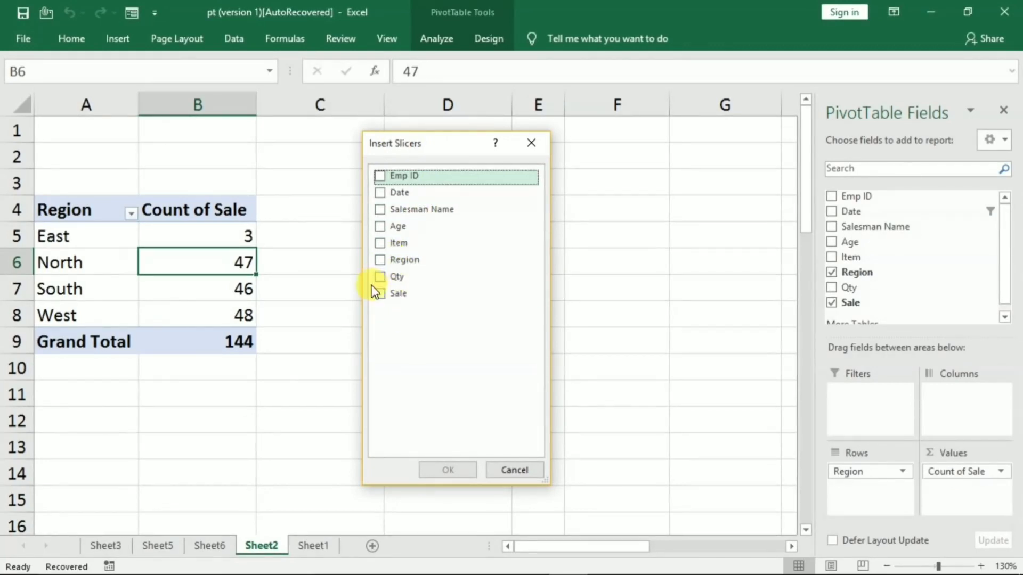
left_click(381, 244)
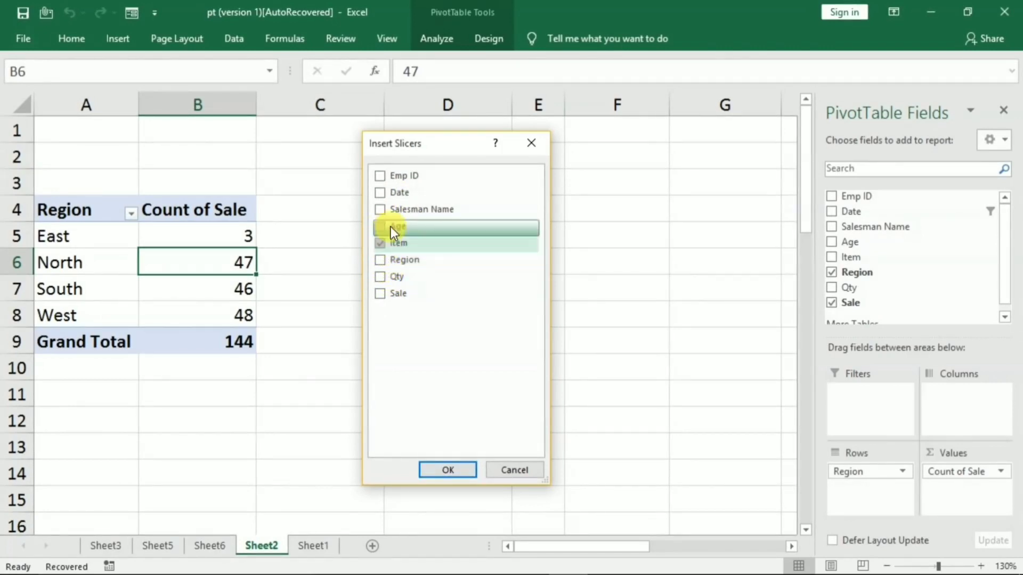
left_click(382, 260)
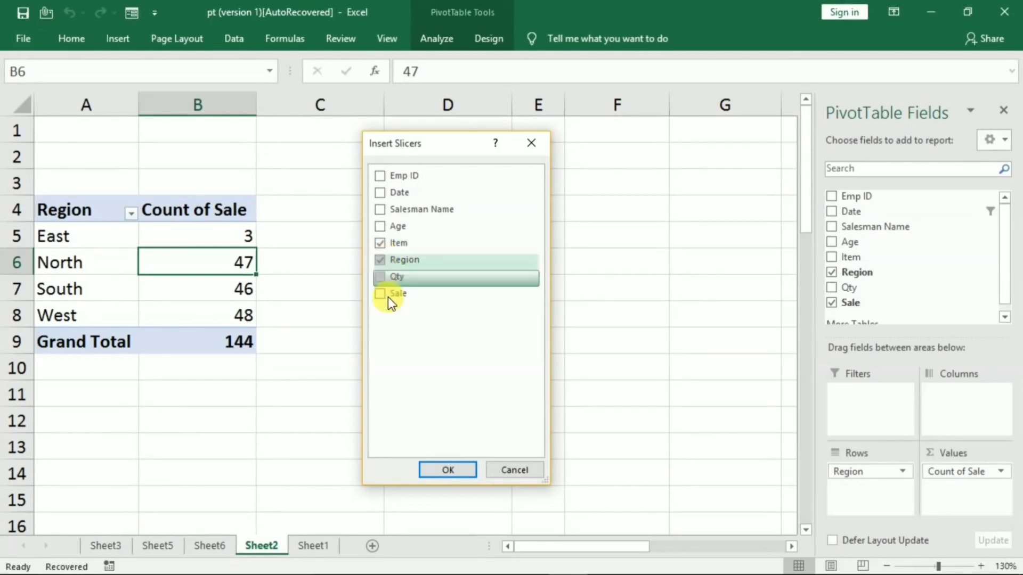
left_click(453, 466)
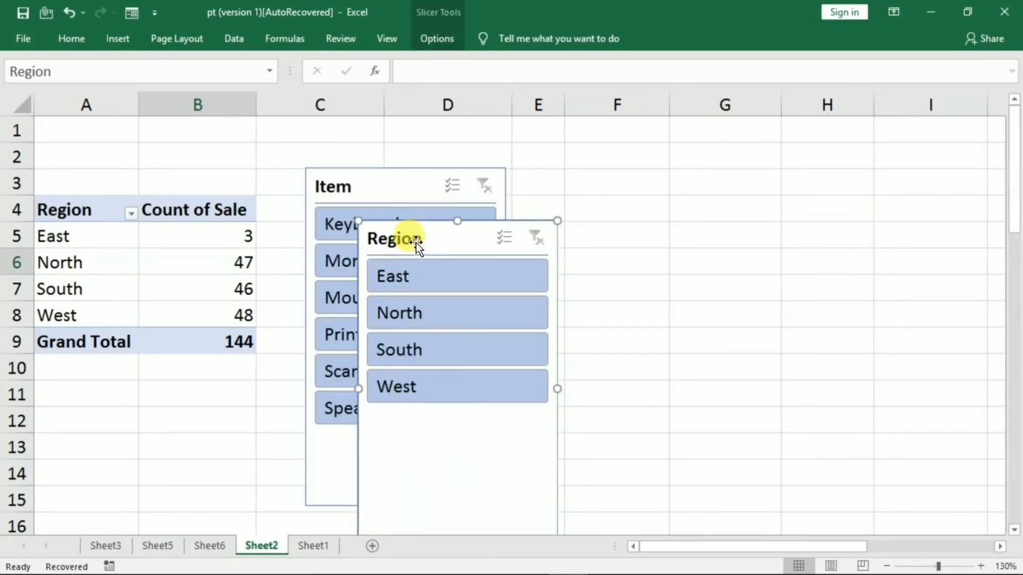
Place the Region slicer beside Item, try filtering Keyboard, Printer, Speaker, Scanner, Monitor, then clear Item
left_click_drag(416, 242, 575, 212)
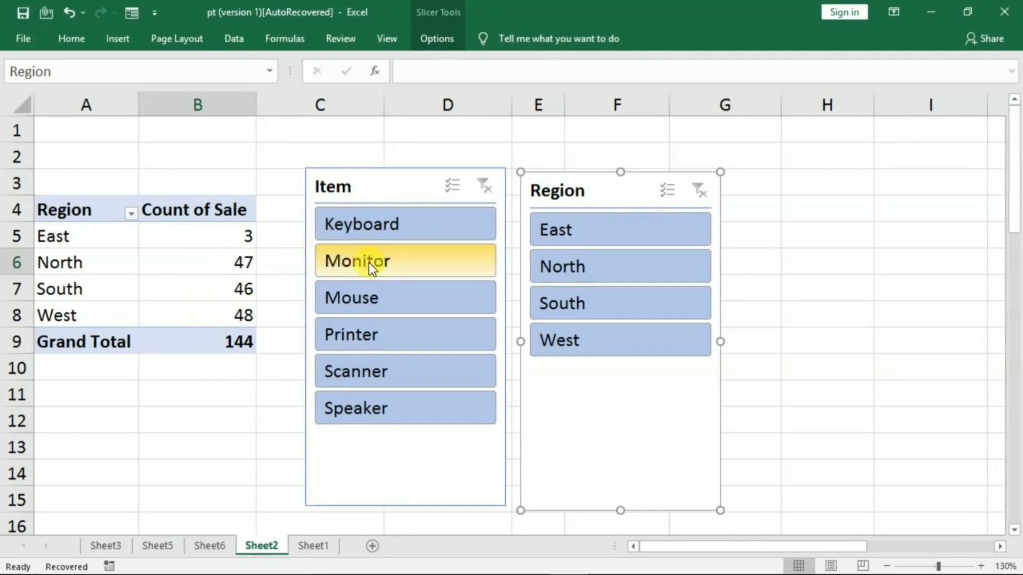
left_click(360, 224)
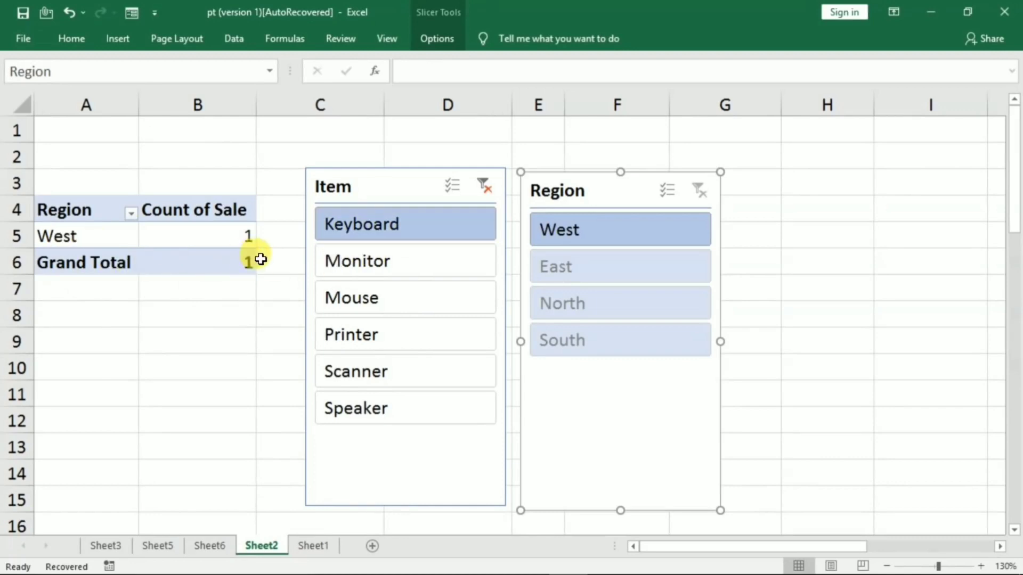
left_click(376, 337)
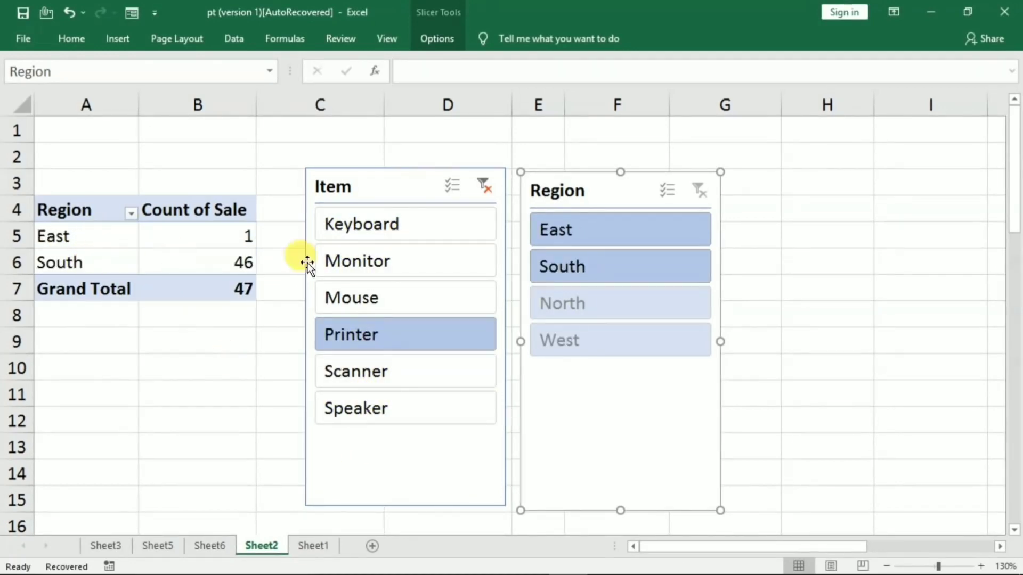
left_click(382, 404)
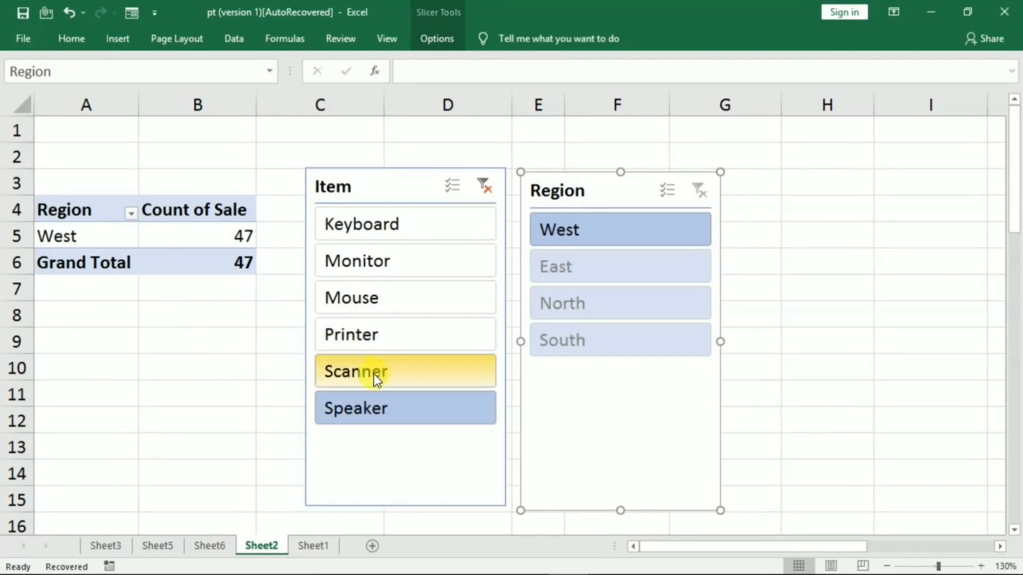
left_click(373, 373)
left_click(370, 338)
left_click(394, 269)
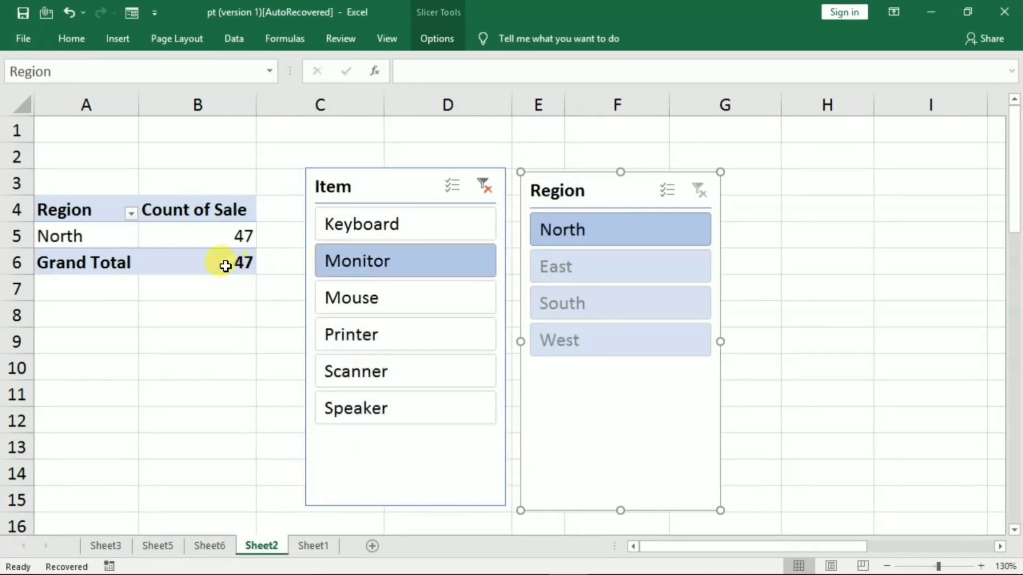
left_click(373, 231)
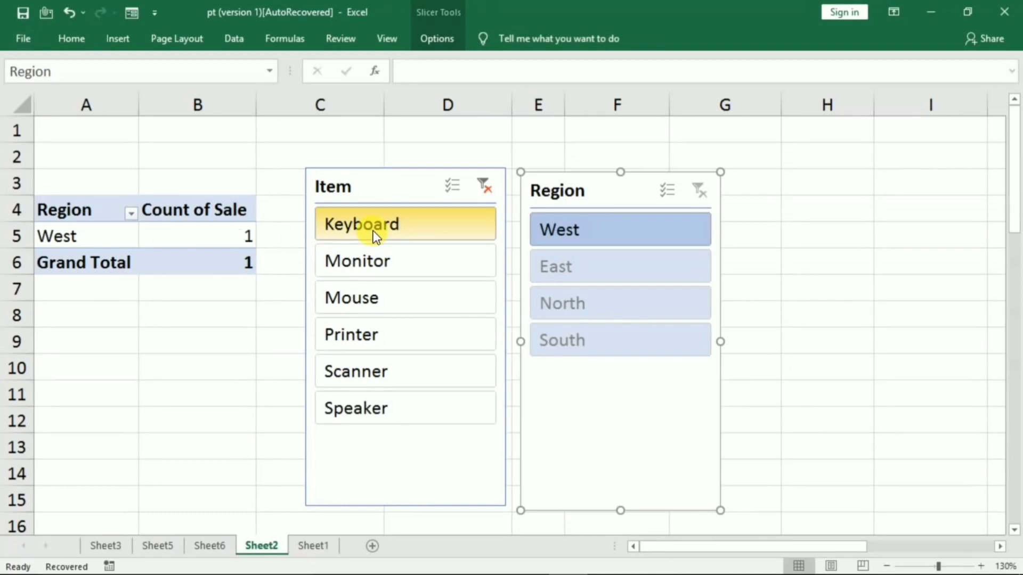
left_click(378, 335)
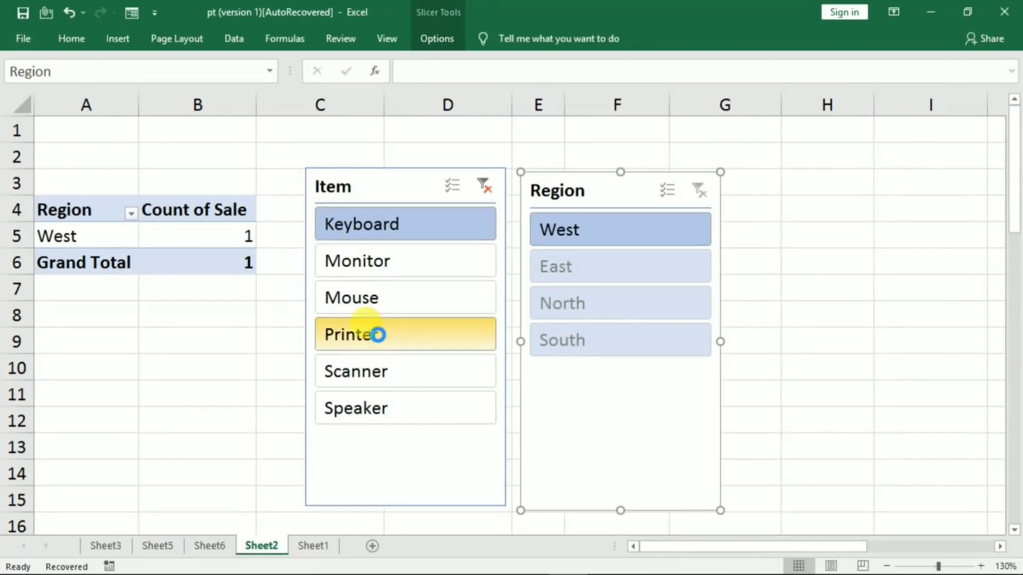
left_click(486, 188)
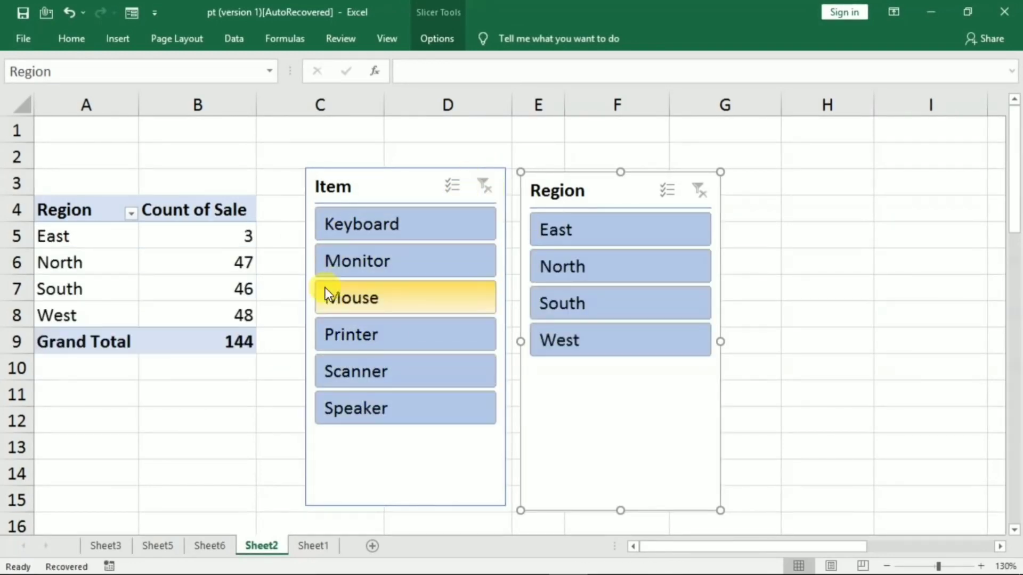
Combine region and item filters, clear both slicers, and move the Item slicer to columns H–I
left_click(582, 271)
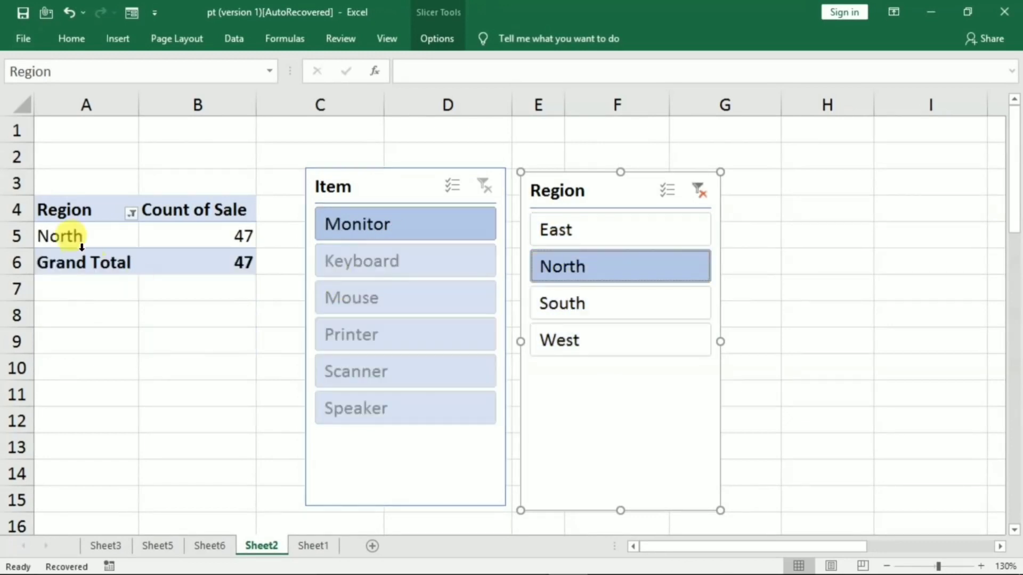
left_click(611, 313)
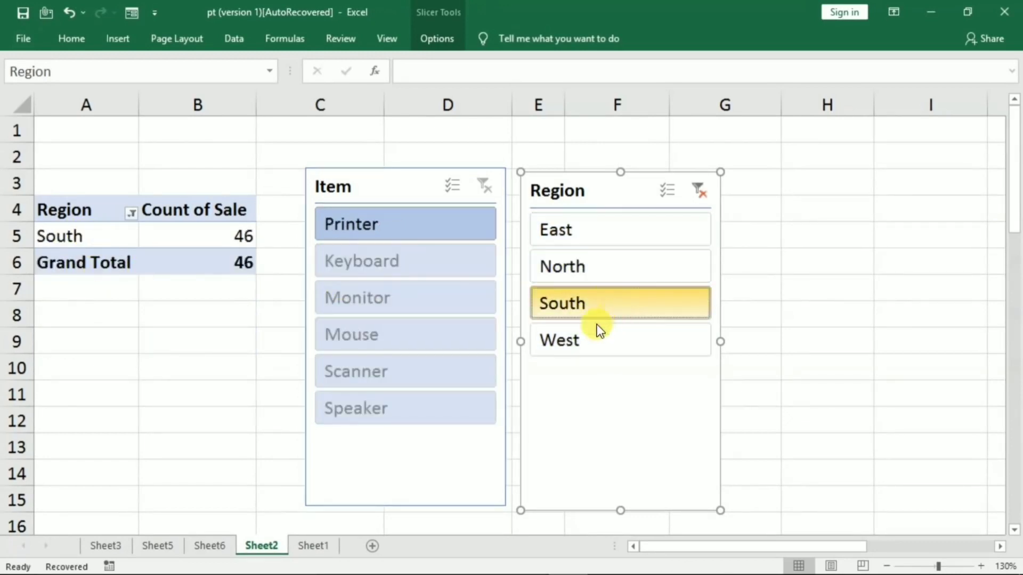
left_click(586, 334)
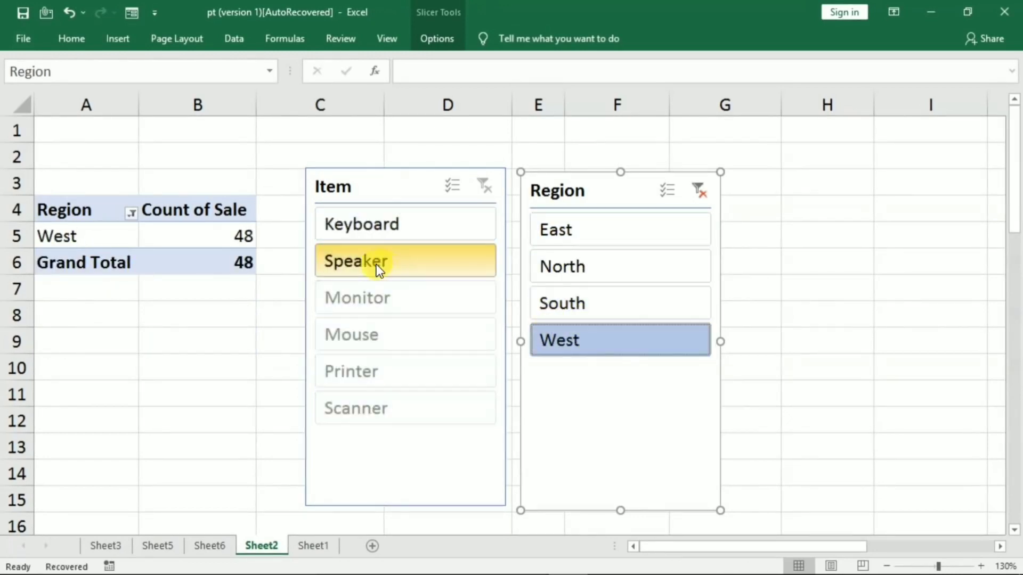
left_click(378, 264)
left_click(612, 261)
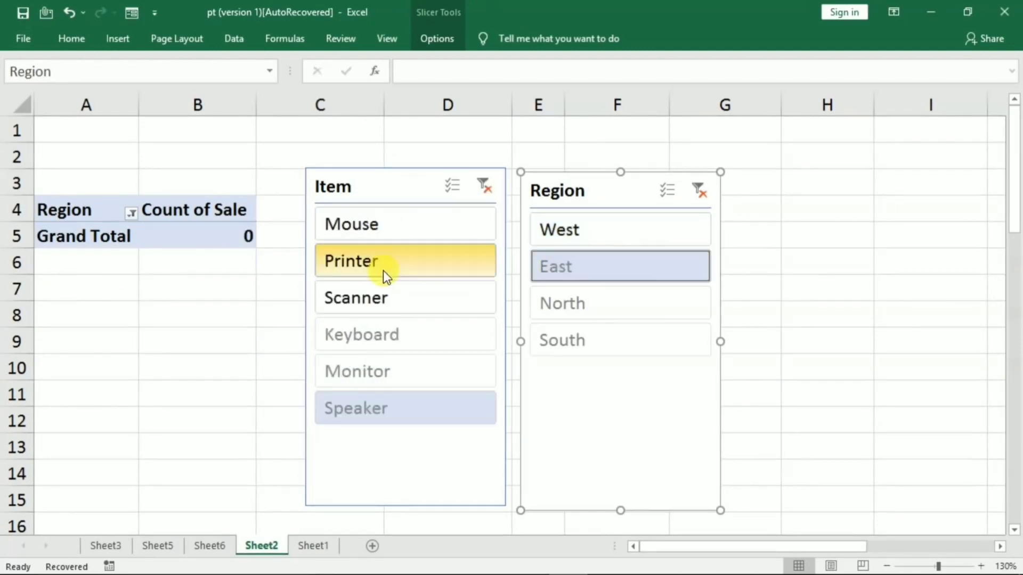
left_click(393, 269)
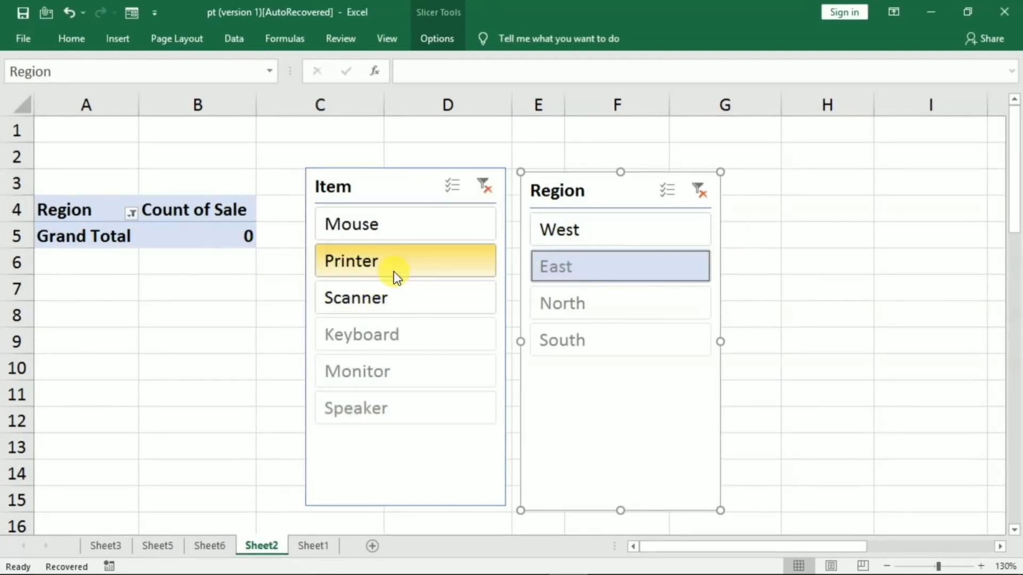
left_click(402, 232)
left_click(407, 330)
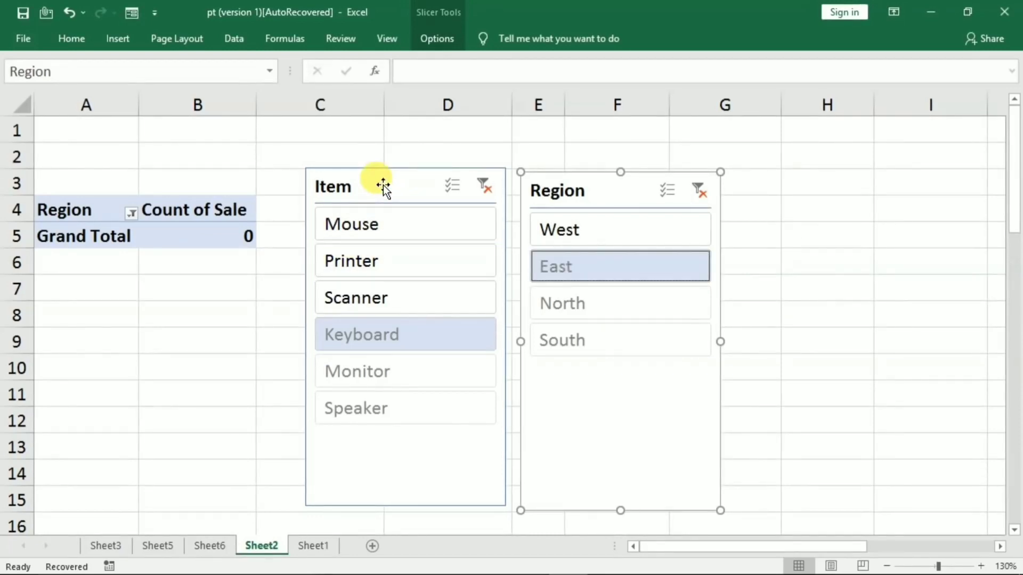
left_click(484, 188)
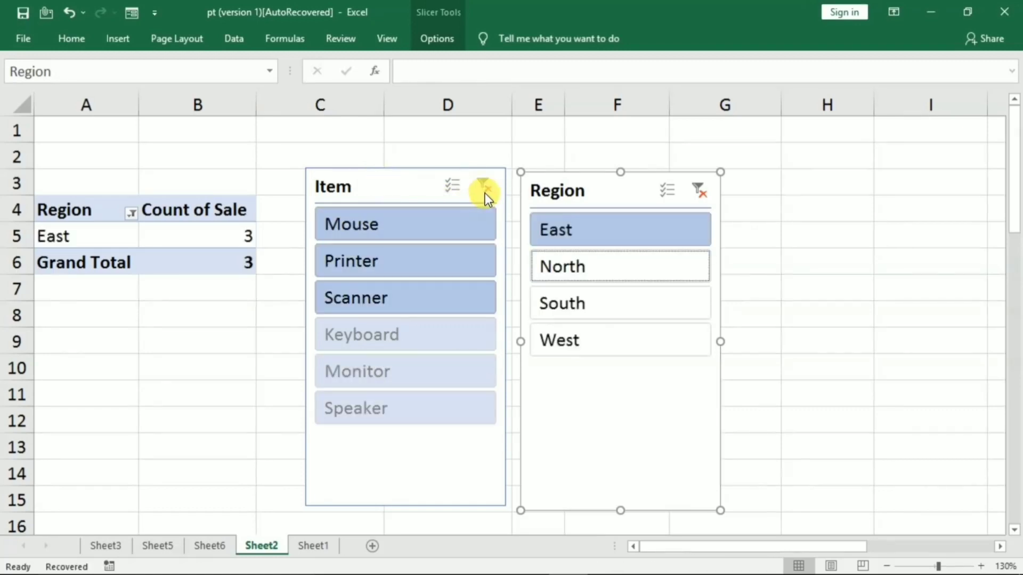
left_click(699, 190)
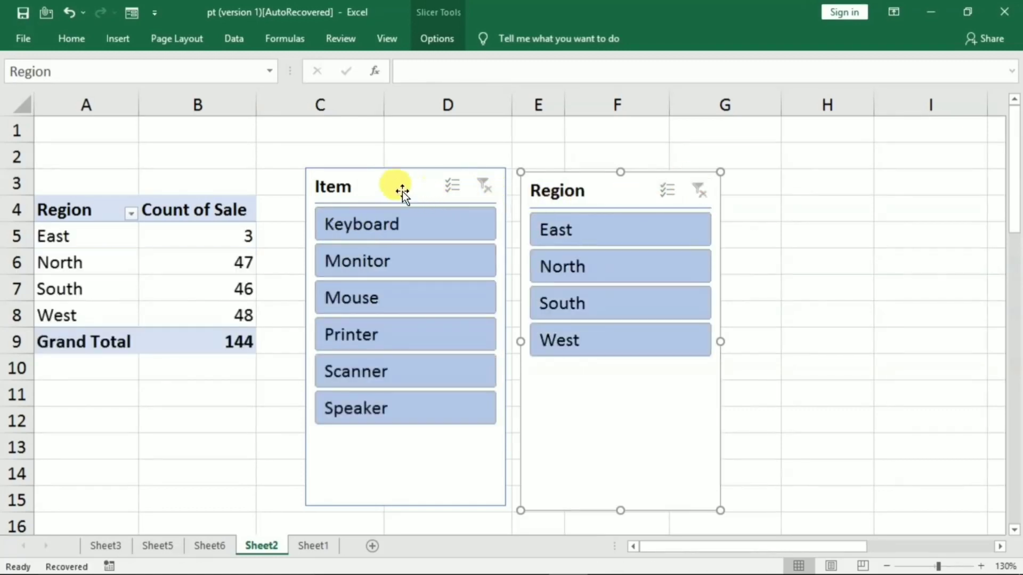
left_click_drag(402, 191, 839, 187)
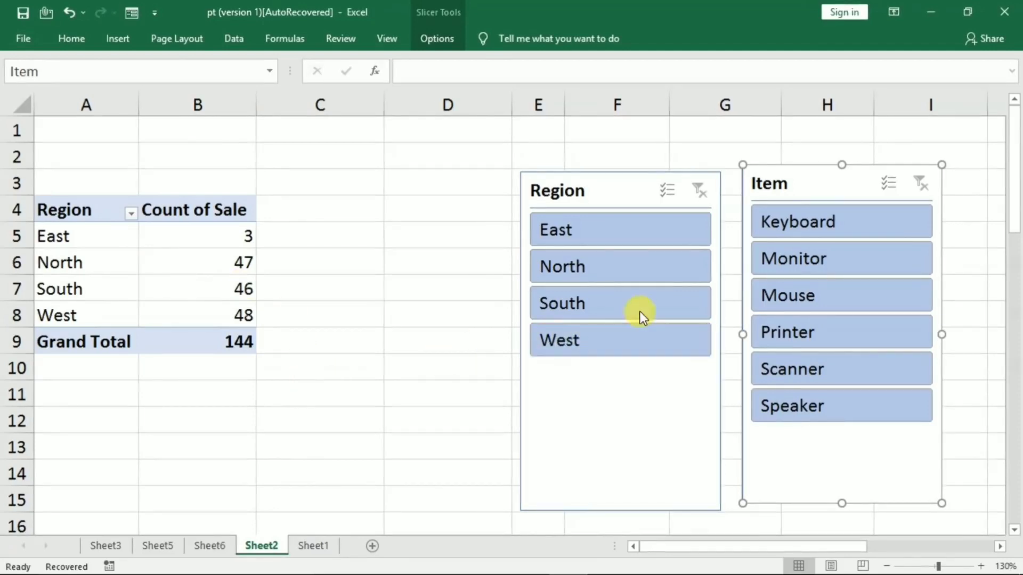
left_click(97, 270)
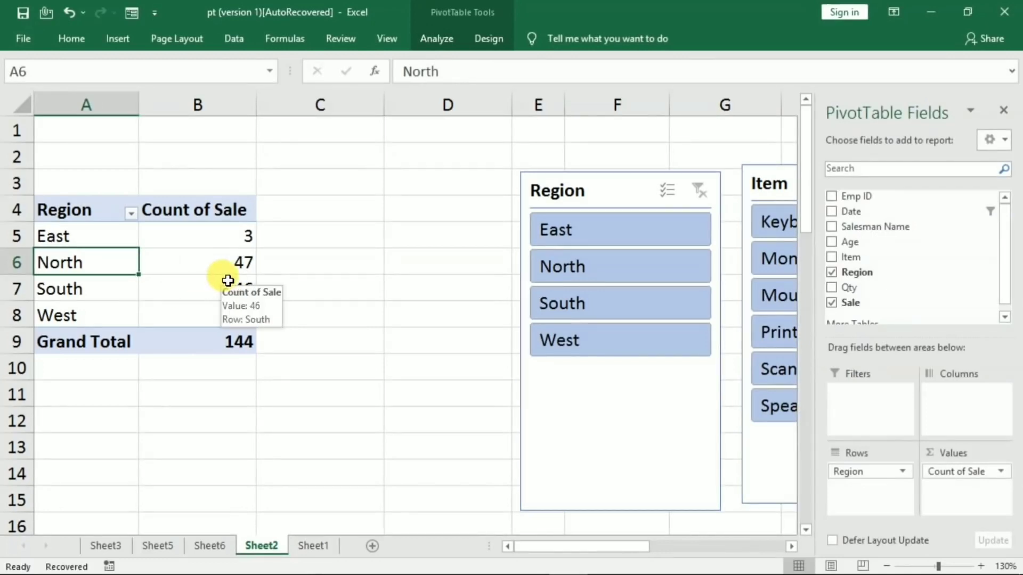
Insert a PivotChart with Alt+F1, fit it between table and slicers, and filter to North
key("alt+F1")
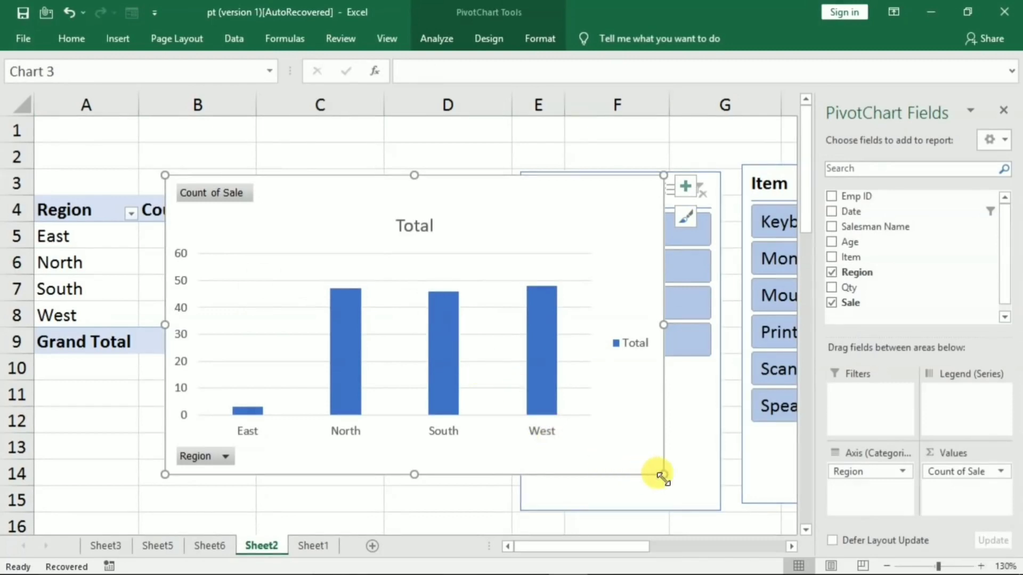
left_click_drag(664, 474, 401, 320)
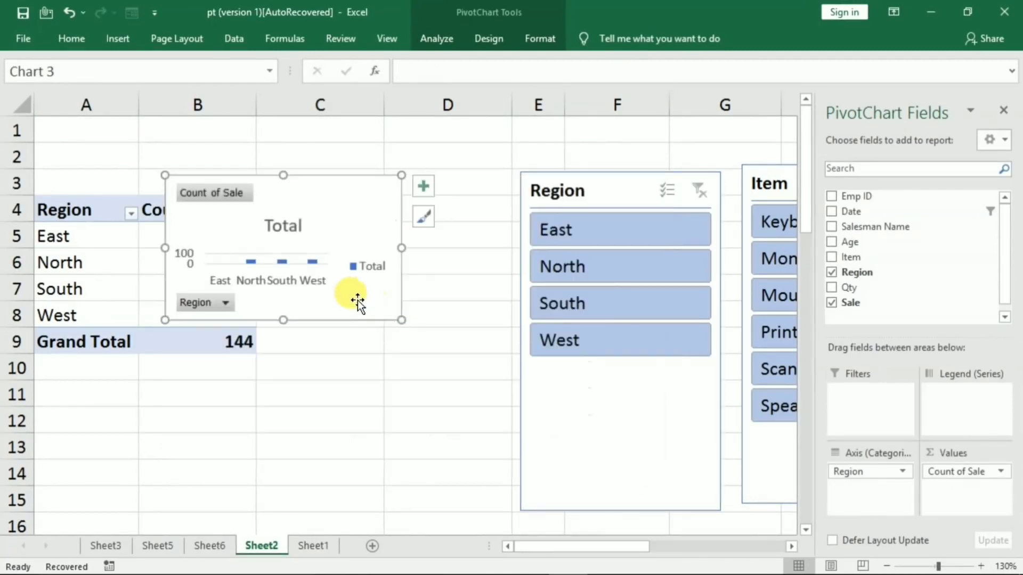
left_click_drag(402, 319, 525, 479)
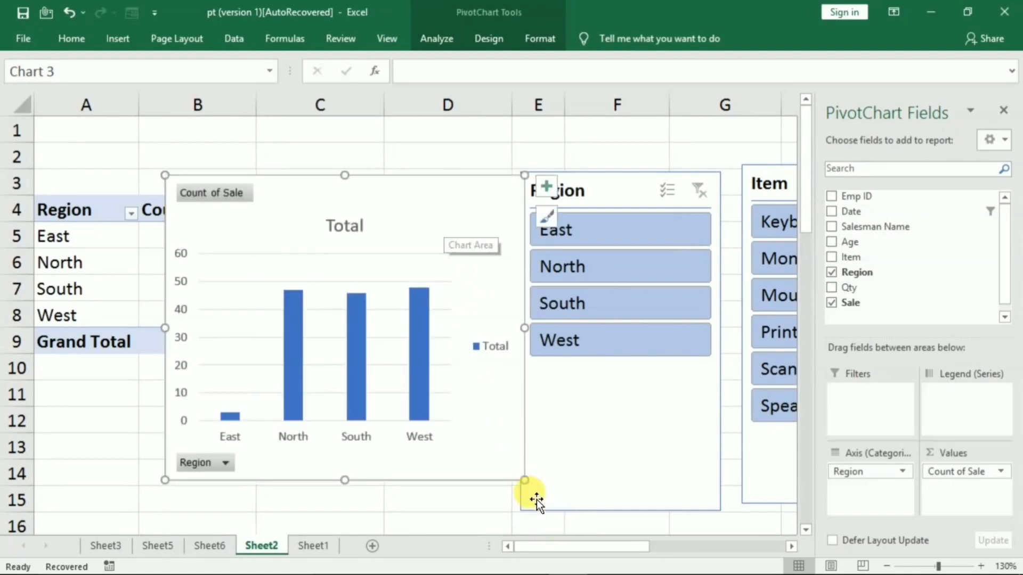
left_click_drag(523, 479, 476, 426)
mouse_move(445, 393)
left_mouse_down()
mouse_move(439, 460)
mouse_move(336, 487)
mouse_move(456, 514)
mouse_move(583, 393)
mouse_move(571, 372)
mouse_move(561, 383)
left_mouse_up()
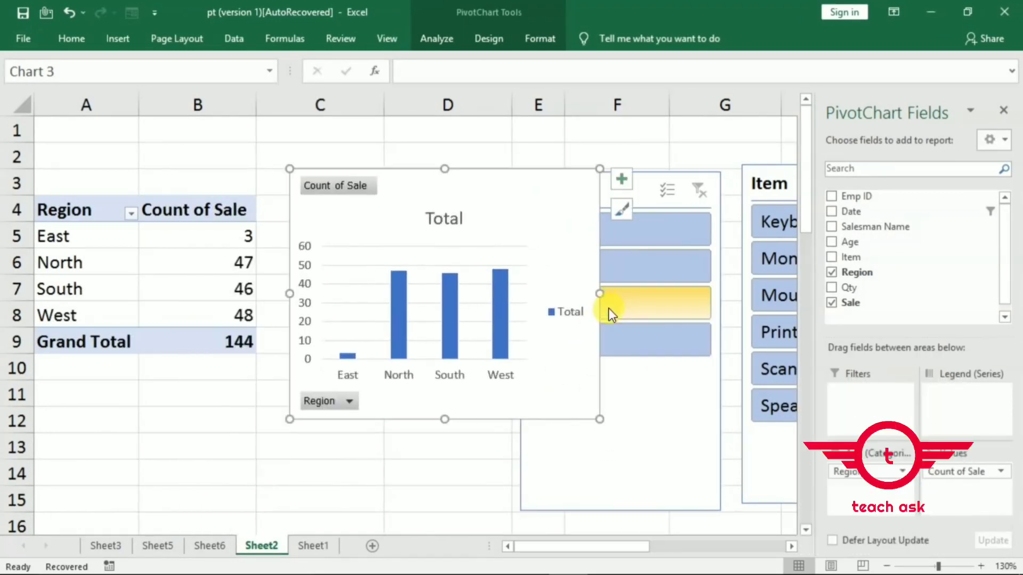
mouse_move(599, 294)
left_mouse_down()
mouse_move(537, 293)
mouse_move(486, 388)
mouse_move(503, 331)
left_mouse_up()
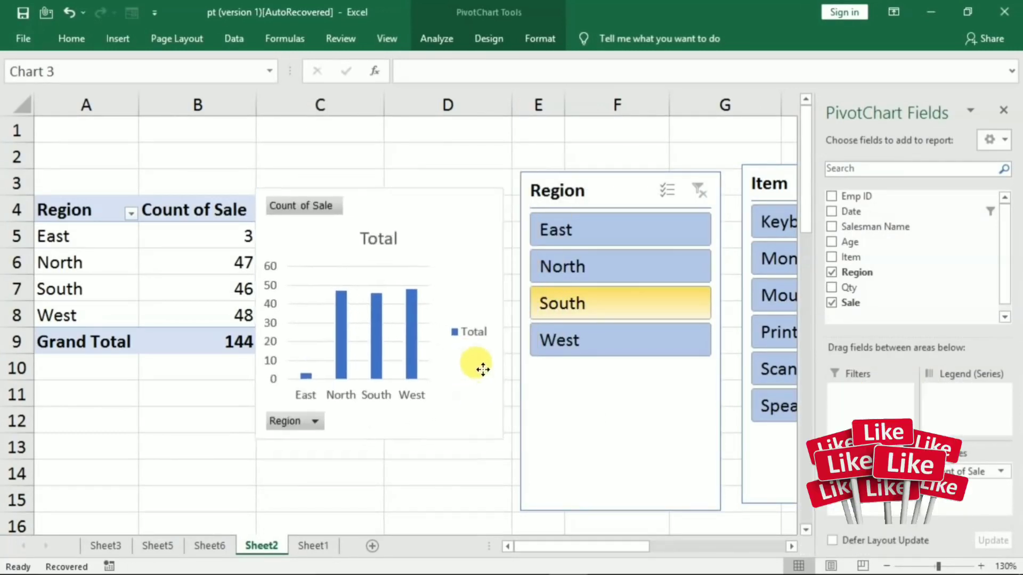
left_click(616, 267)
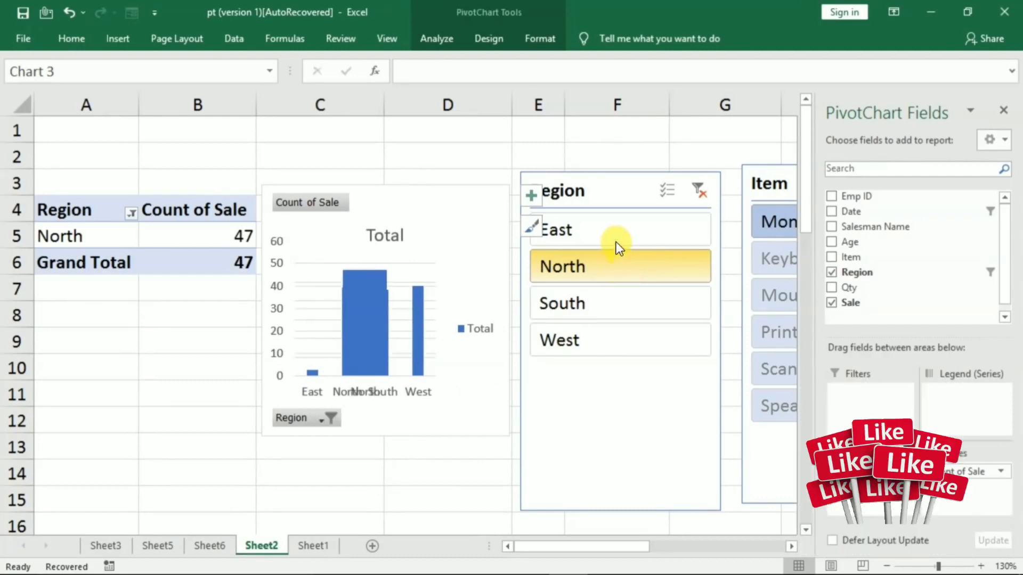
Filter to East, West, South and East in turn, then clear the Region slicer
left_click(616, 242)
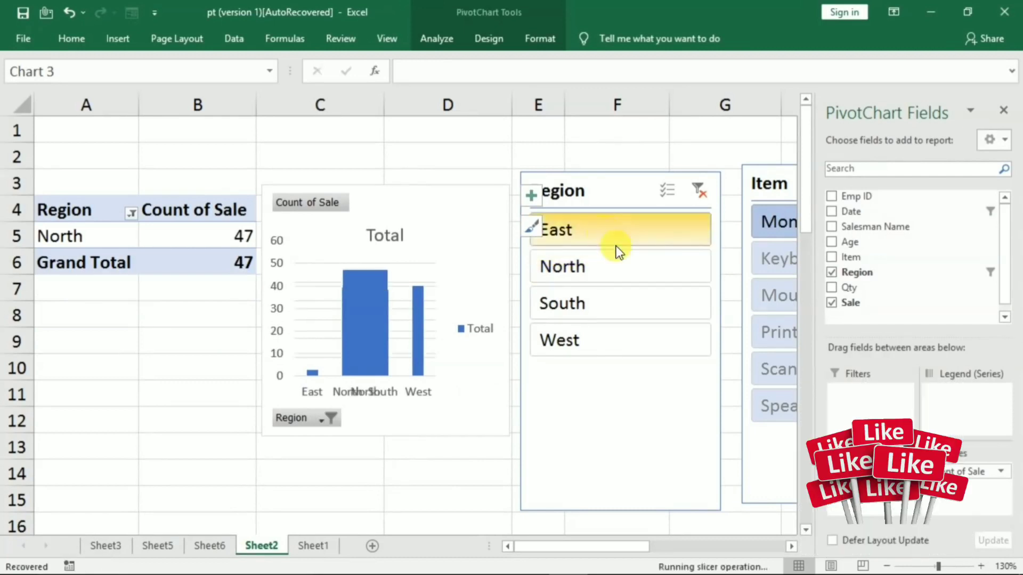
left_click(586, 344)
left_click(587, 308)
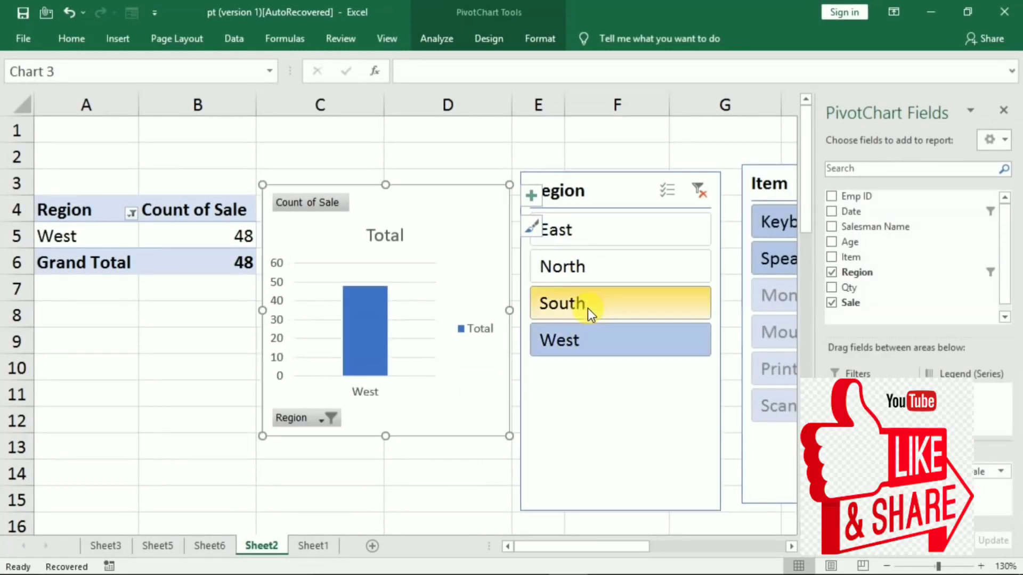
left_click(651, 216)
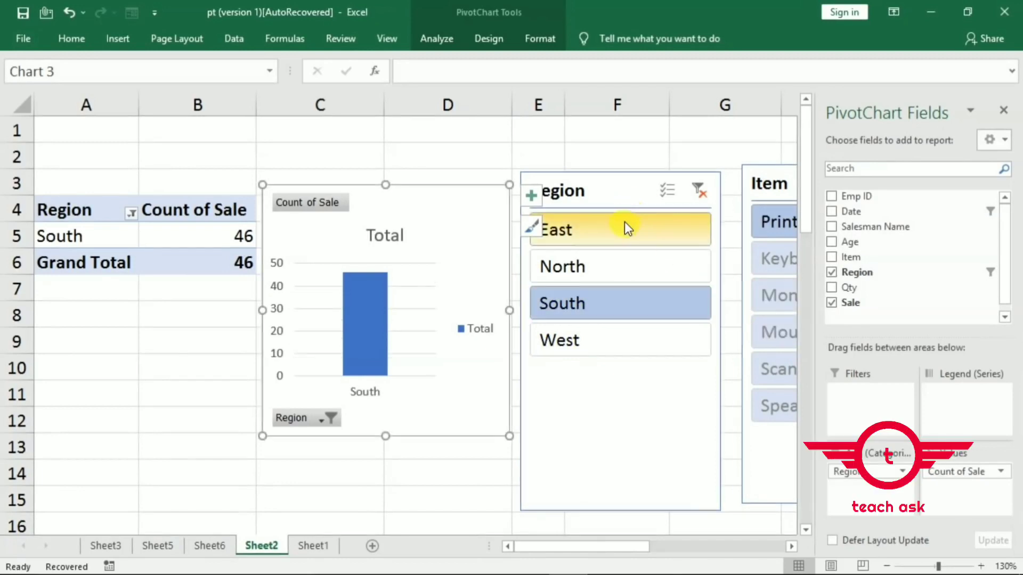
left_click(699, 191)
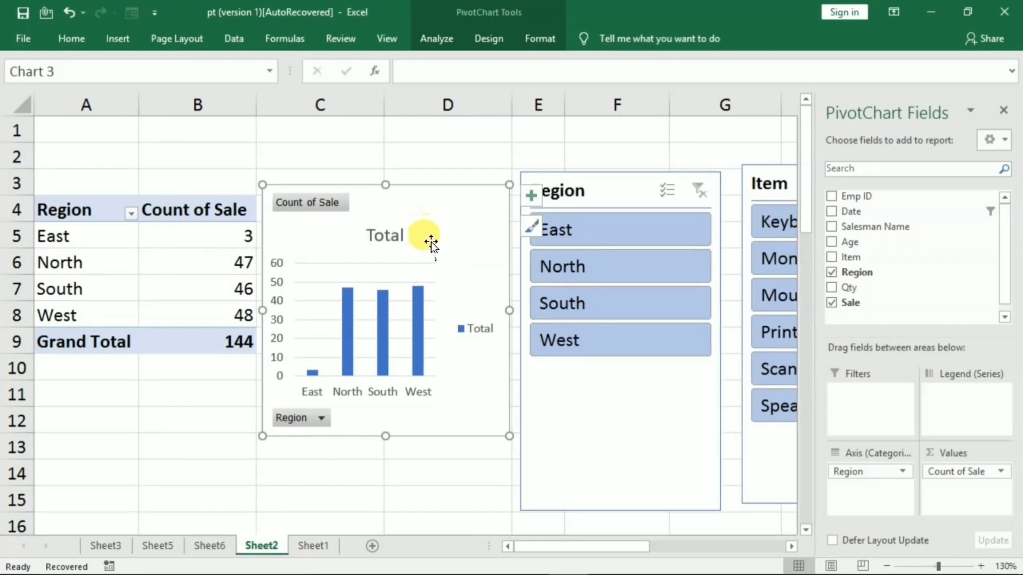
Delete the PivotChart from Sheet2
left_click(538, 40)
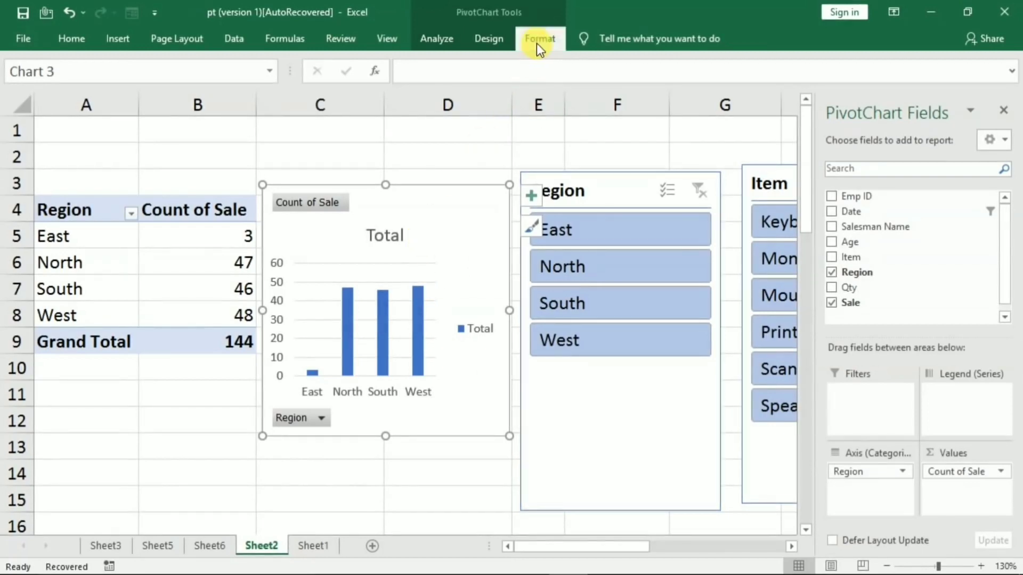
left_click(488, 46)
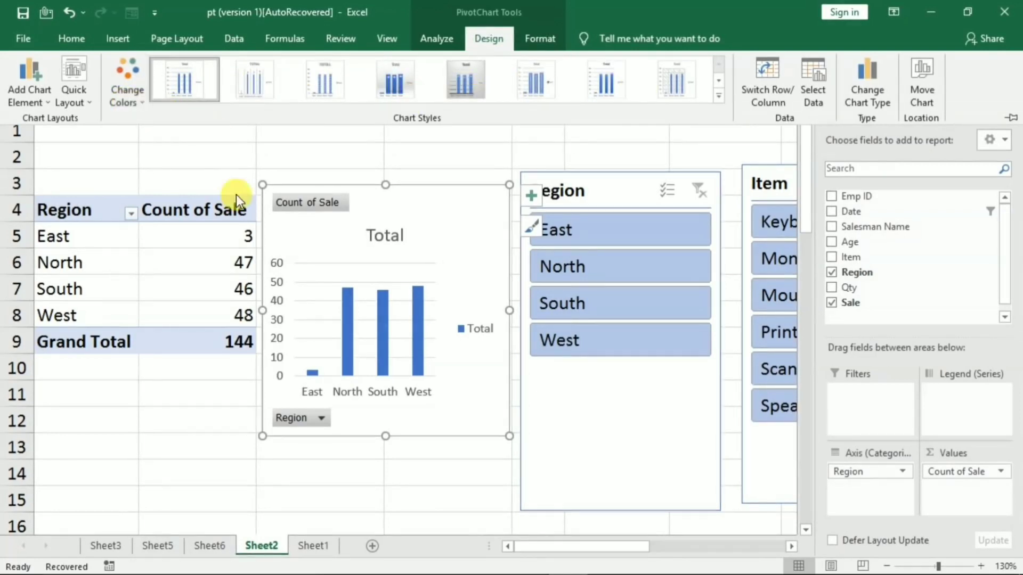
left_click(445, 239)
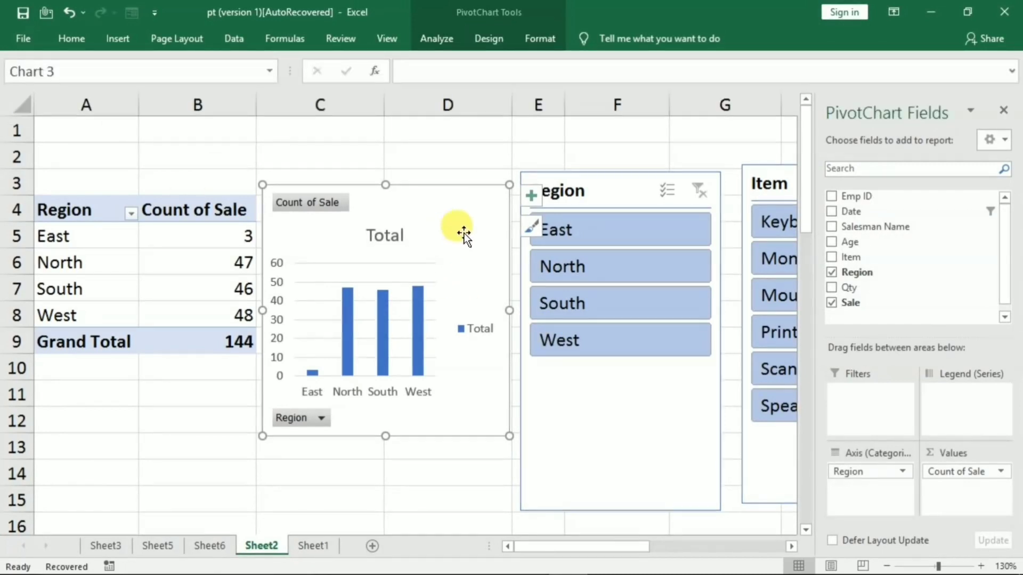
key("Delete")
Delete the Region and Item slicers, leaving only the PivotTable totalling 144
left_click(595, 197)
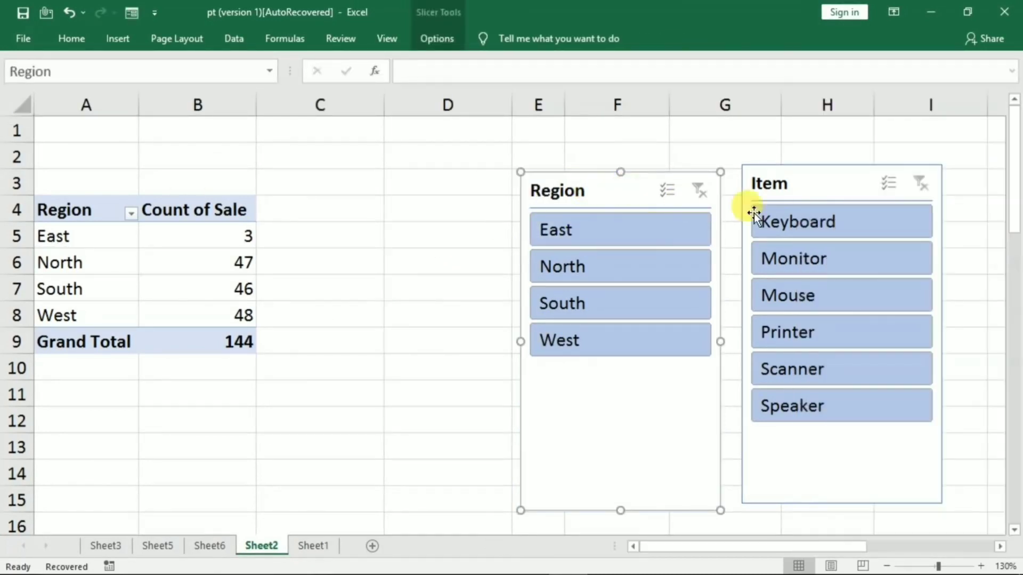
key("Delete")
left_click(767, 190)
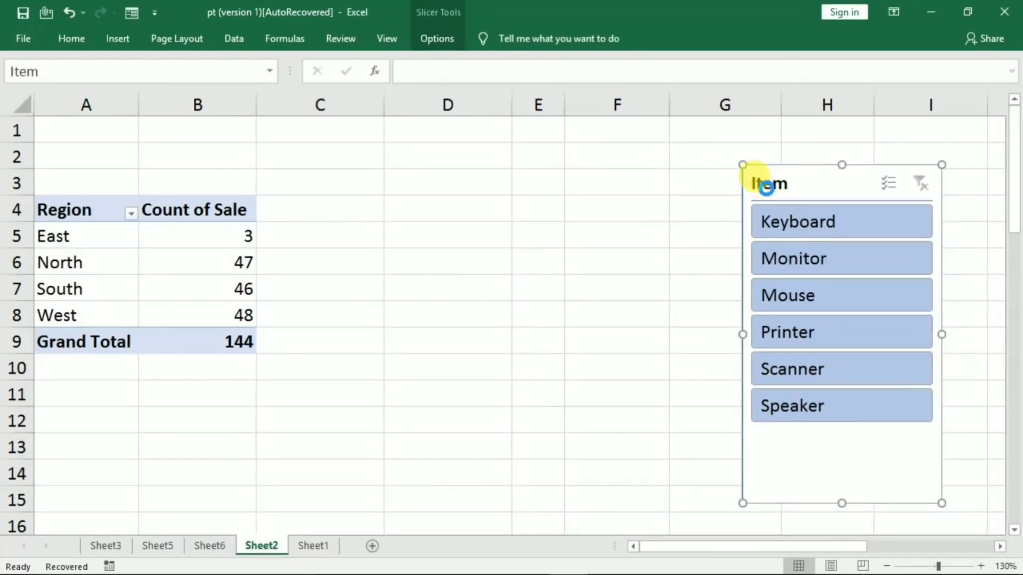
key("Delete")
left_click(401, 255)
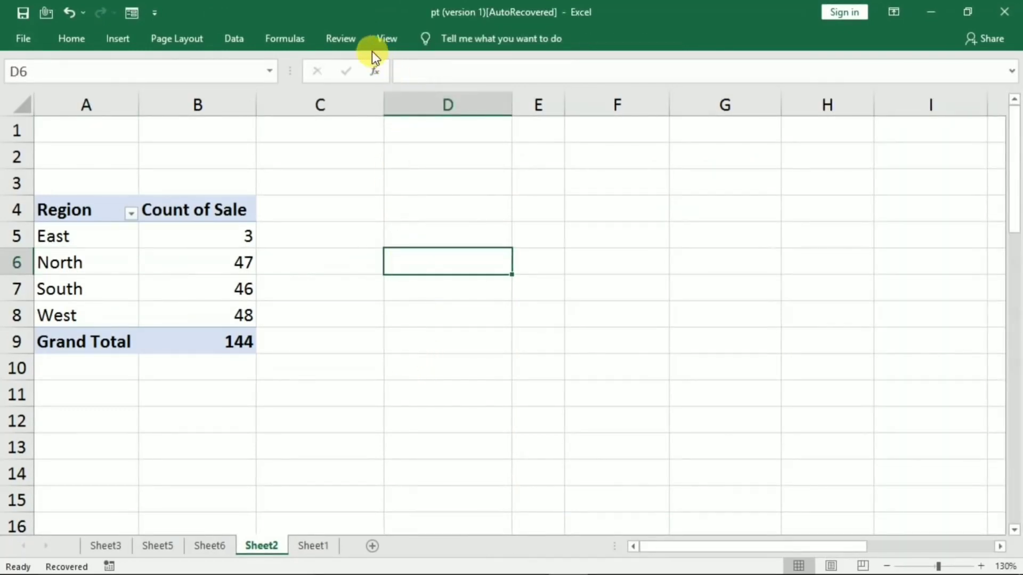
Insert a timeline on the Date field for the Count of Sale PivotTable
left_click(164, 268)
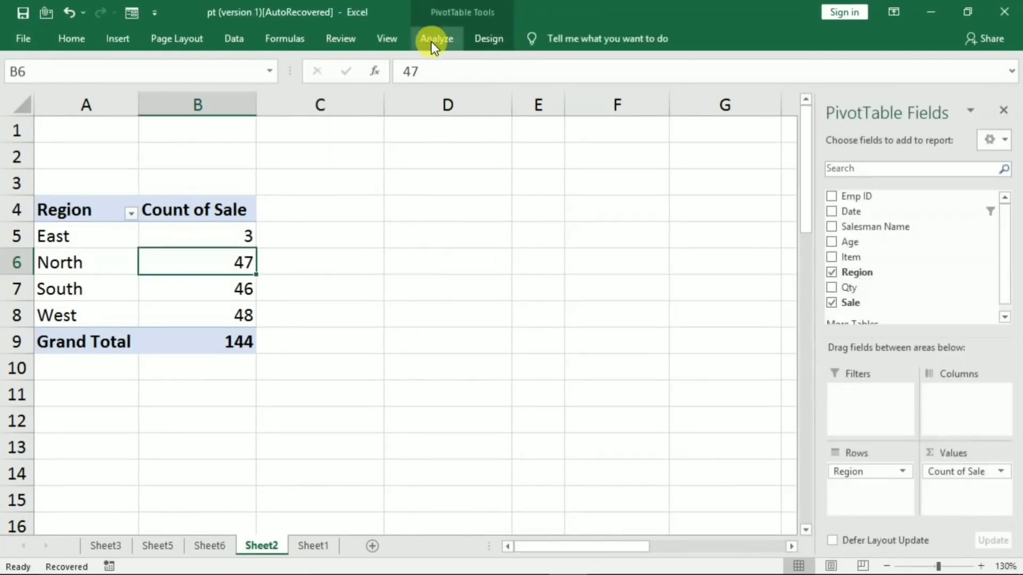
left_click(430, 42)
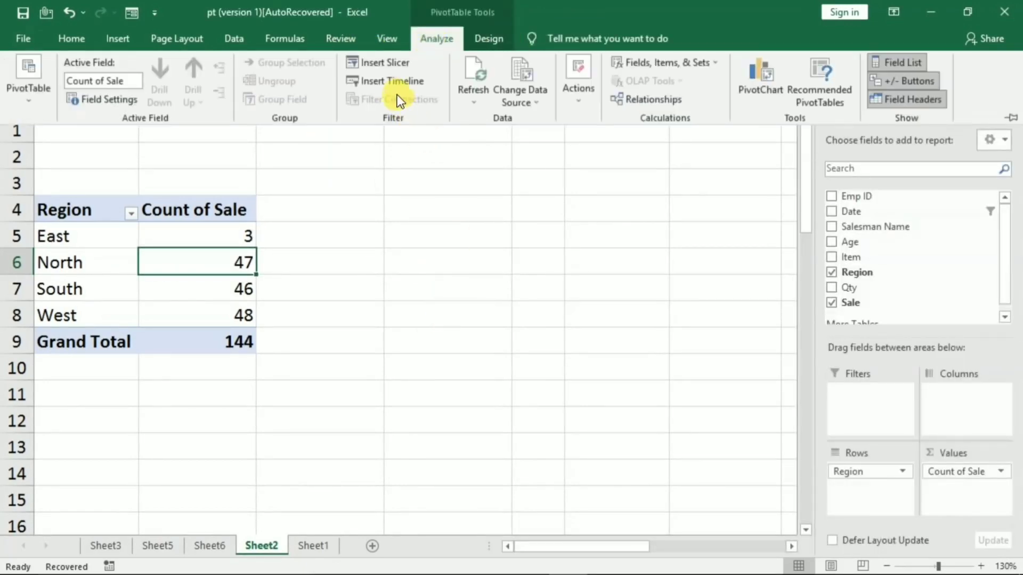
left_click(384, 86)
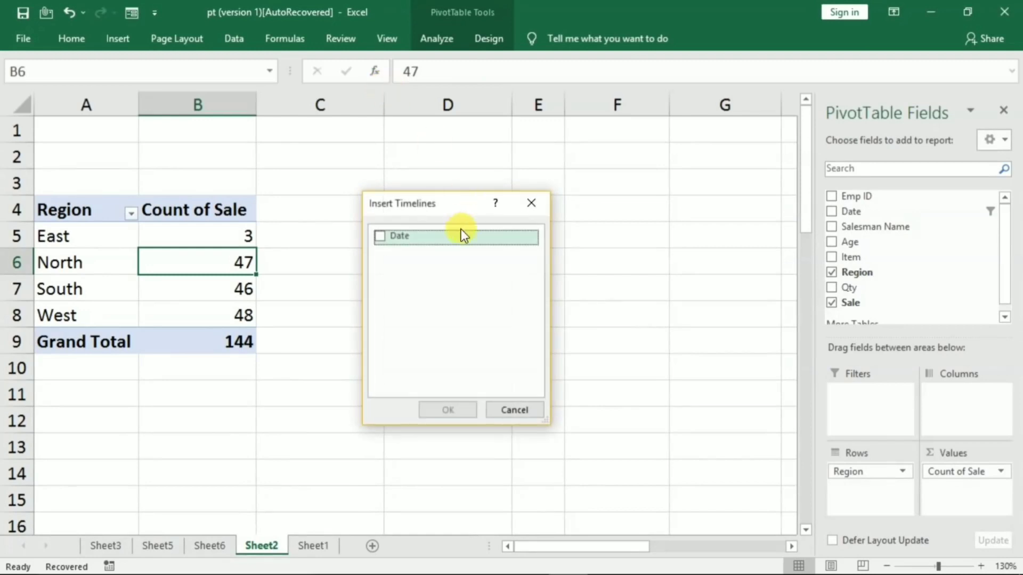
left_click_drag(430, 203, 424, 201)
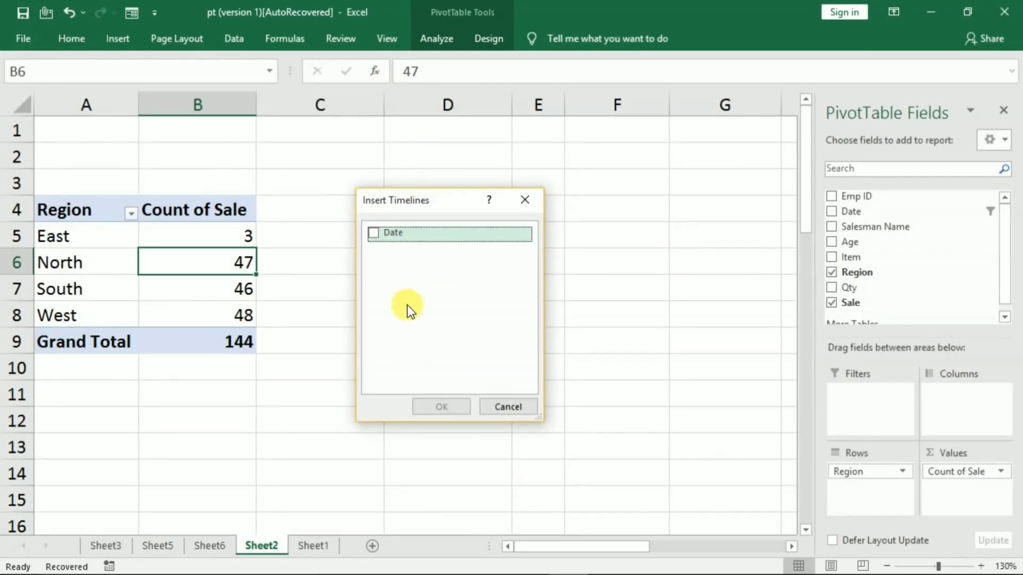
left_click(382, 238)
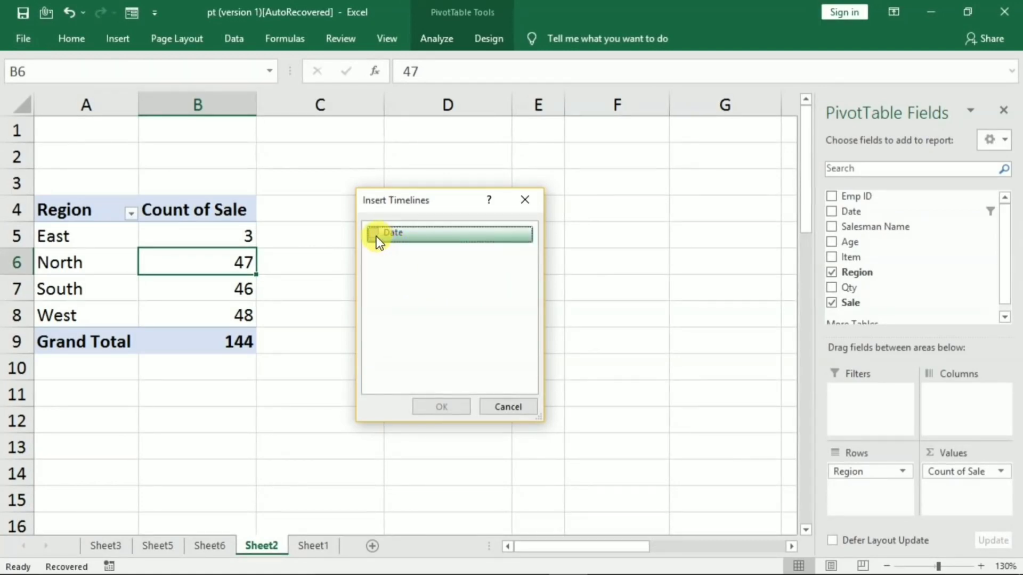
left_click(375, 233)
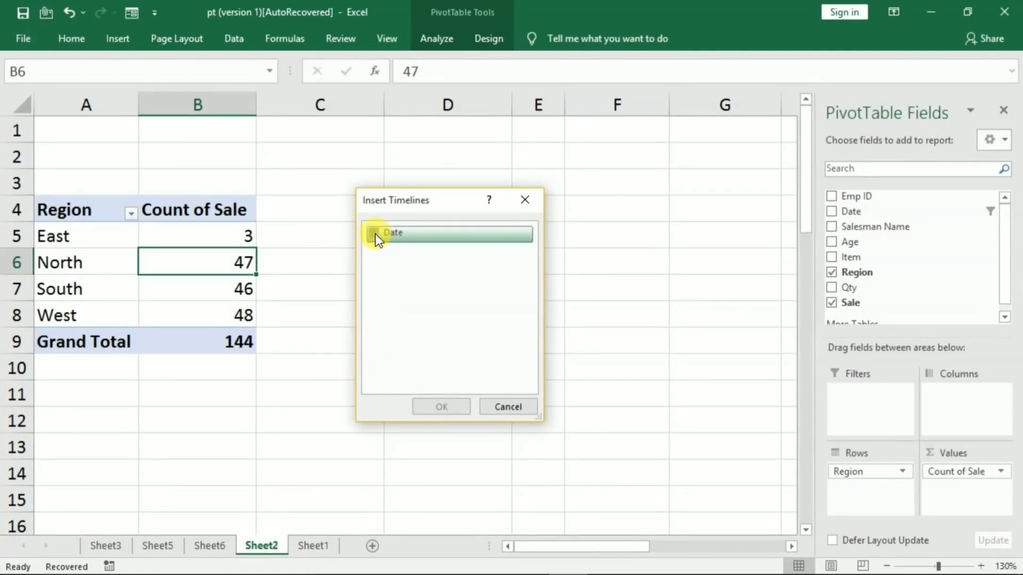
left_click(429, 408)
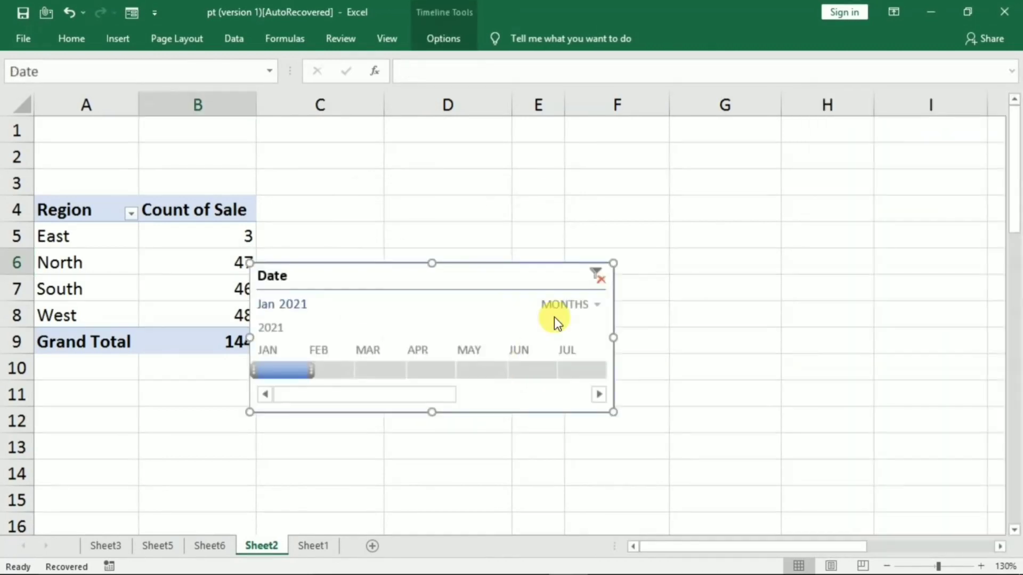
Move the Date timeline below the PivotTable and try filtering February, March, then January 2021
mouse_move(468, 274)
left_mouse_down()
mouse_move(331, 368)
mouse_move(291, 382)
left_mouse_up()
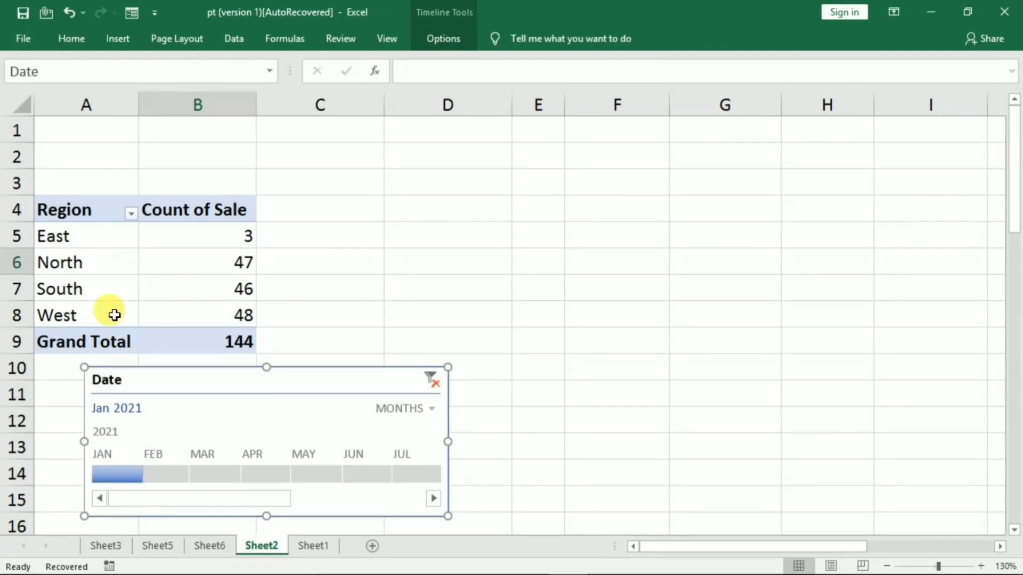
left_click(169, 474)
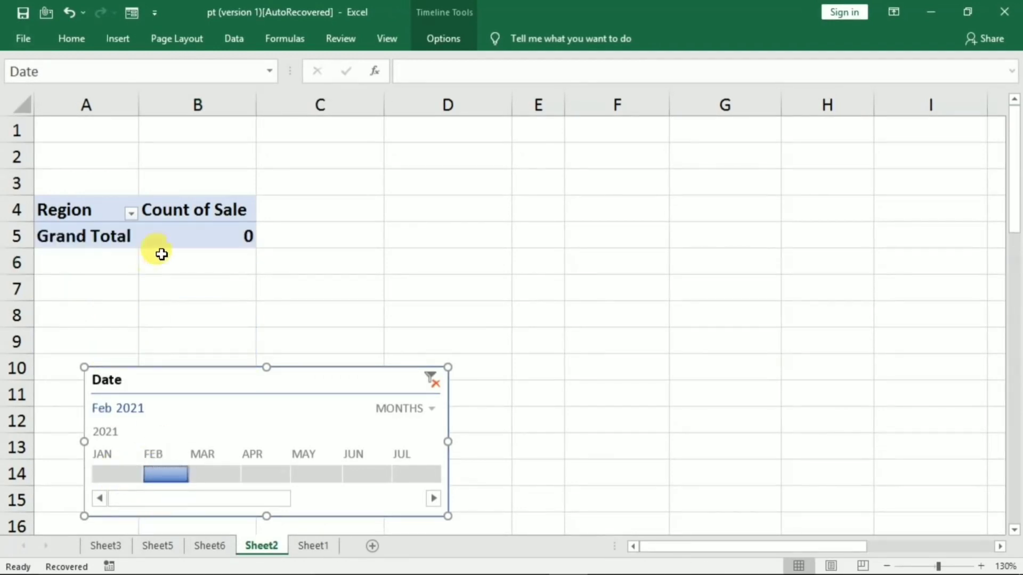
left_click(215, 475)
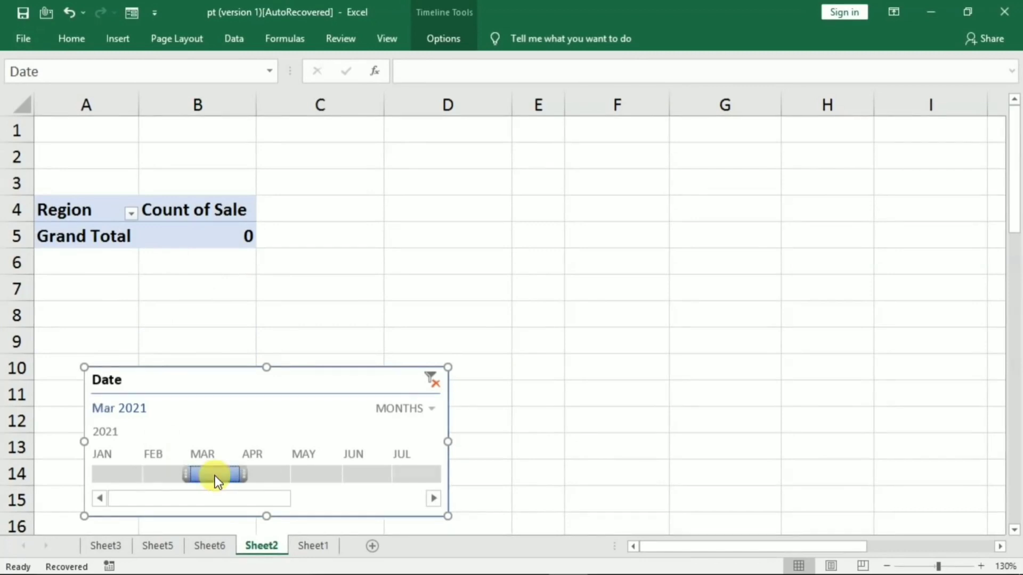
left_click(119, 473)
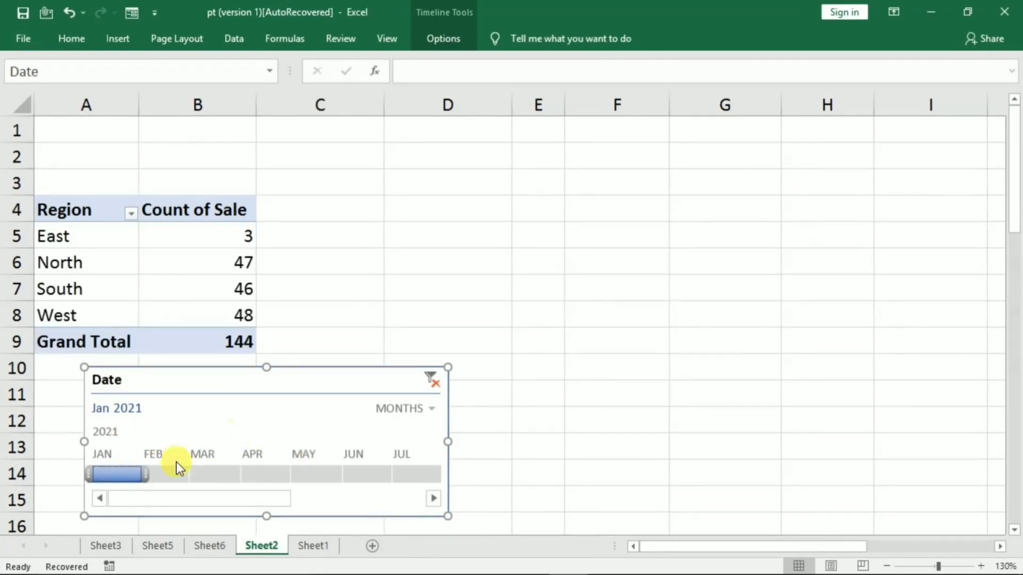
Switch the timeline to Days, filter Jan 3–5 2021 (total 64), then set the level to Years
left_click(429, 408)
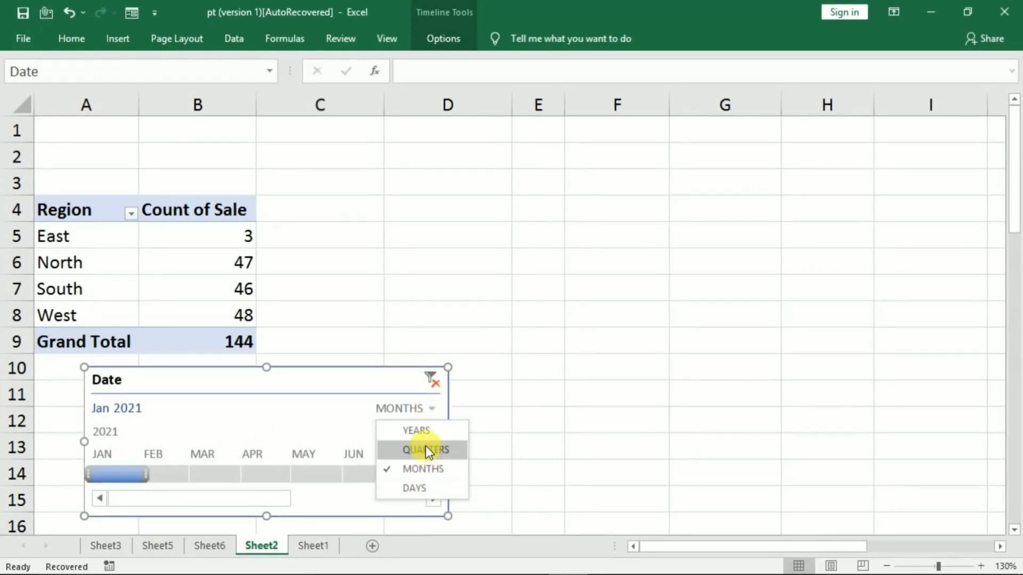
left_click(415, 482)
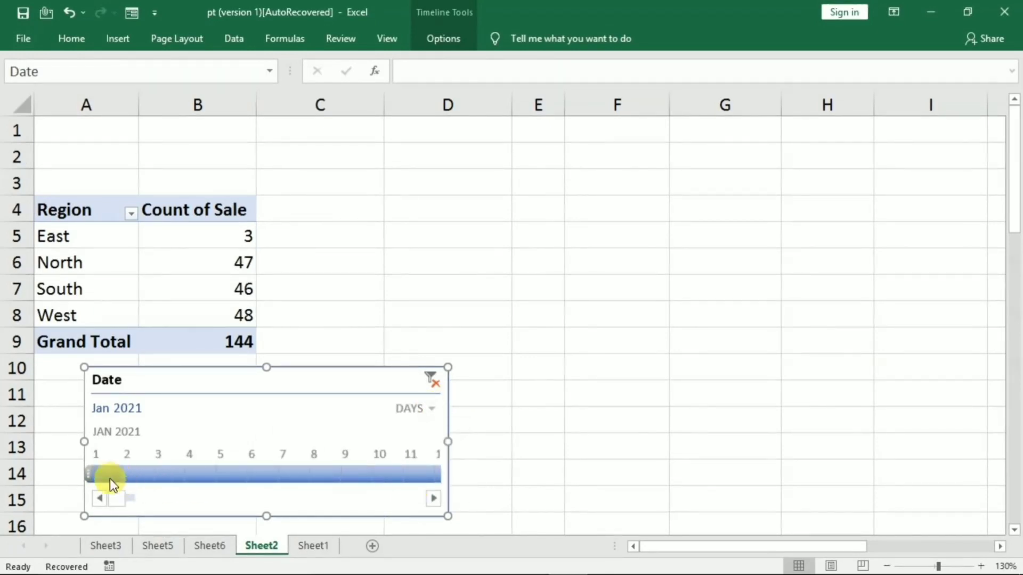
left_click(102, 472)
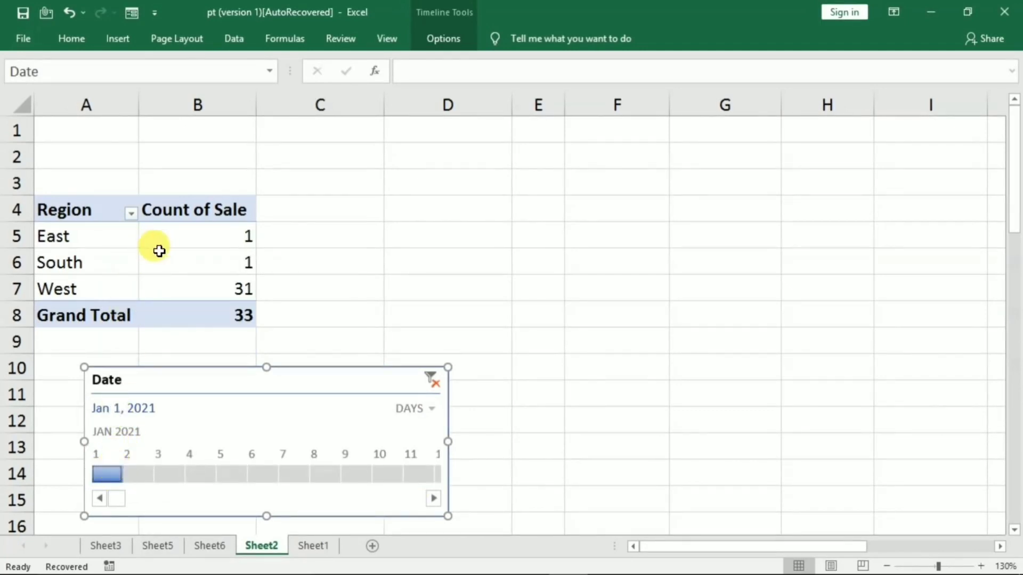
left_click(133, 476)
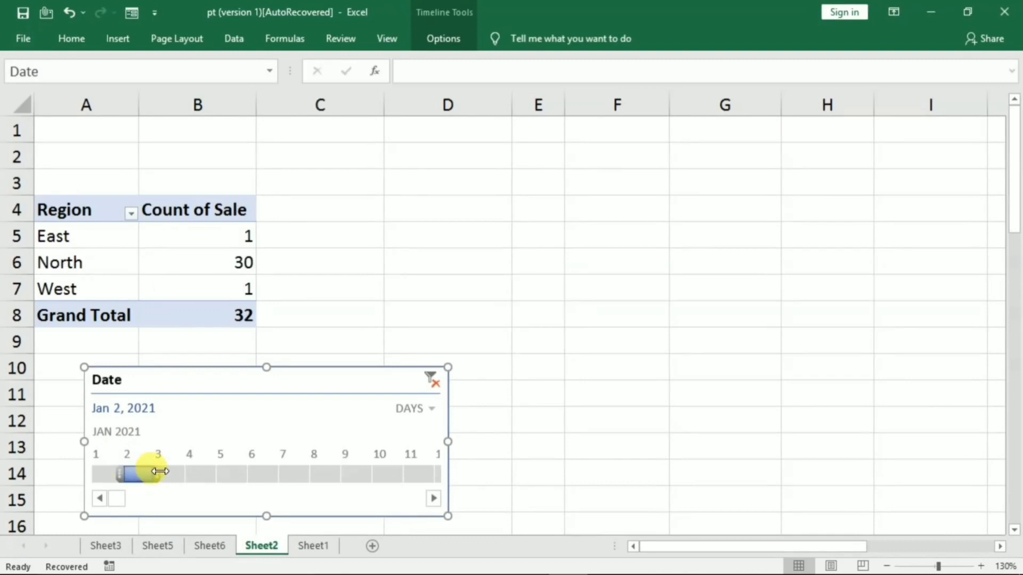
left_click(156, 474)
left_click_drag(106, 474, 197, 474)
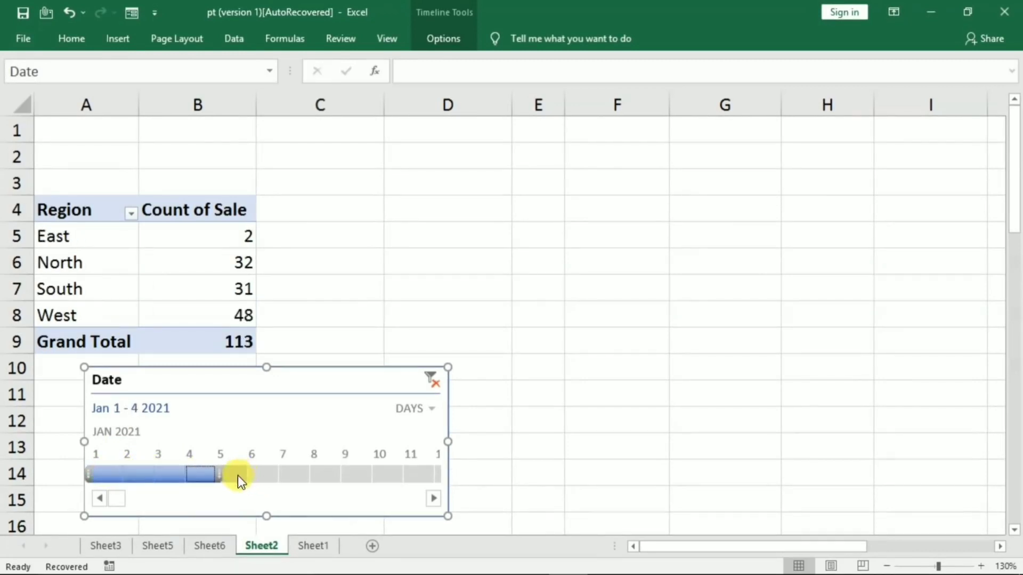
left_click(164, 475)
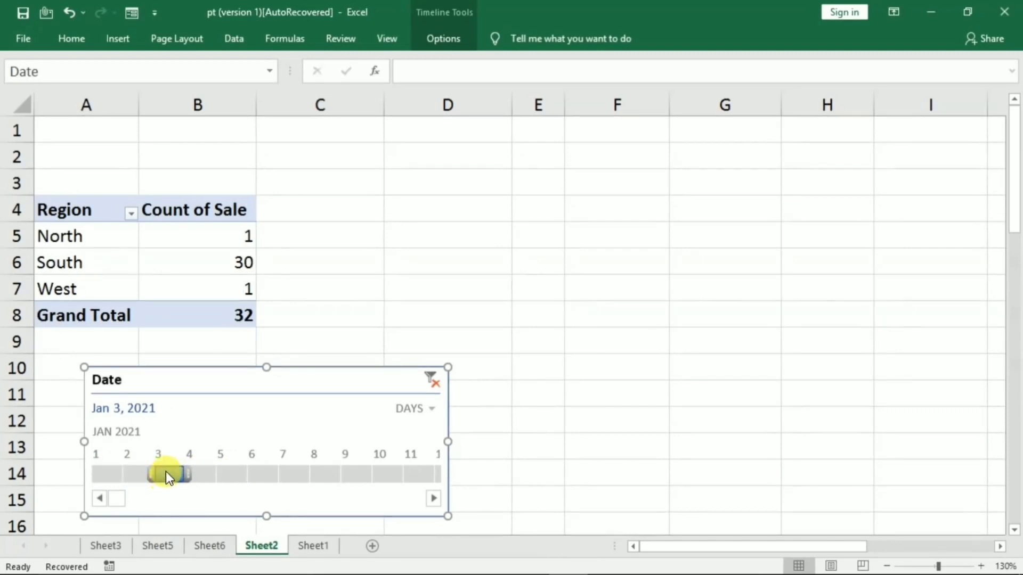
left_click_drag(166, 472, 230, 483)
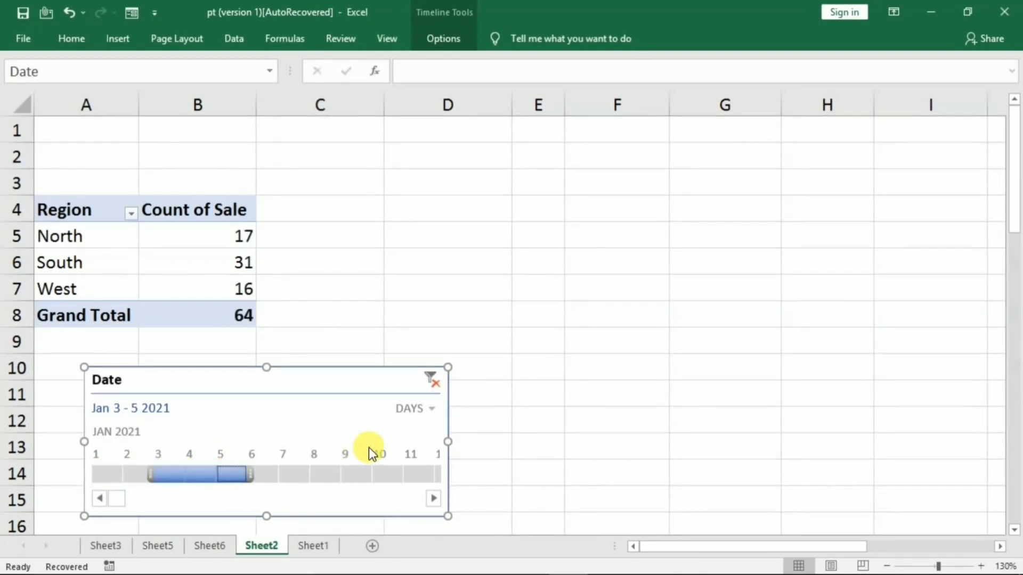
left_click(431, 411)
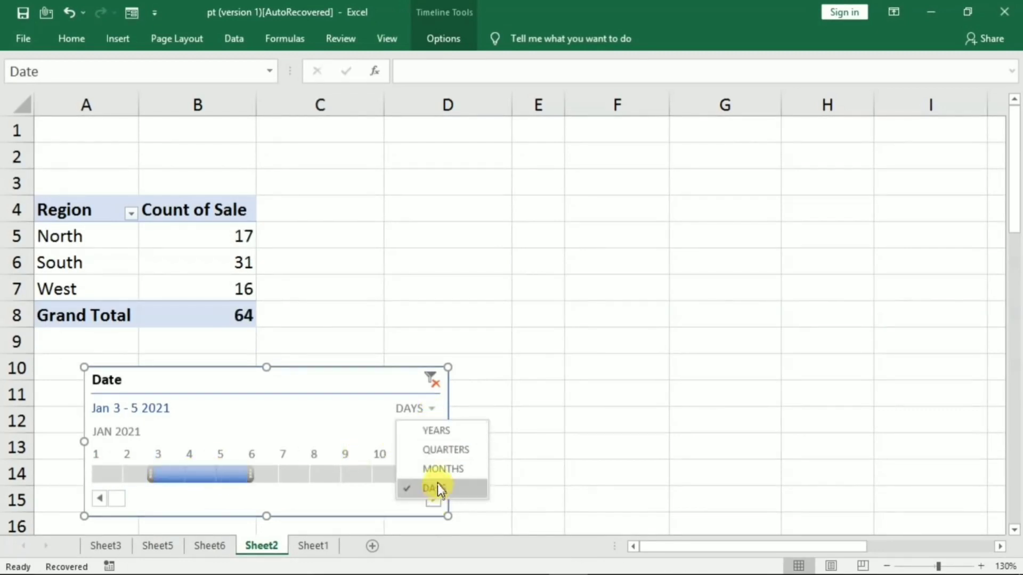
left_click(435, 431)
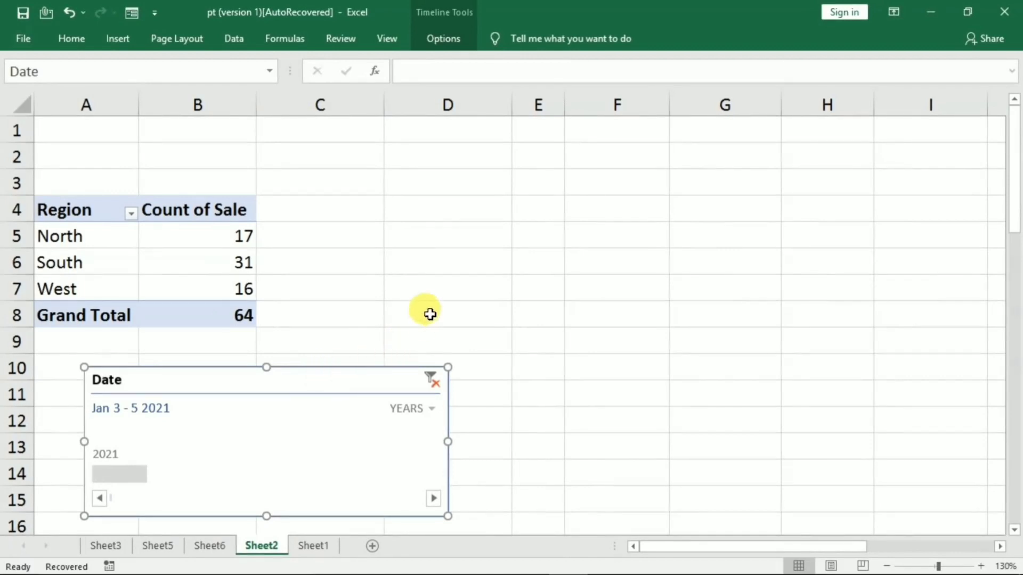
Delete the Date timeline and Clear All fields from the PivotTable, leaving an empty PivotTable1
key("Delete")
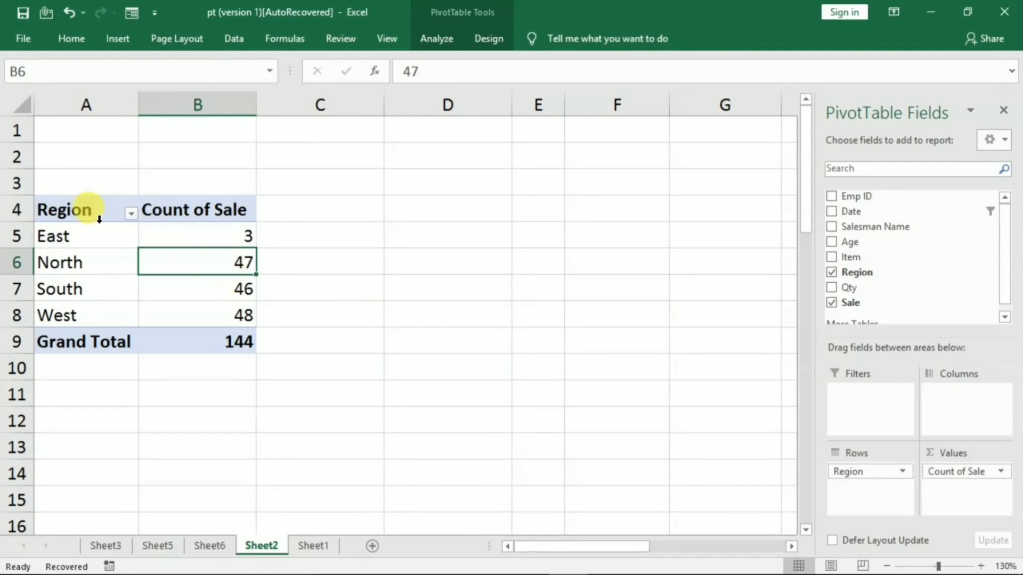
left_click(85, 262)
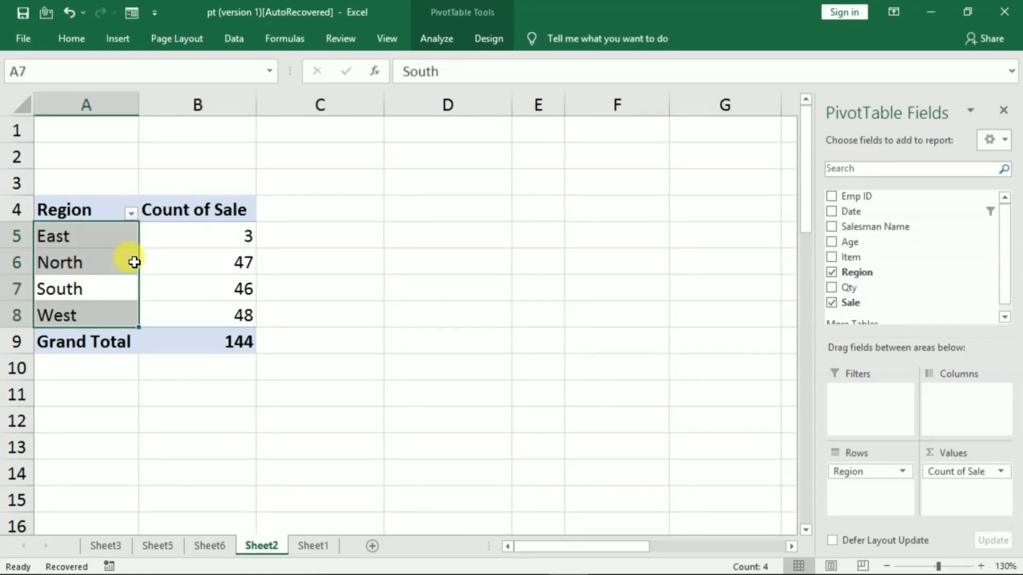
left_click(207, 270)
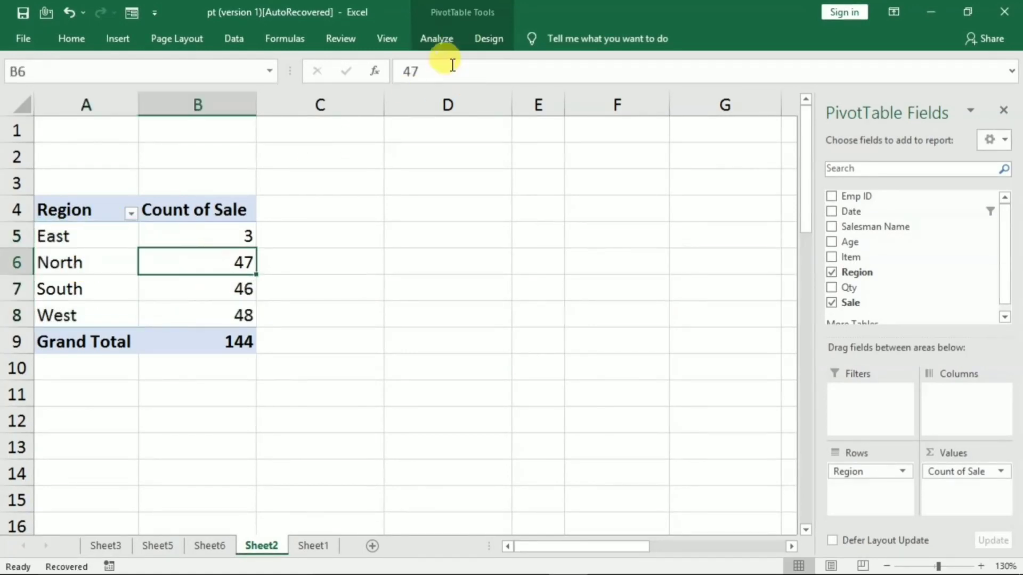
left_click(437, 40)
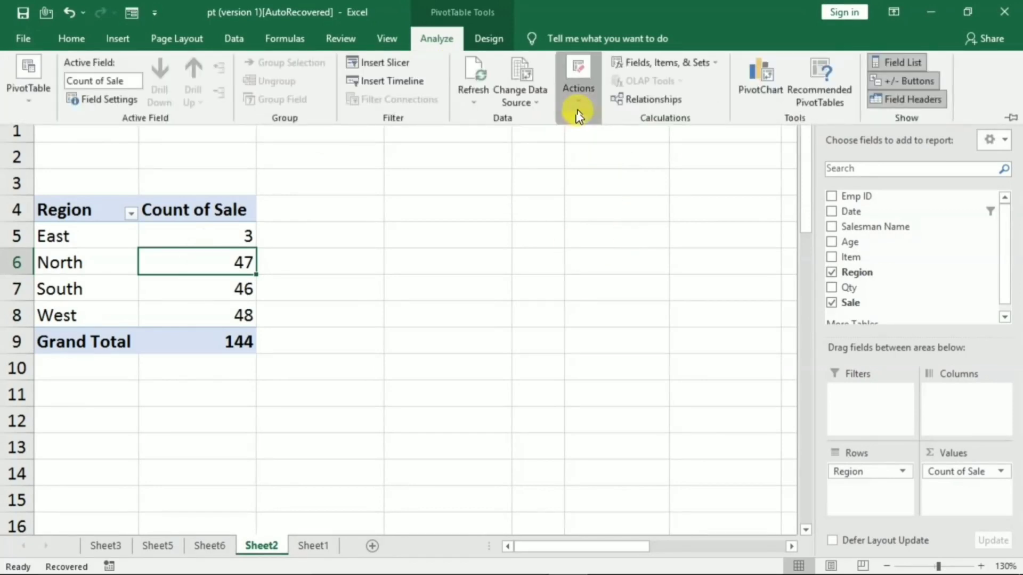
left_click(579, 93)
left_click(578, 157)
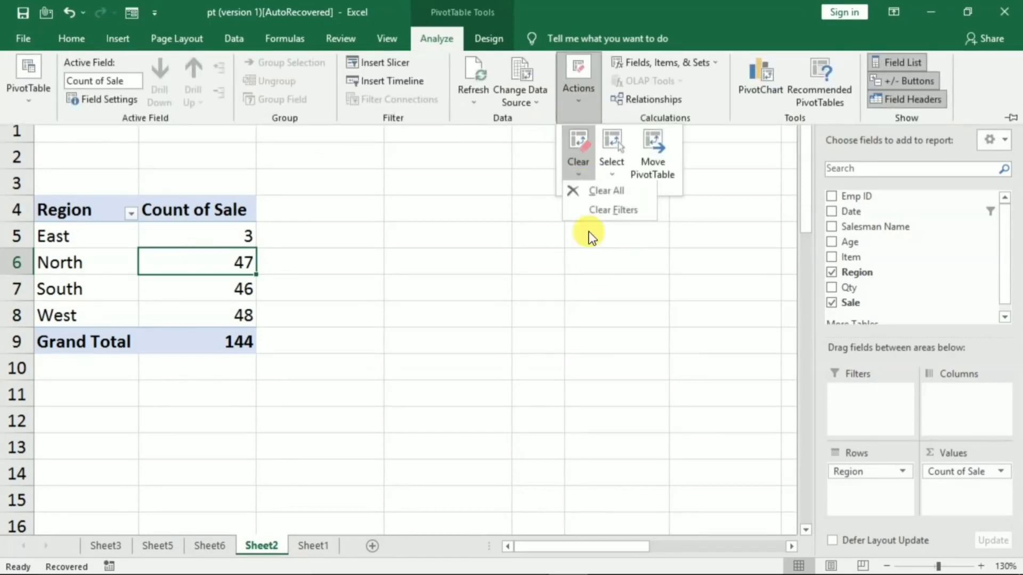
left_click(595, 193)
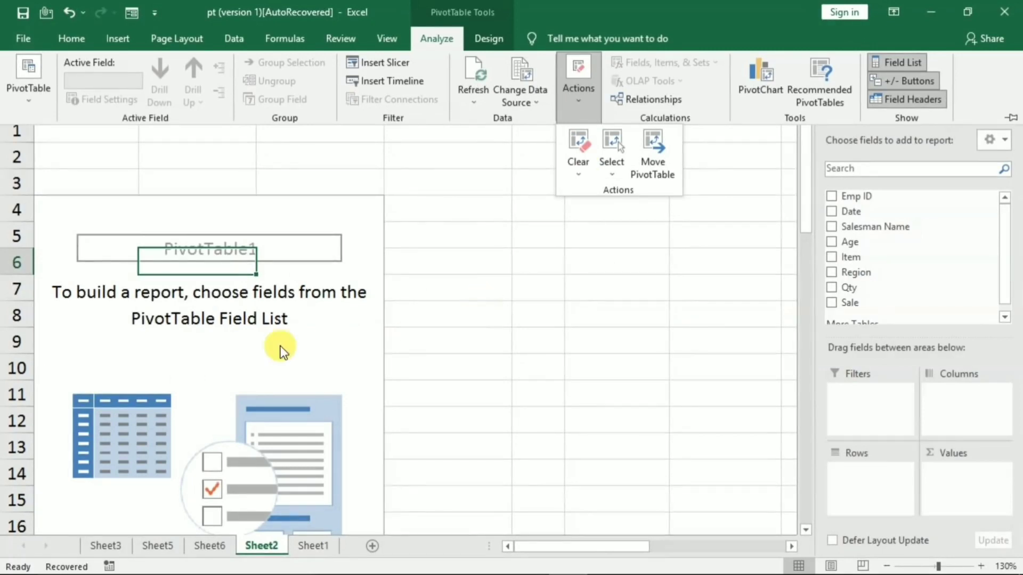
Try deleting cells A7:C12 inside the pivot and dismiss the PivotTable warning
left_click(156, 351)
left_click(156, 350)
left_click_drag(125, 292, 268, 414)
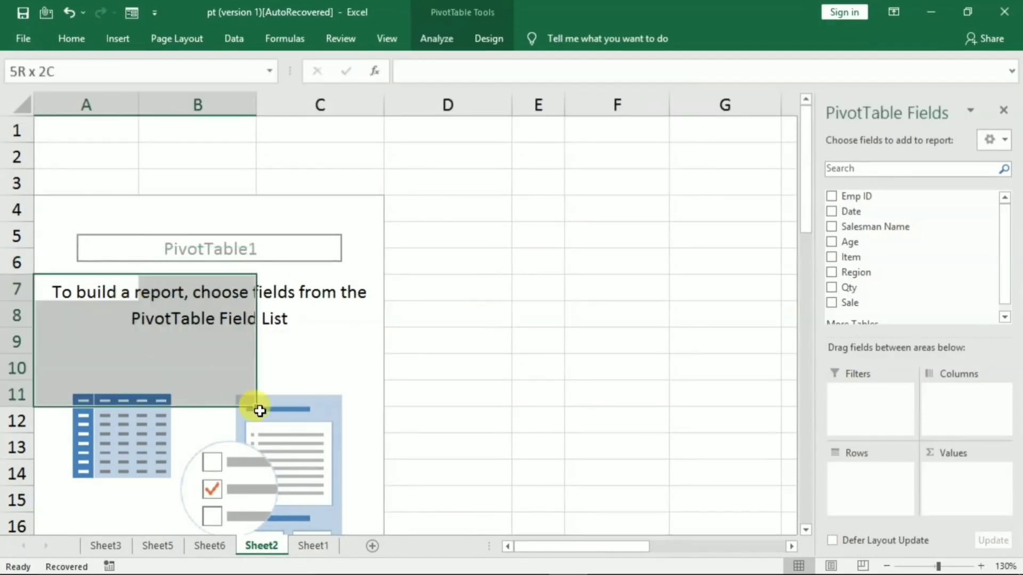
key("Delete")
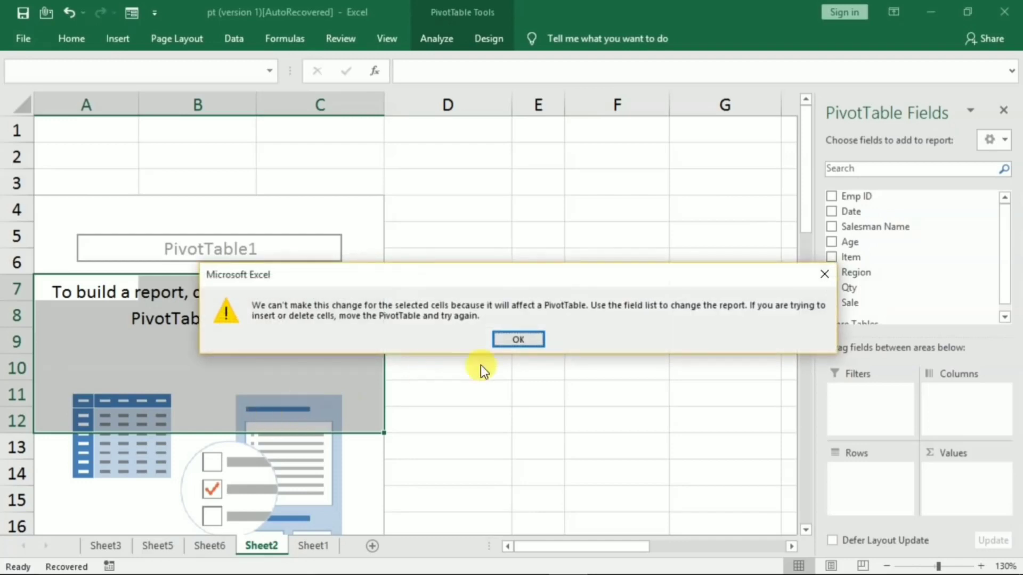
left_click(531, 340)
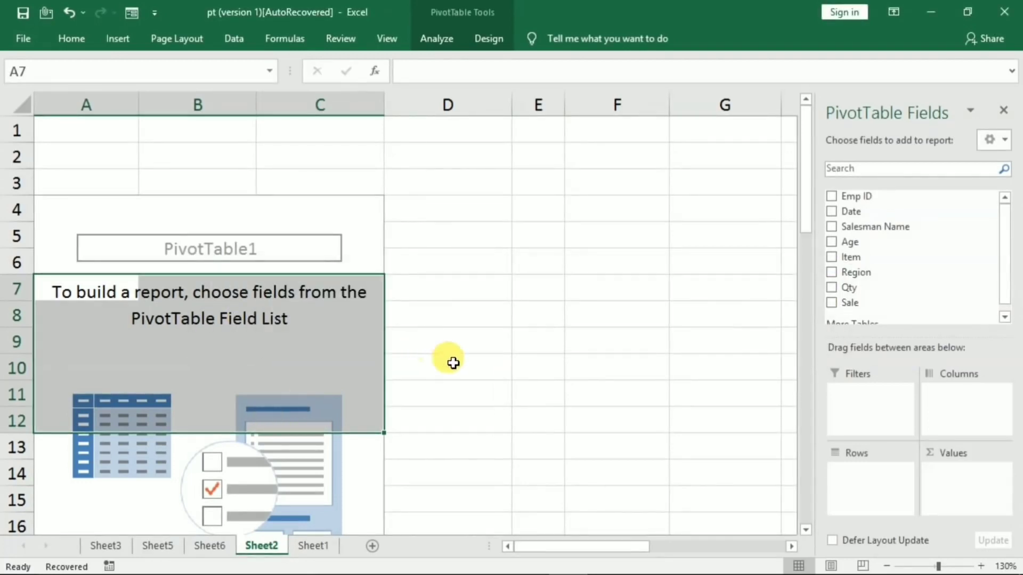
Select the whole pivot range A4:C21 and use Home > Clear All to remove it
scroll(479, 367, "down", 1)
scroll(479, 367, "down", 1)
scroll(480, 367, "down", 1)
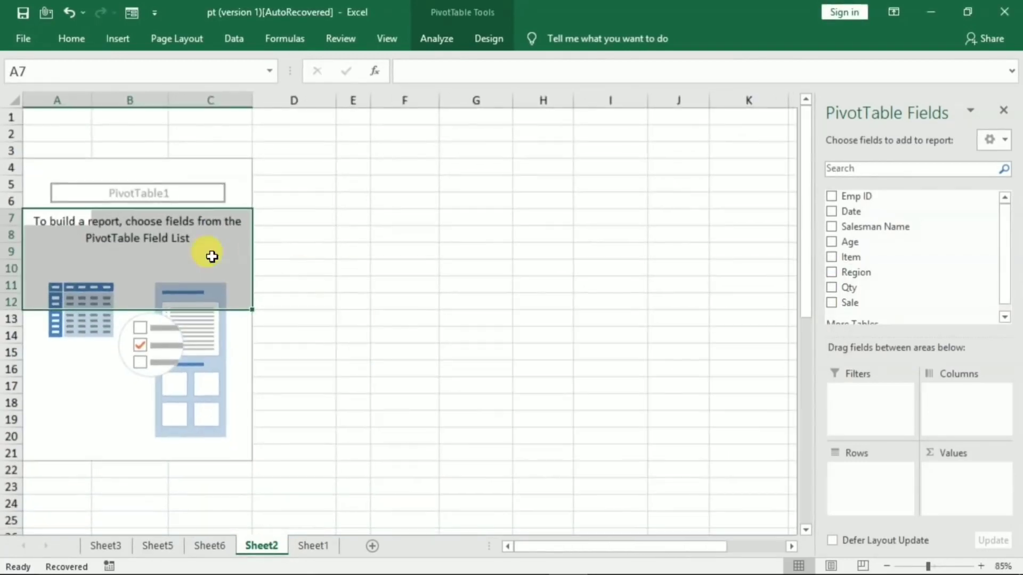
left_click(408, 311)
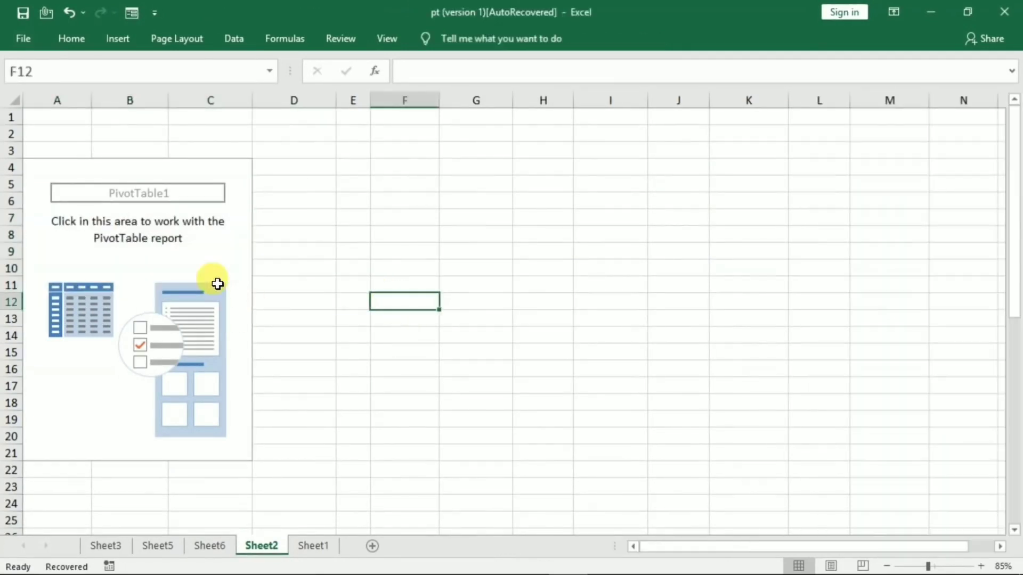
left_click_drag(40, 167, 213, 455)
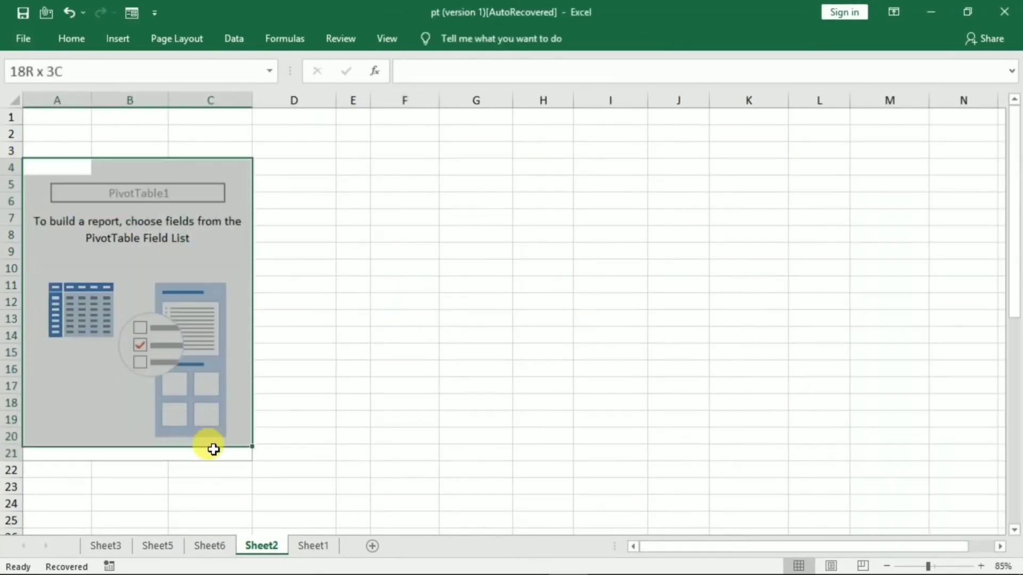
left_click(71, 40)
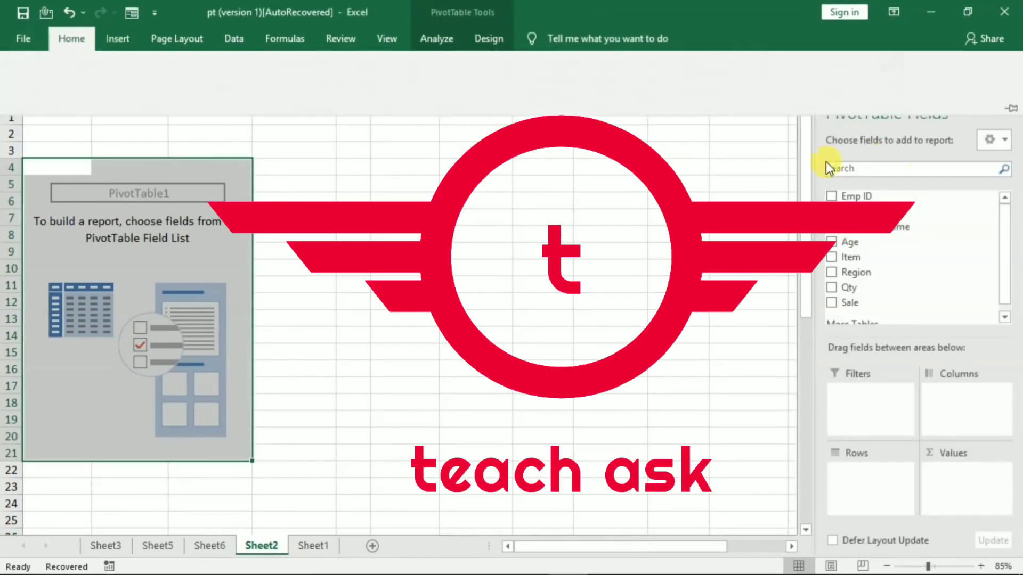
left_click(787, 104)
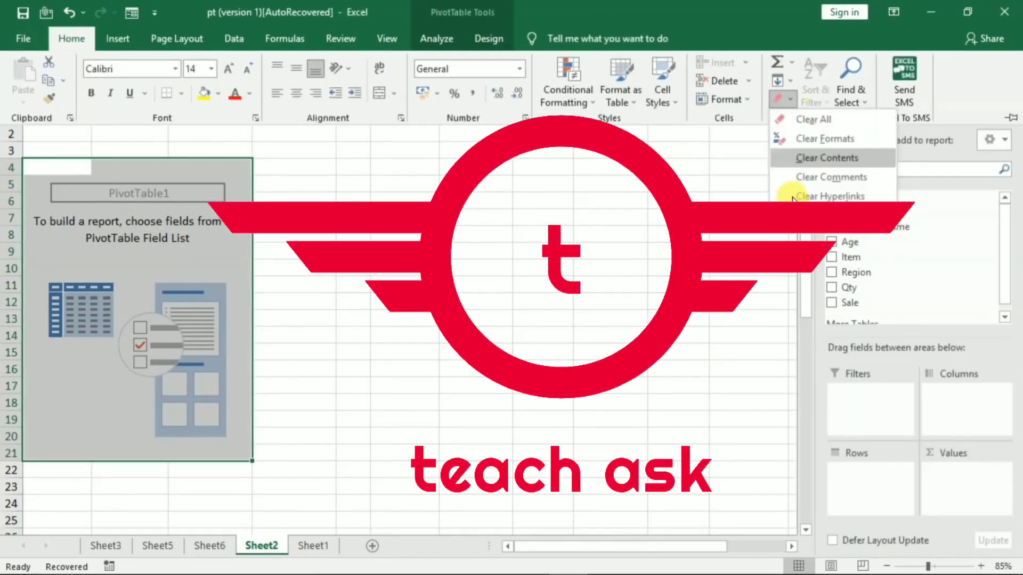
left_click(829, 118)
left_click(299, 280)
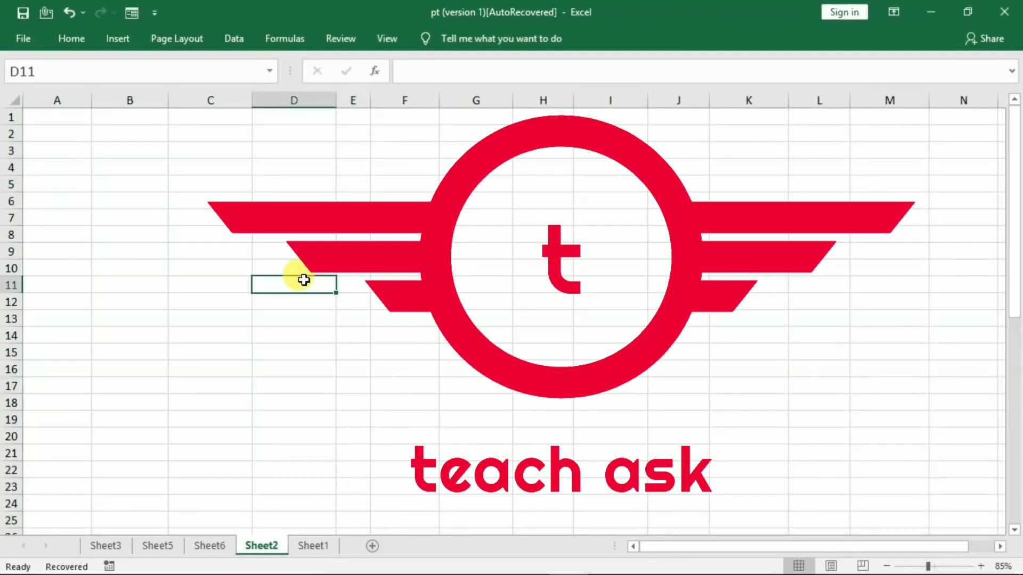